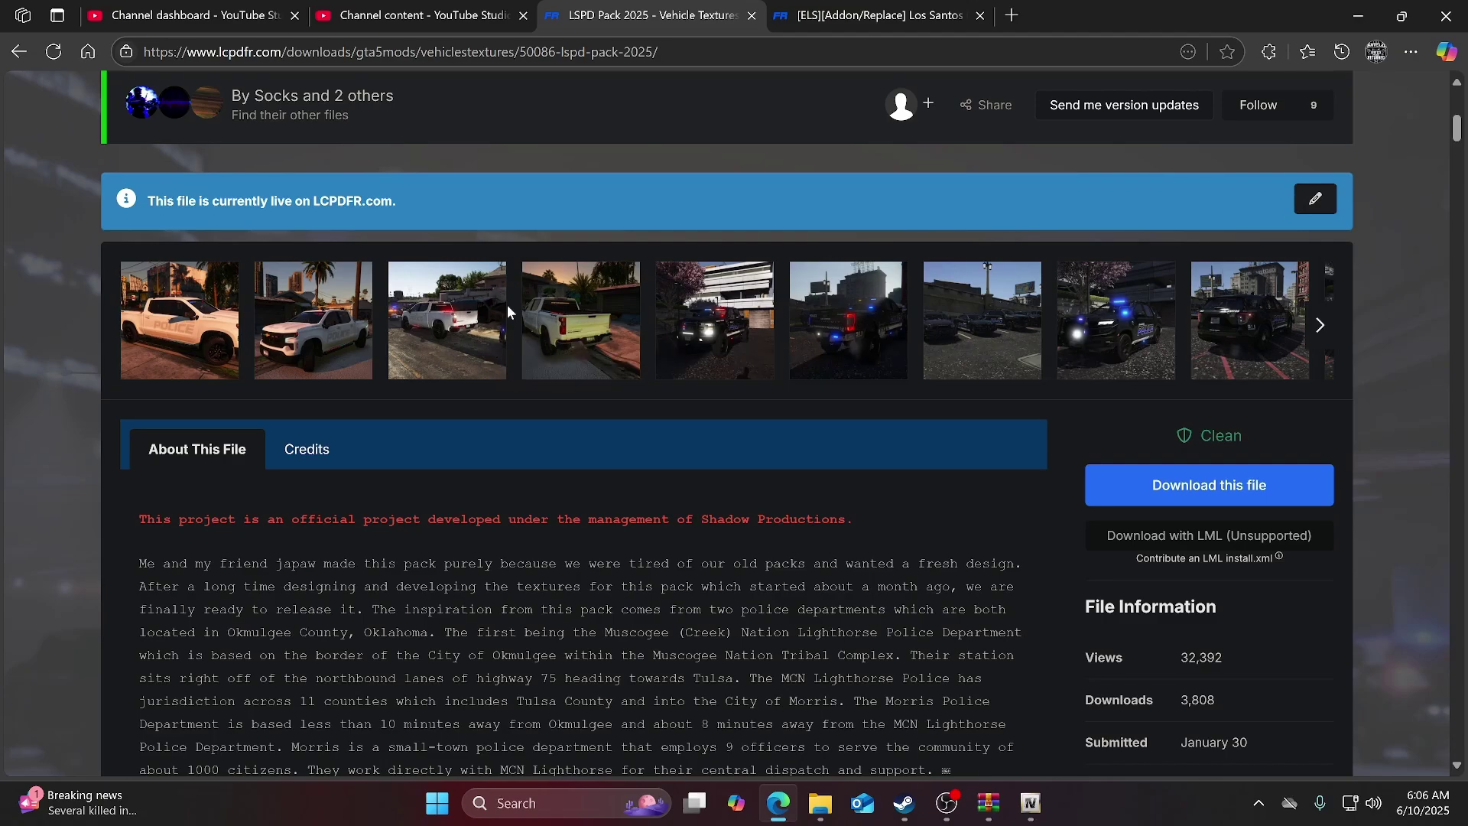
# Follow the required vehicle pack link on the LSPD Pack 2025 page and keep a single Los Santos County Sheriff's Department page open.
pyautogui.scroll(-5, 507, 321)
pyautogui.scroll(-5, 541, 325)
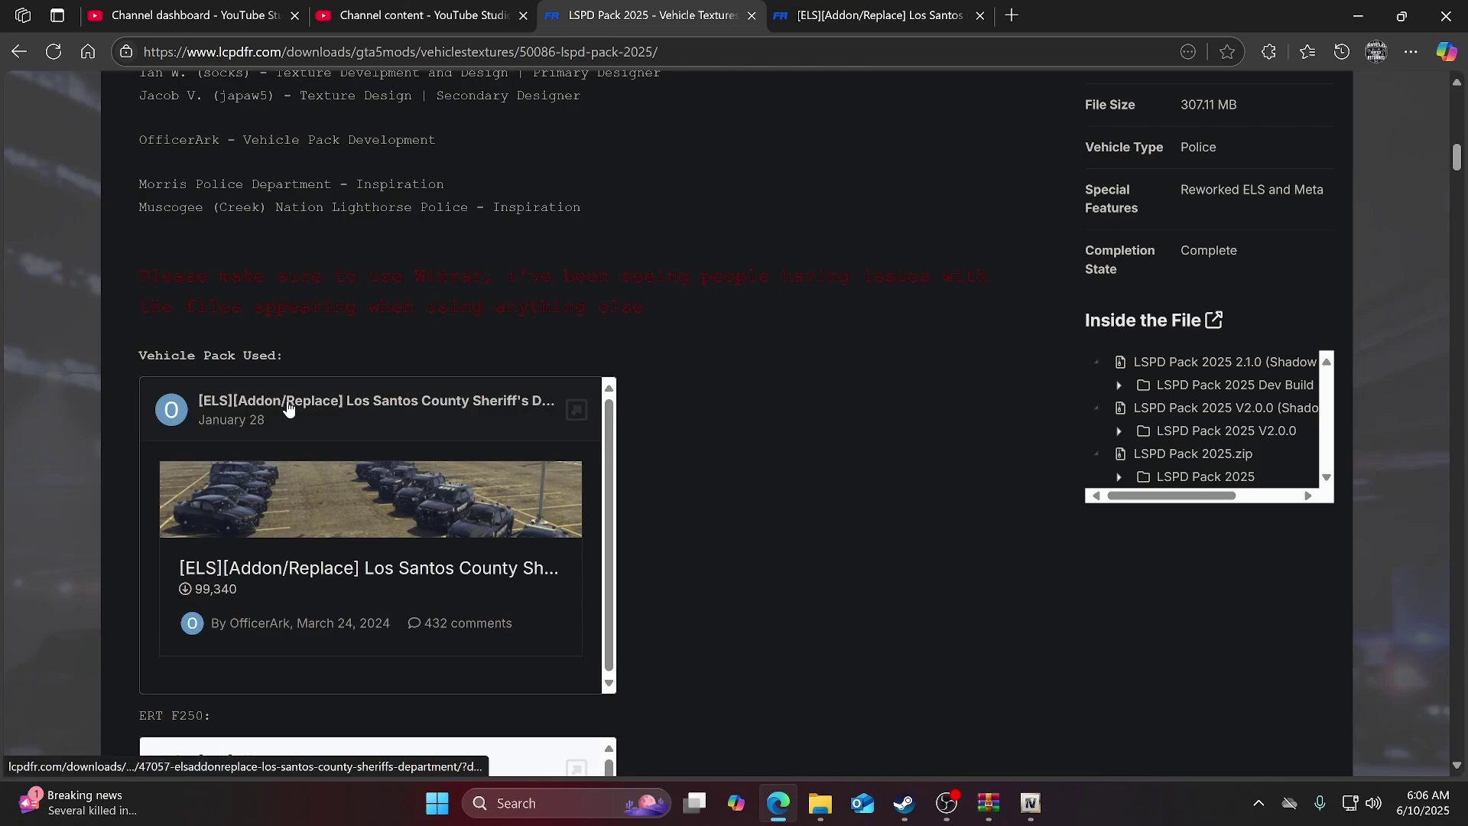
pyautogui.rightClick(286, 402)
pyautogui.click(327, 425)
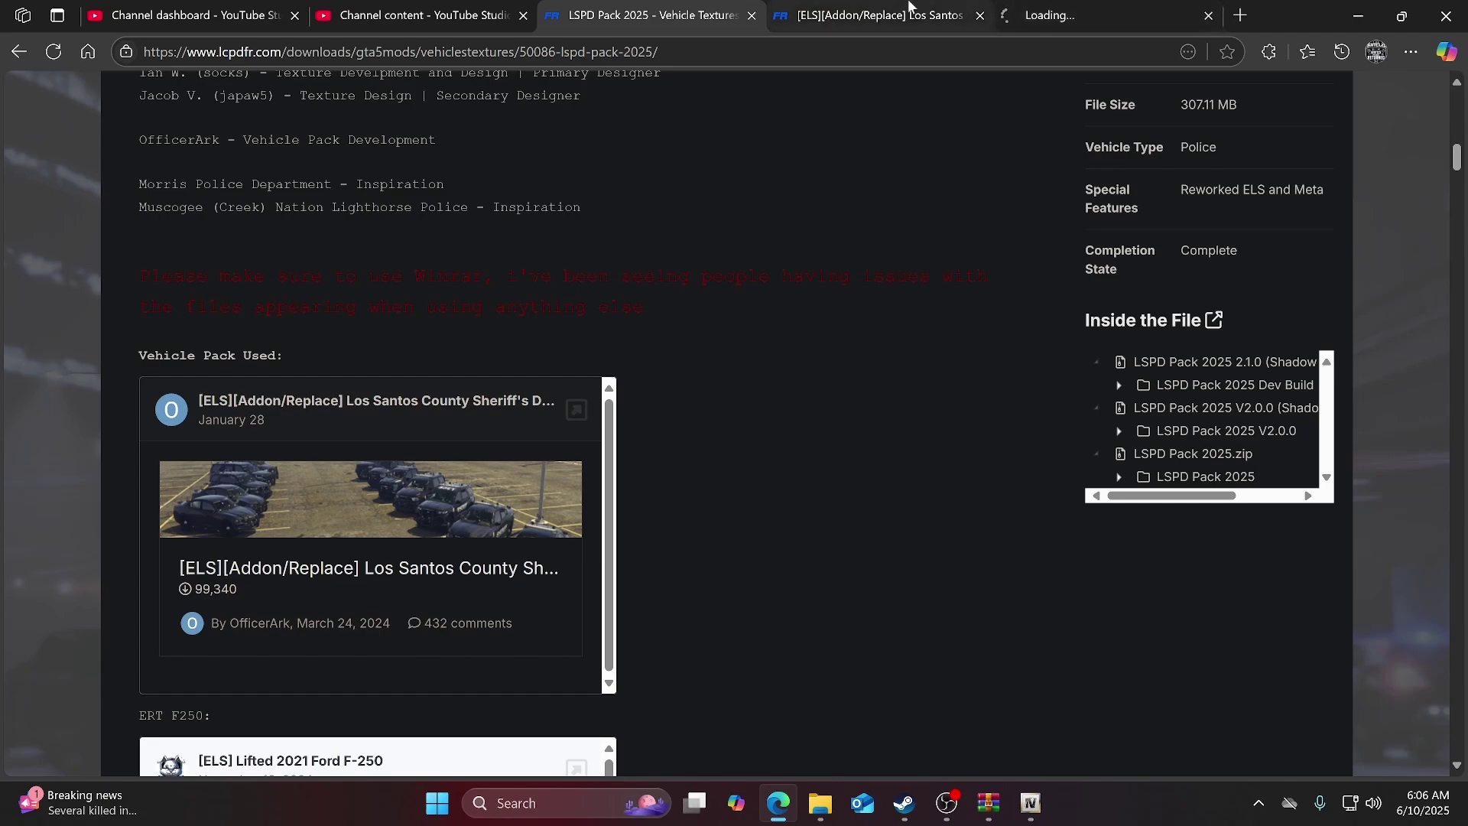
pyautogui.click(1184, 19)
pyautogui.click(1207, 15)
# Download Sheriff Pack 1.0.0.zip from the Los Santos County Sheriff's Department page and close that page.
pyautogui.scroll(-3, 611, 656)
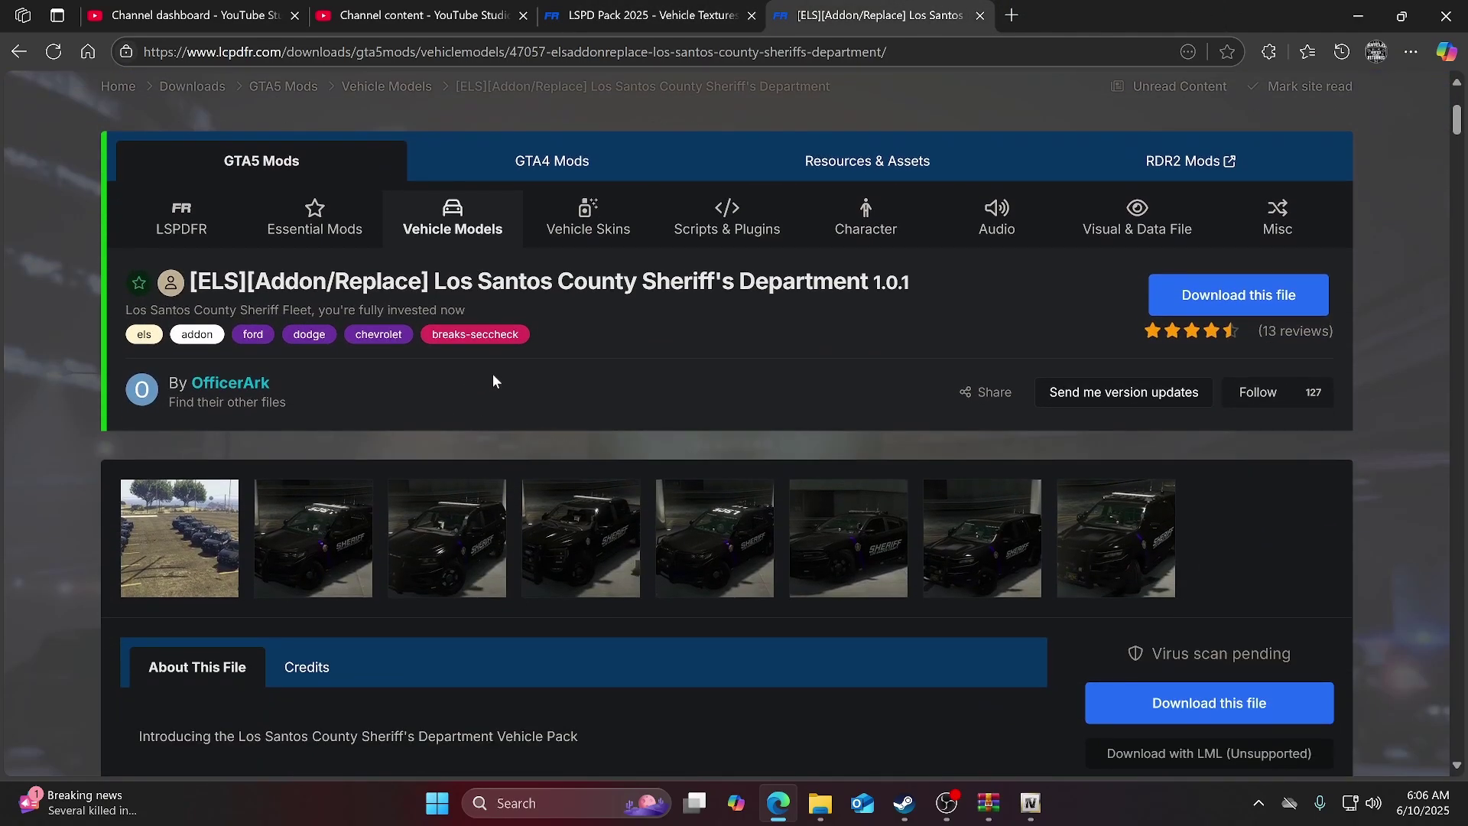
pyautogui.scroll(-3, 533, 370)
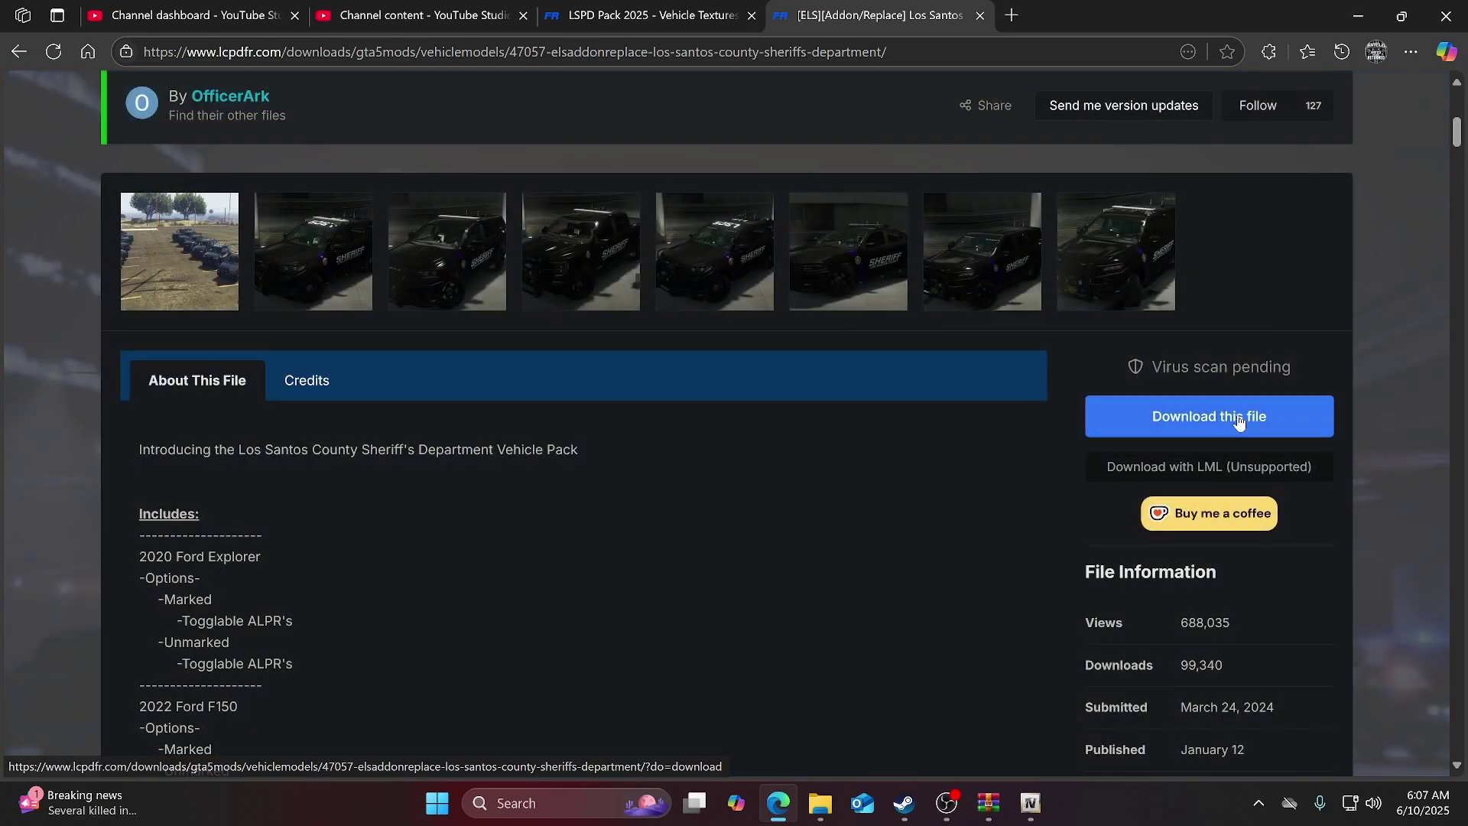
pyautogui.click(1238, 422)
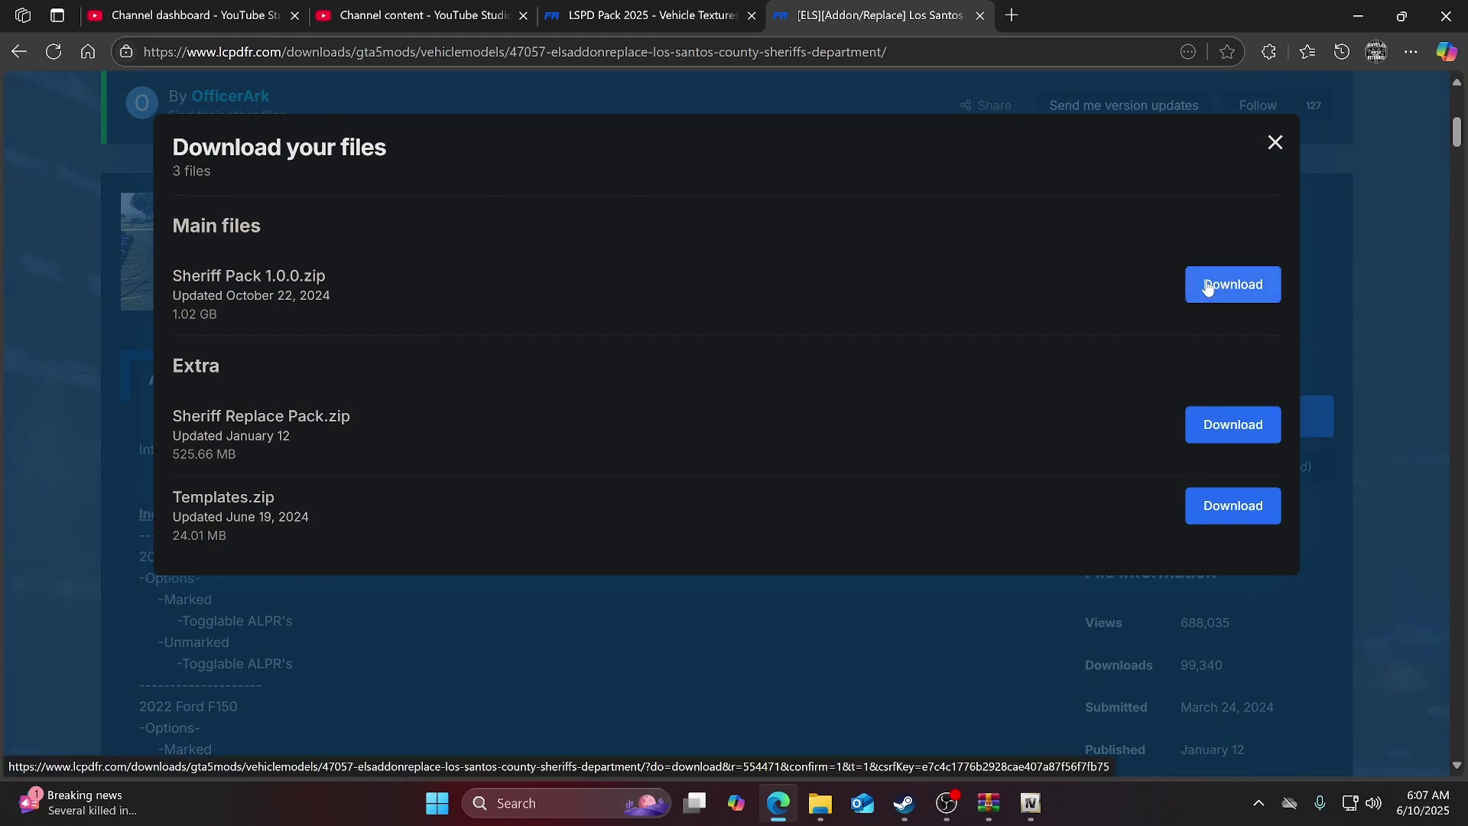
pyautogui.click(1206, 287)
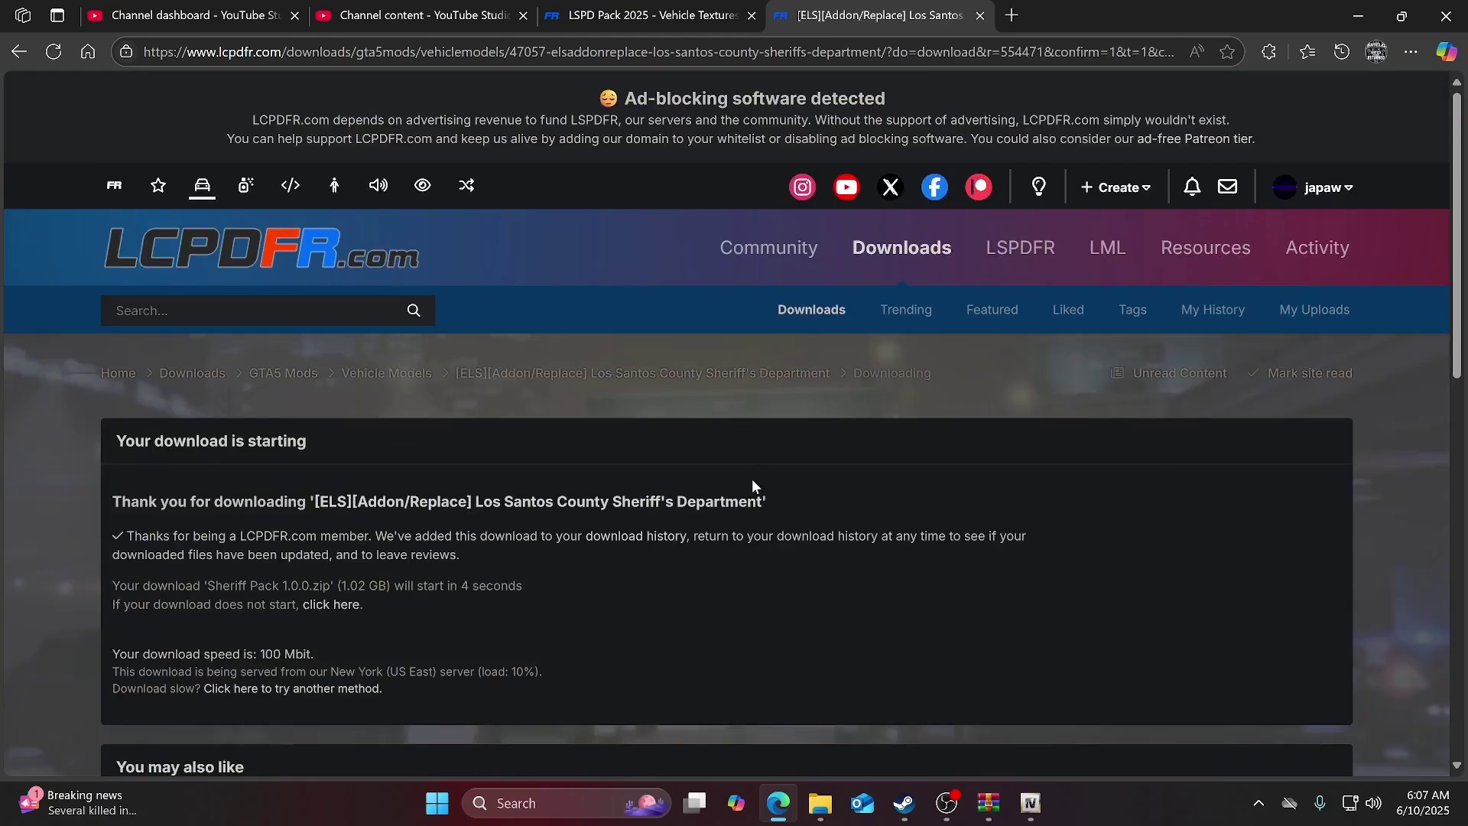
pyautogui.click(979, 15)
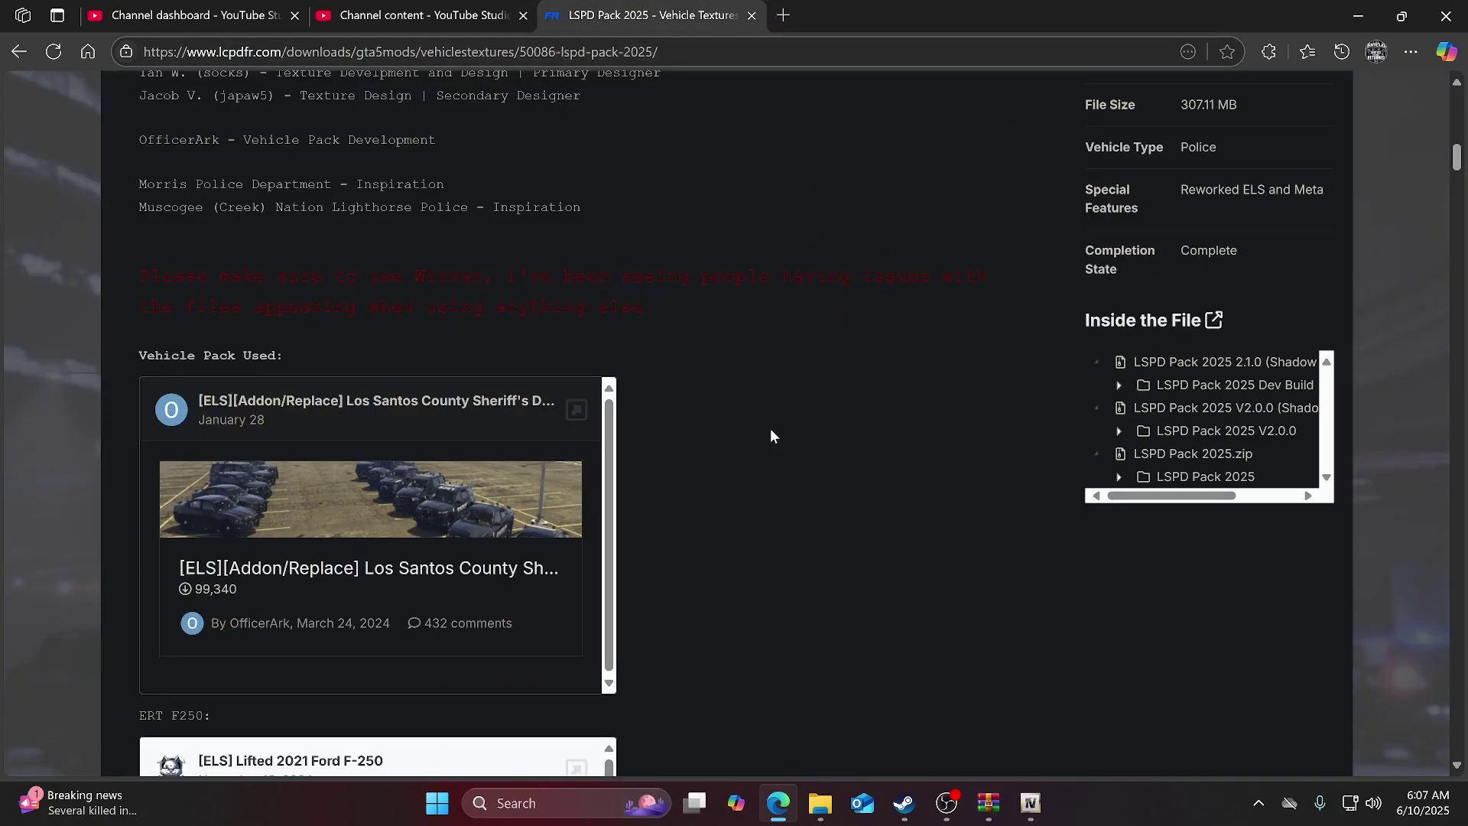
# Download LSPD Pack 2025 2.1.0 (Shadow Productions).rar from the LSPD Pack 2025 page.
pyautogui.scroll(10, 771, 436)
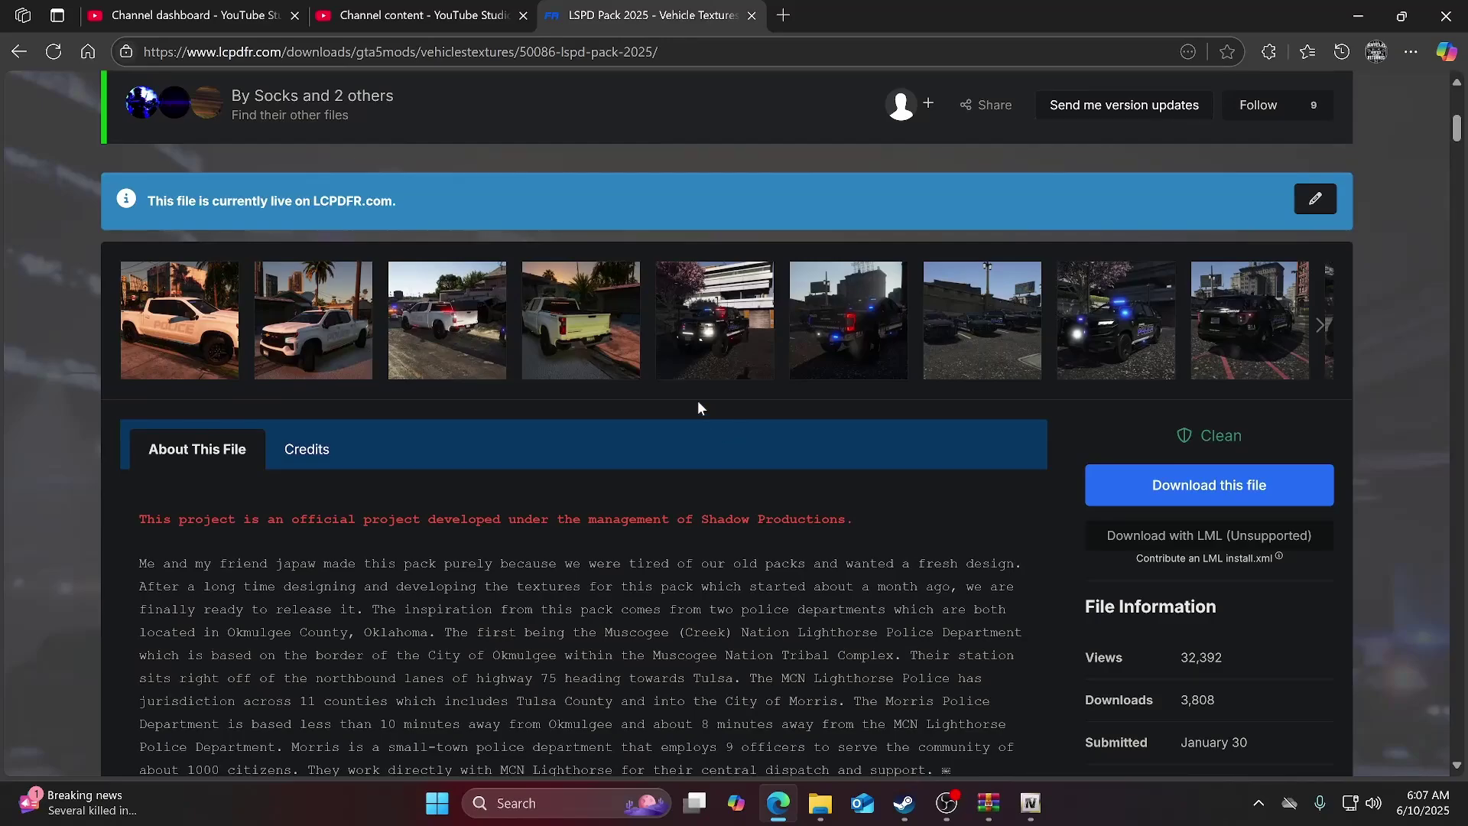
pyautogui.scroll(3, 697, 405)
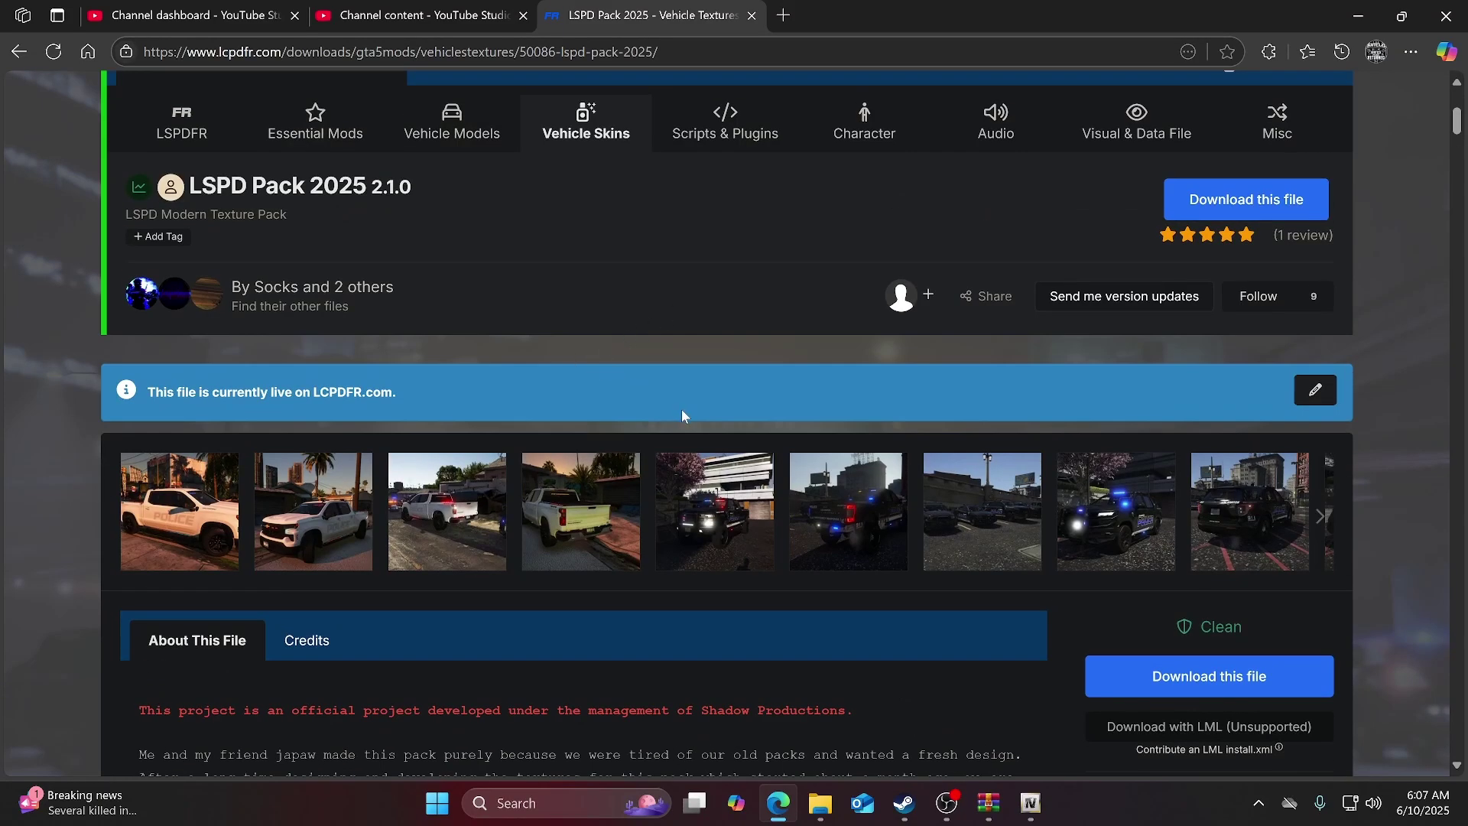
pyautogui.scroll(-1, 738, 436)
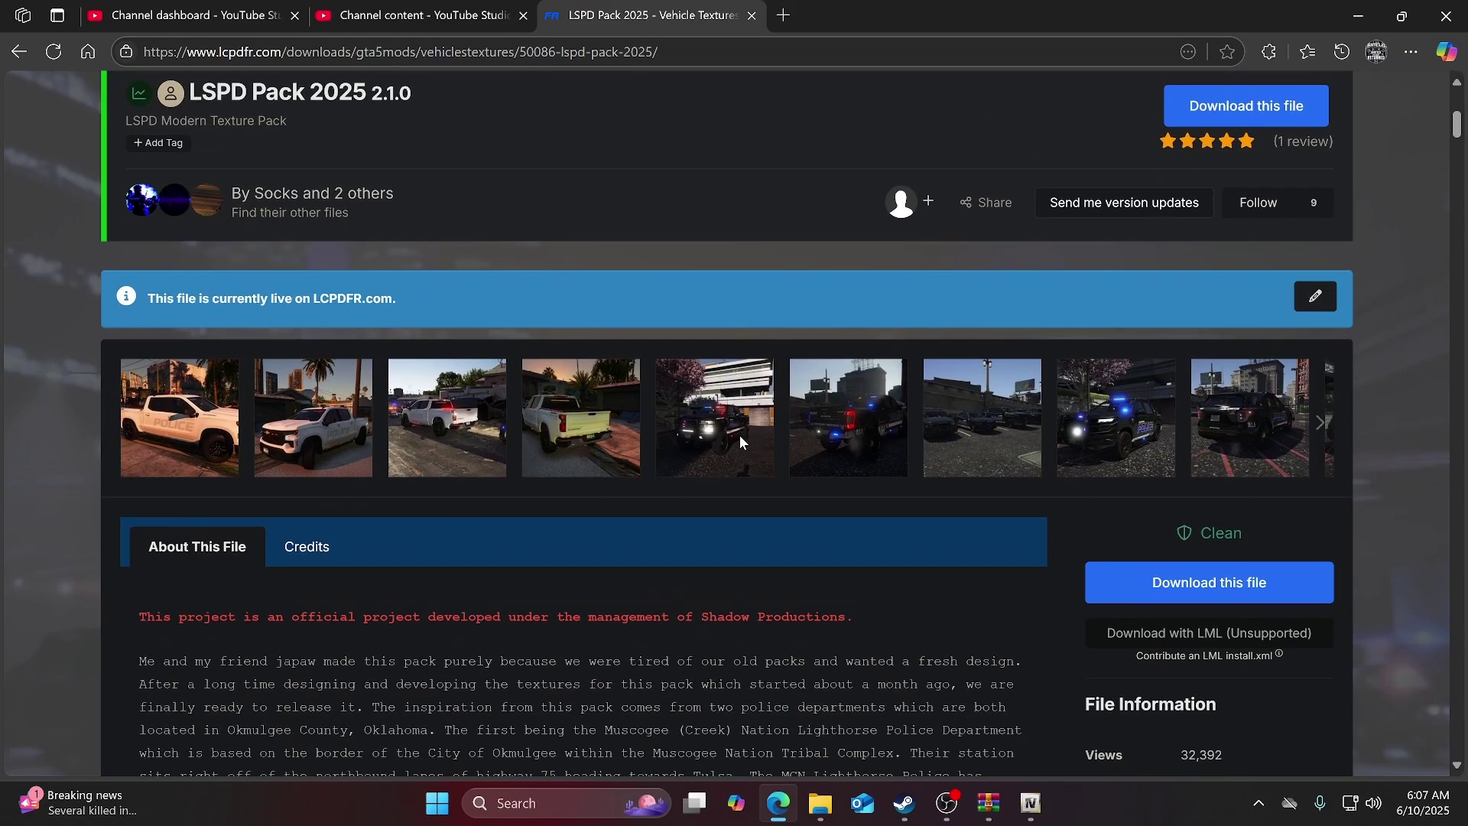
pyautogui.scroll(-1, 738, 434)
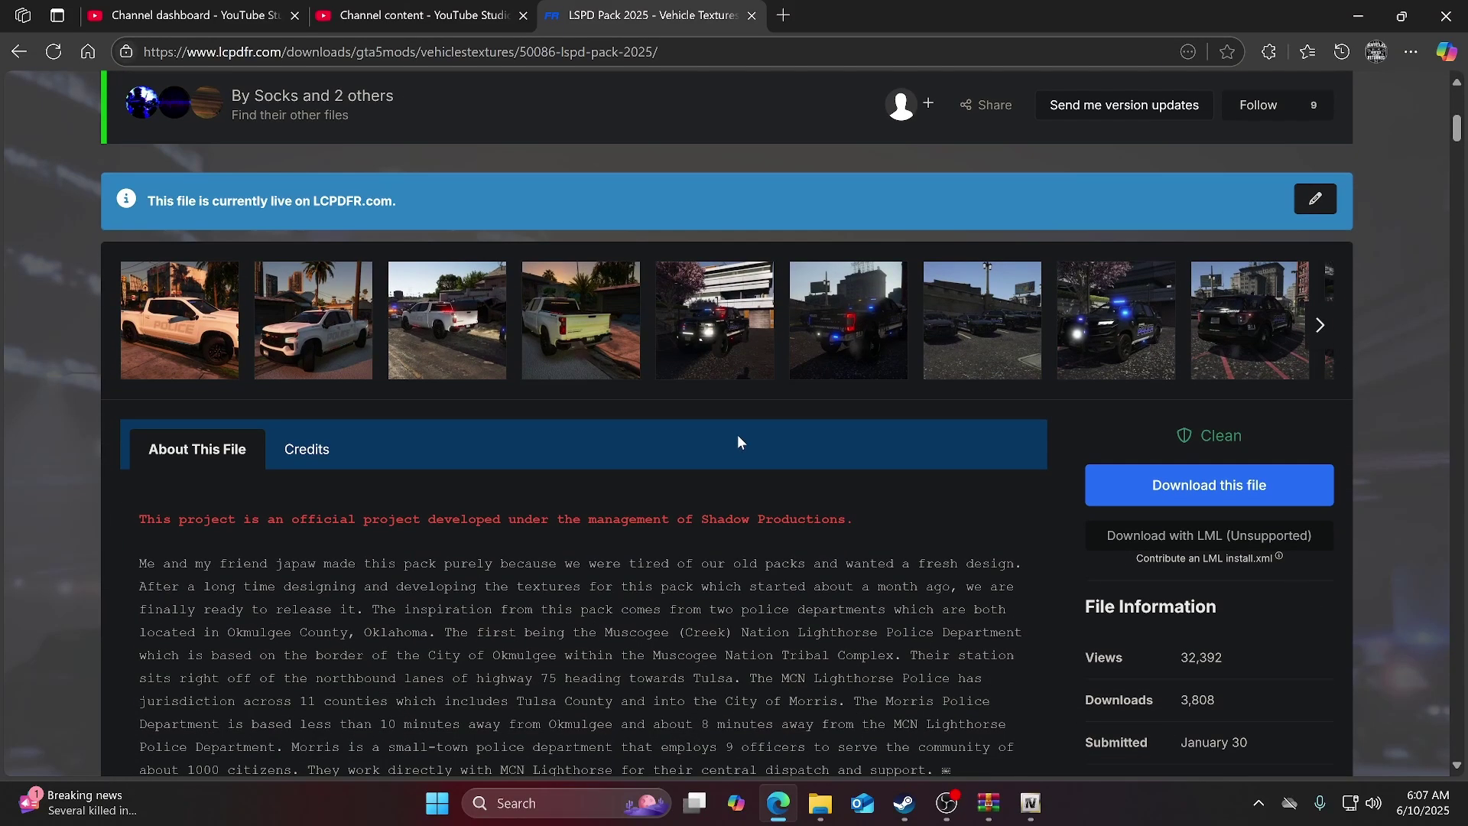
pyautogui.click(1185, 480)
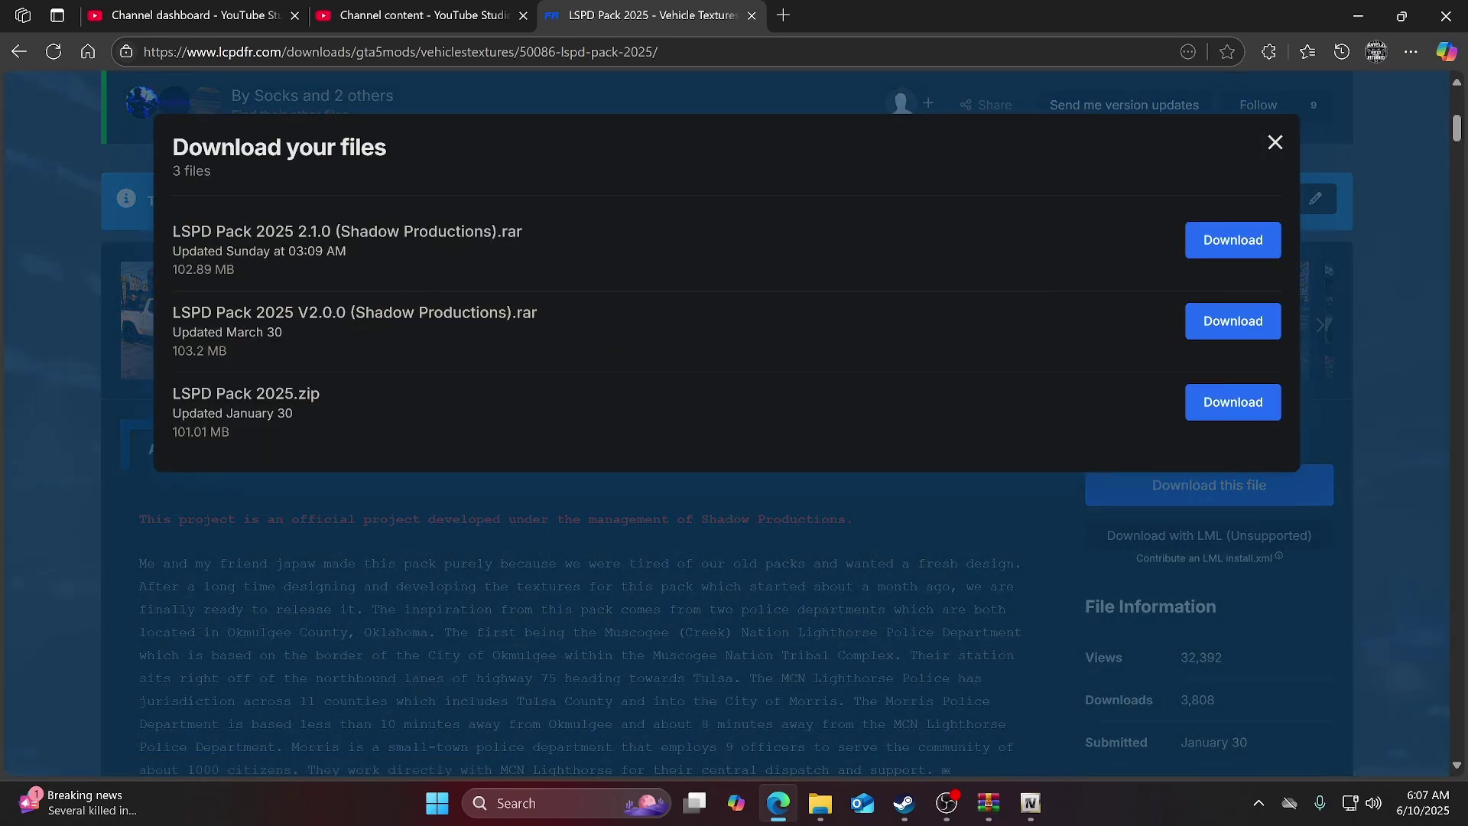
pyautogui.click(1234, 243)
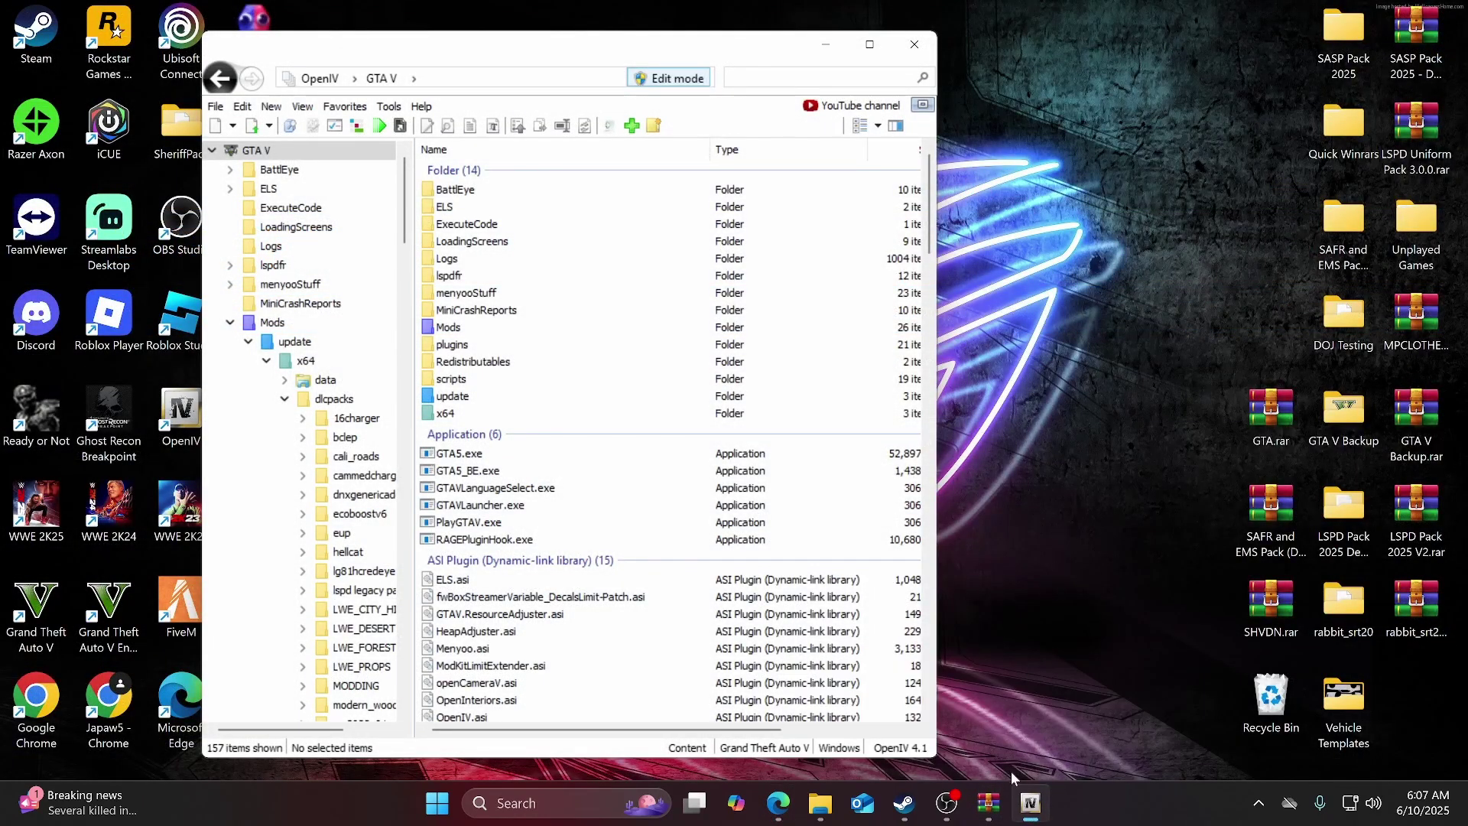
# Place the Sheriff Pack 1.0.0 archive in WinRAR beside OpenIV, open its Sheriff Pack 1.0.0 folder and select the SheriffPack variant.
pyautogui.moveTo(988, 803)
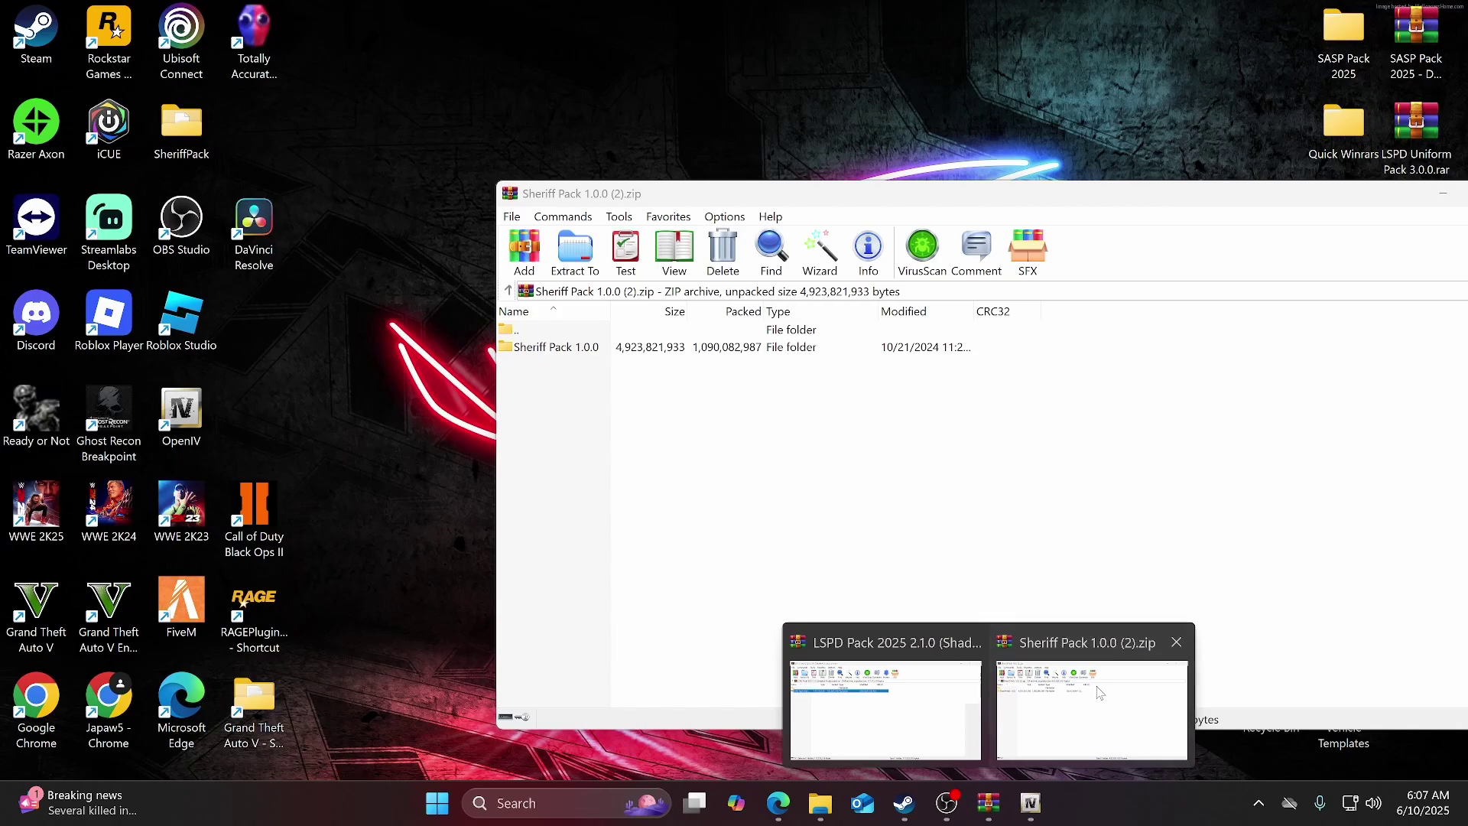
pyautogui.click(1099, 692)
pyautogui.moveTo(575, 201); pyautogui.dragTo(892, 189)
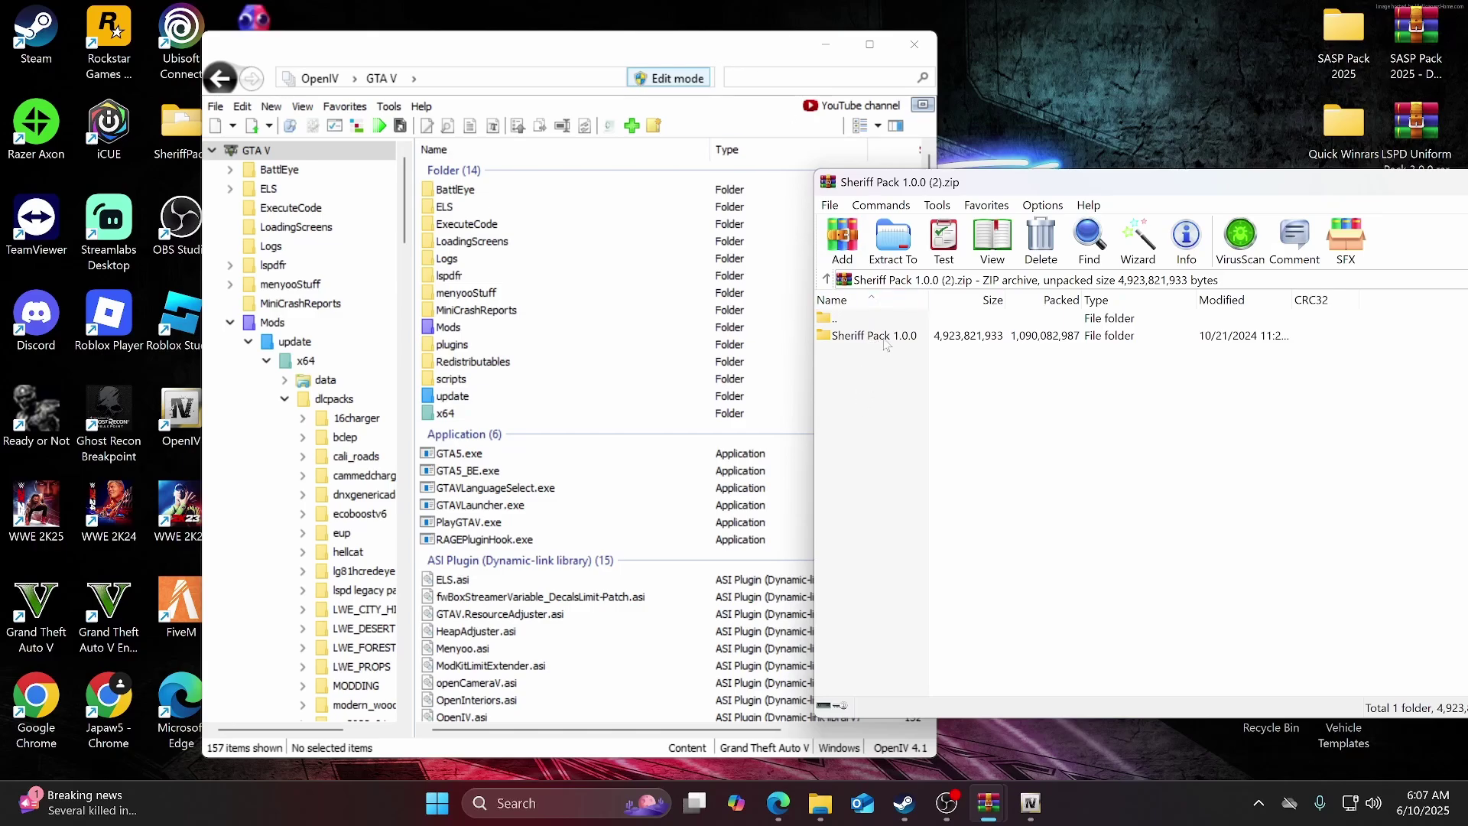
pyautogui.doubleClick(872, 339)
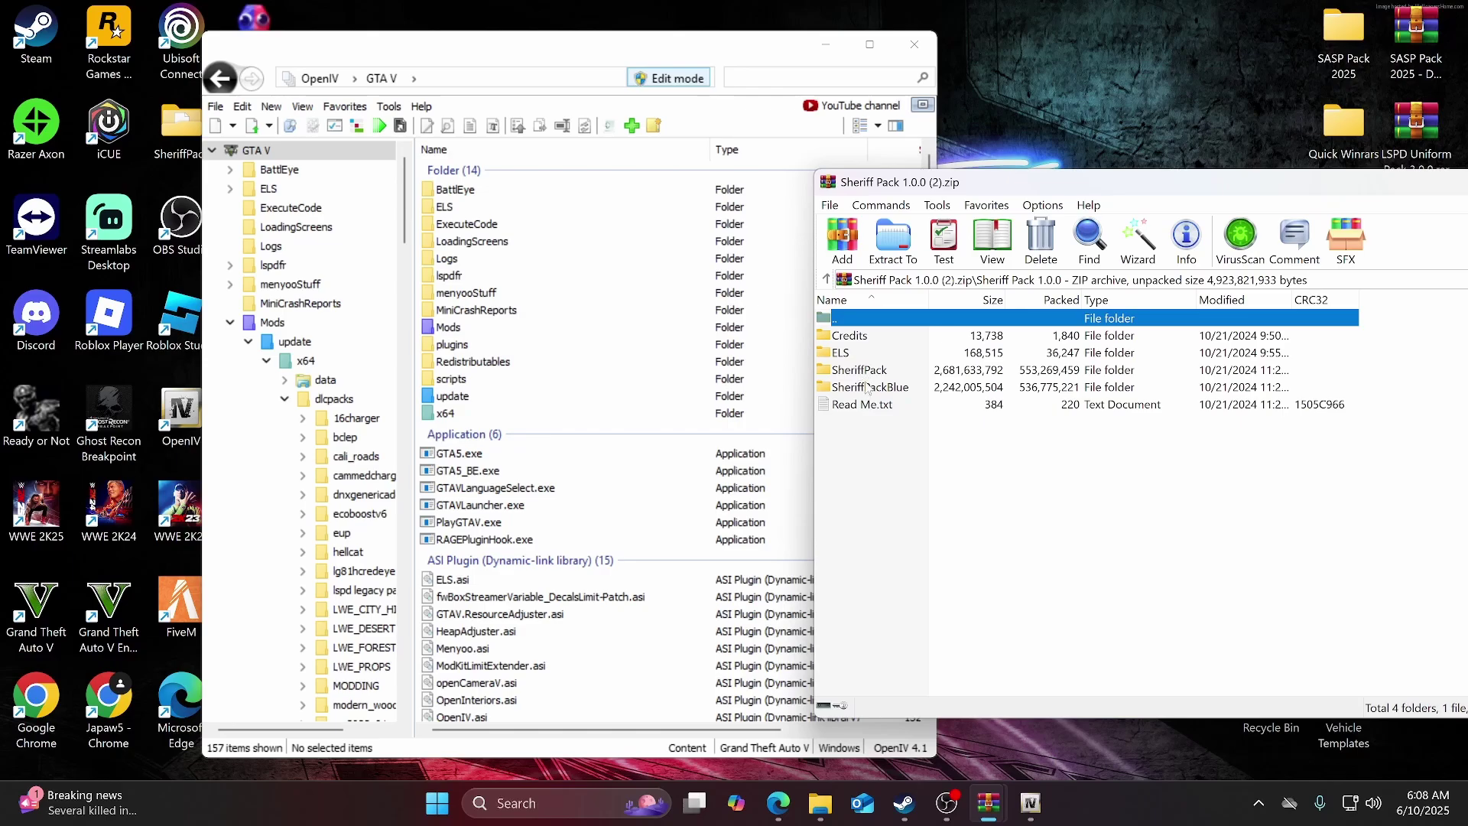
pyautogui.click(1368, 388)
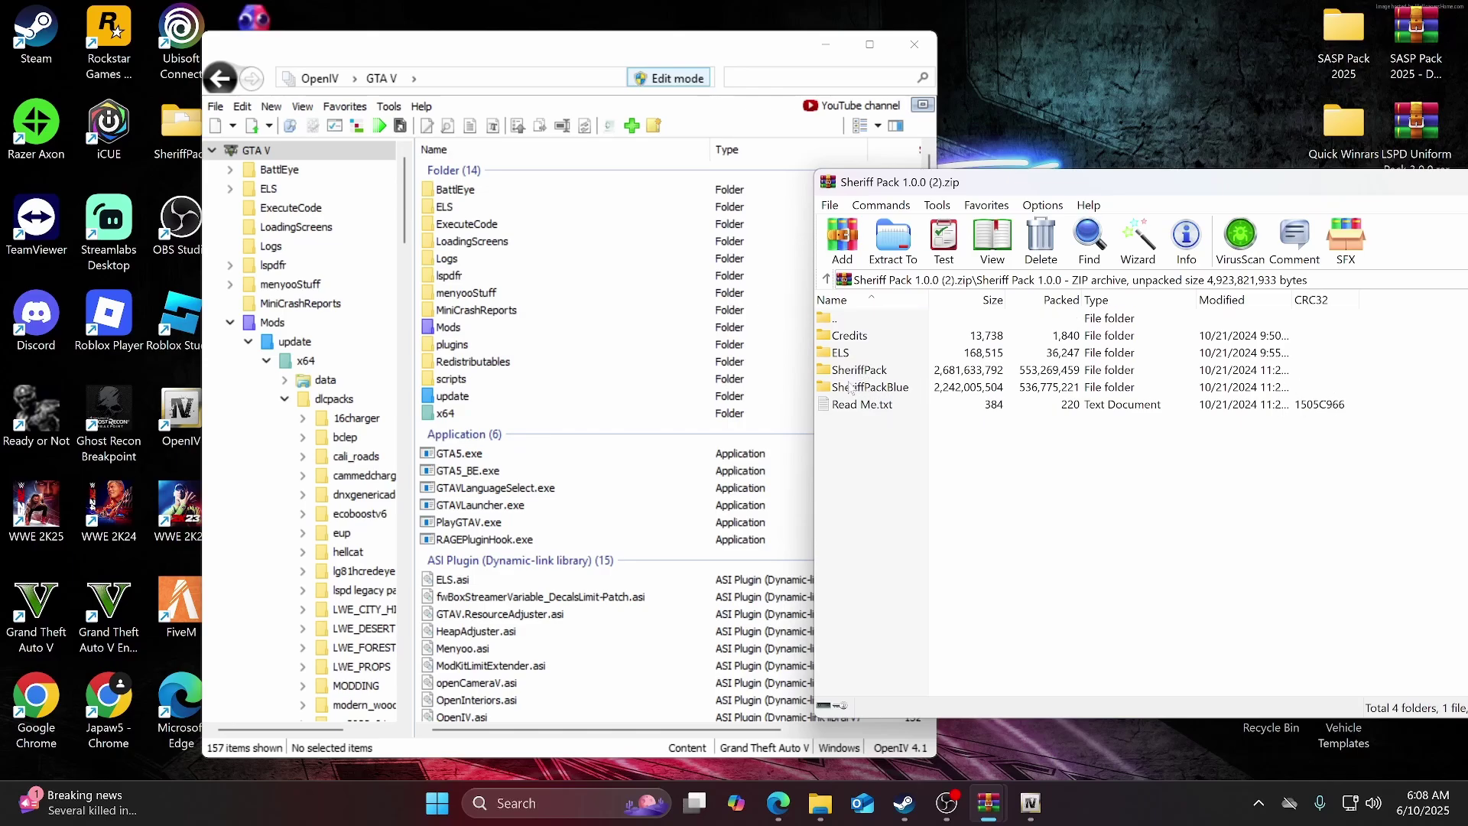
pyautogui.click(870, 392)
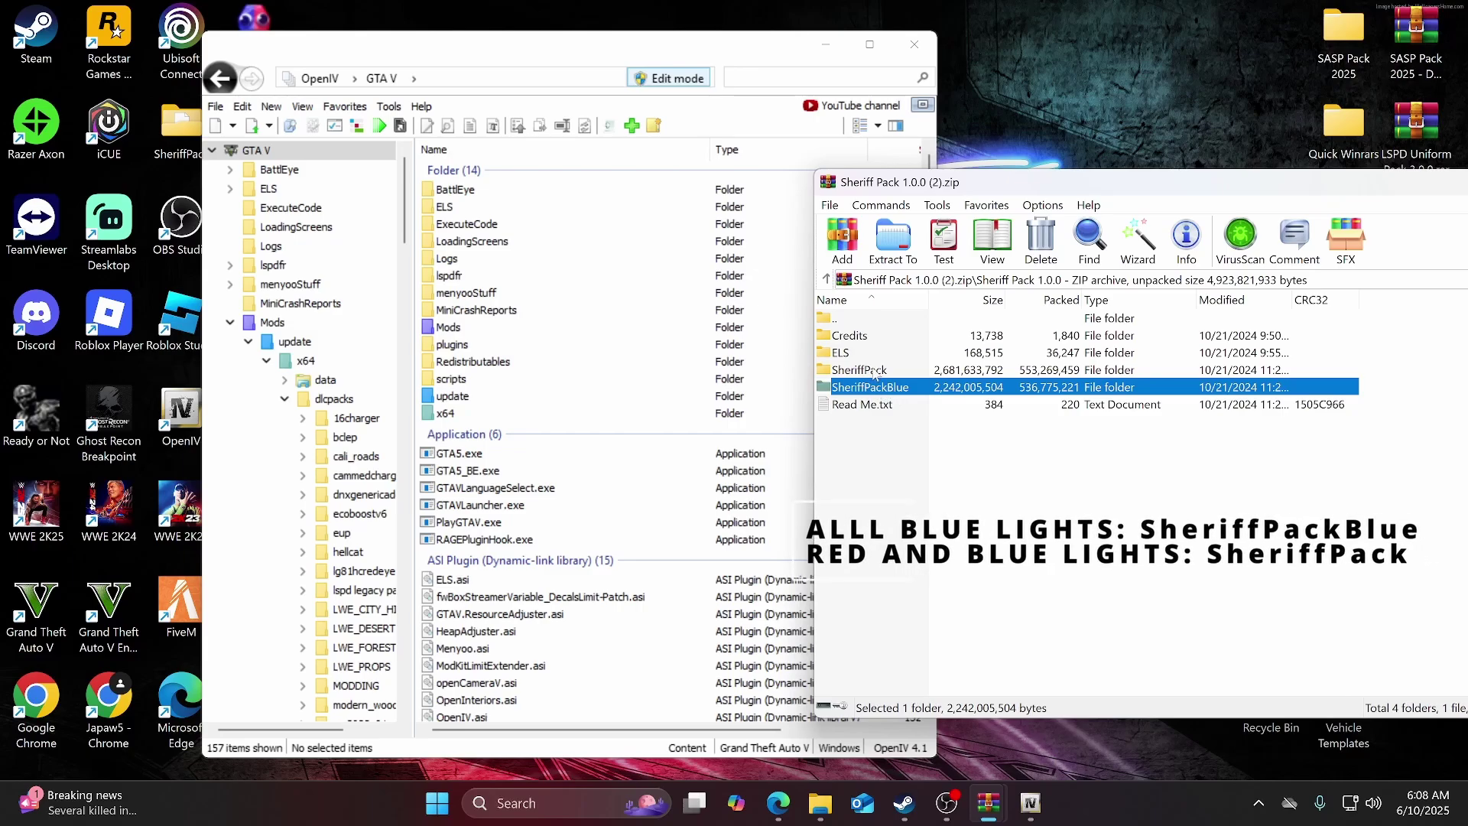
pyautogui.click(876, 371)
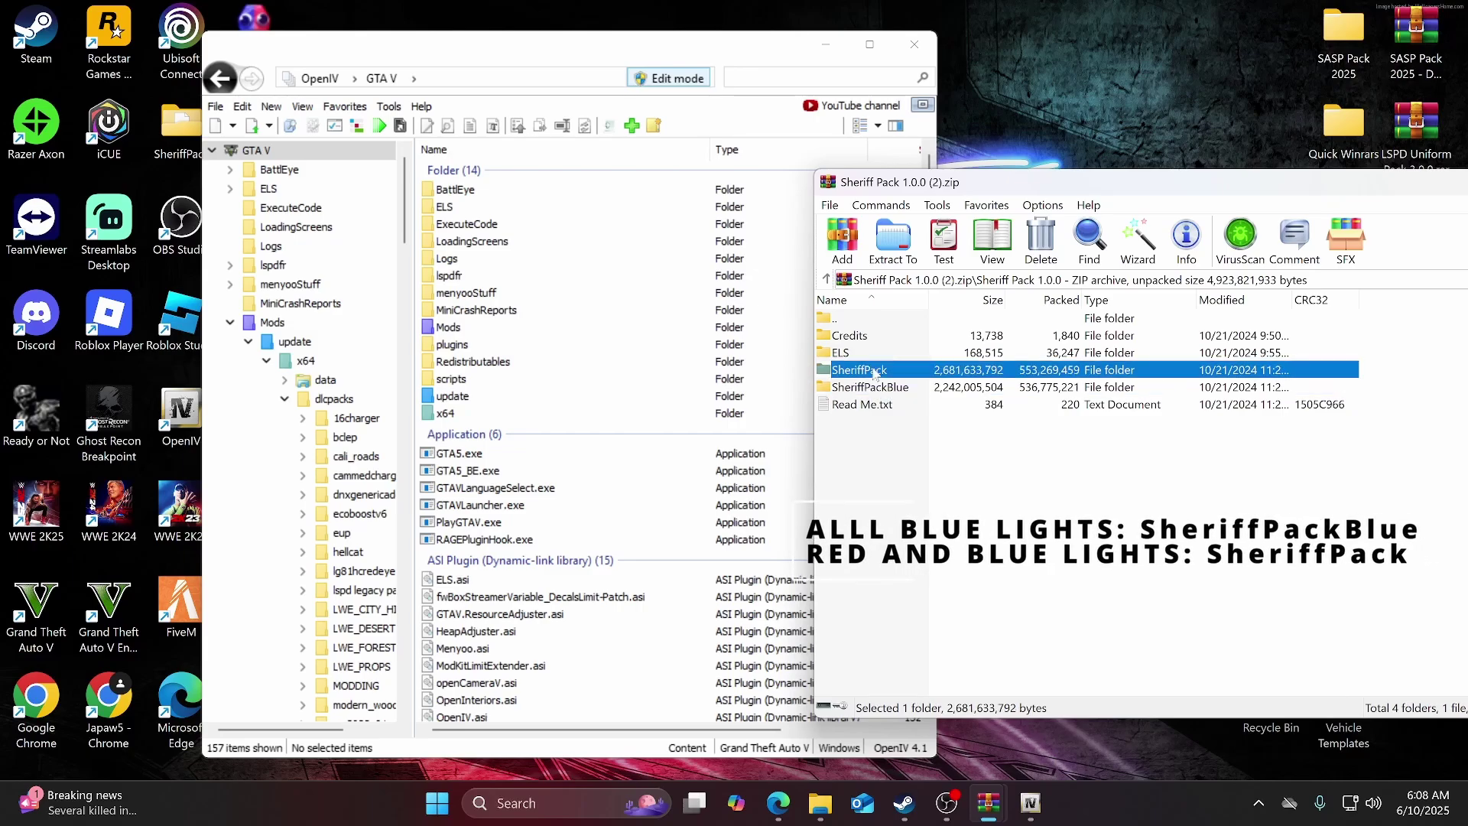
# Browse to the Mods/update/x64/dlcpacks folder in OpenIV.
pyautogui.moveTo(876, 372); pyautogui.dragTo(453, 336)
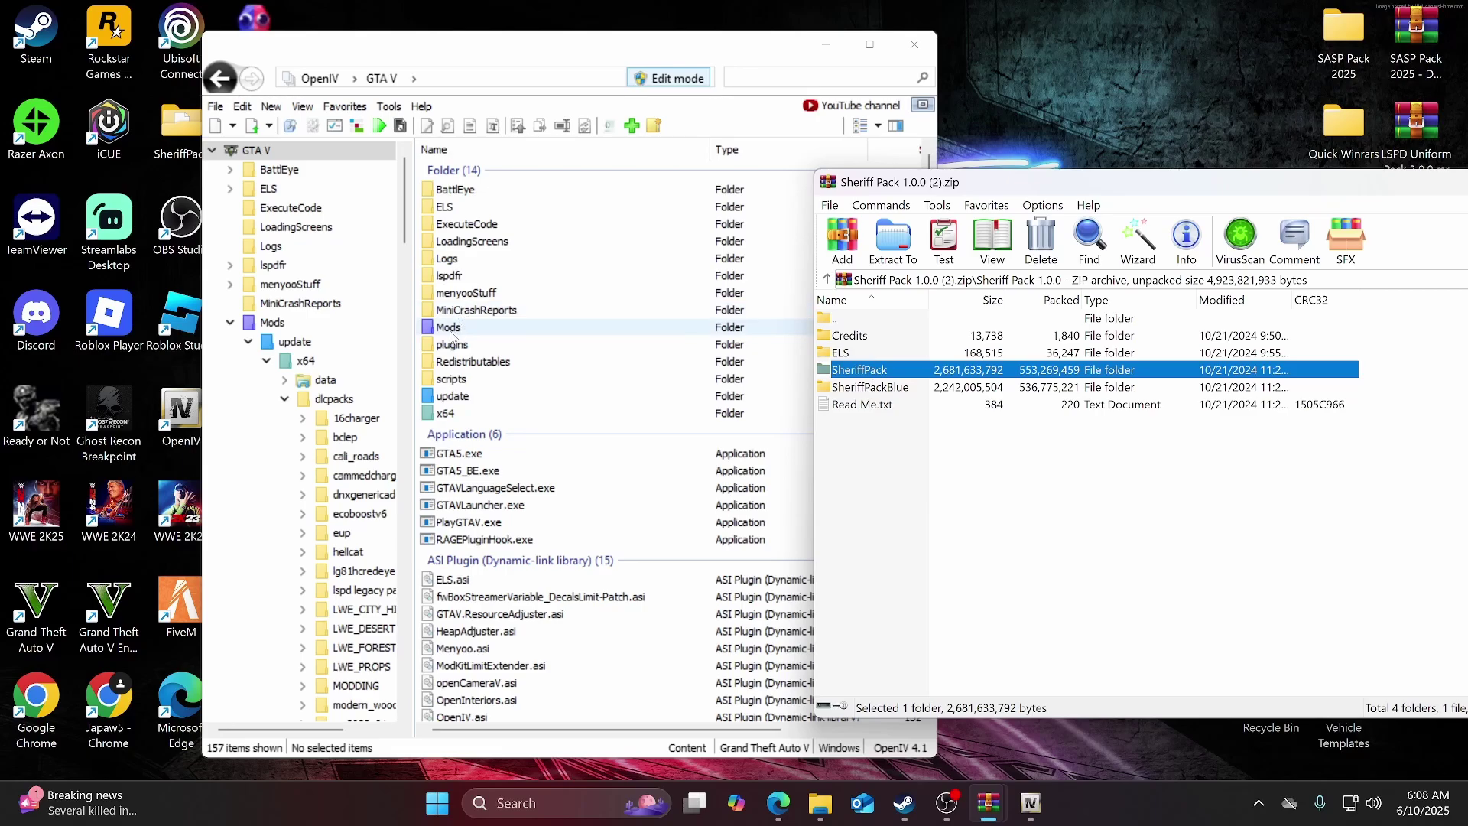
pyautogui.doubleClick(451, 329)
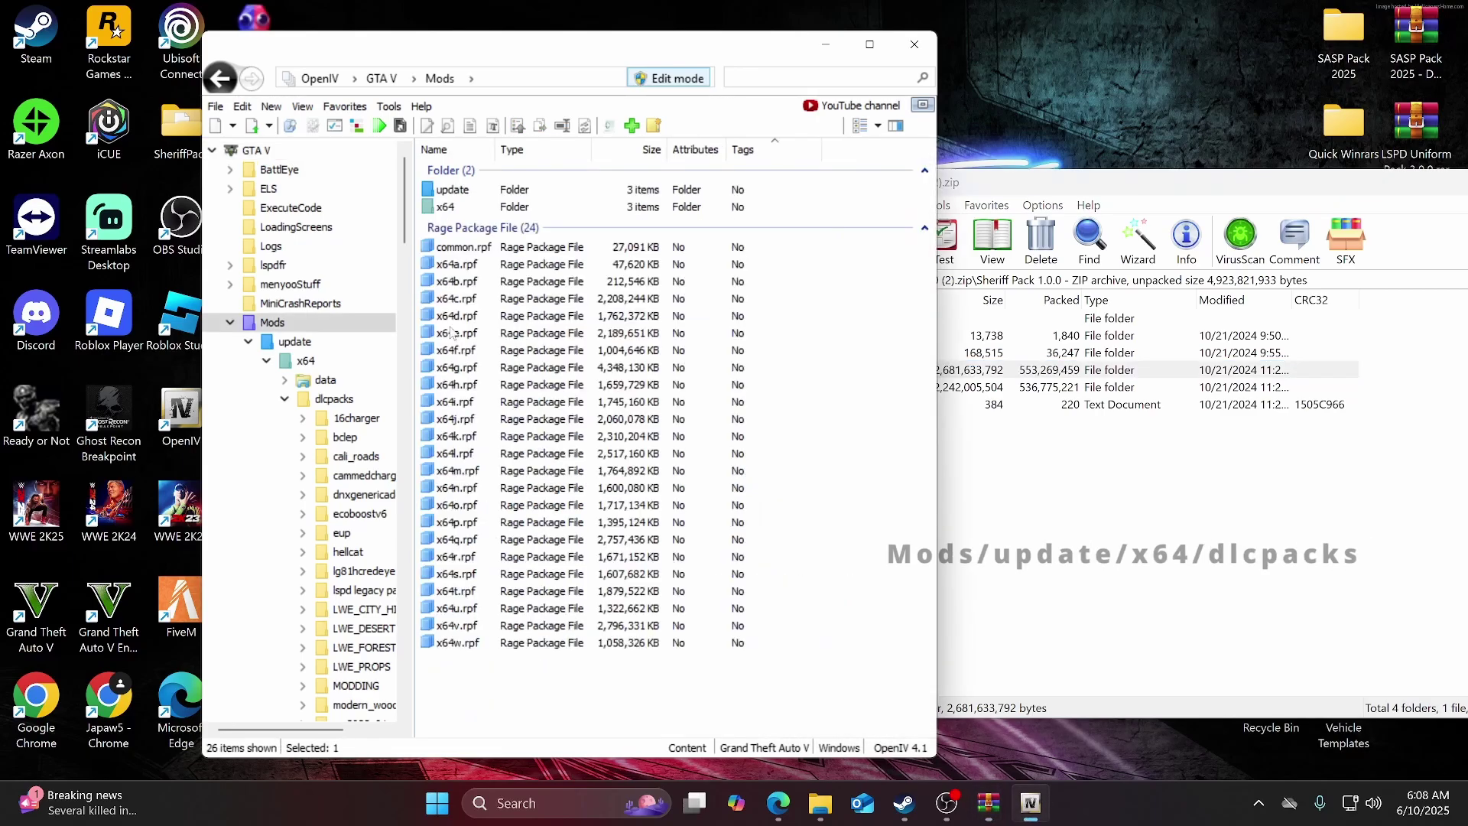
pyautogui.doubleClick(482, 189)
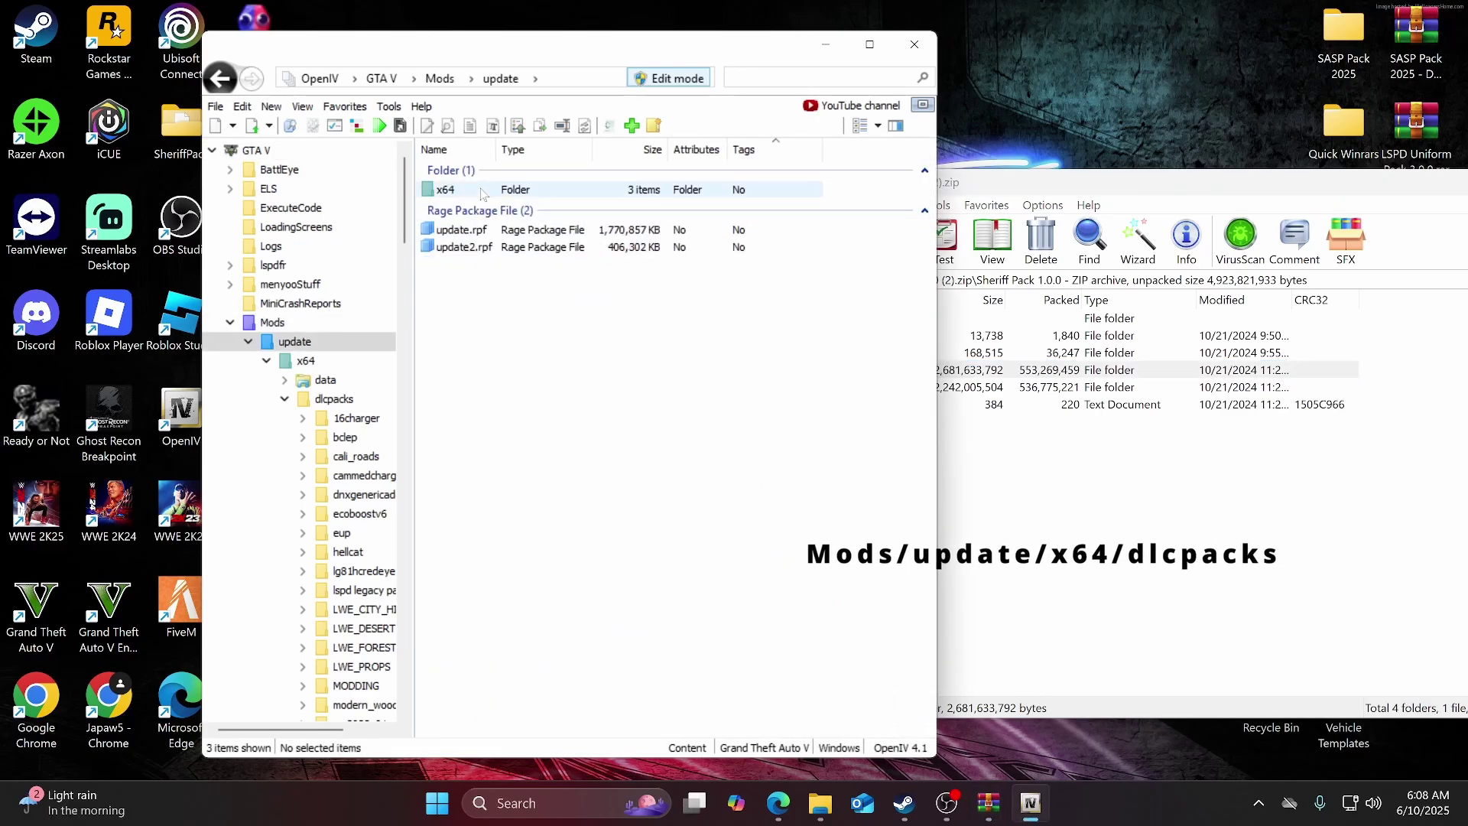
pyautogui.doubleClick(470, 191)
pyautogui.doubleClick(459, 207)
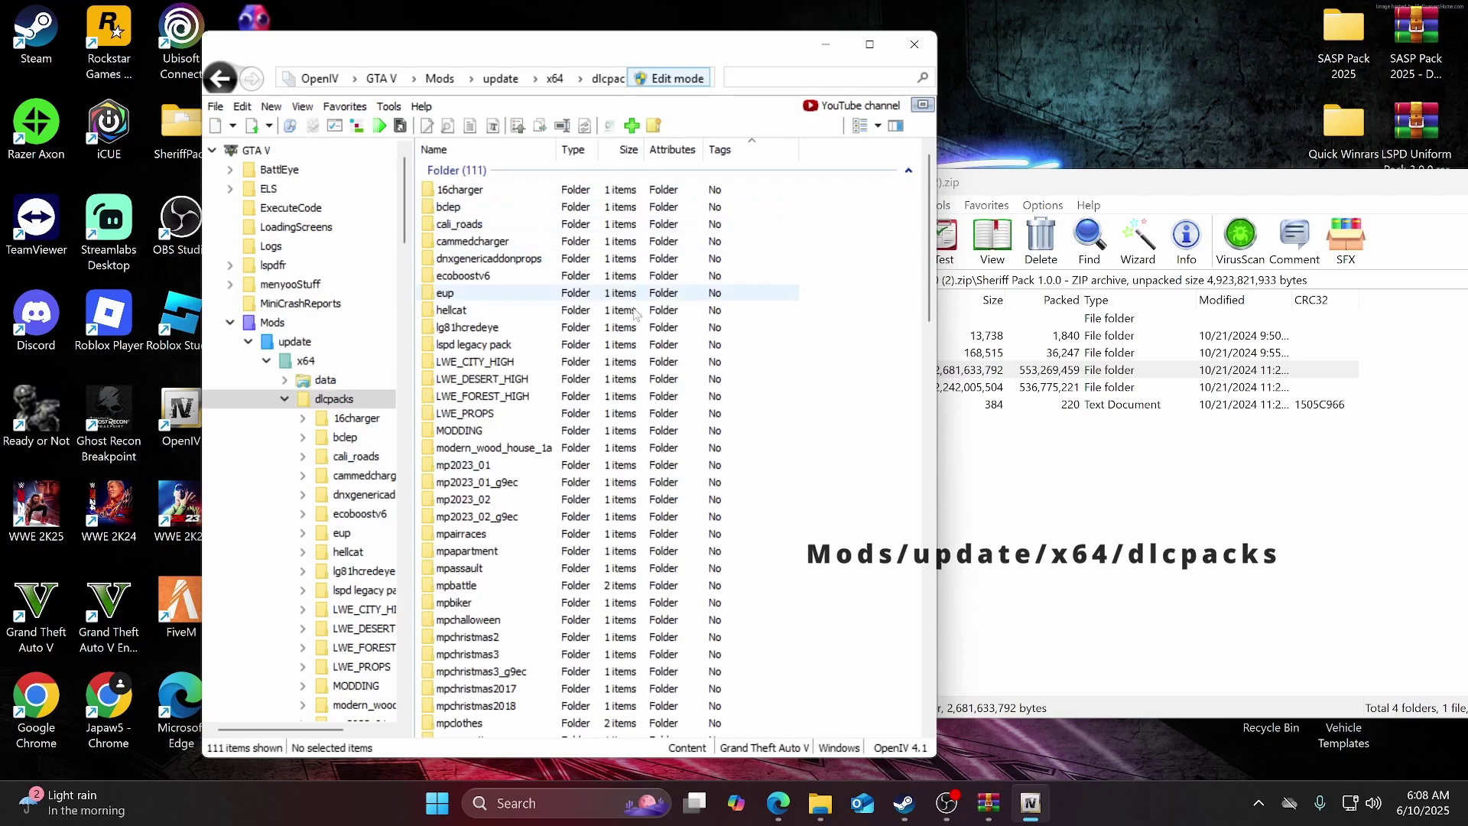
# Copy the SheriffPack folder from the archive into the dlcpacks folder and check for it in the folder list.
pyautogui.click(1098, 449)
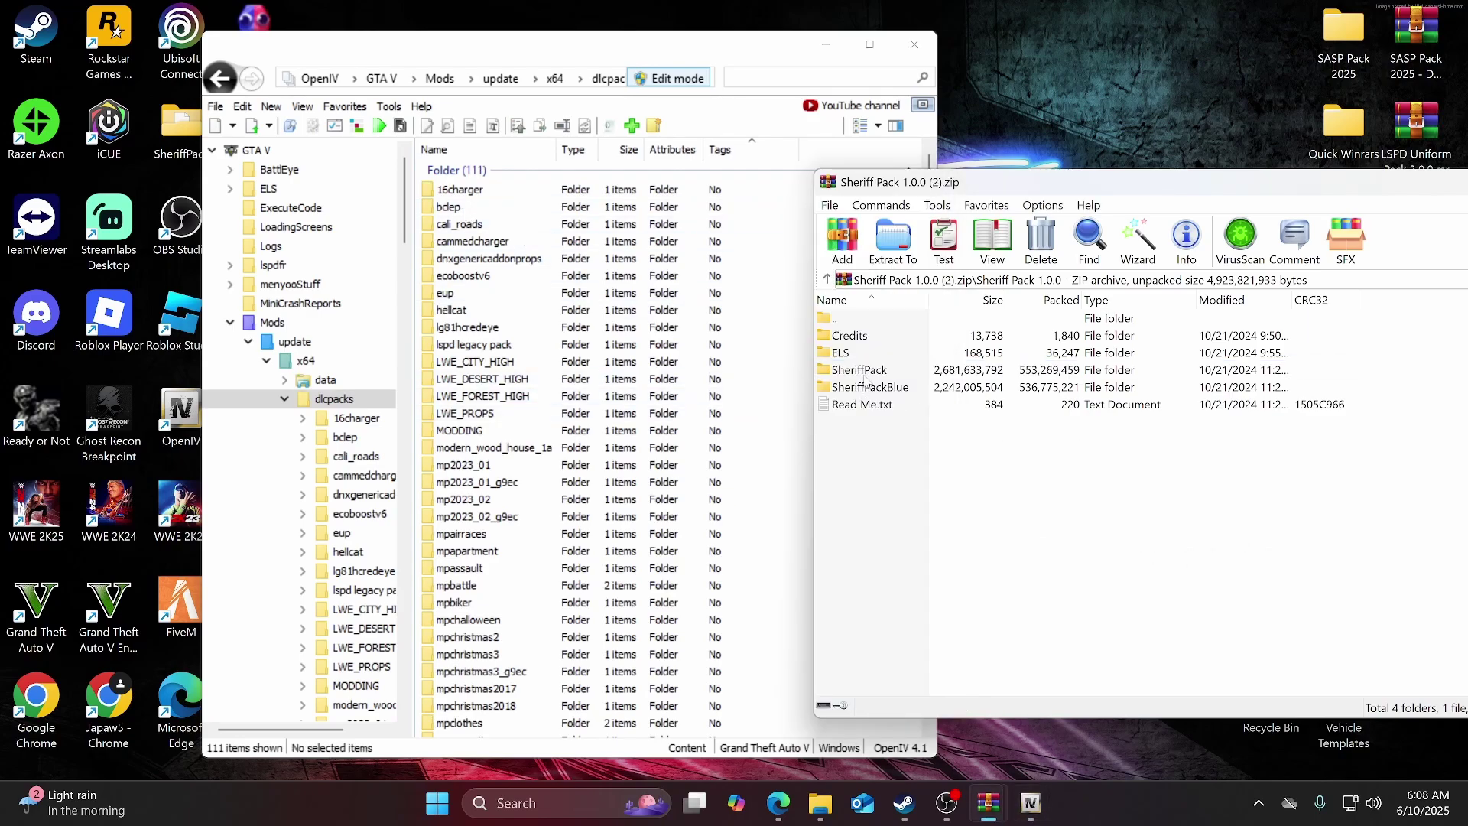
pyautogui.moveTo(899, 374); pyautogui.dragTo(792, 425)
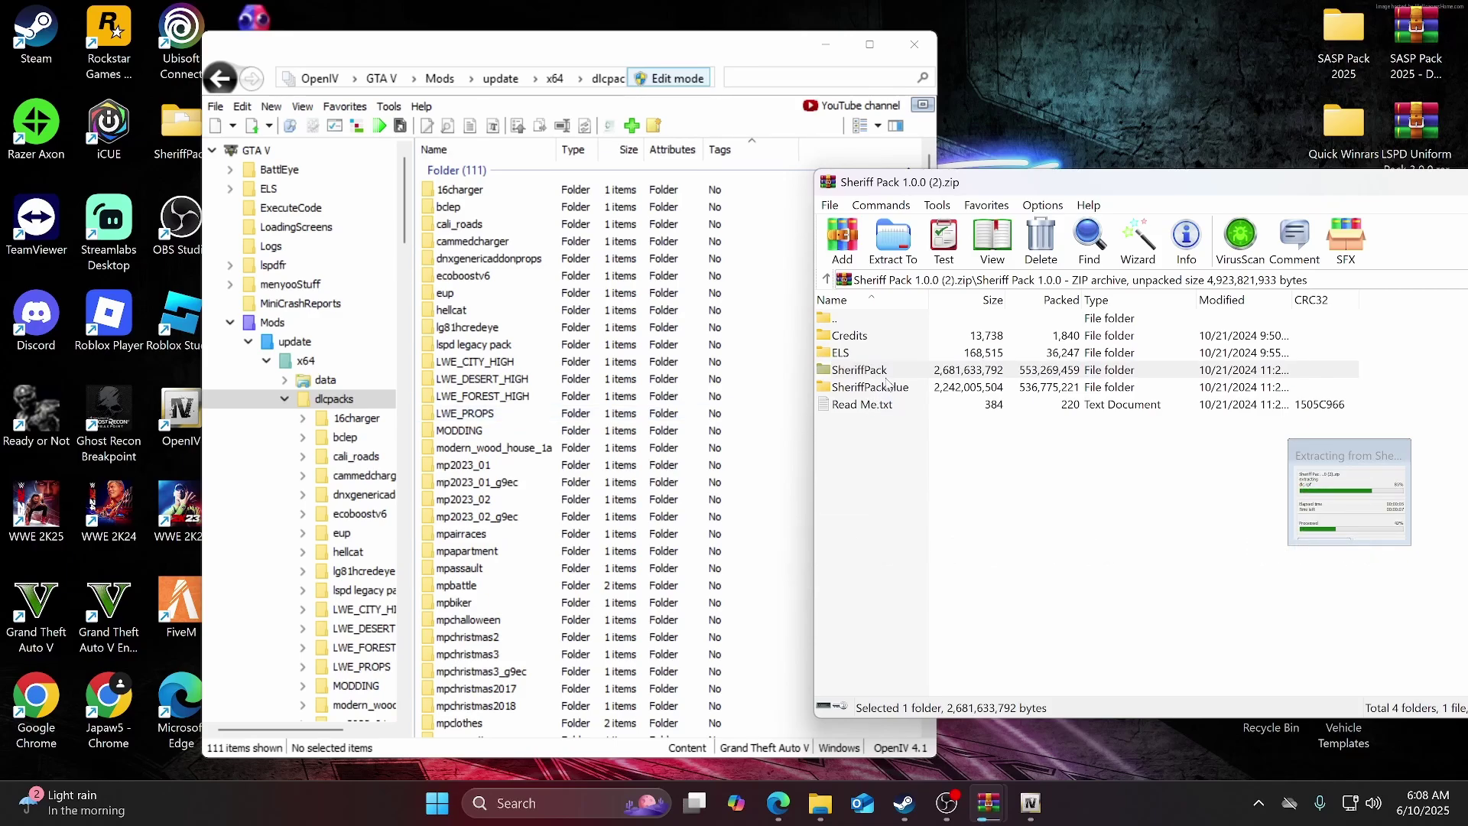
pyautogui.scroll(-10, 711, 440)
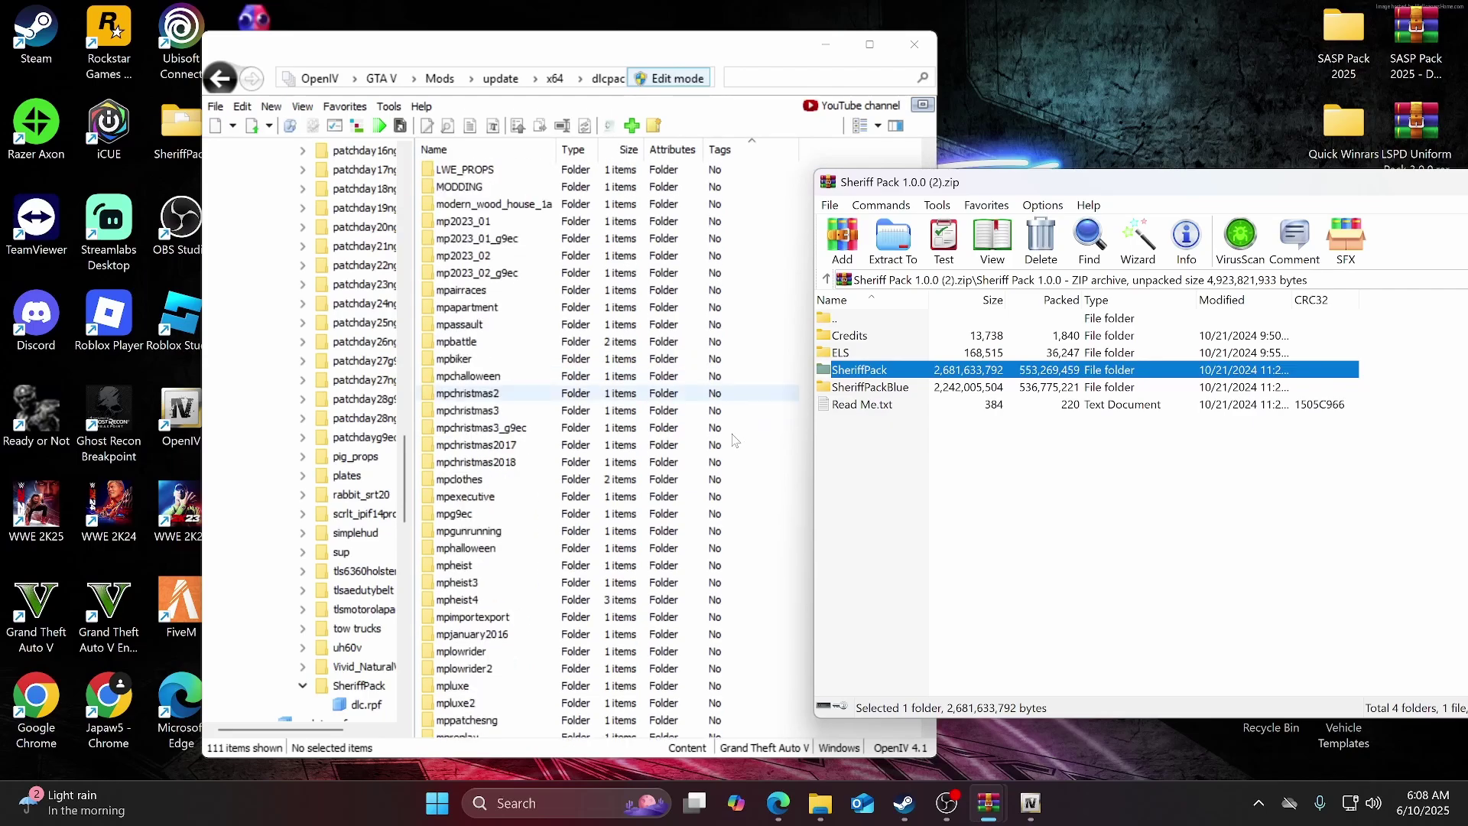
pyautogui.scroll(-10, 711, 440)
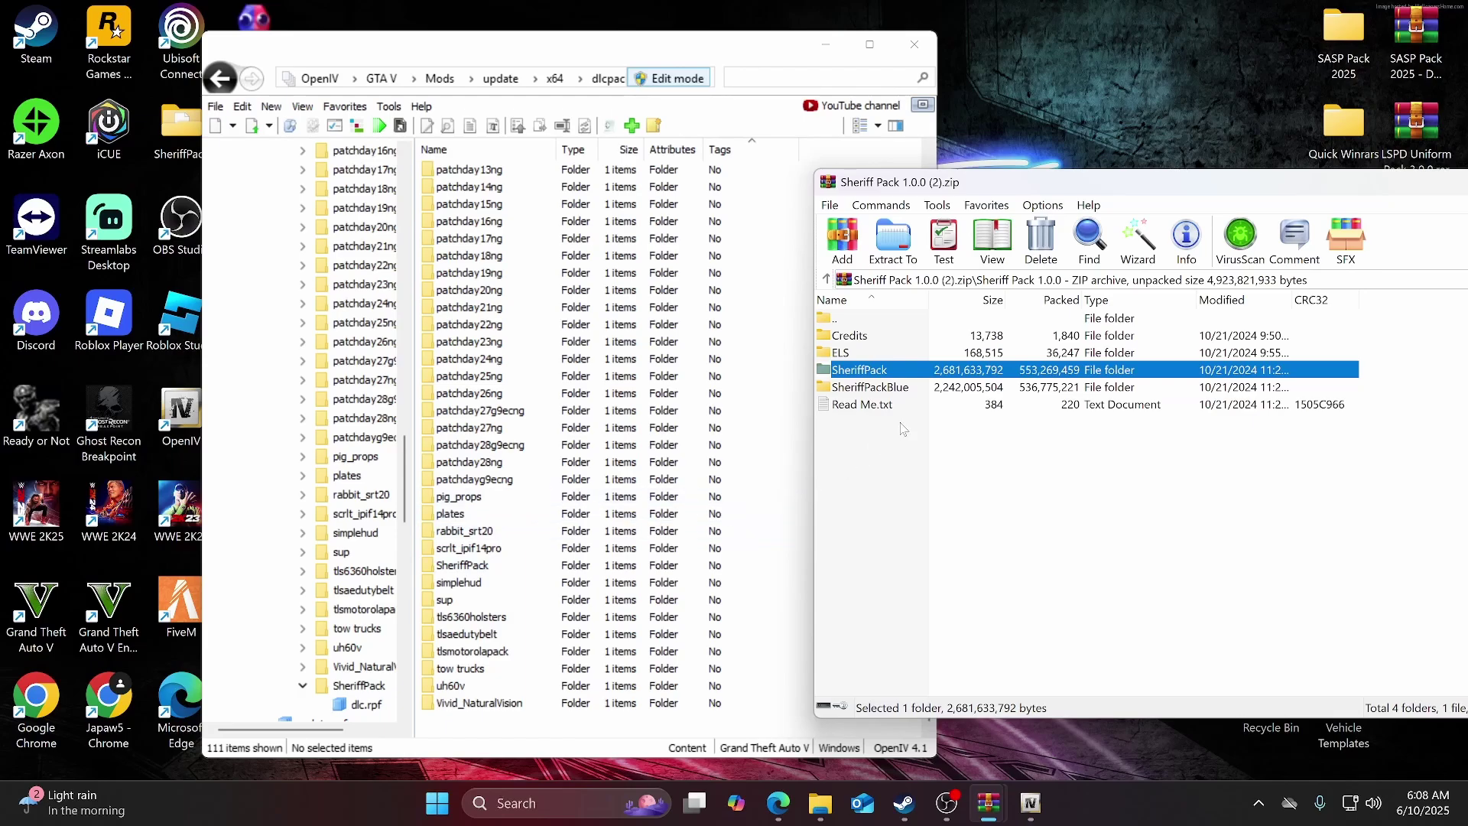
pyautogui.click(904, 430)
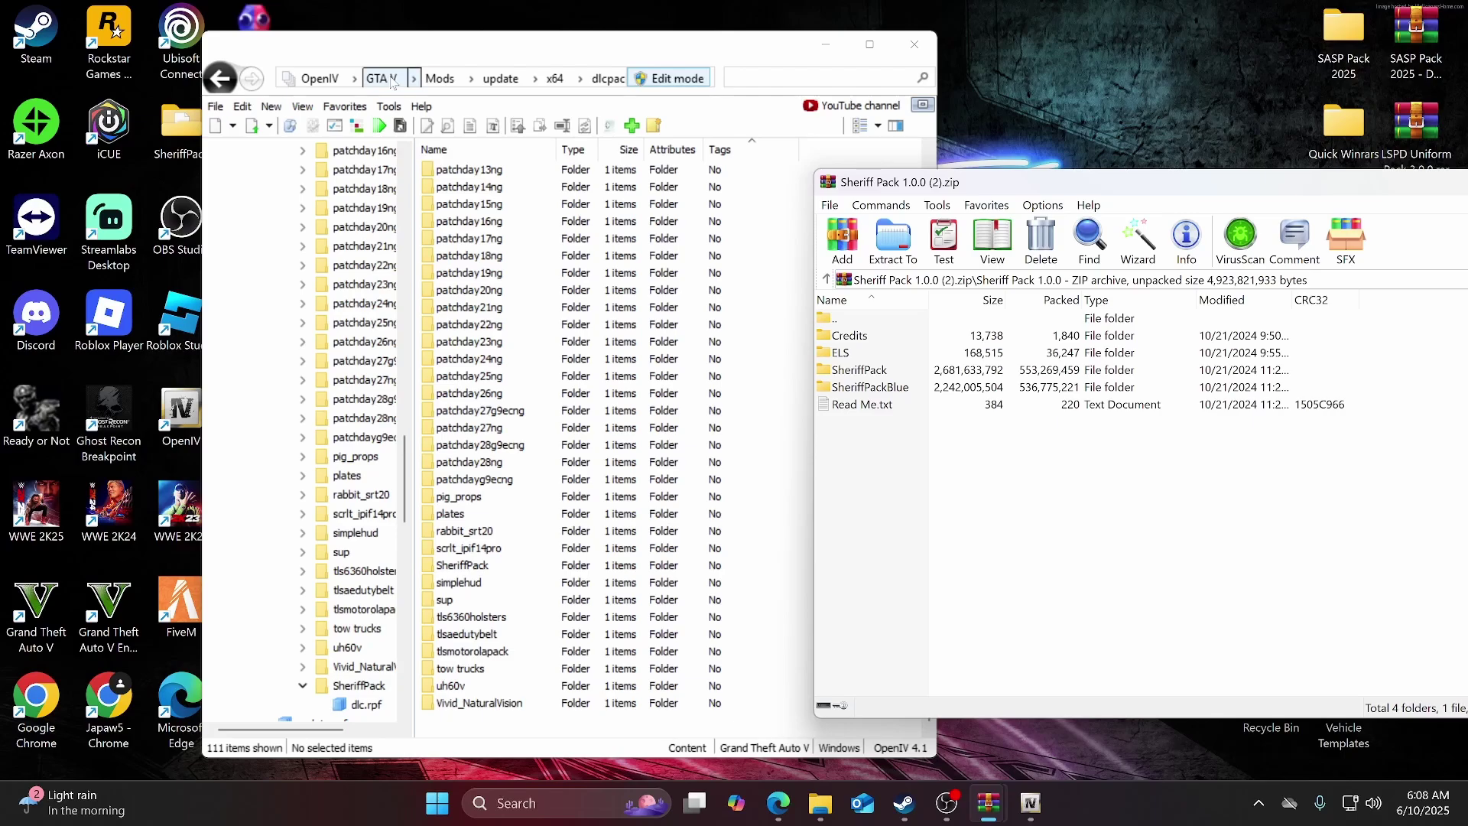
# Return to the GTA V root in OpenIV and browse to Mods/update/update.rpf/common/data.
pyautogui.click(380, 79)
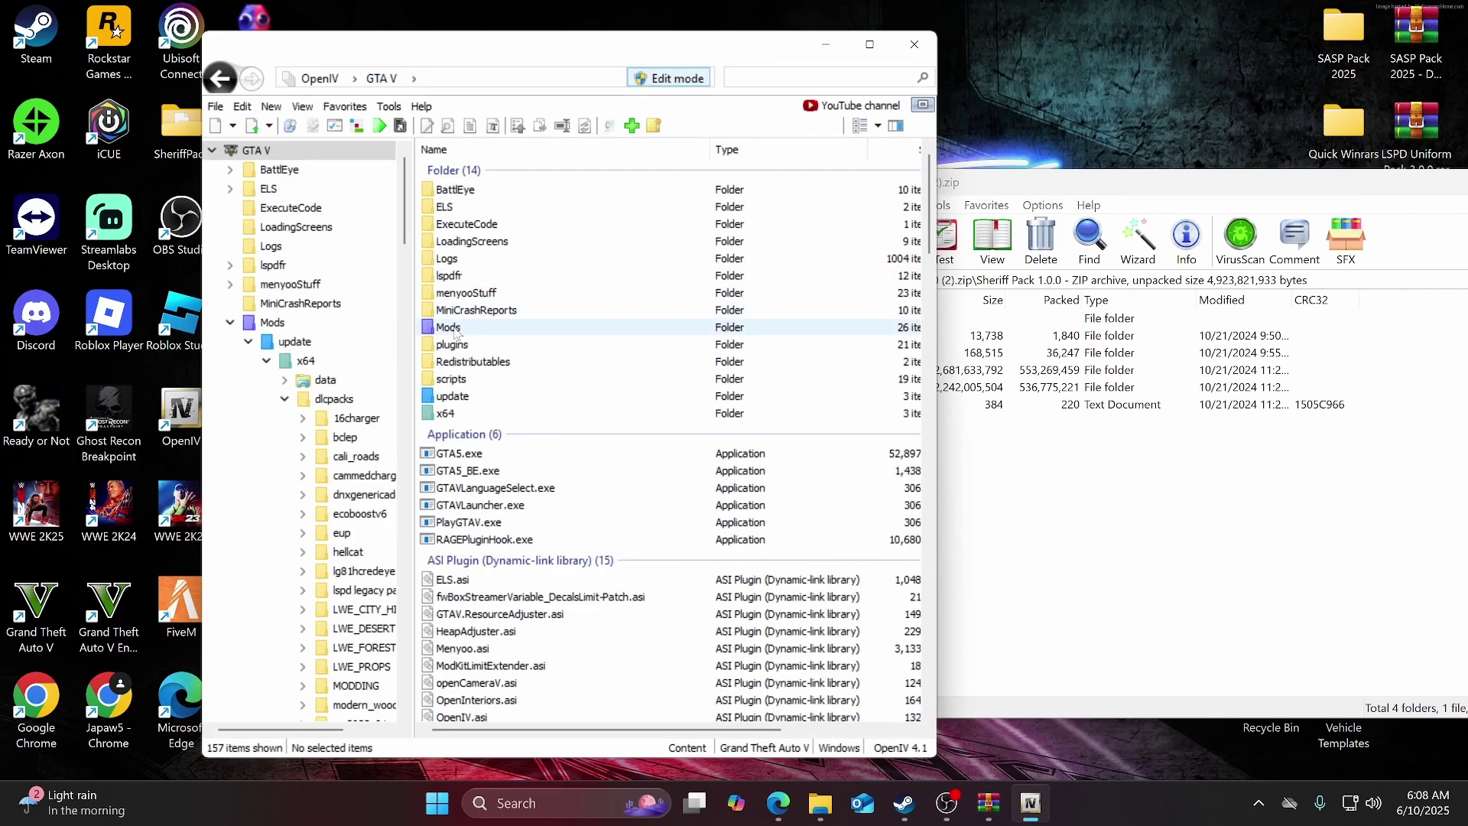
pyautogui.doubleClick(454, 329)
pyautogui.doubleClick(459, 191)
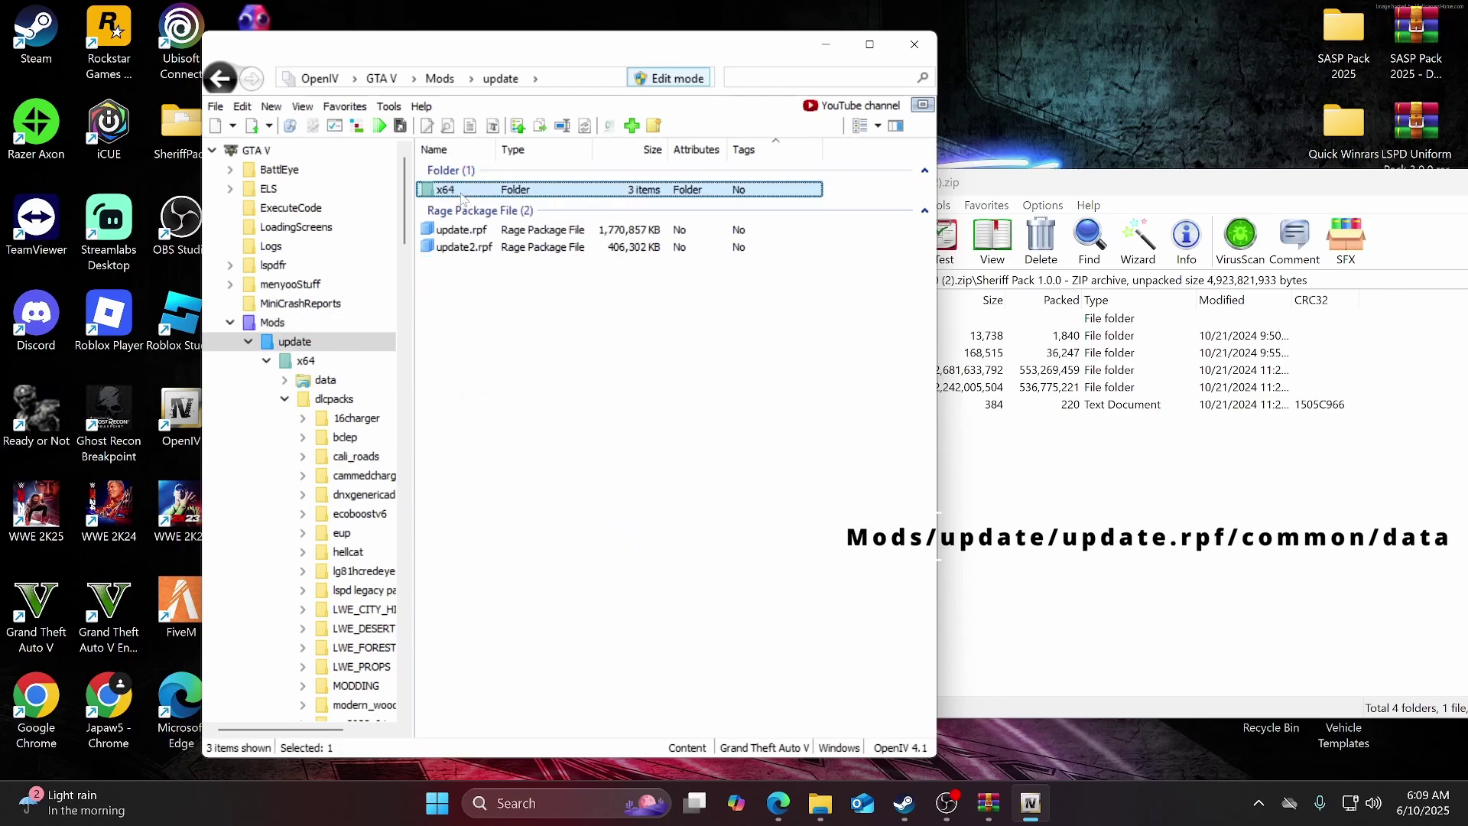
pyautogui.doubleClick(468, 231)
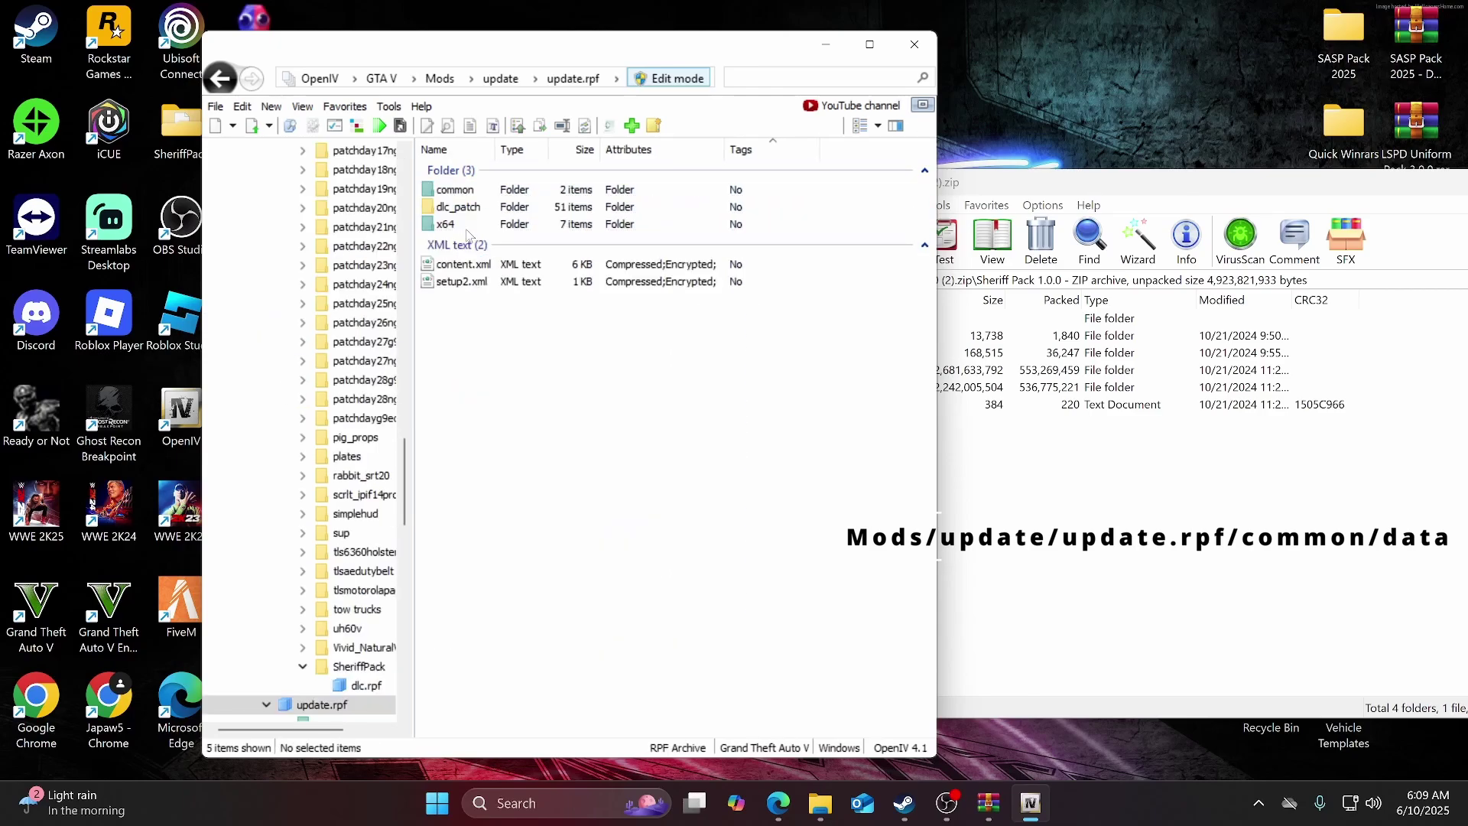
pyautogui.doubleClick(459, 191)
pyautogui.doubleClick(459, 191)
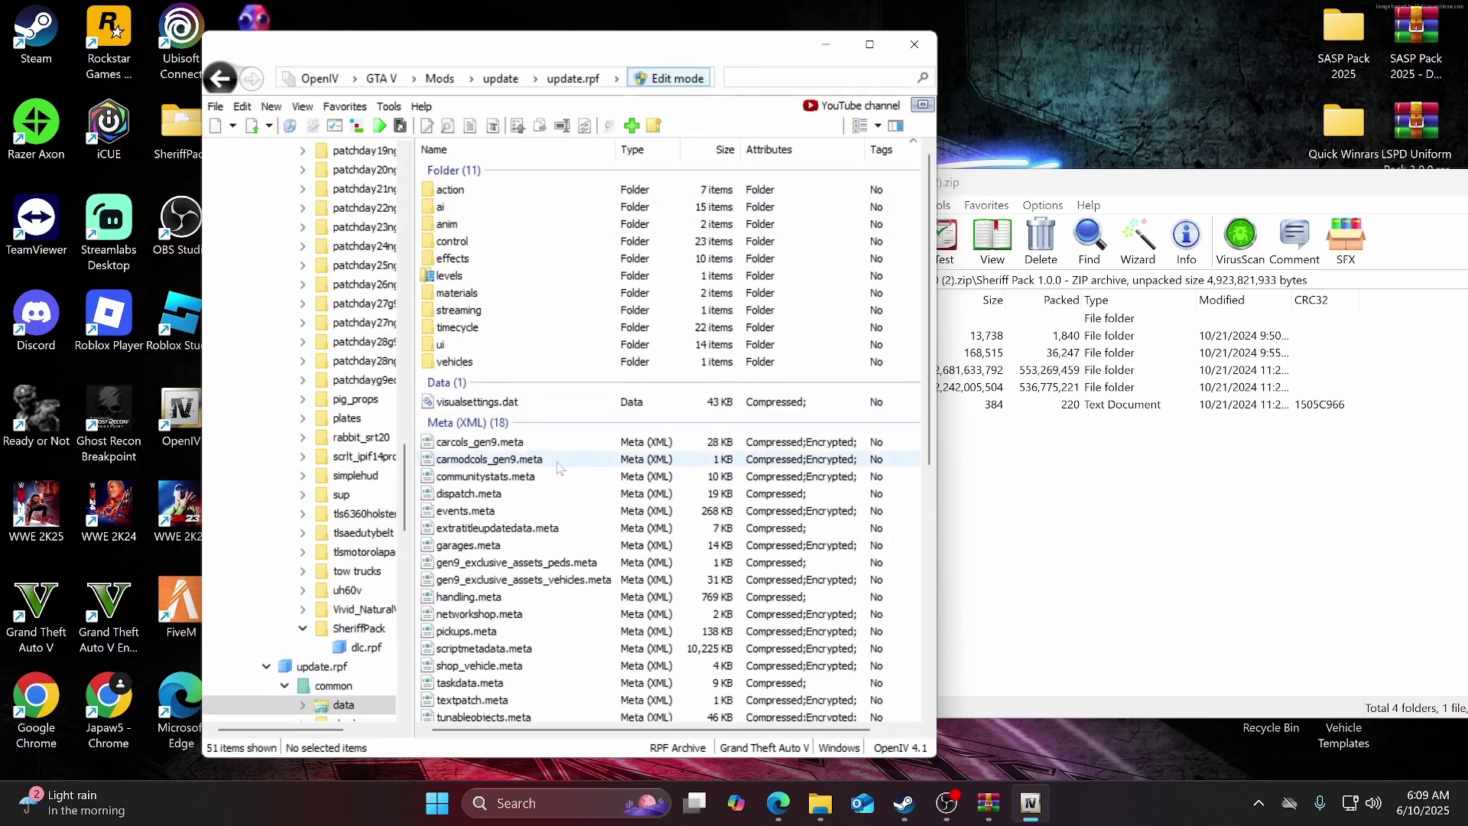
# Open dlclist.xml from update.rpf/common/data in the OpenIV text editor for editing.
pyautogui.scroll(-6, 491, 387)
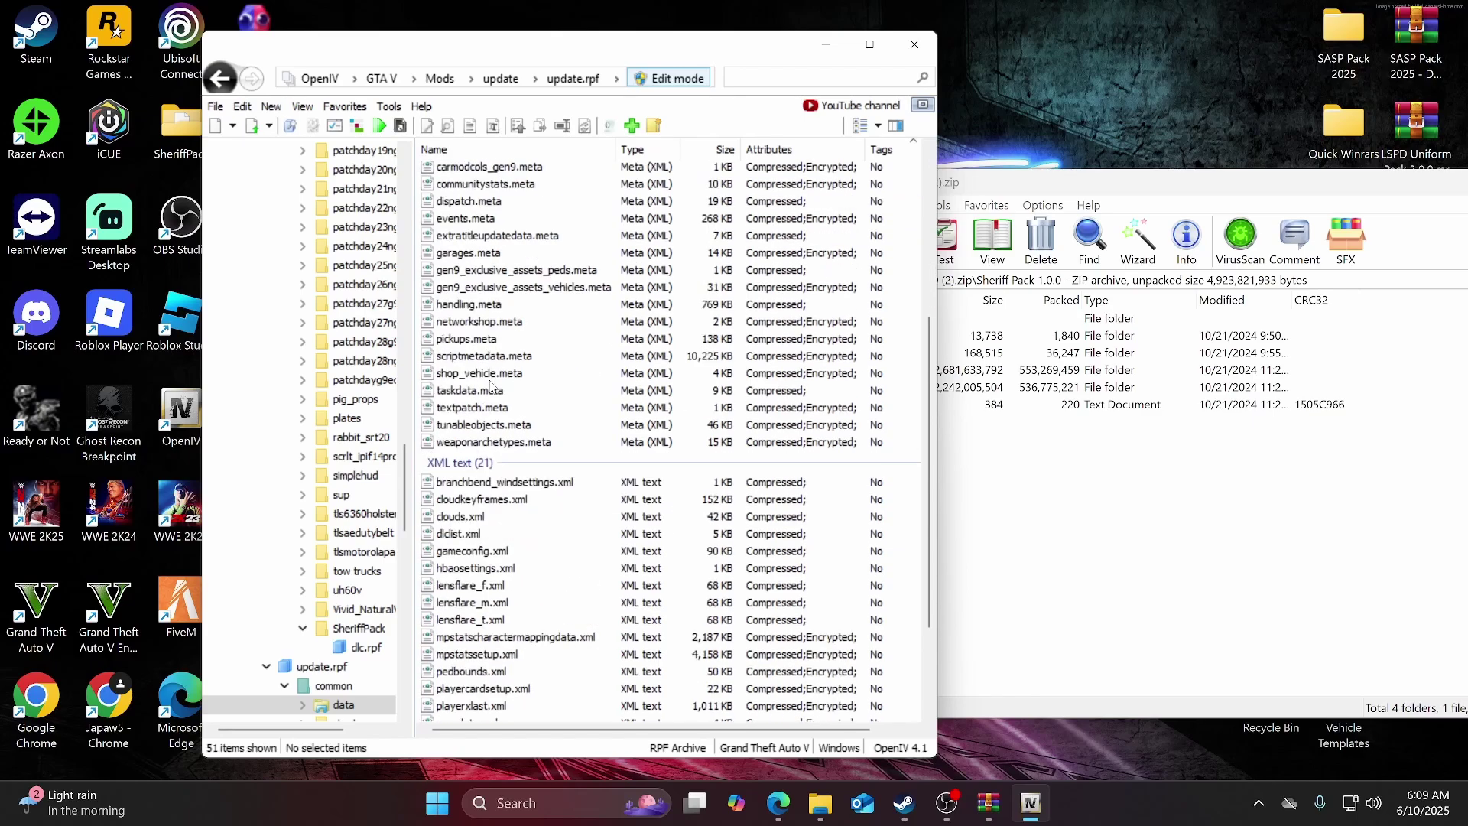
pyautogui.scroll(-1, 492, 386)
pyautogui.click(482, 489)
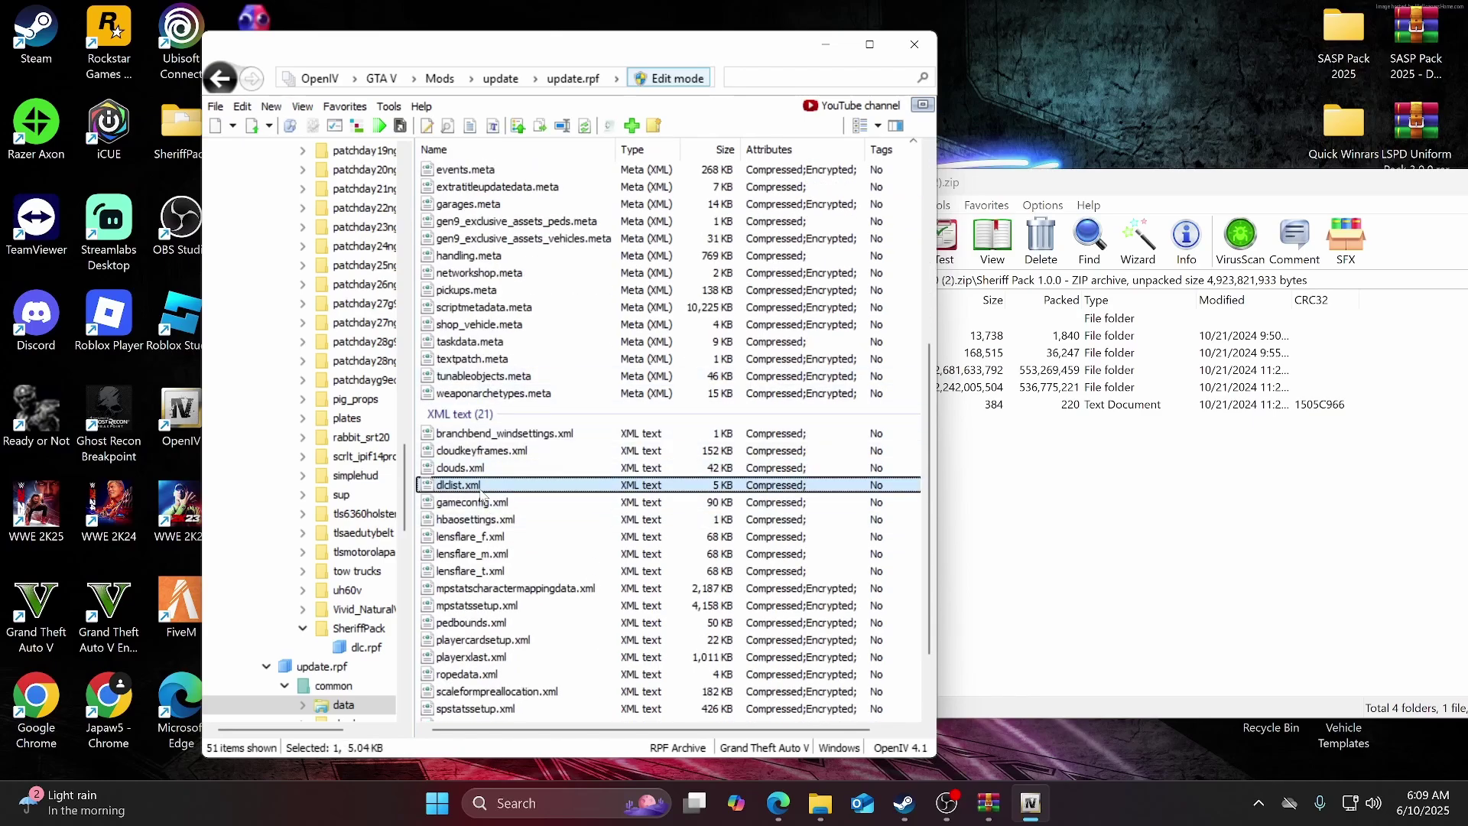
pyautogui.rightClick(472, 486)
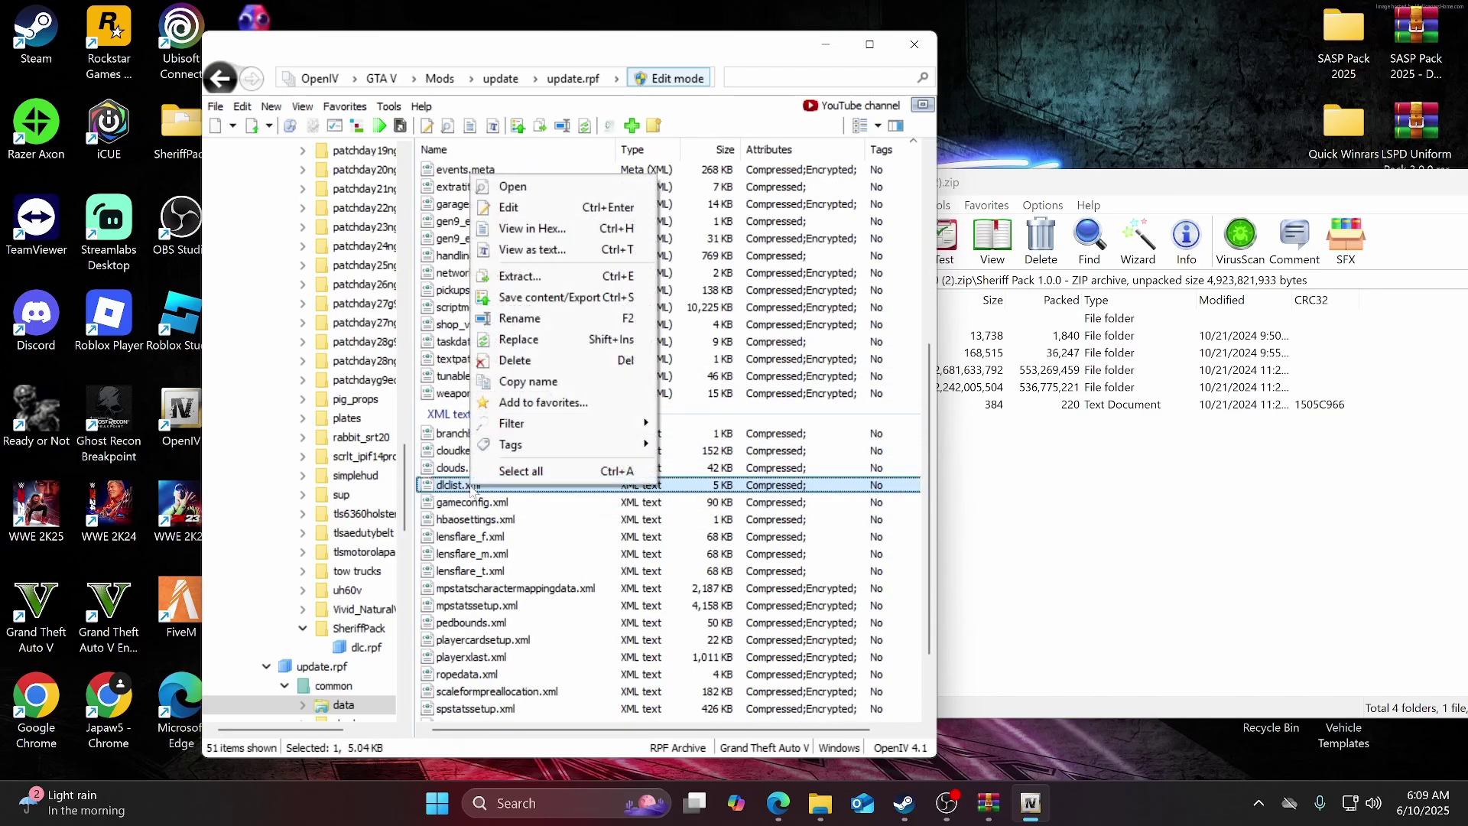
pyautogui.click(543, 217)
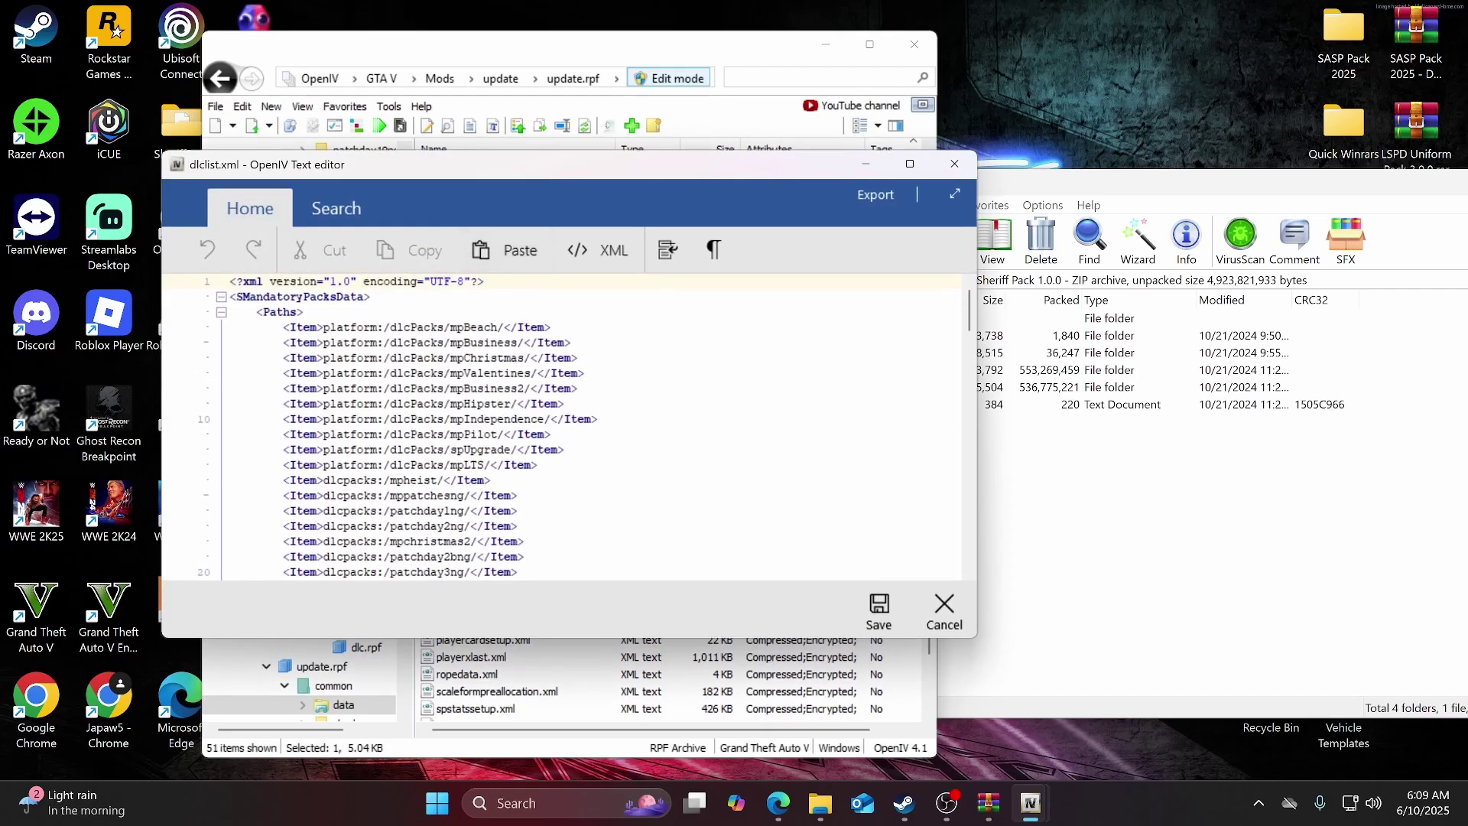
# Duplicate the final tow trucks entry in dlclist.xml and clear the folder name from the new copy.
pyautogui.scroll(-6, 565, 426)
pyautogui.scroll(-20, 566, 425)
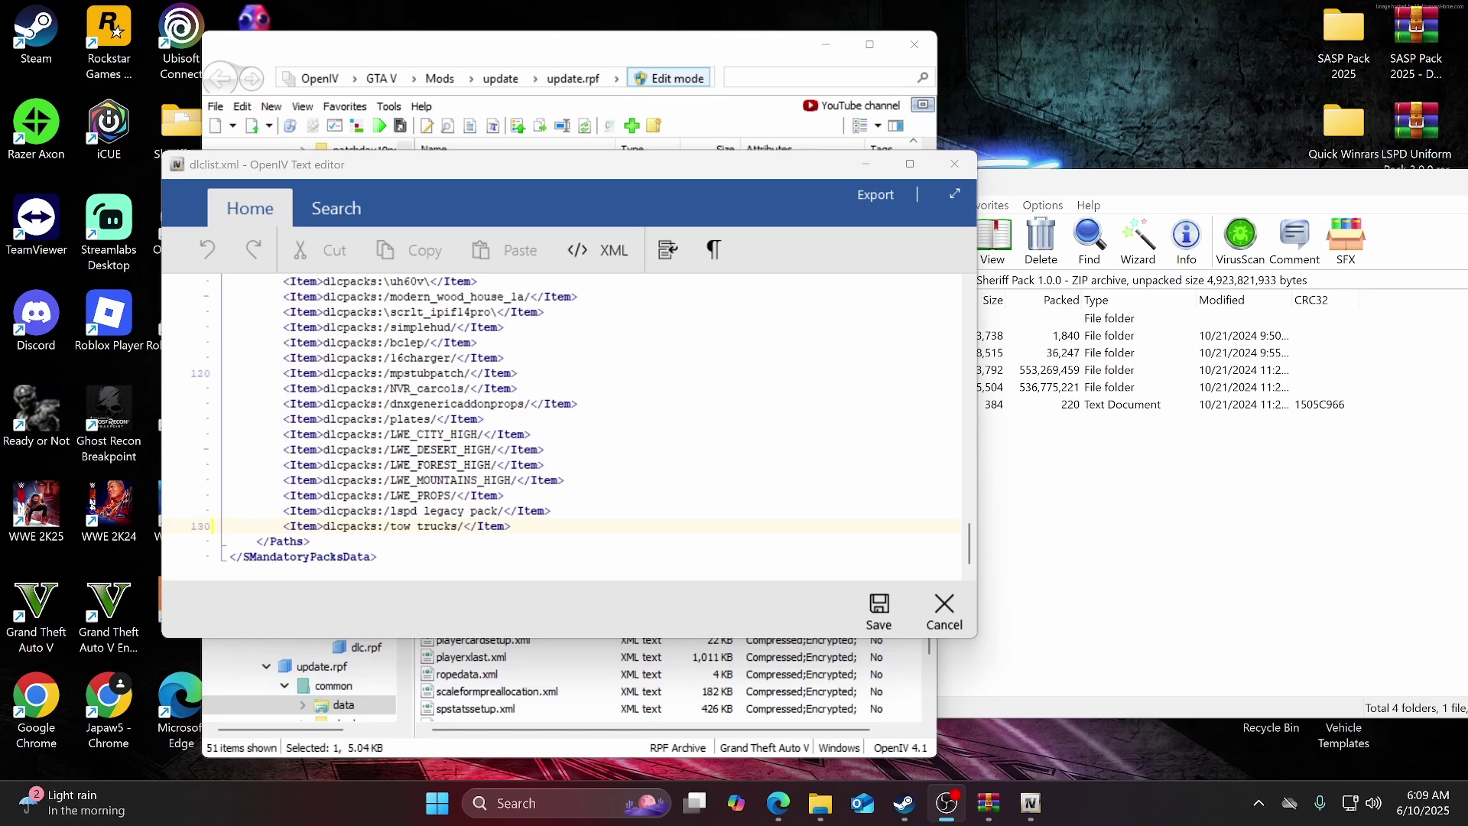
pyautogui.hotkey('alt', 'Tab')
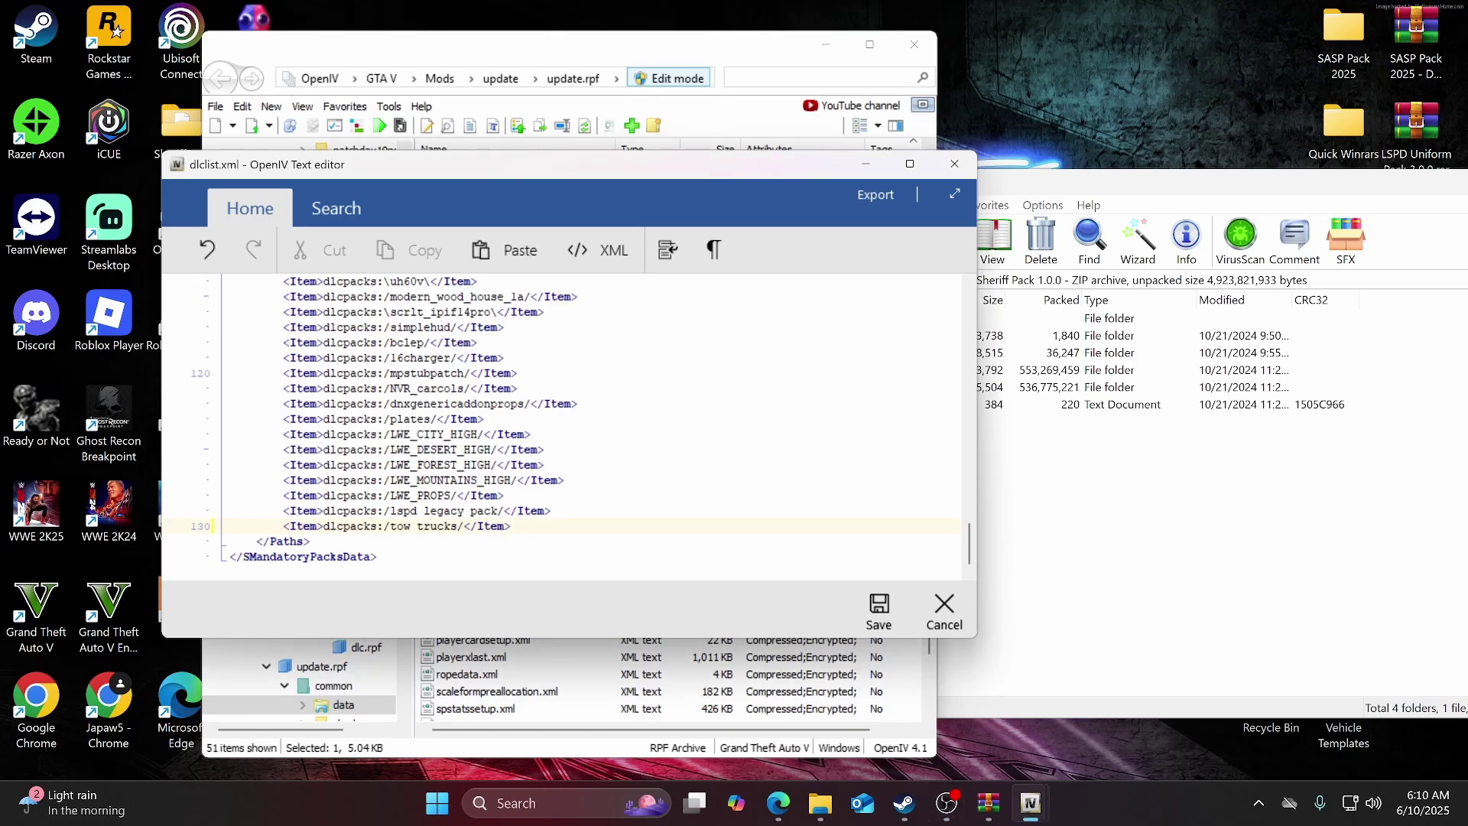
pyautogui.hotkey('ctrl', 'd')
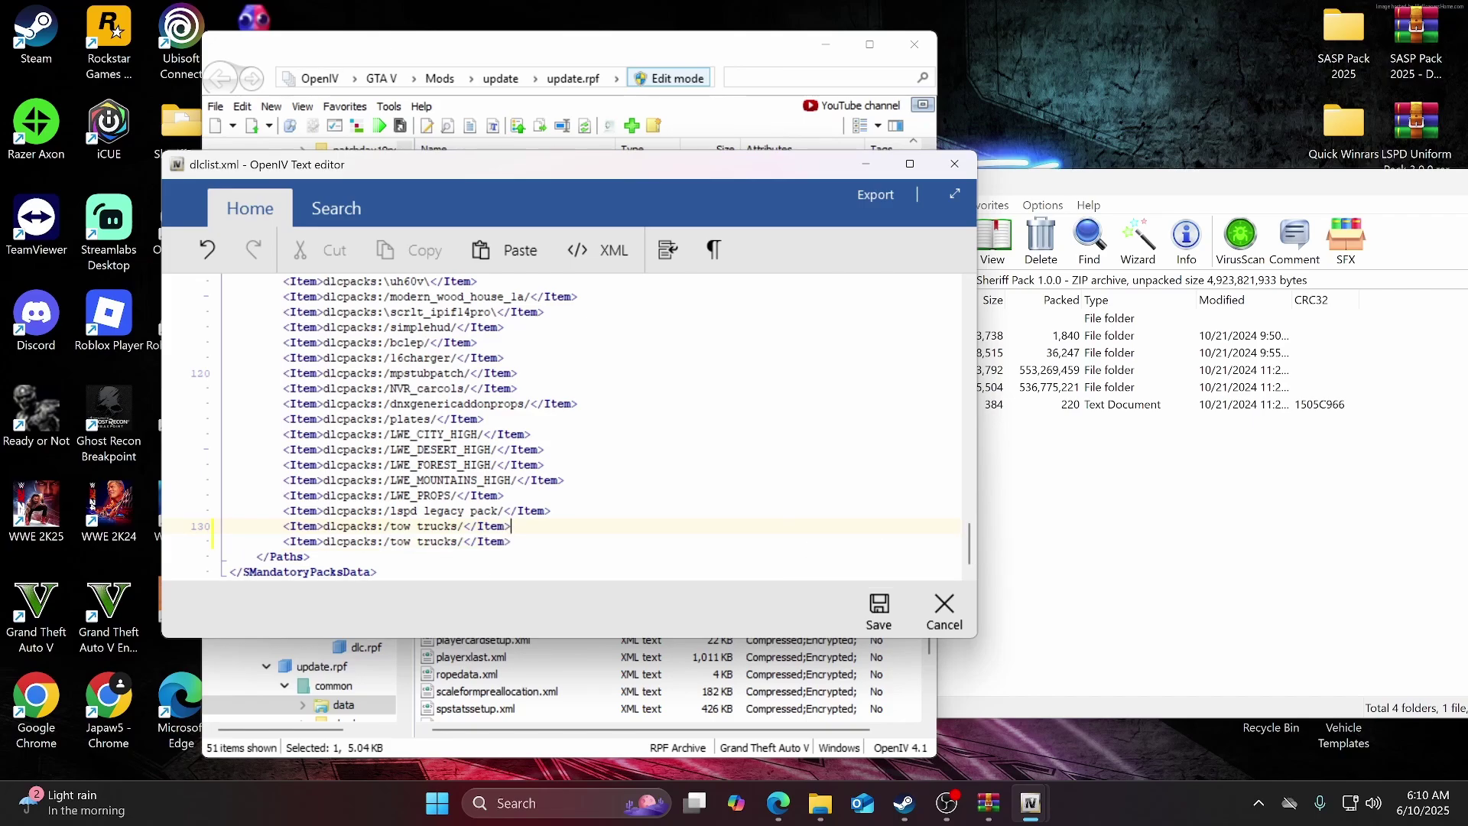
pyautogui.press('Down')
pyautogui.press('BackSpace')
pyautogui.press('BackSpace')
pyautogui.press('BackSpace')
pyautogui.press('BackSpace')
pyautogui.press('BackSpace')
pyautogui.press('BackSpace')
pyautogui.press('BackSpace')
pyautogui.press('BackSpace')
pyautogui.press('BackSpace')
pyautogui.press('BackSpace')
# Copy the SheriffPack folder name from the WinRAR archive, paste it into the blank dlcpacks entry and save dlclist.xml.
pyautogui.click(1025, 432)
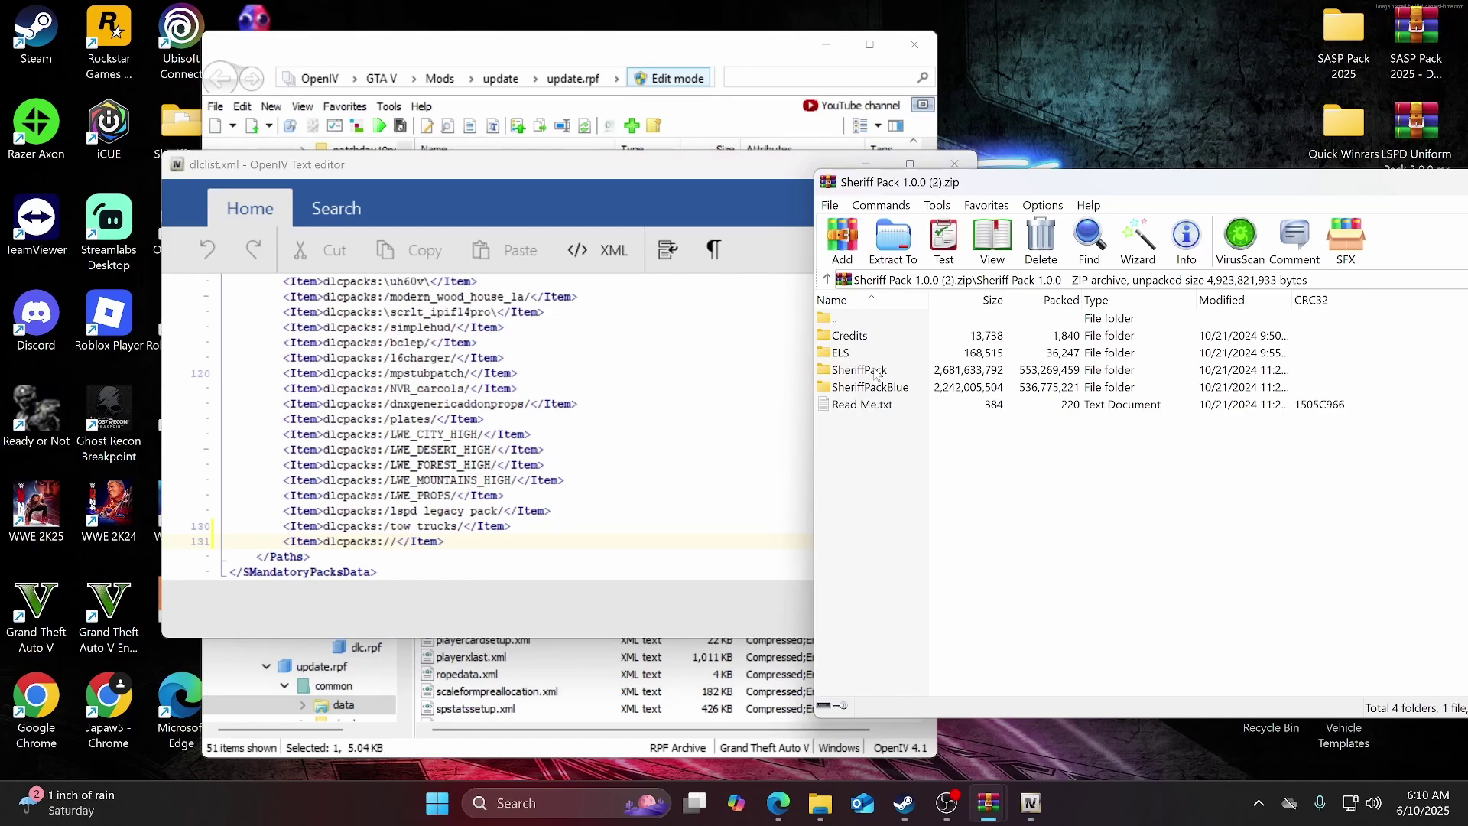
pyautogui.click(877, 372)
pyautogui.rightClick(876, 372)
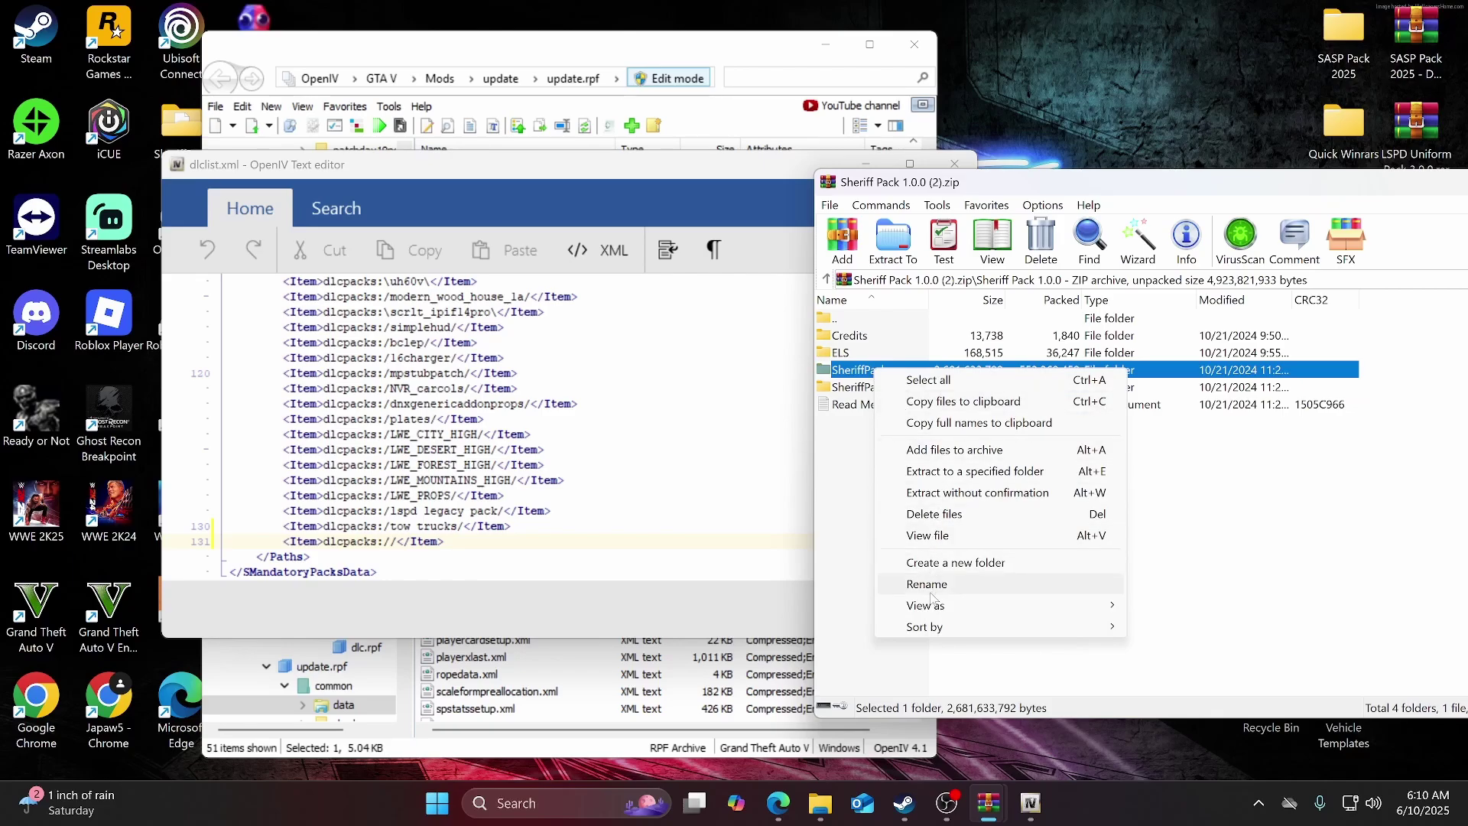
pyautogui.click(937, 585)
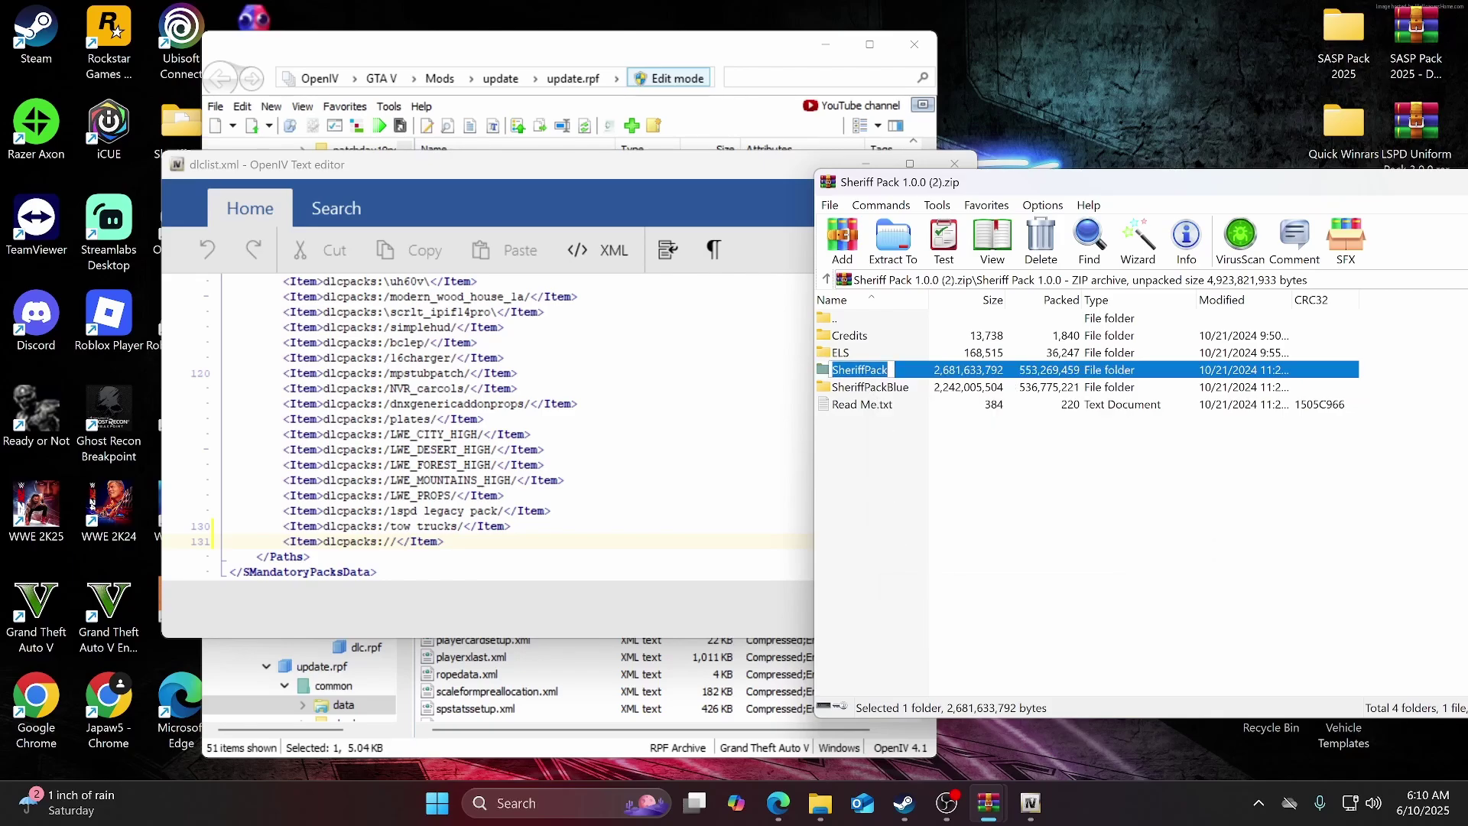
pyautogui.hotkey('ctrl', 'c')
pyautogui.hotkey('alt', 'Tab')
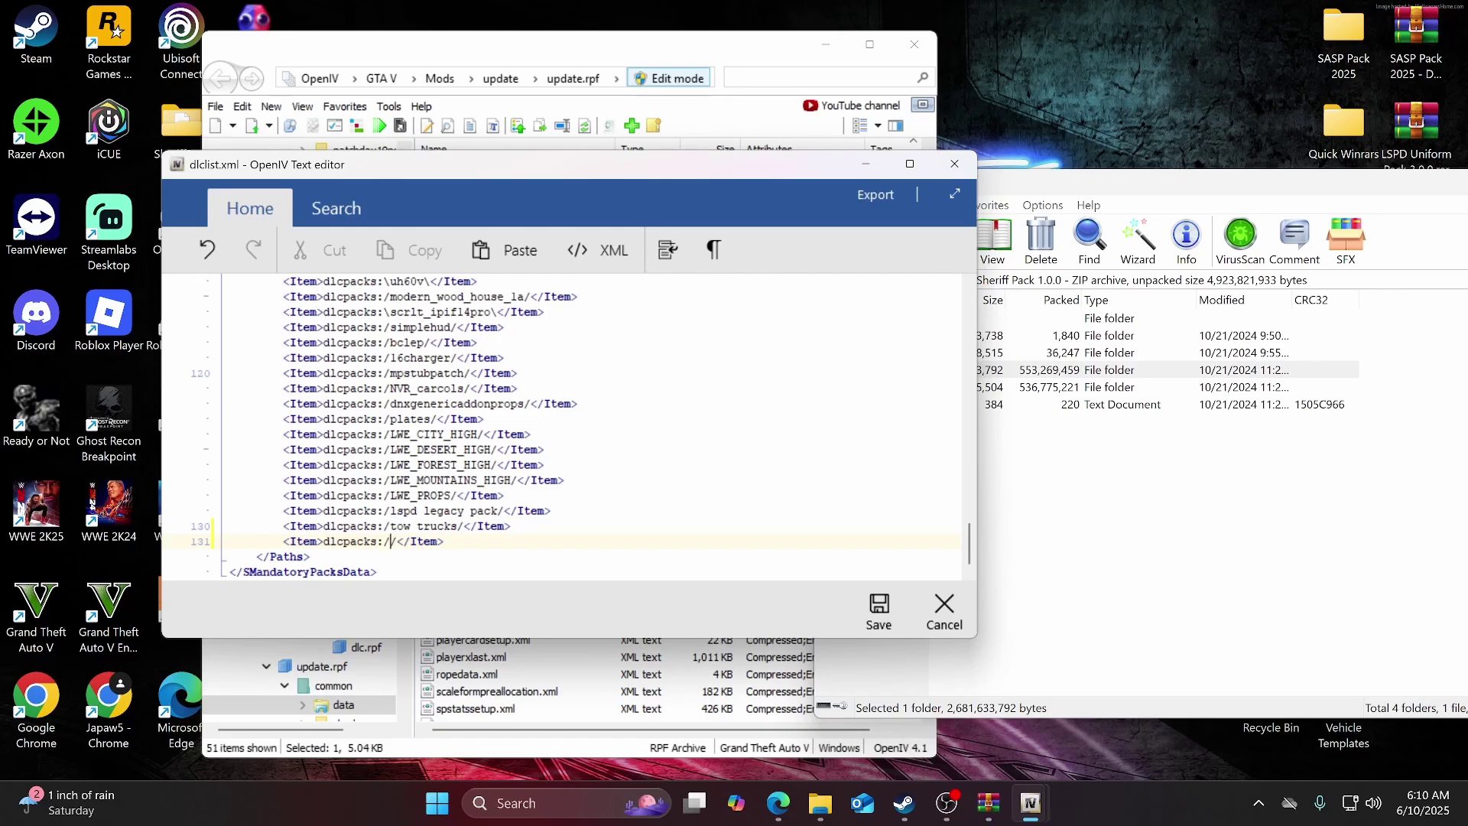
pyautogui.hotkey('ctrl', 'v')
pyautogui.click(871, 616)
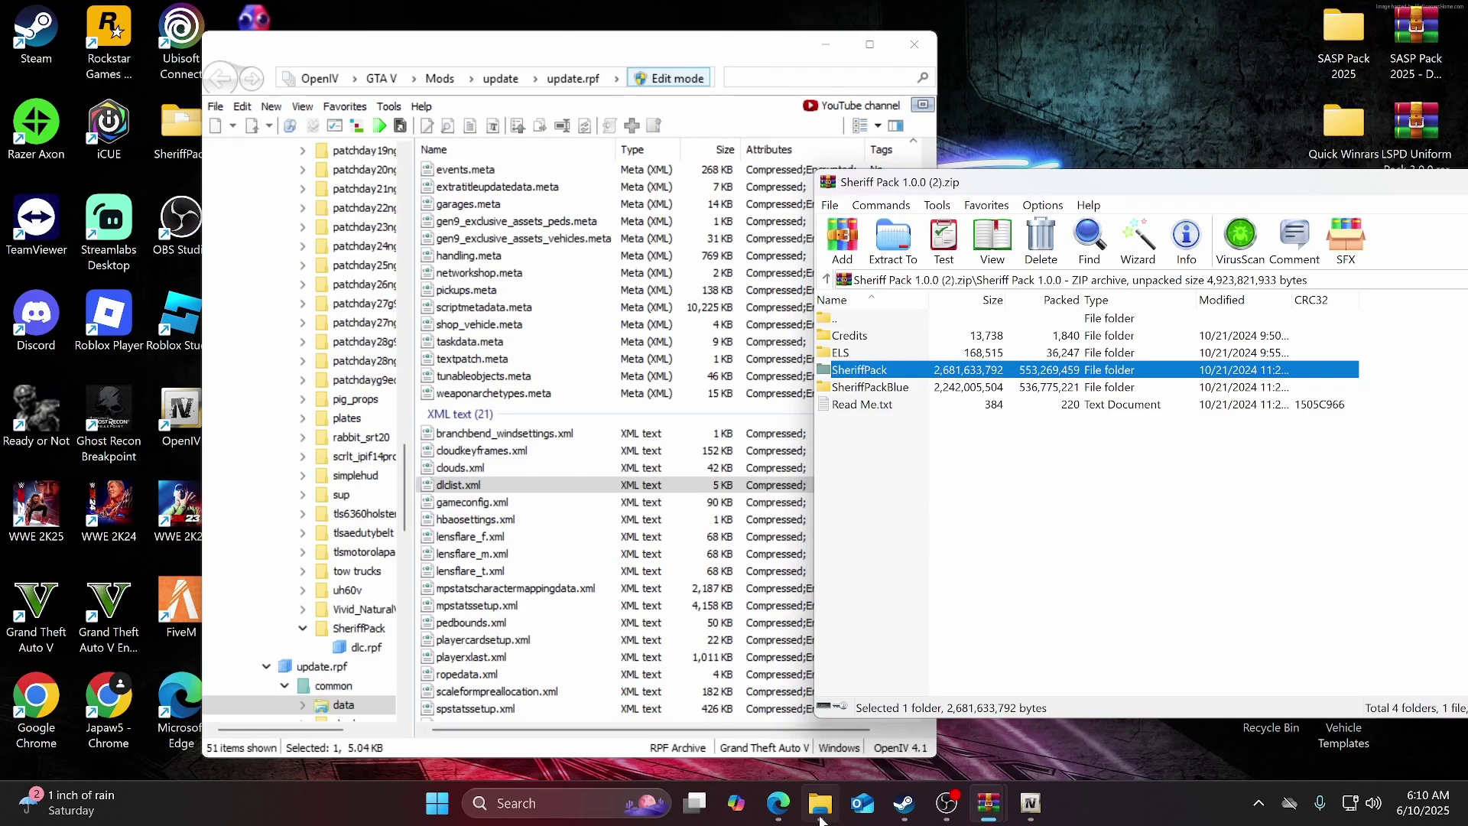
# Bring up the Grand Theft Auto V folder in File Explorer and open ELS/Red-Blue in the Sheriff Pack archive.
pyautogui.moveTo(821, 818)
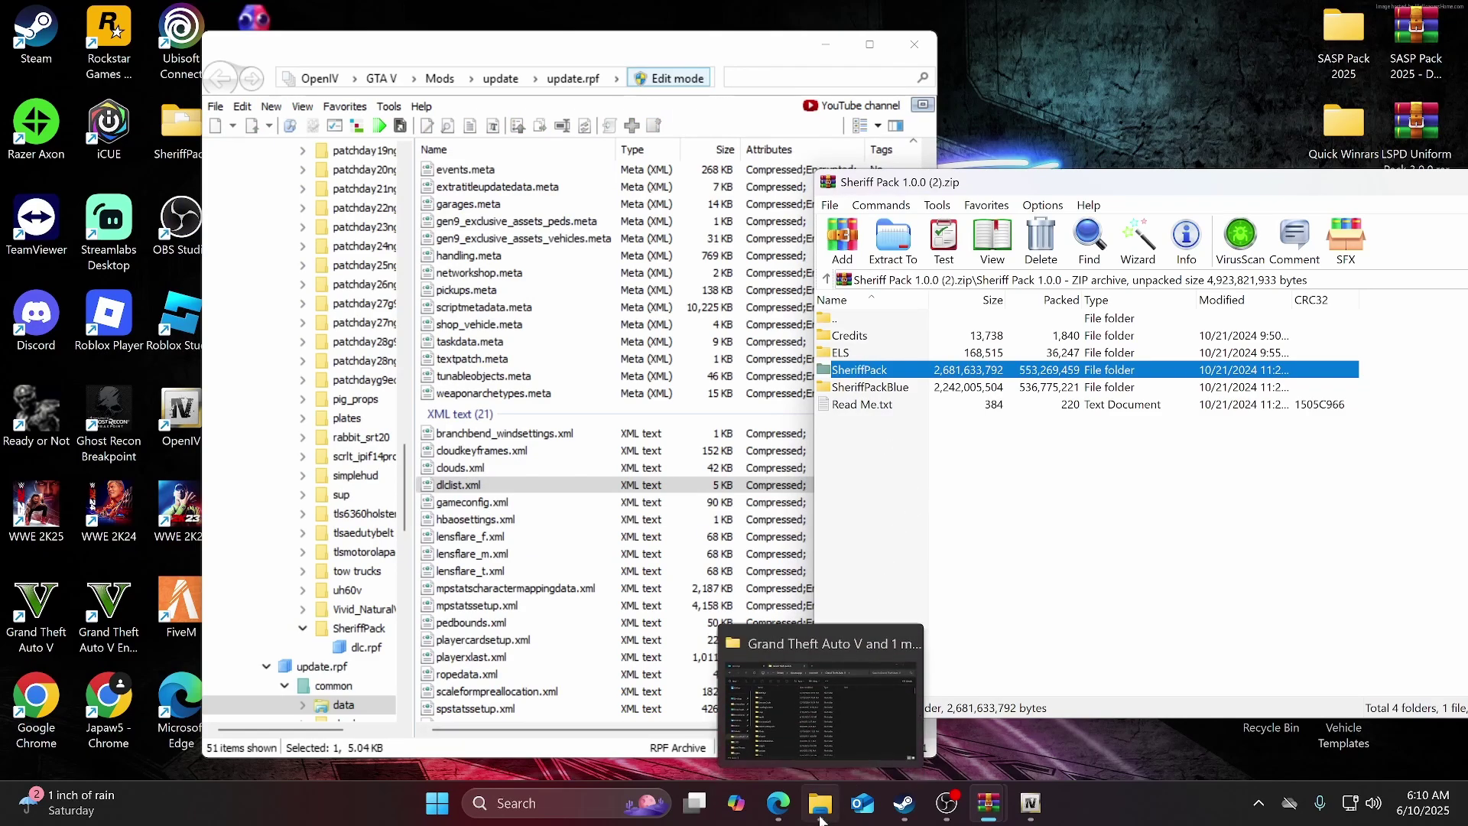
pyautogui.click(818, 815)
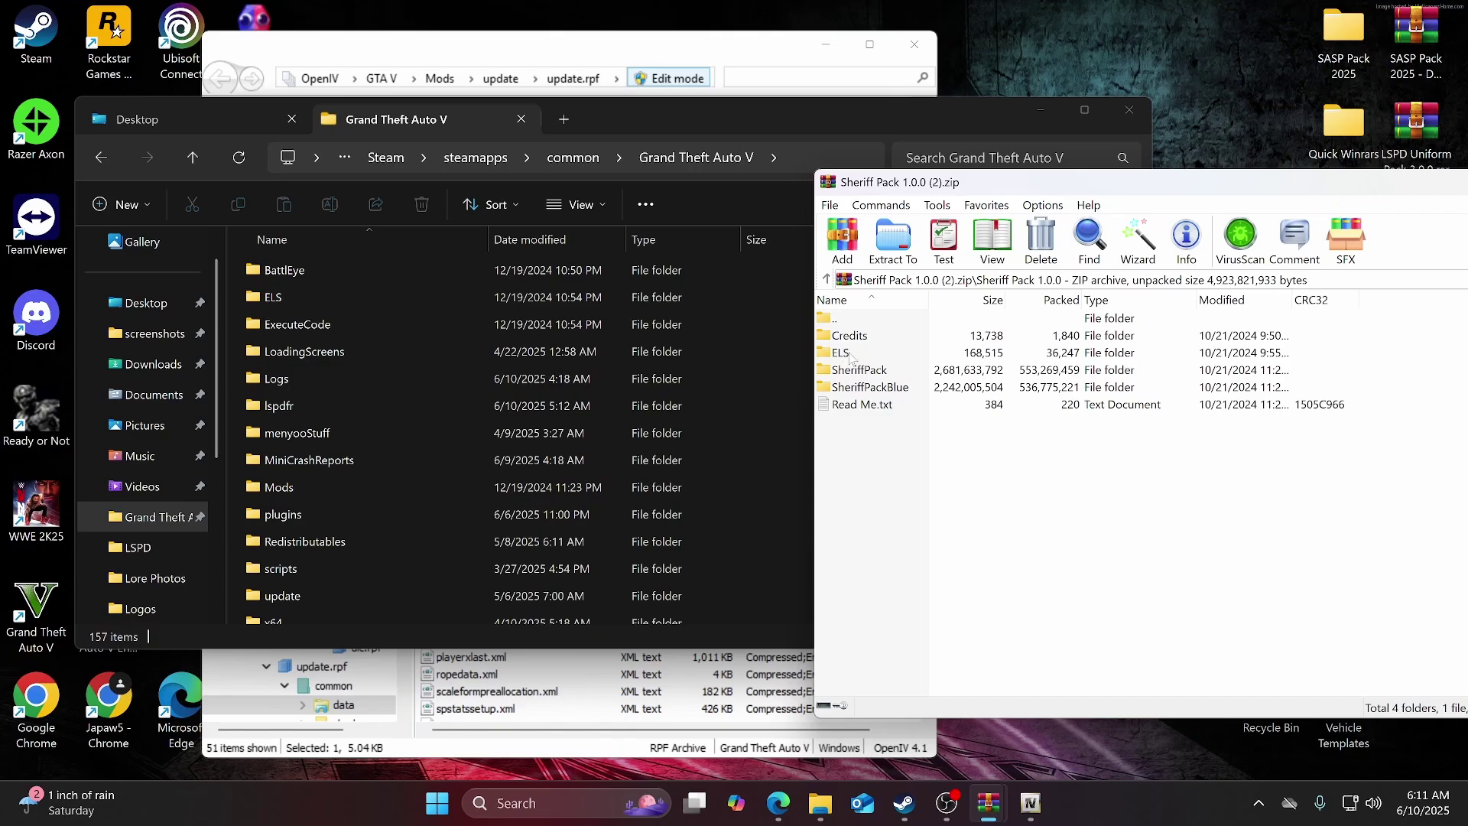
pyautogui.doubleClick(846, 354)
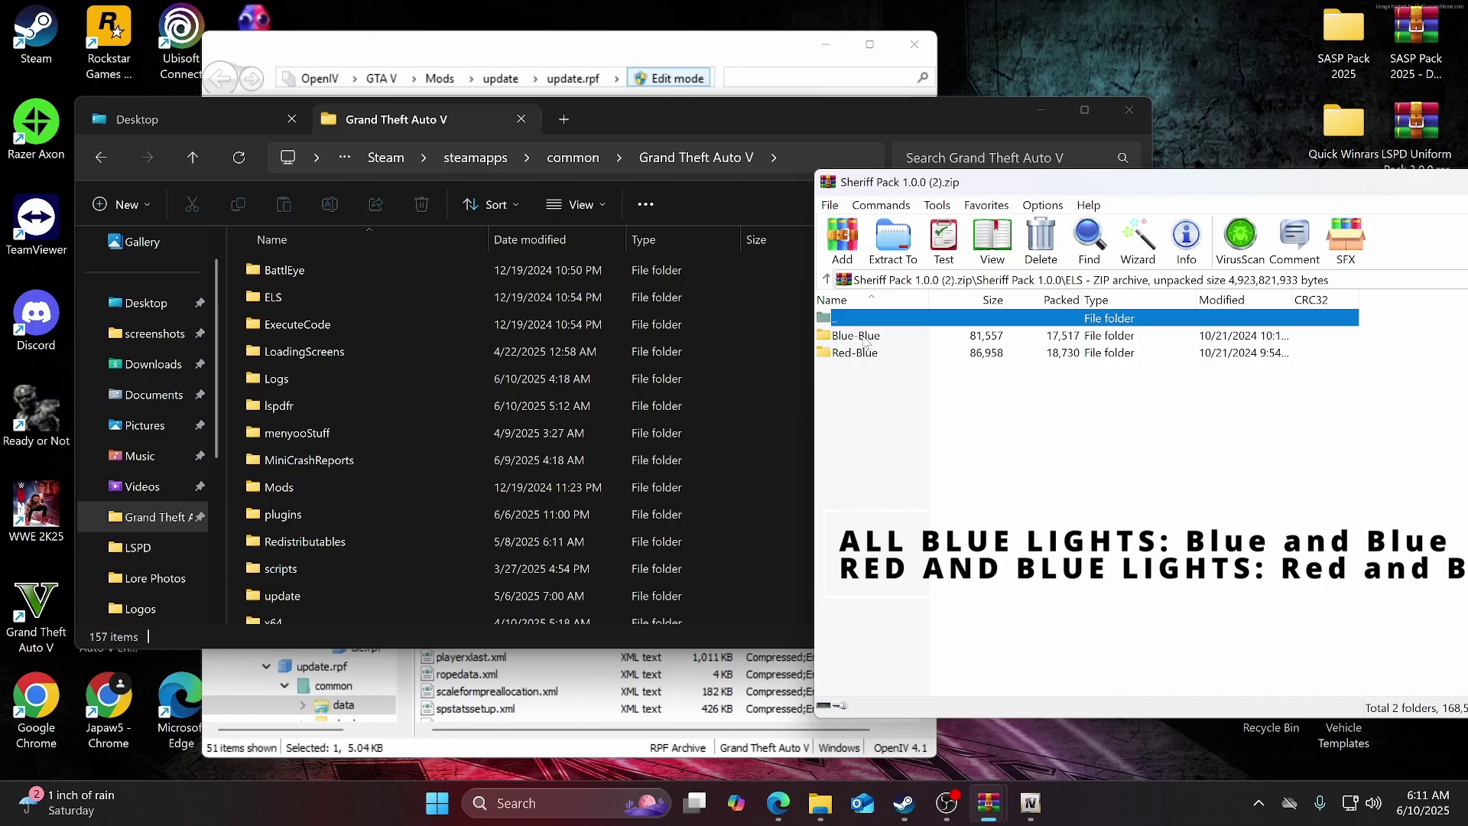
pyautogui.click(873, 370)
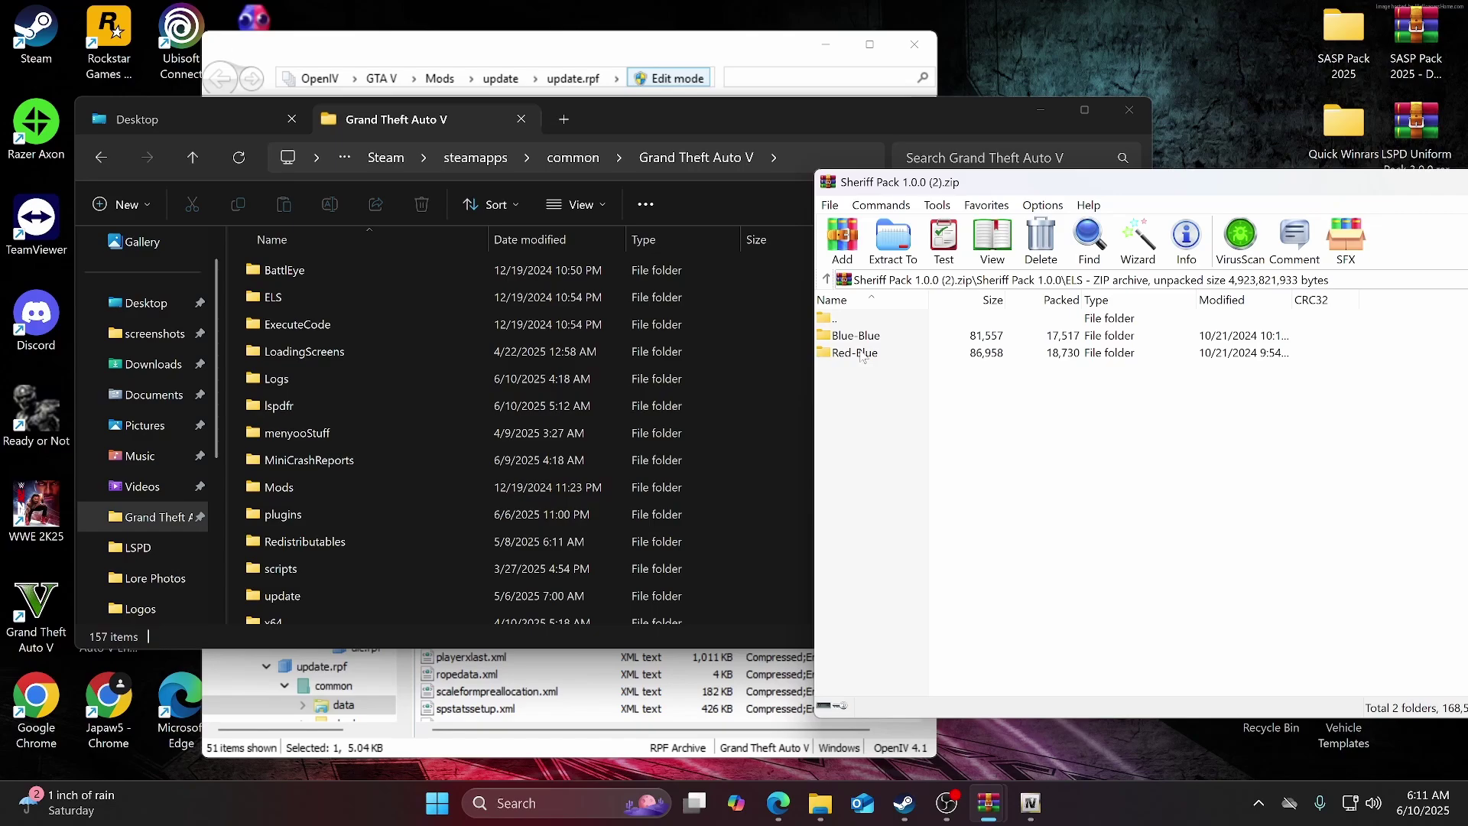
pyautogui.doubleClick(856, 353)
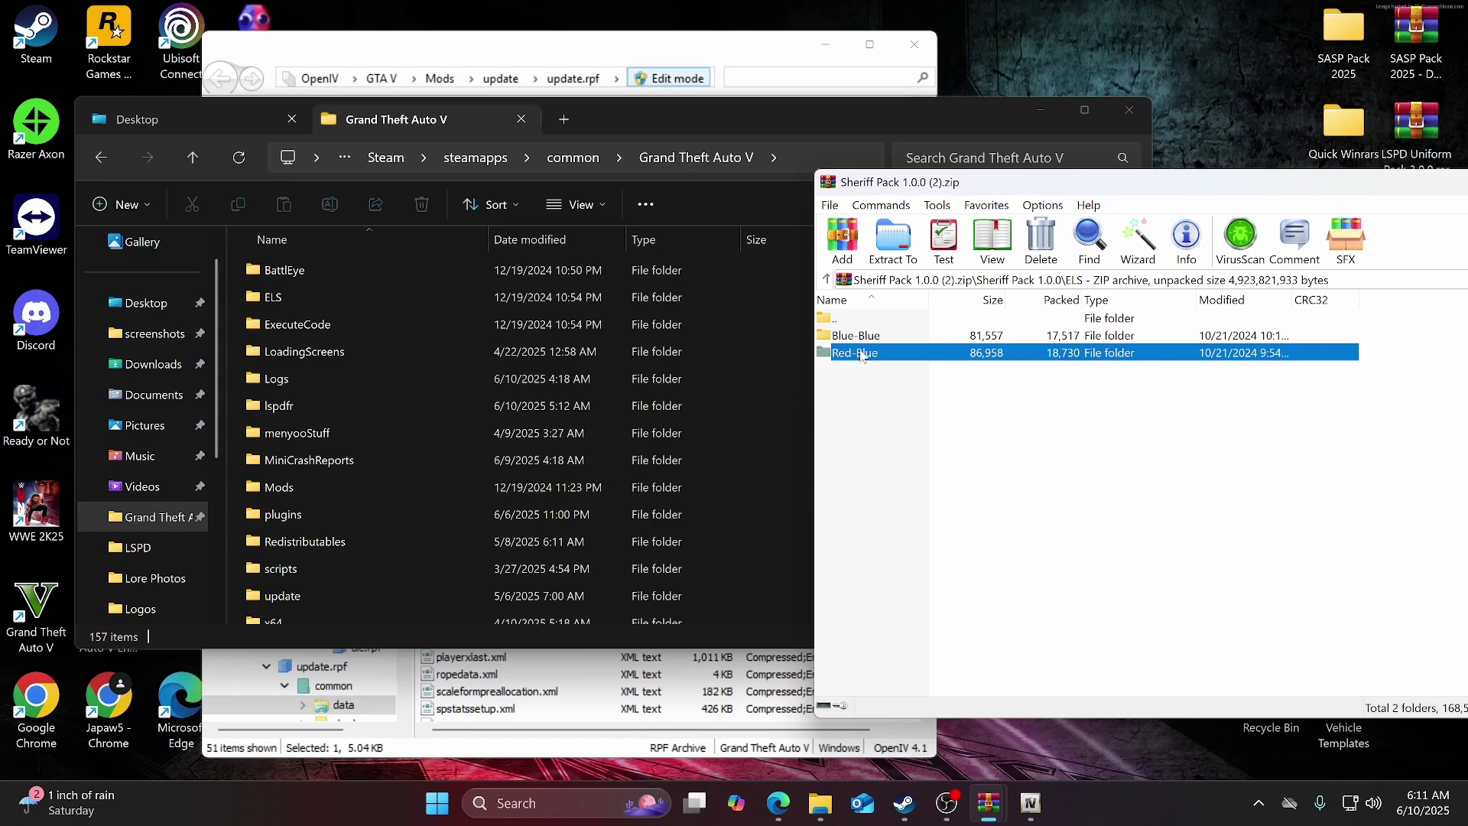
pyautogui.click(907, 651)
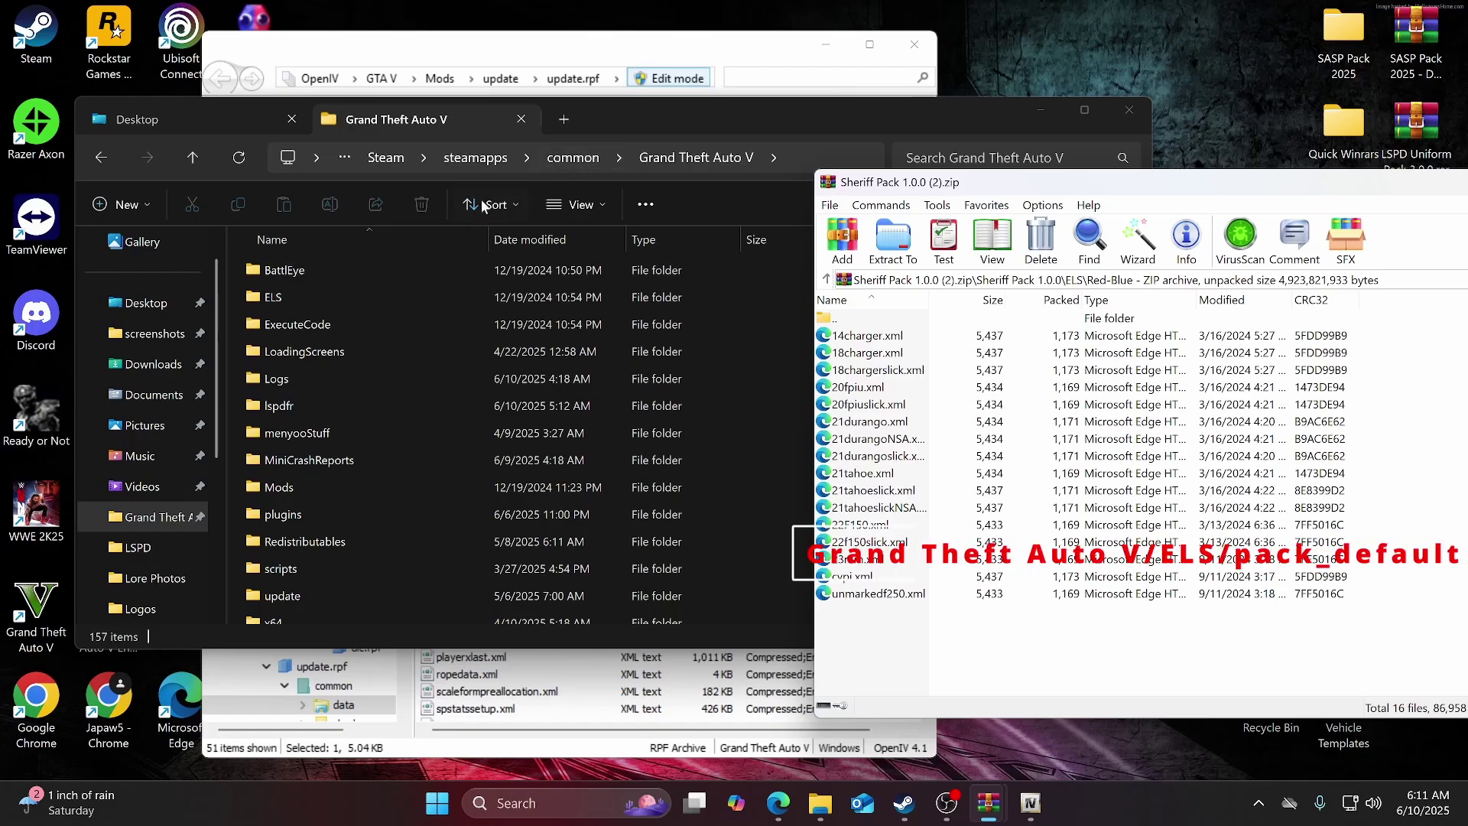
# Open ELS/pack_default in the game folder and copy all the Red-Blue XML files from the archive into it.
pyautogui.doubleClick(327, 295)
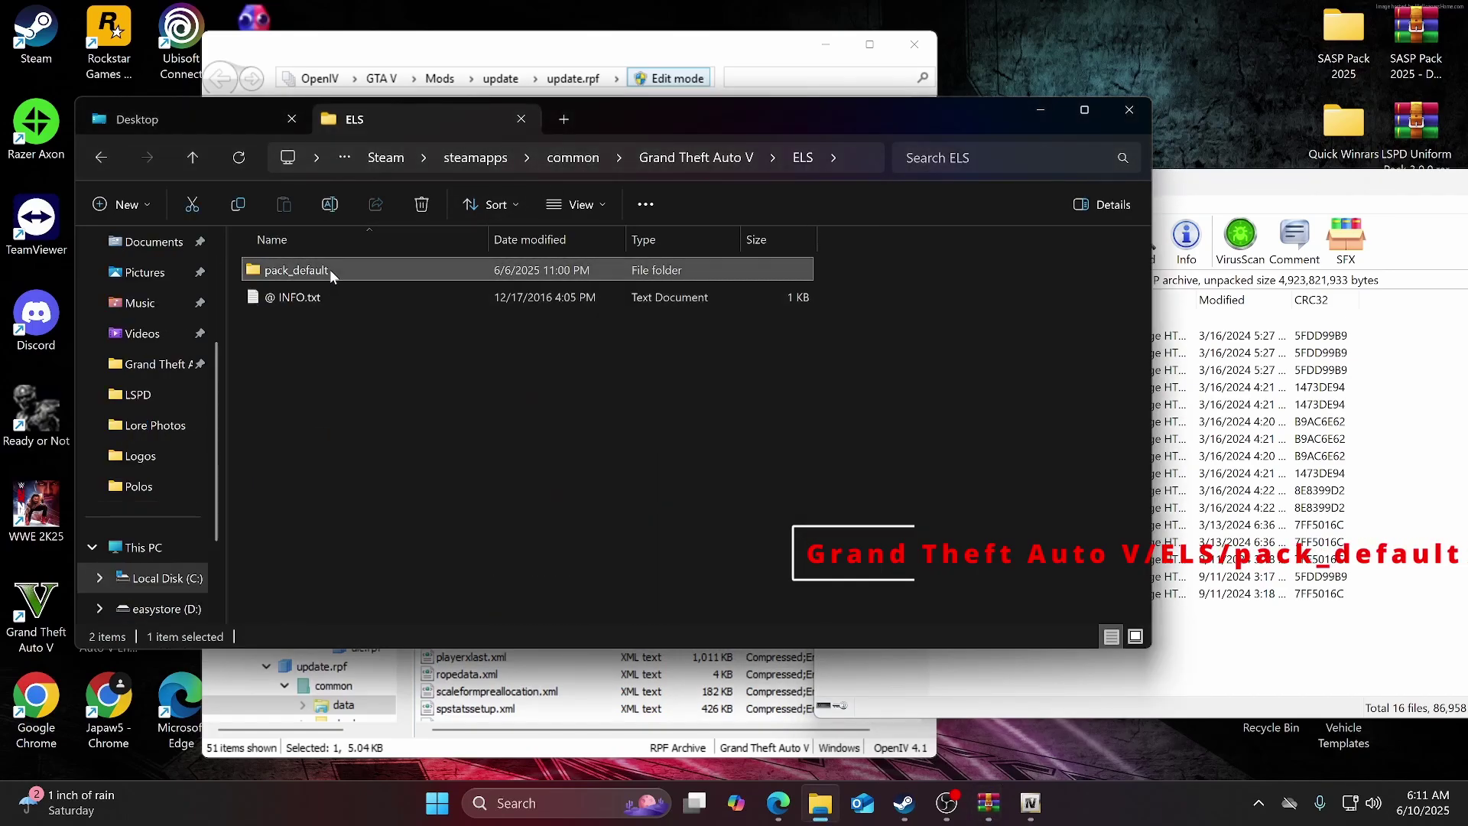
pyautogui.doubleClick(329, 269)
pyautogui.click(988, 803)
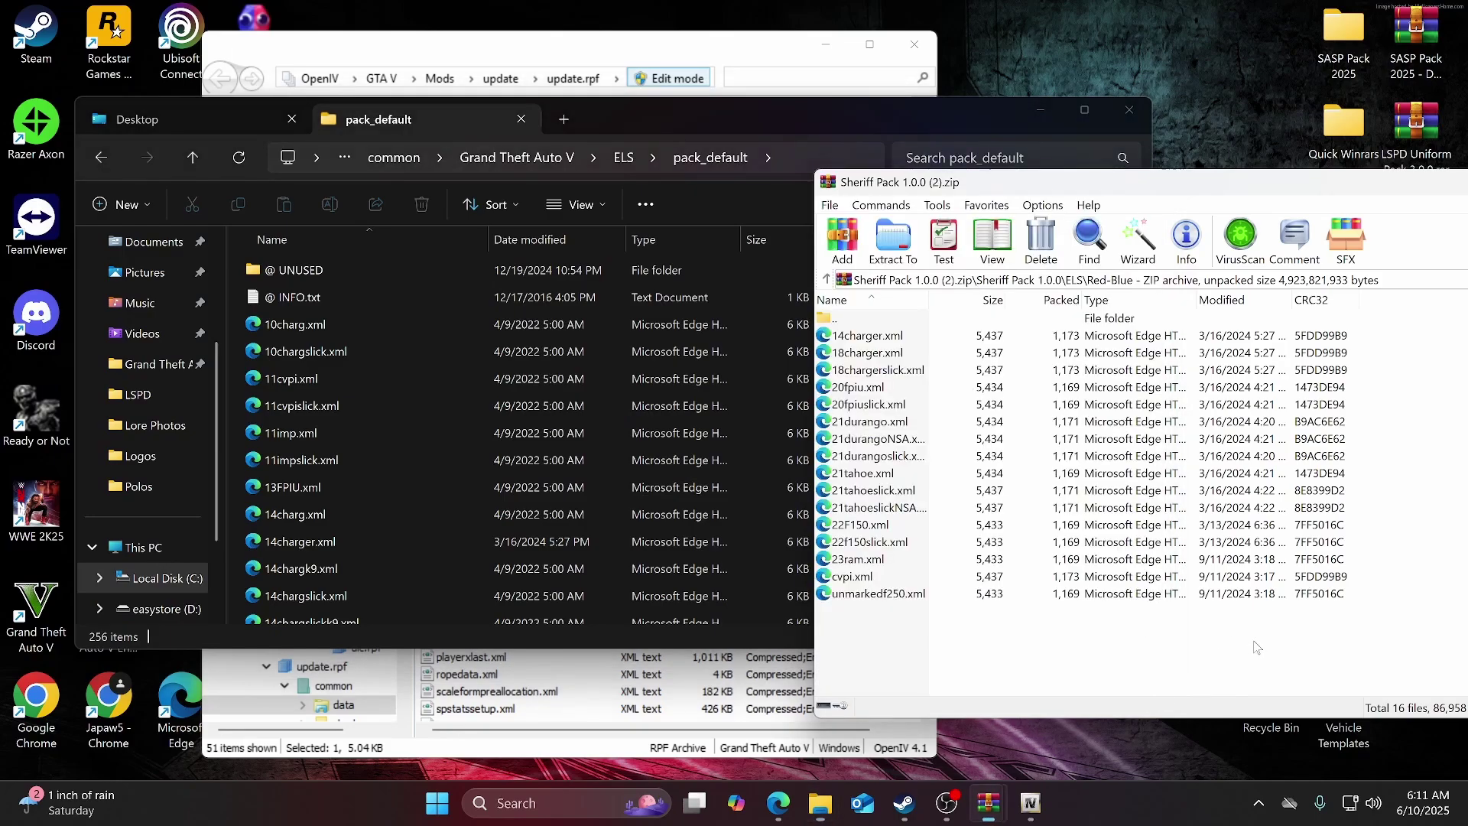
pyautogui.moveTo(886, 659); pyautogui.dragTo(717, 433)
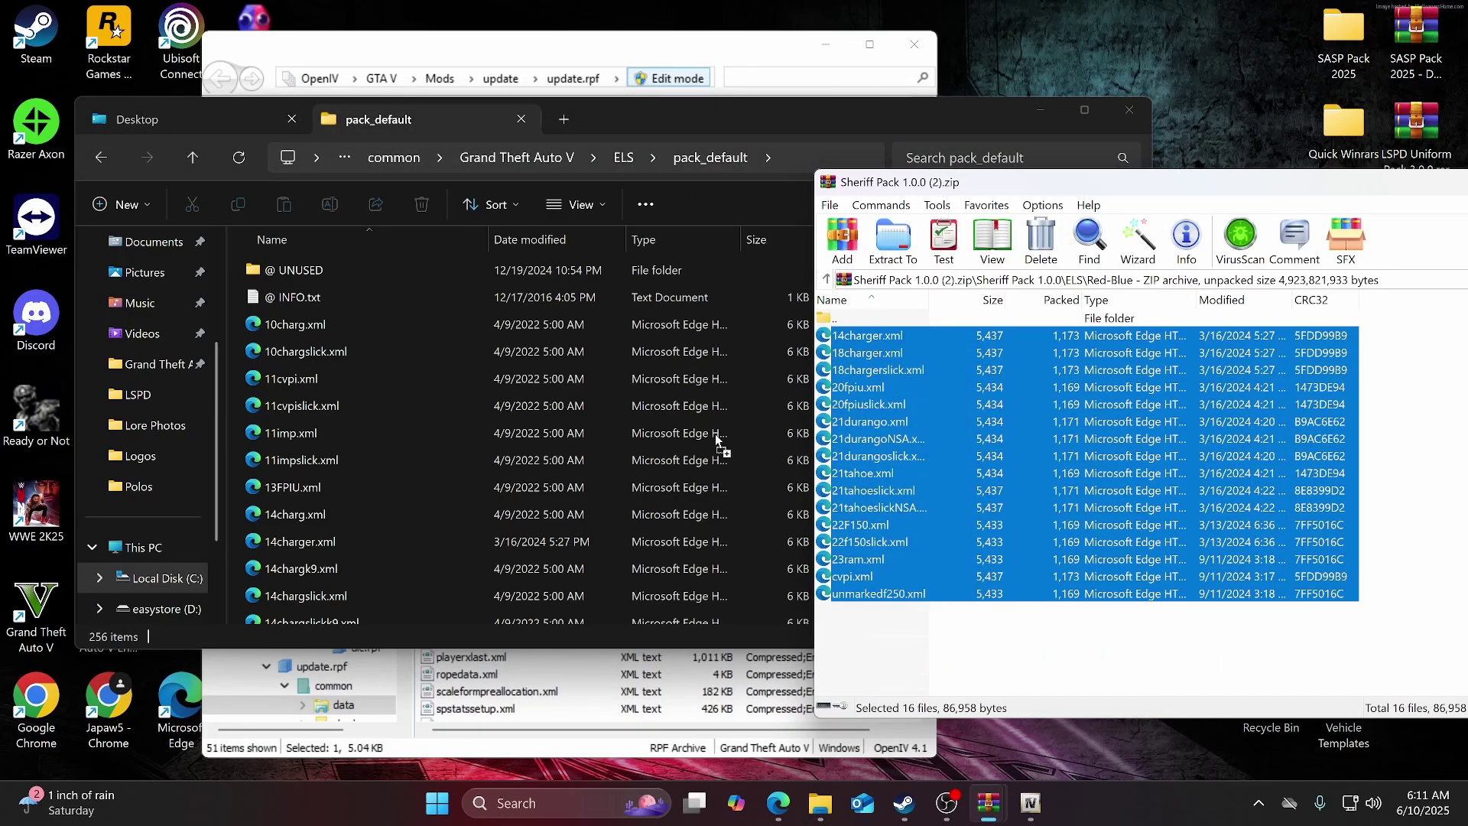
# Go back to the archive's Sheriff Pack 1.0.0 folder and close the archive.
pyautogui.doubleClick(870, 320)
pyautogui.doubleClick(870, 319)
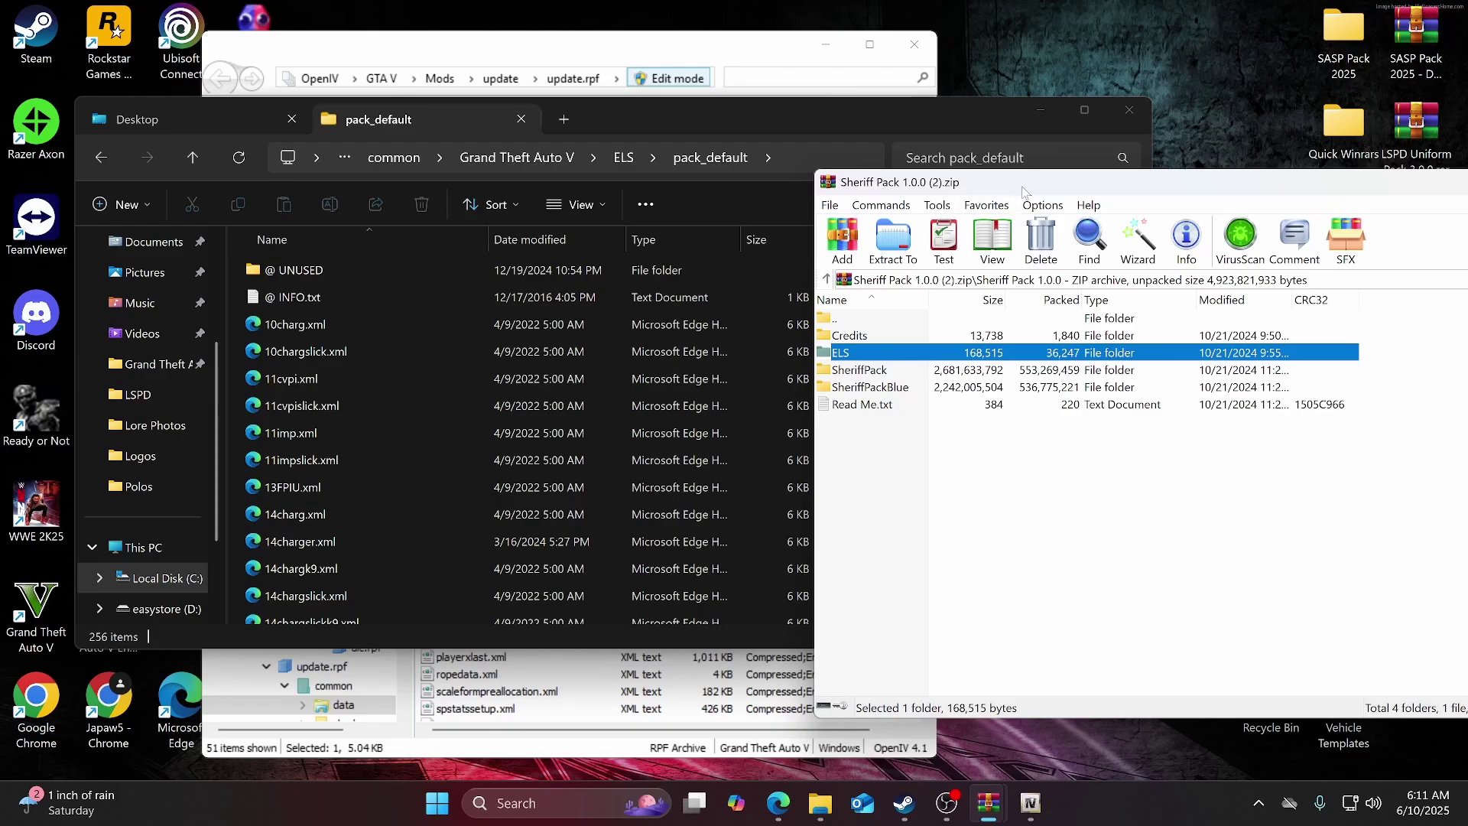
pyautogui.moveTo(1023, 188); pyautogui.dragTo(566, 182)
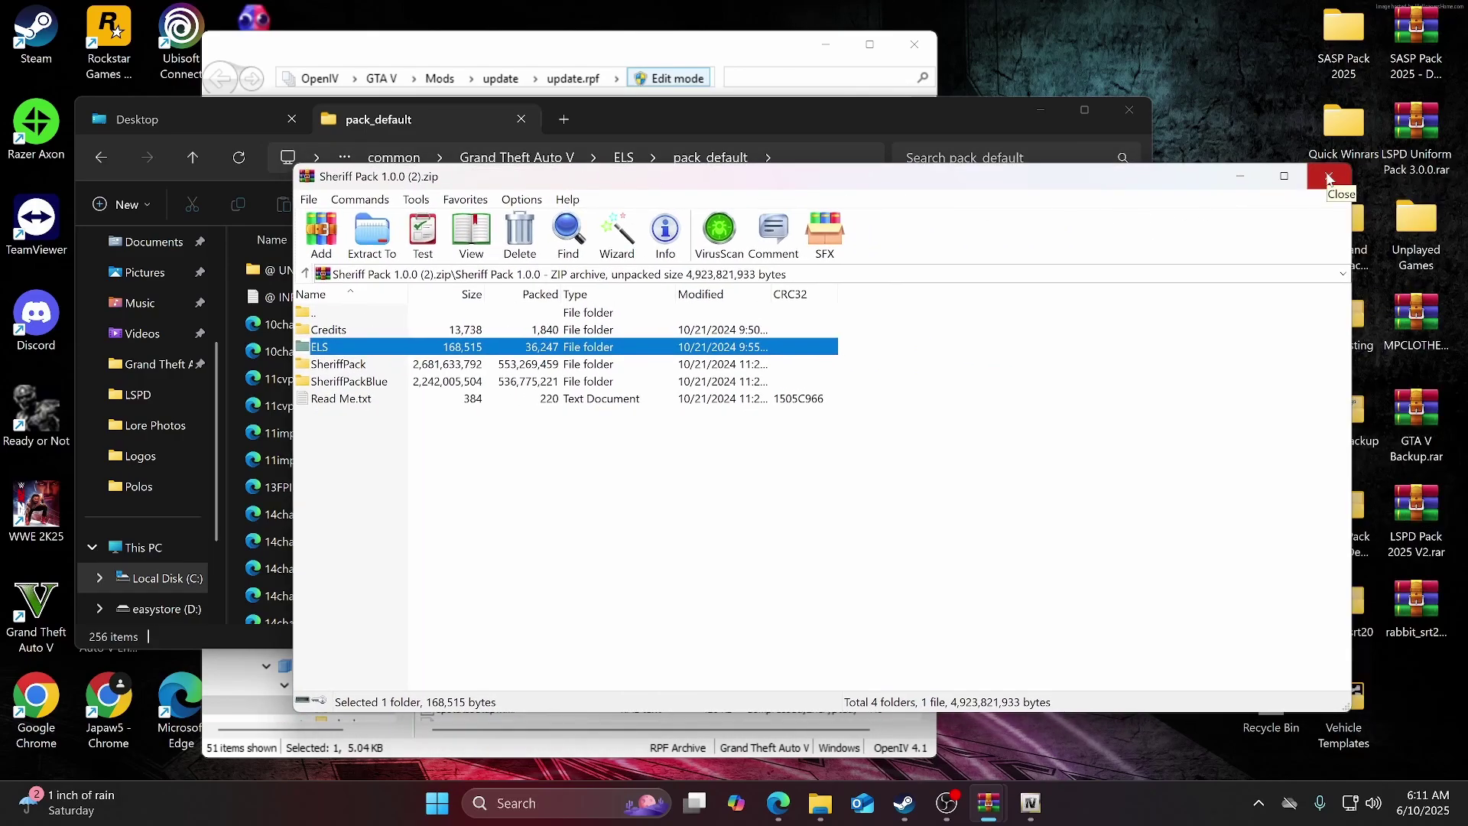
pyautogui.click(1329, 178)
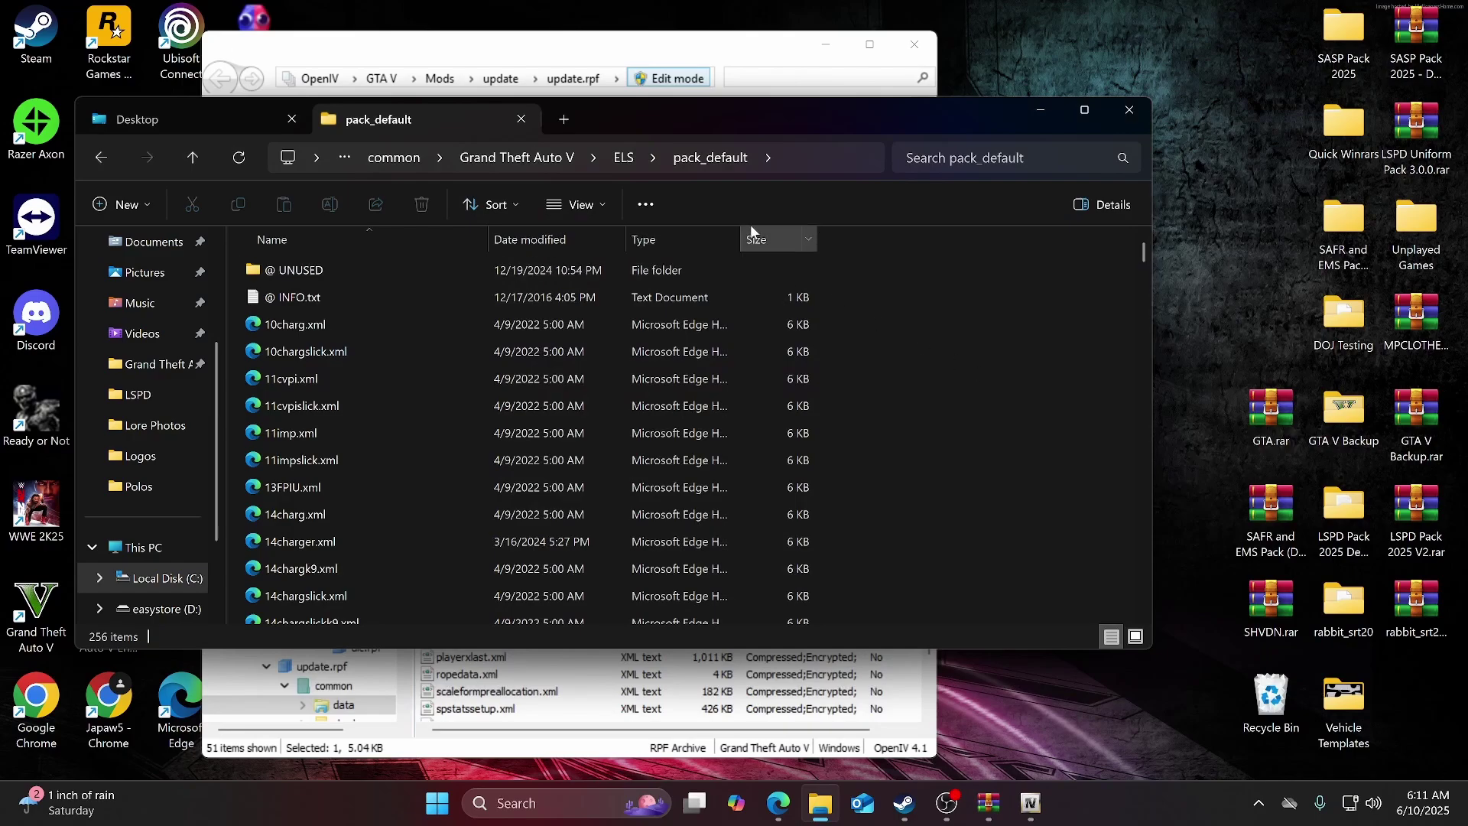
# Switch to the LSPD Pack 2025 2.1.0 archive in WinRAR and open Vehicle Textures/Marked inside its Dev Build folder.
pyautogui.moveTo(989, 803)
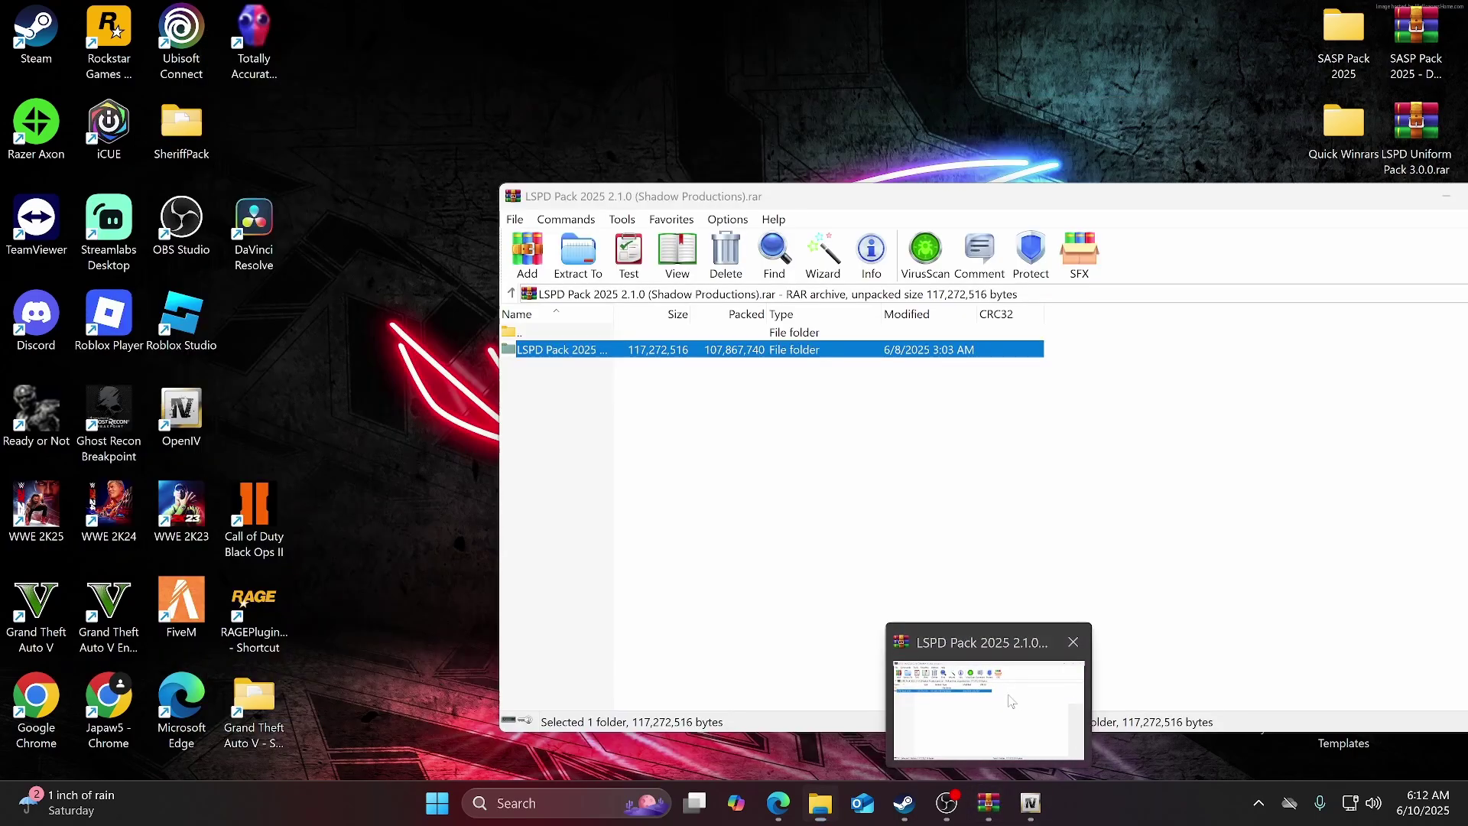
pyautogui.click(1013, 700)
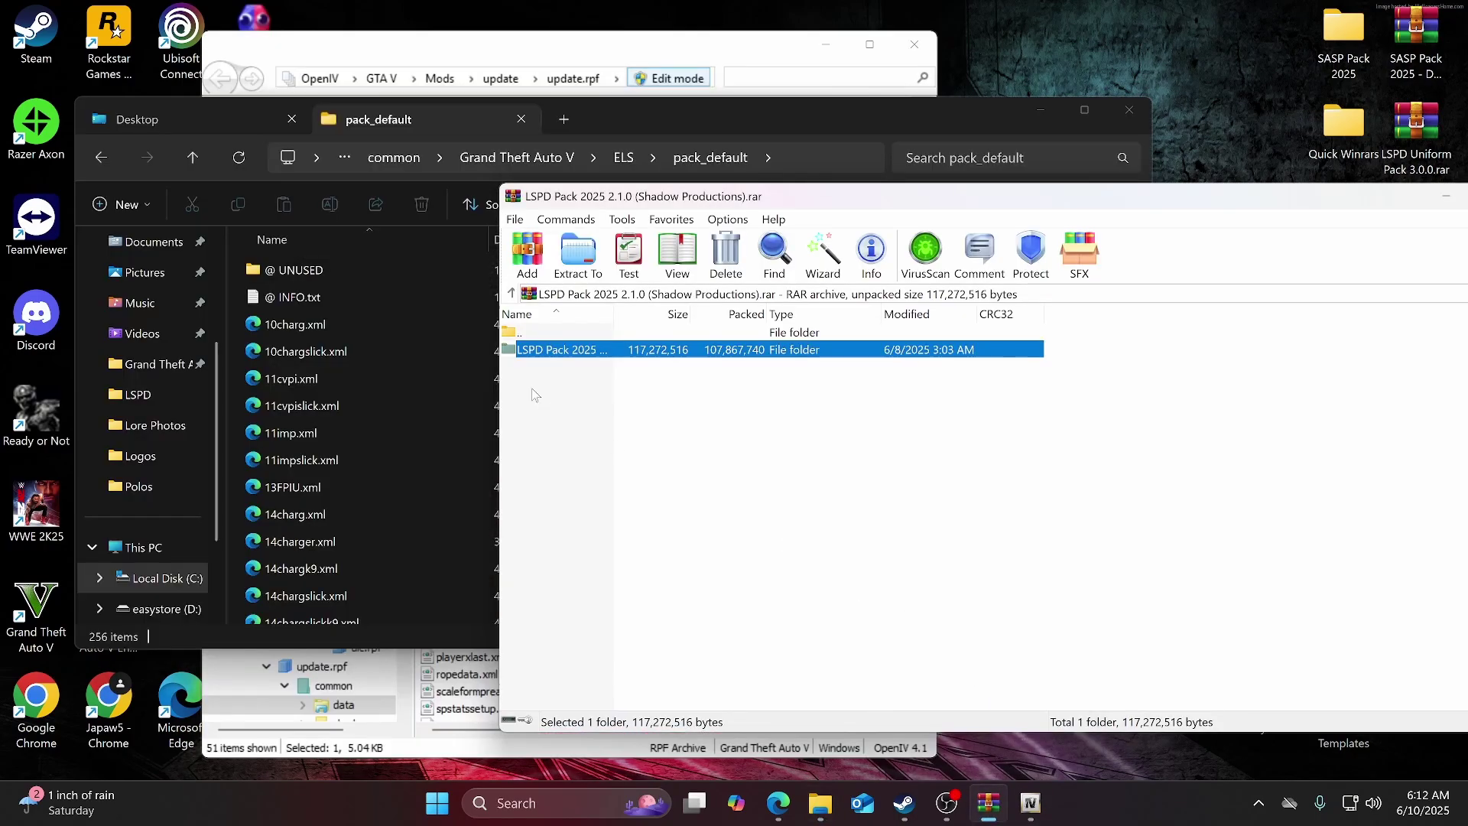
pyautogui.doubleClick(555, 351)
pyautogui.moveTo(628, 197); pyautogui.dragTo(831, 205)
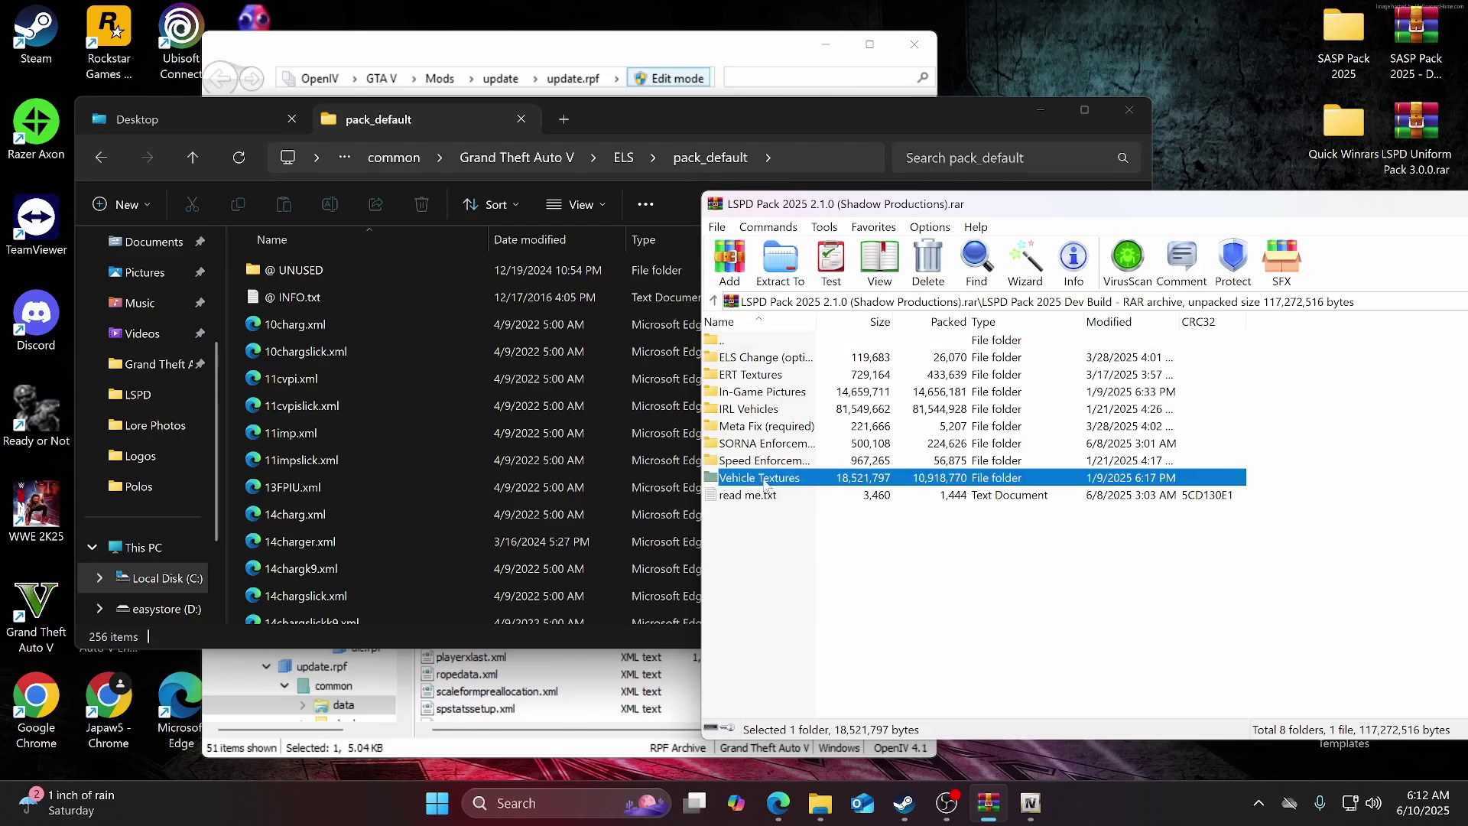
pyautogui.doubleClick(761, 478)
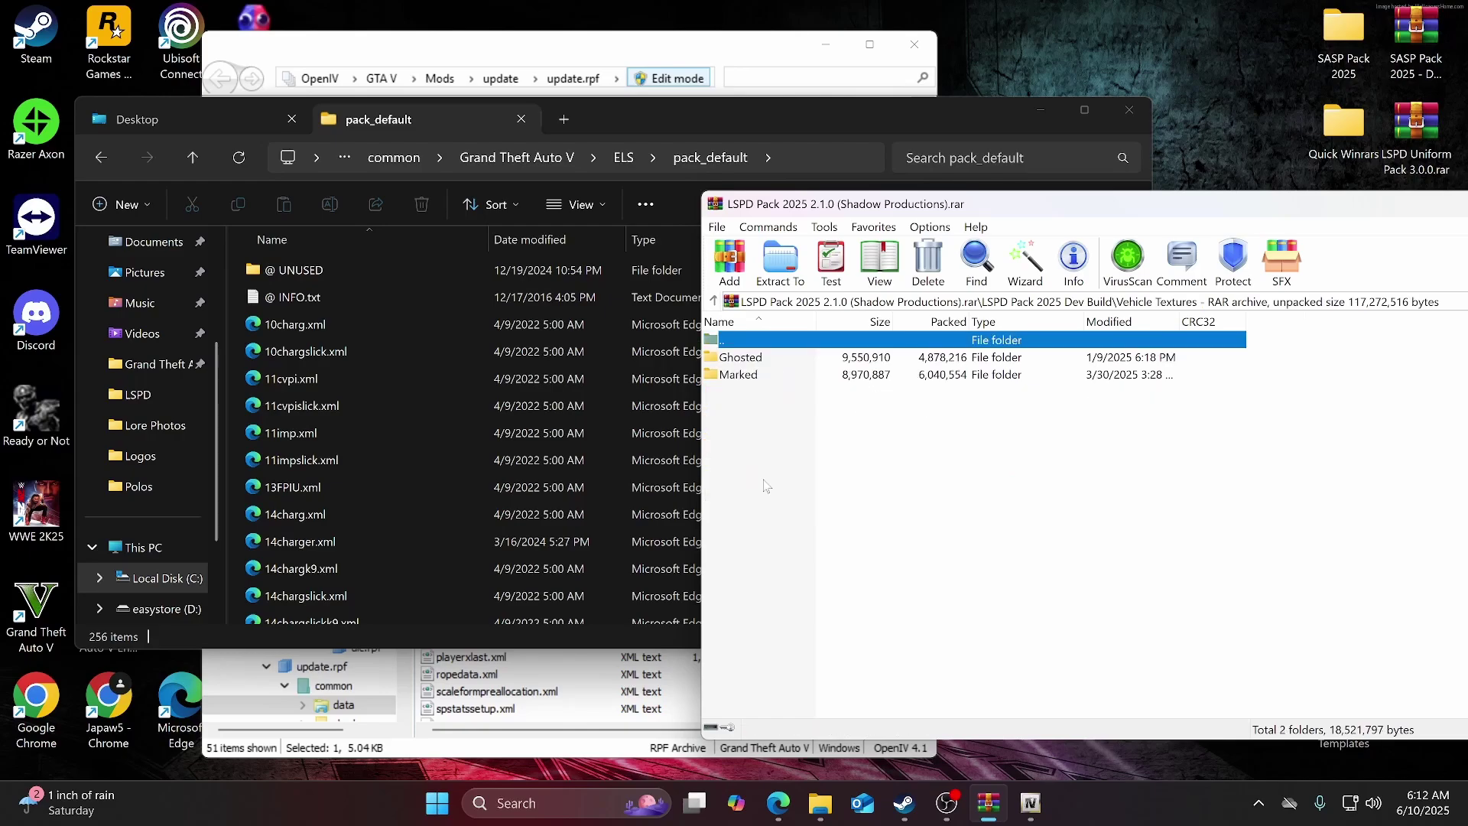
pyautogui.doubleClick(739, 375)
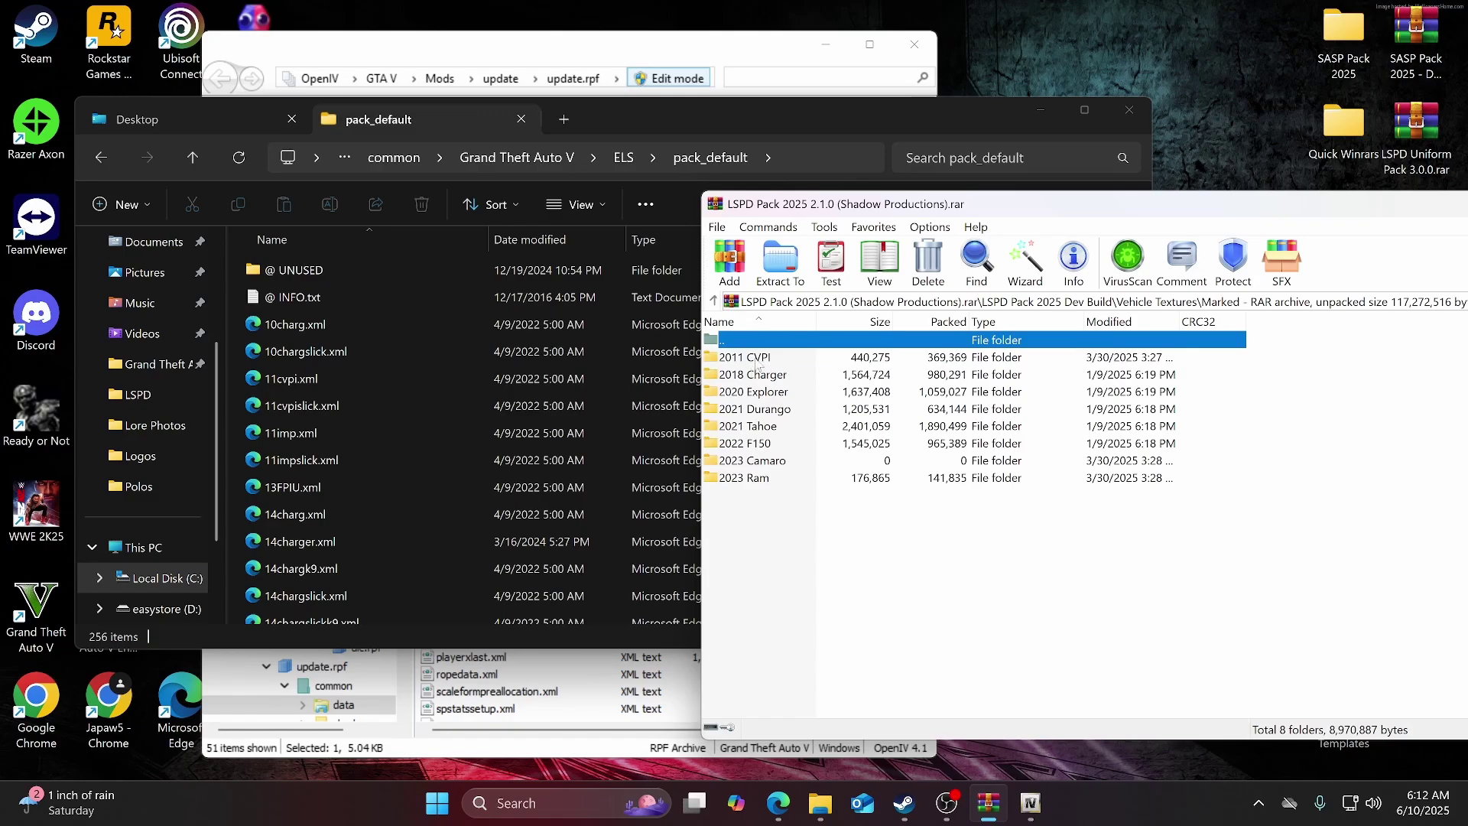
# Close the File Explorer window, switch to OpenIV and open Mods/update/x64/dlcpacks.
pyautogui.click(1130, 110)
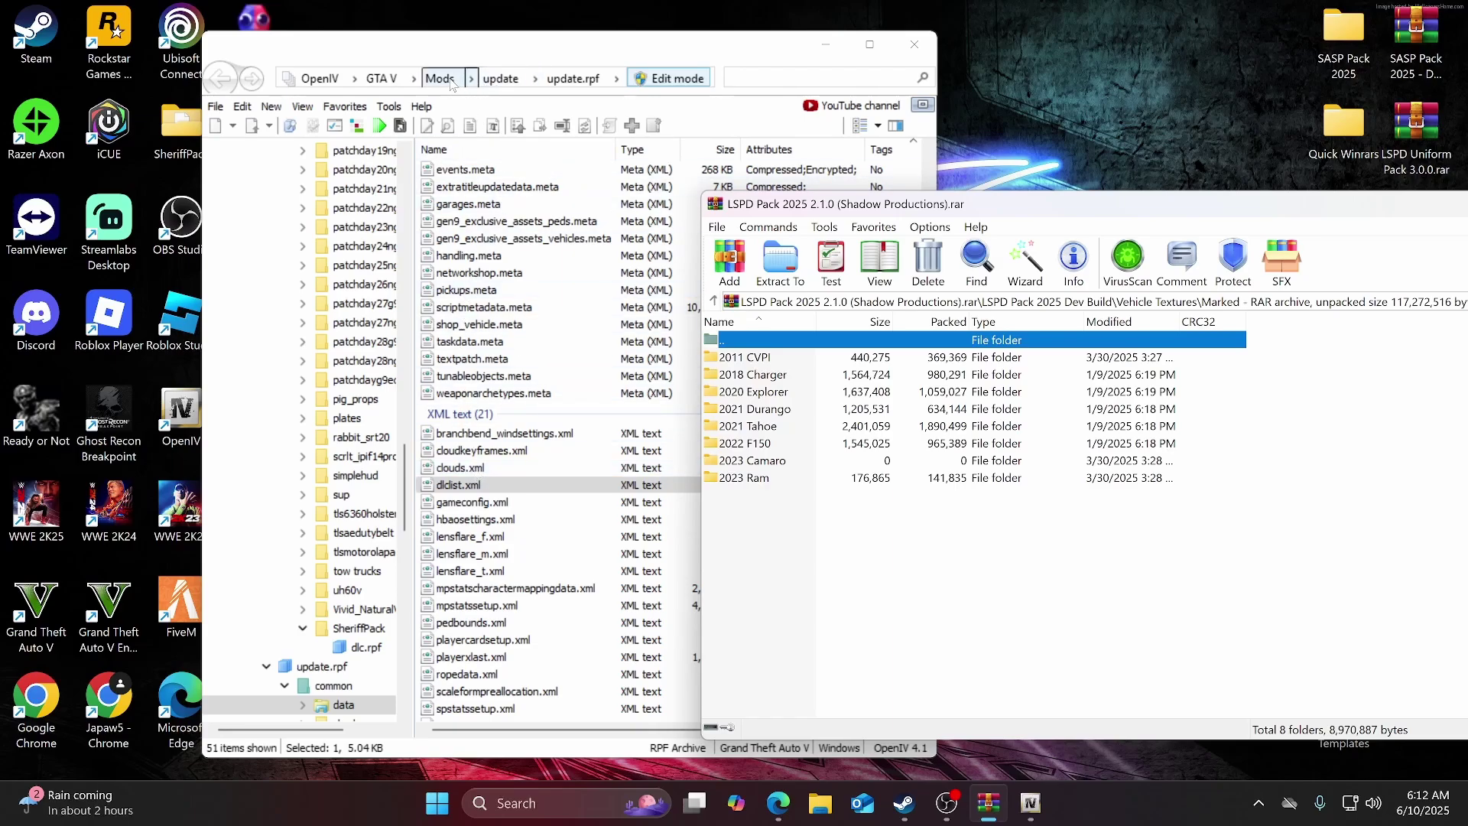
pyautogui.click(458, 81)
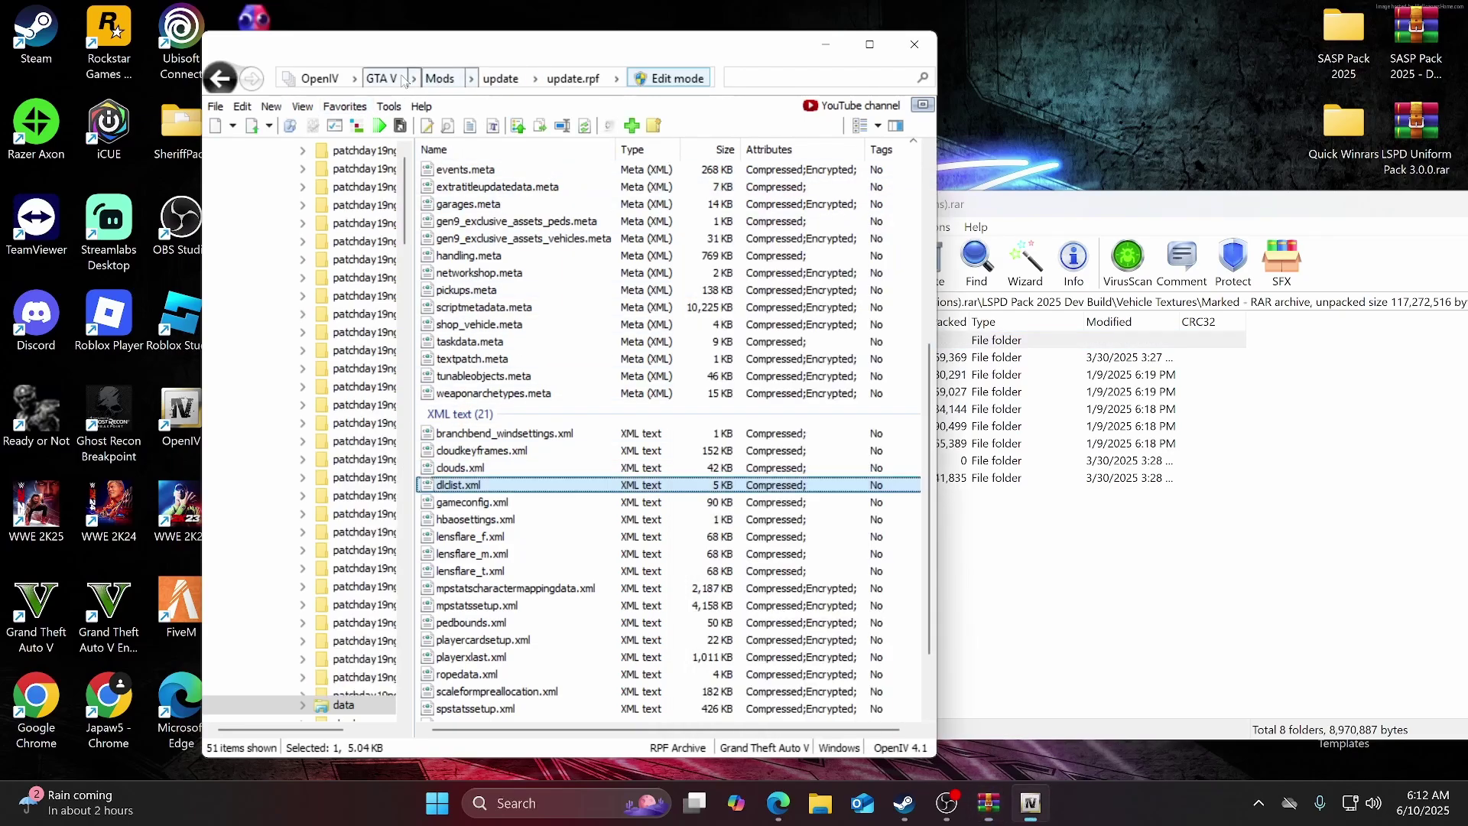
pyautogui.doubleClick(459, 328)
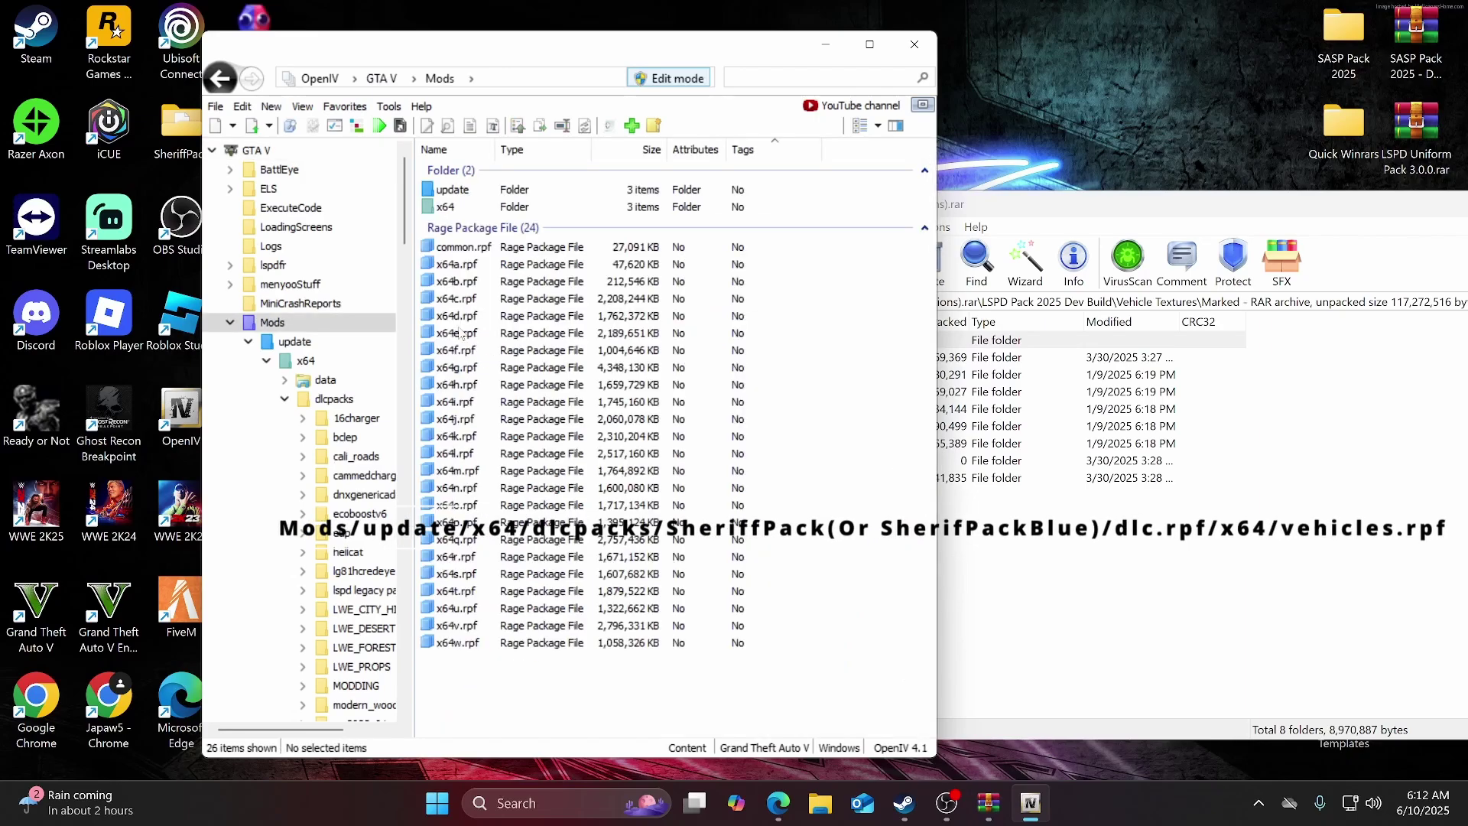
pyautogui.doubleClick(466, 192)
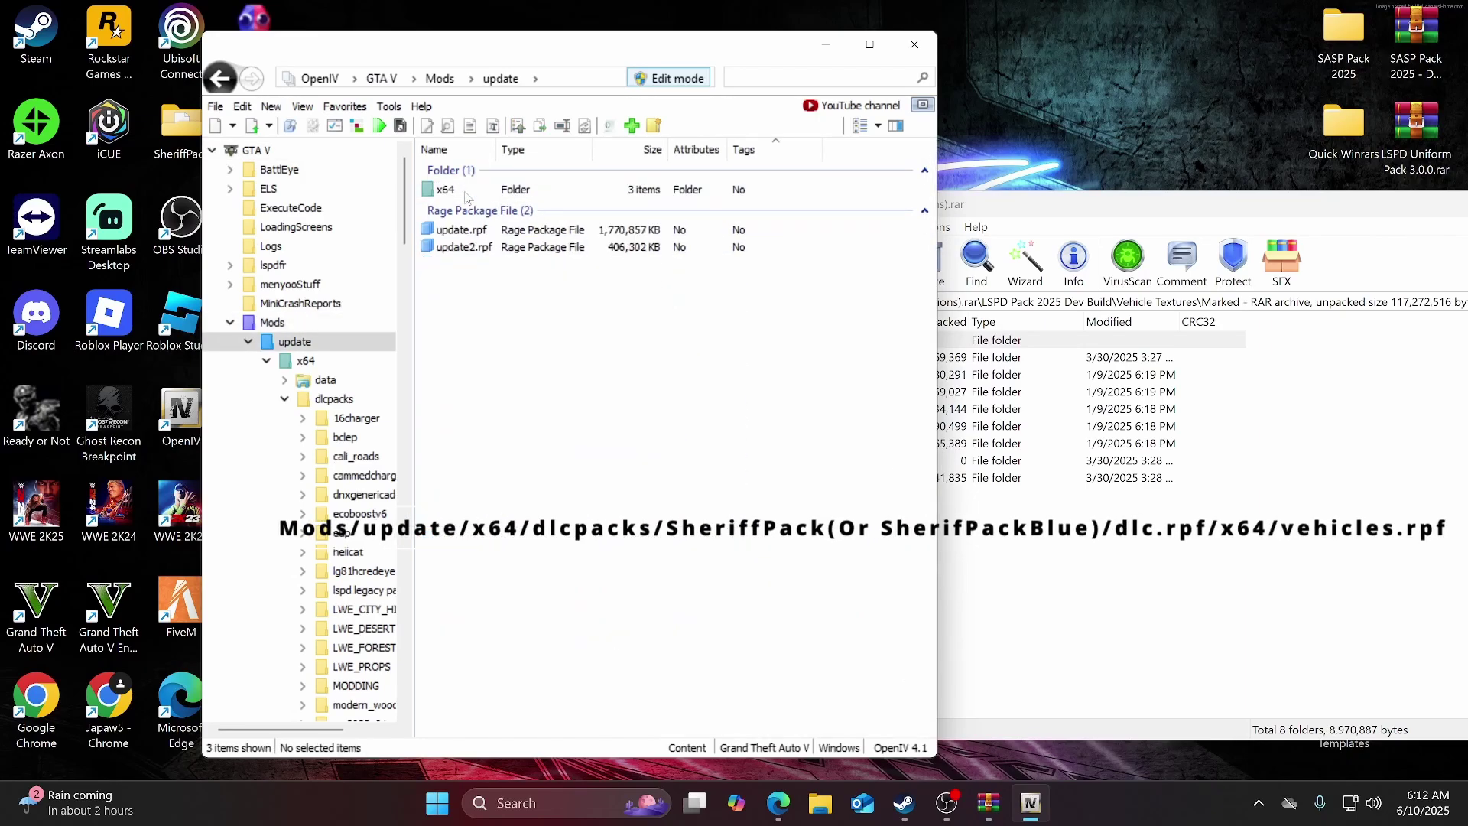
pyautogui.doubleClick(465, 192)
pyautogui.doubleClick(455, 206)
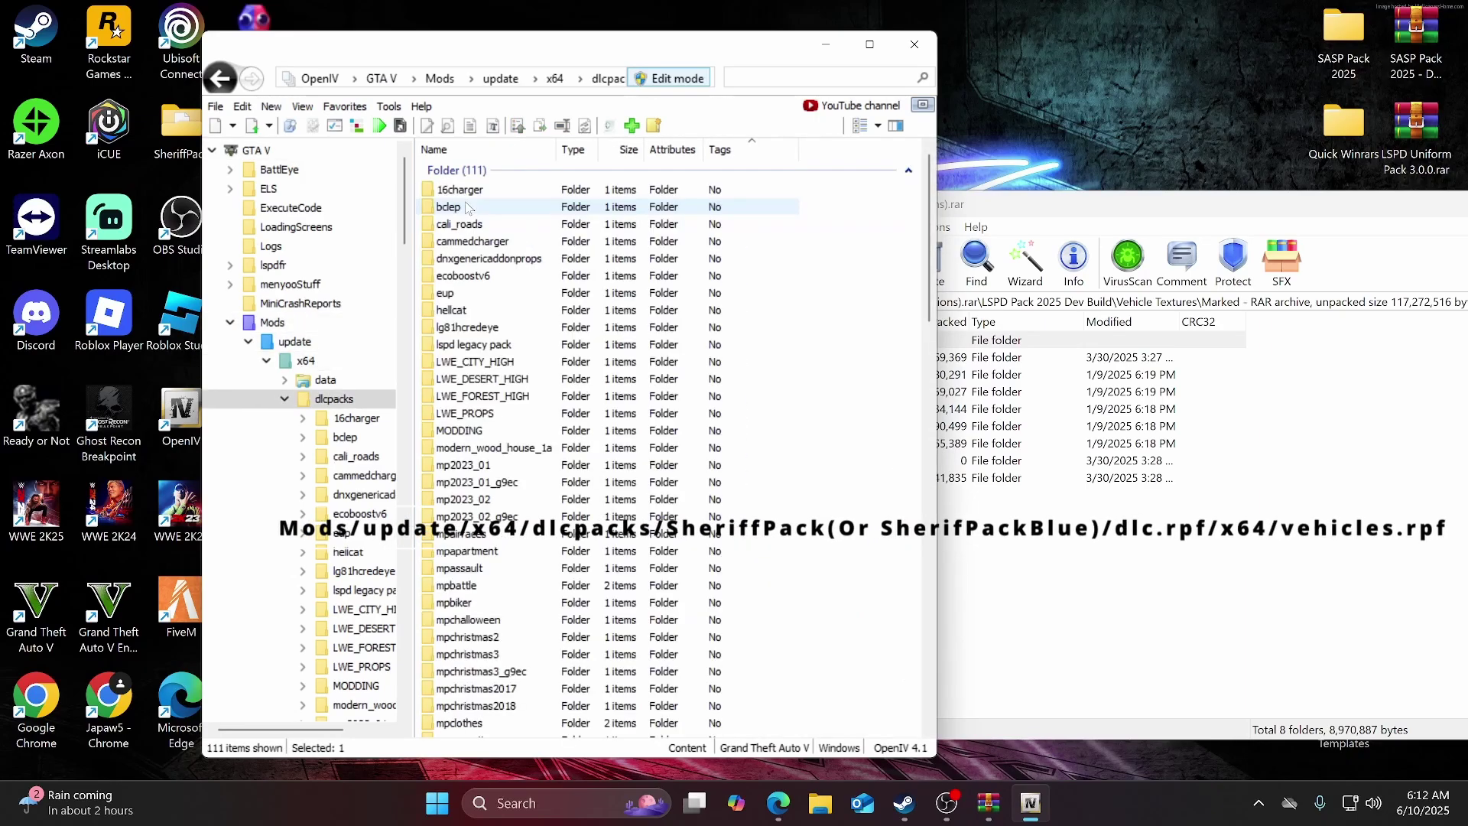
# Open SheriffPack/dlc.rpf/x64/vehicles.rpf and bring its texture dictionary (.ytd) files into view.
pyautogui.scroll(-12, 512, 505)
pyautogui.scroll(-15, 511, 505)
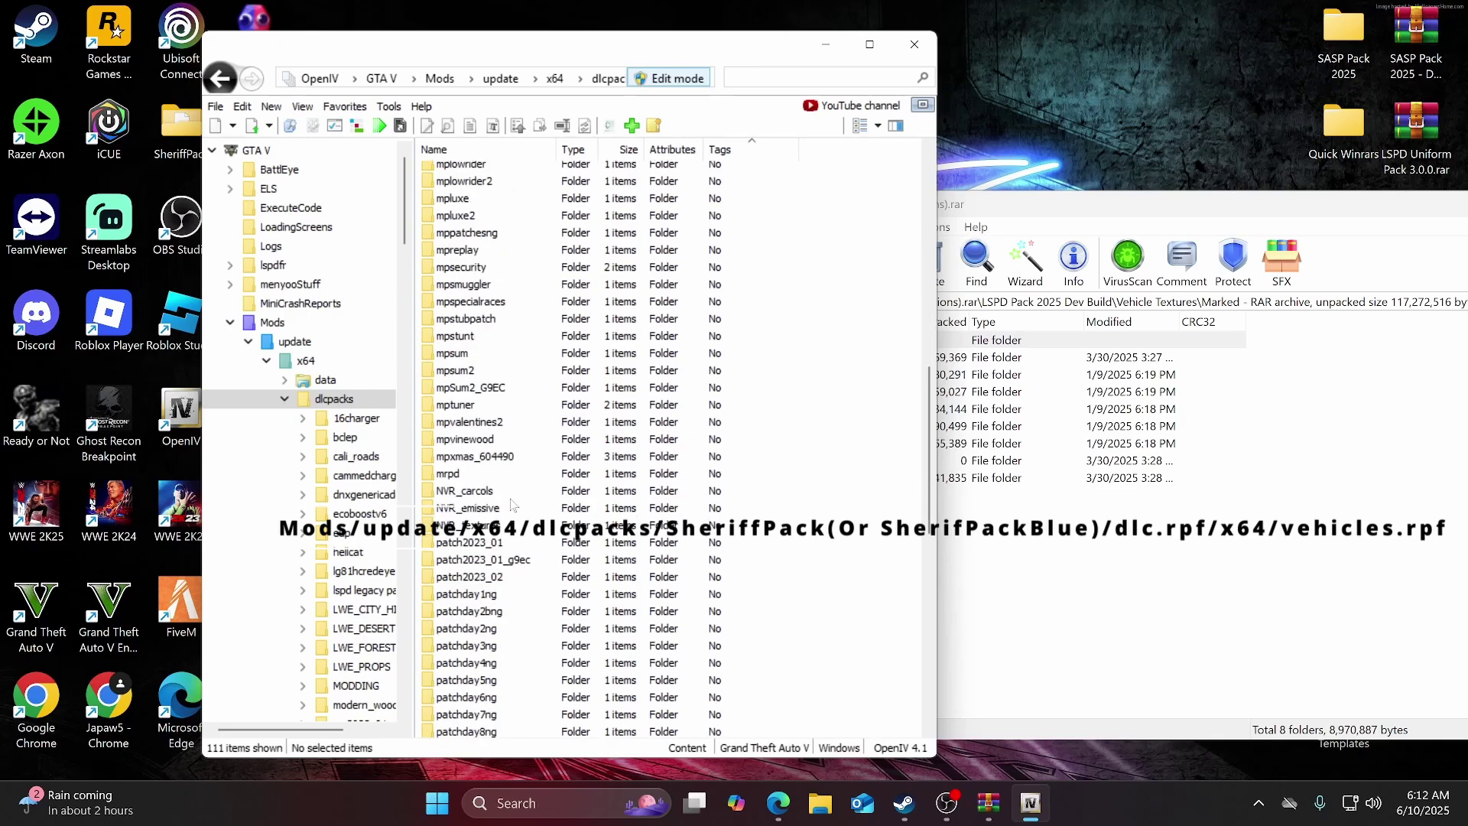
pyautogui.scroll(-1, 520, 592)
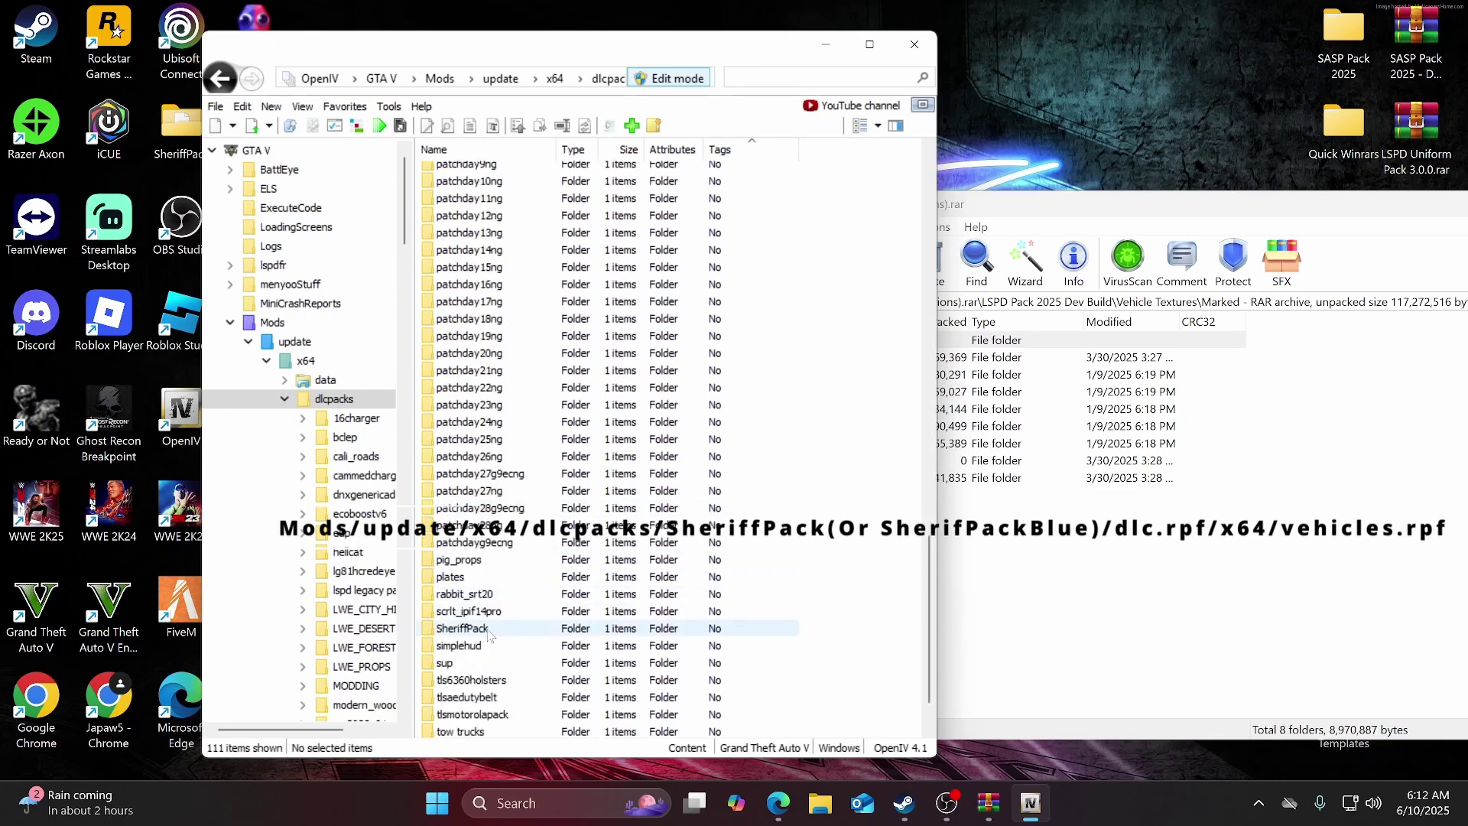
pyautogui.doubleClick(485, 628)
pyautogui.doubleClick(492, 197)
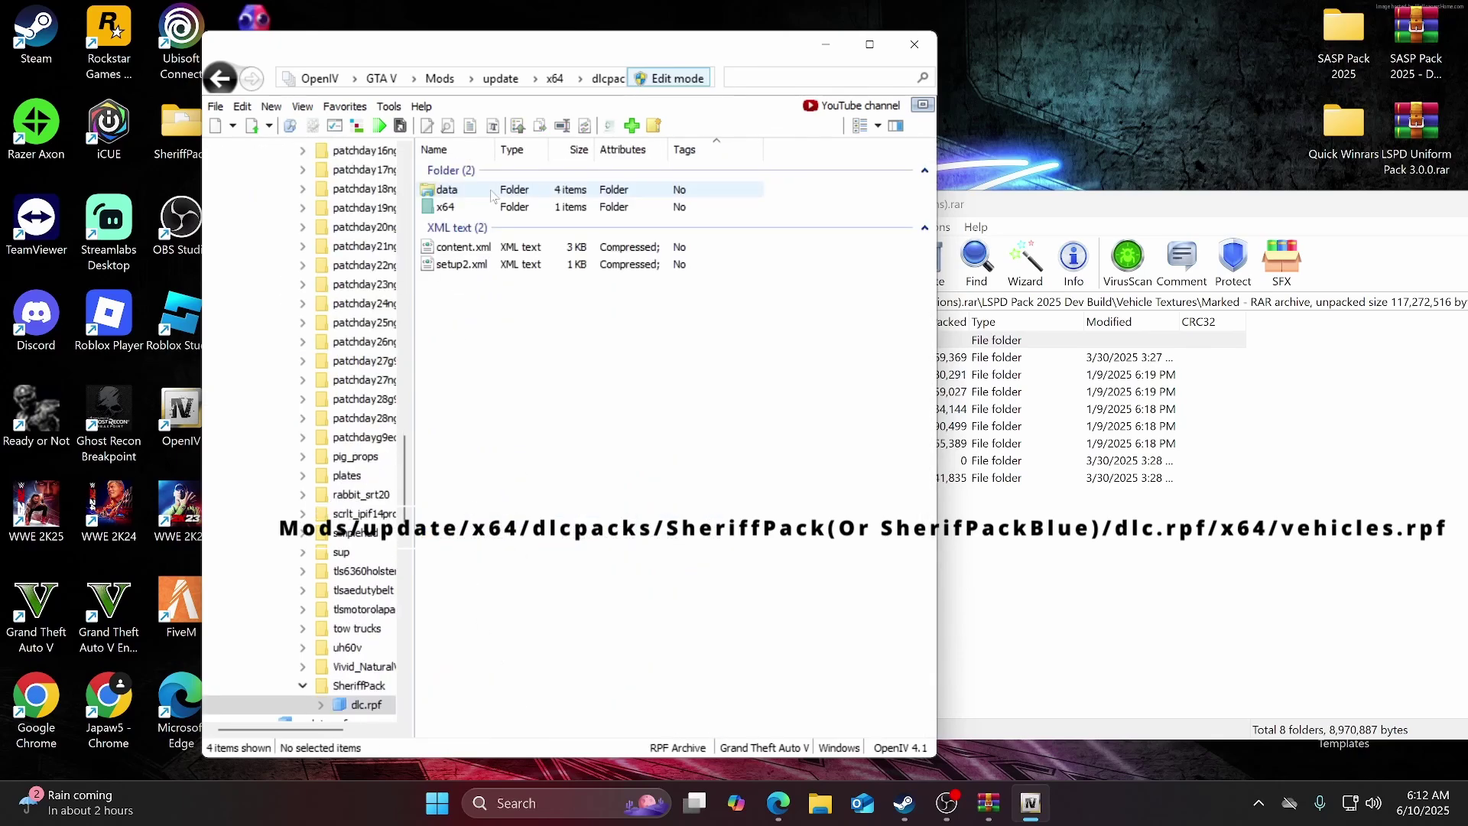
pyautogui.doubleClick(447, 207)
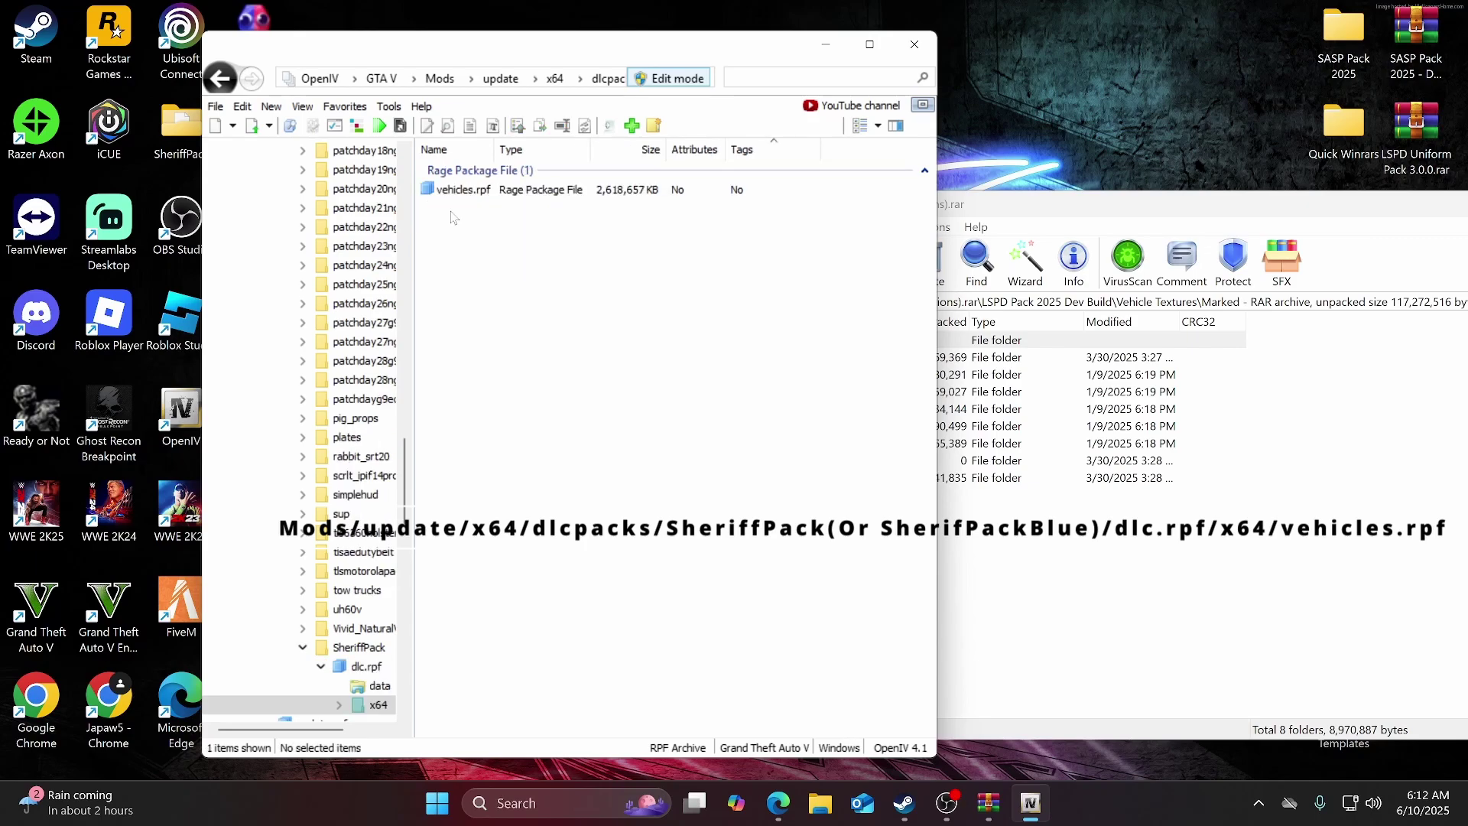
pyautogui.click(451, 191)
pyautogui.doubleClick(452, 191)
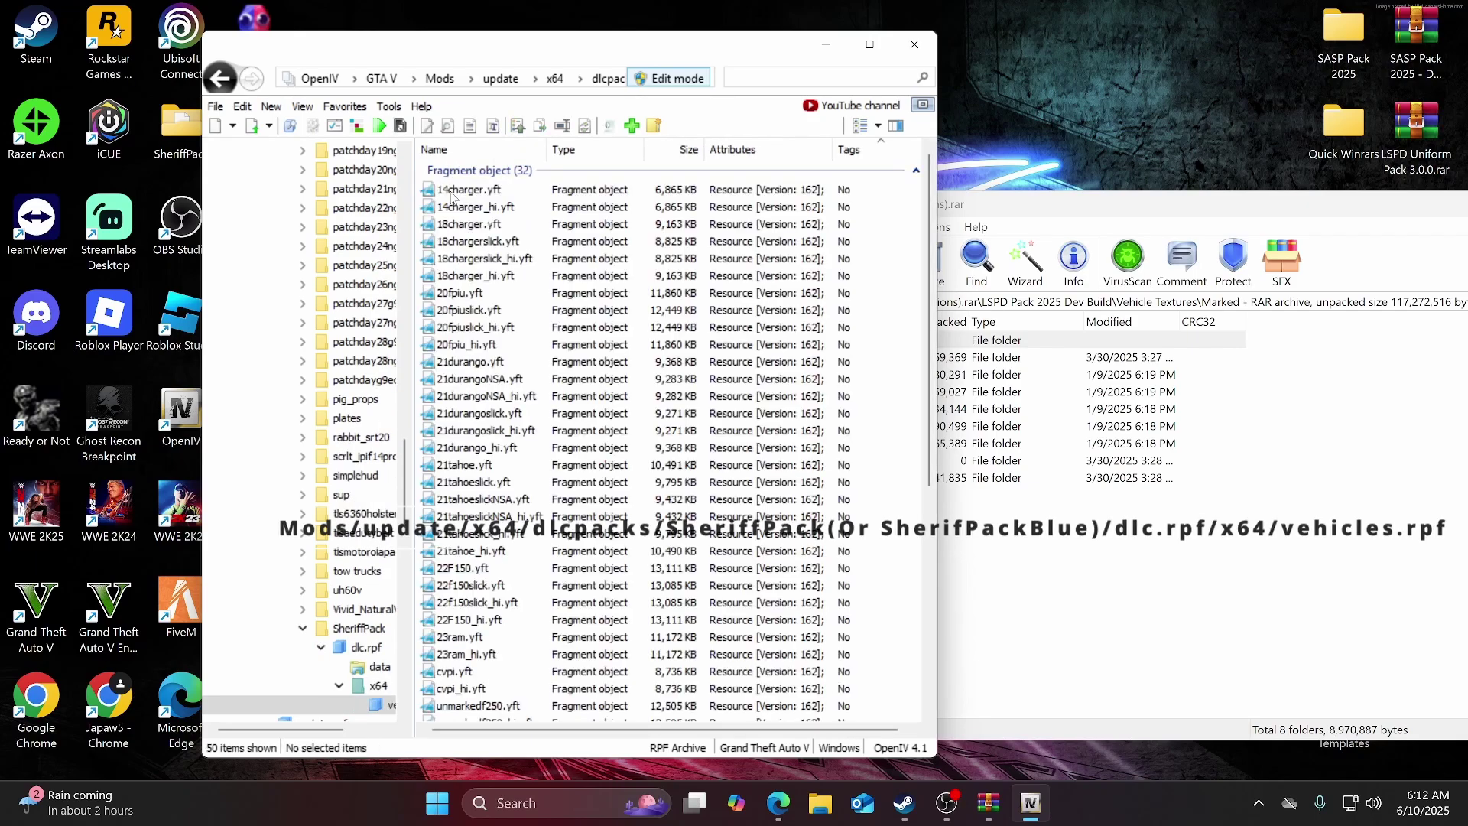
pyautogui.scroll(-8, 520, 434)
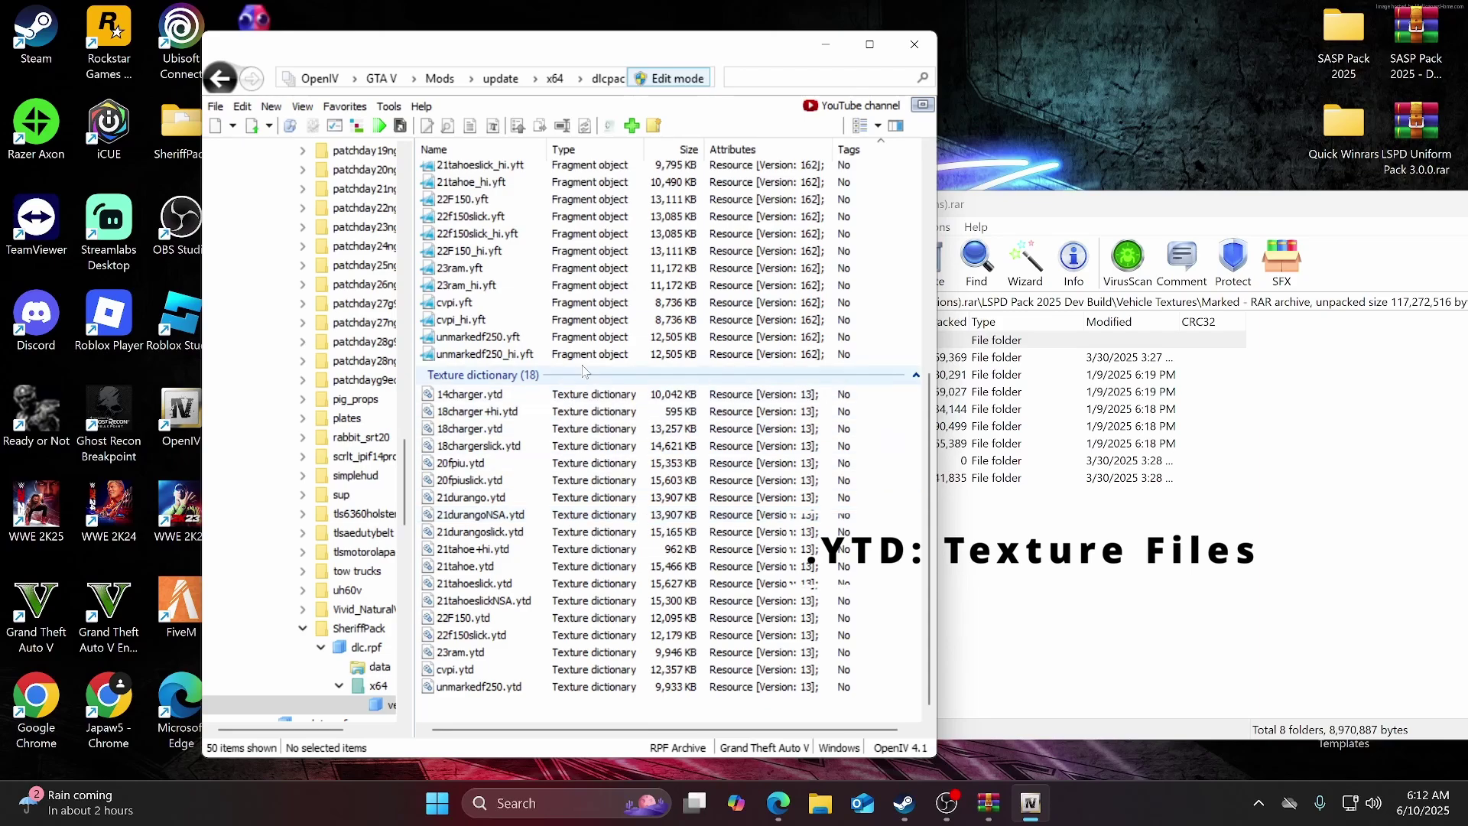
pyautogui.scroll(4, 665, 523)
pyautogui.scroll(-4, 587, 362)
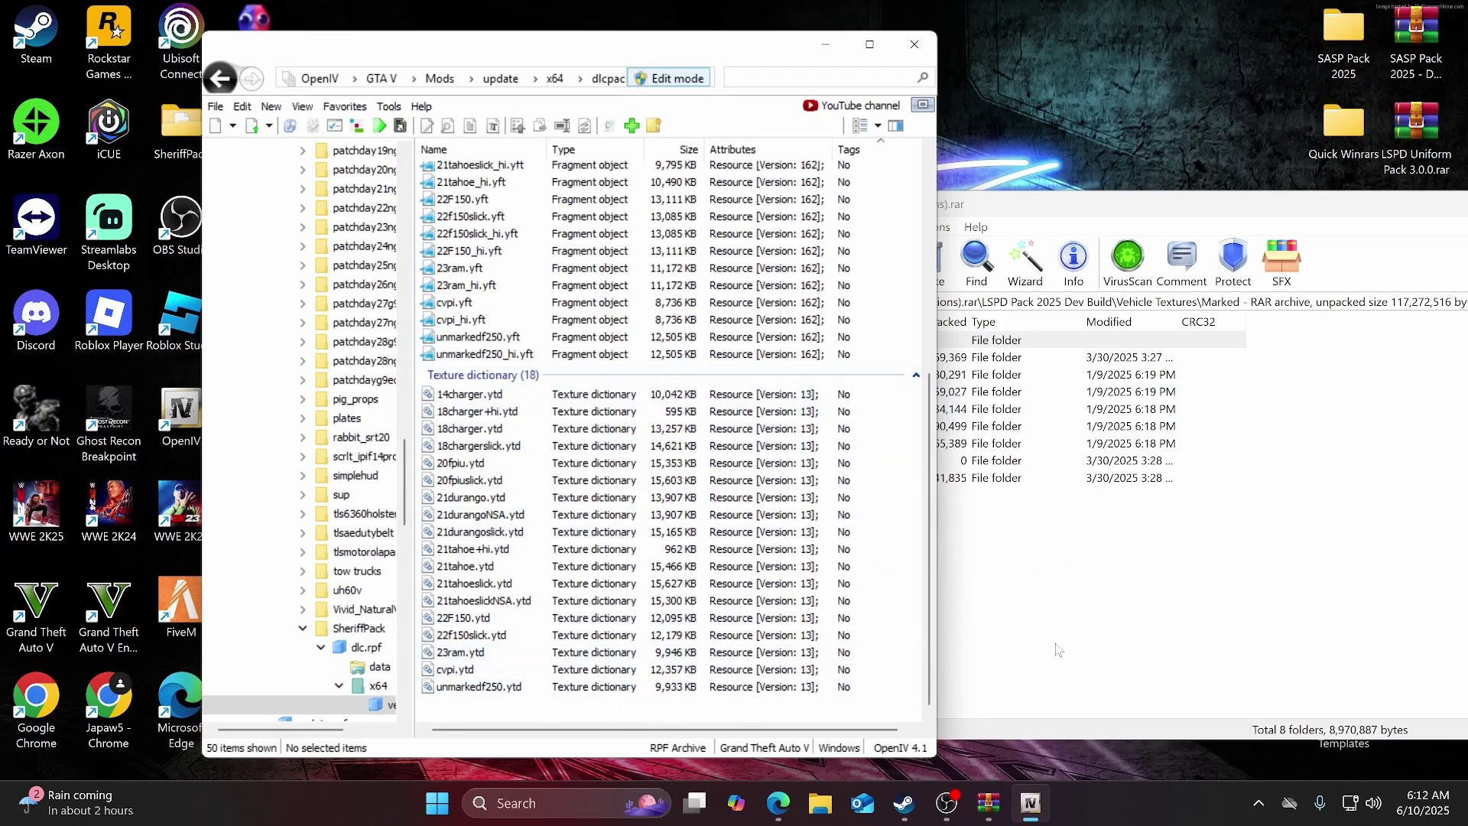
# Open the 2011 CVPI folder in the LSPD Pack archive and cvpi.ytd in the OpenIV texture editor.
pyautogui.click(1060, 646)
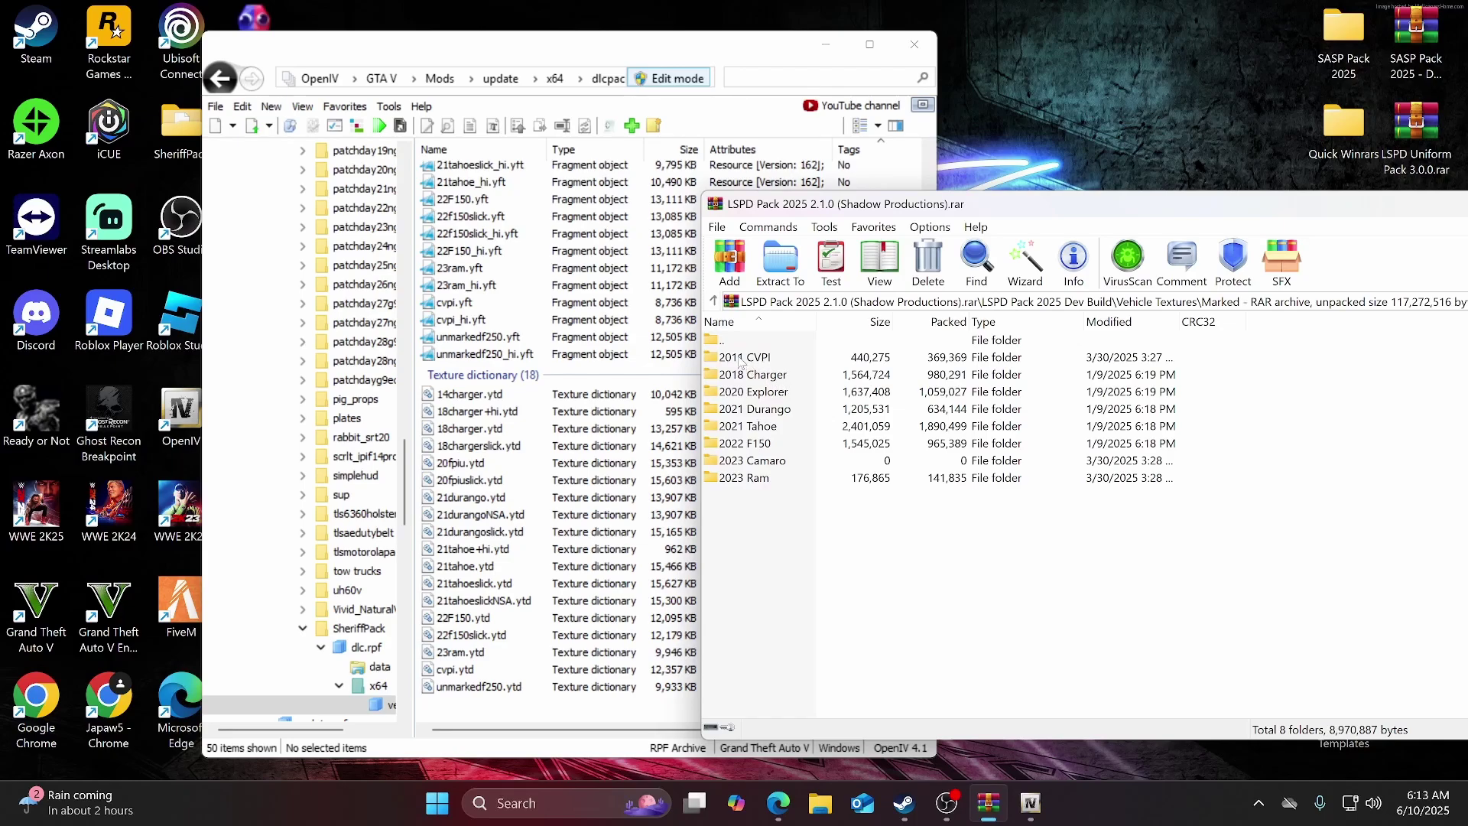
pyautogui.doubleClick(740, 359)
pyautogui.click(551, 708)
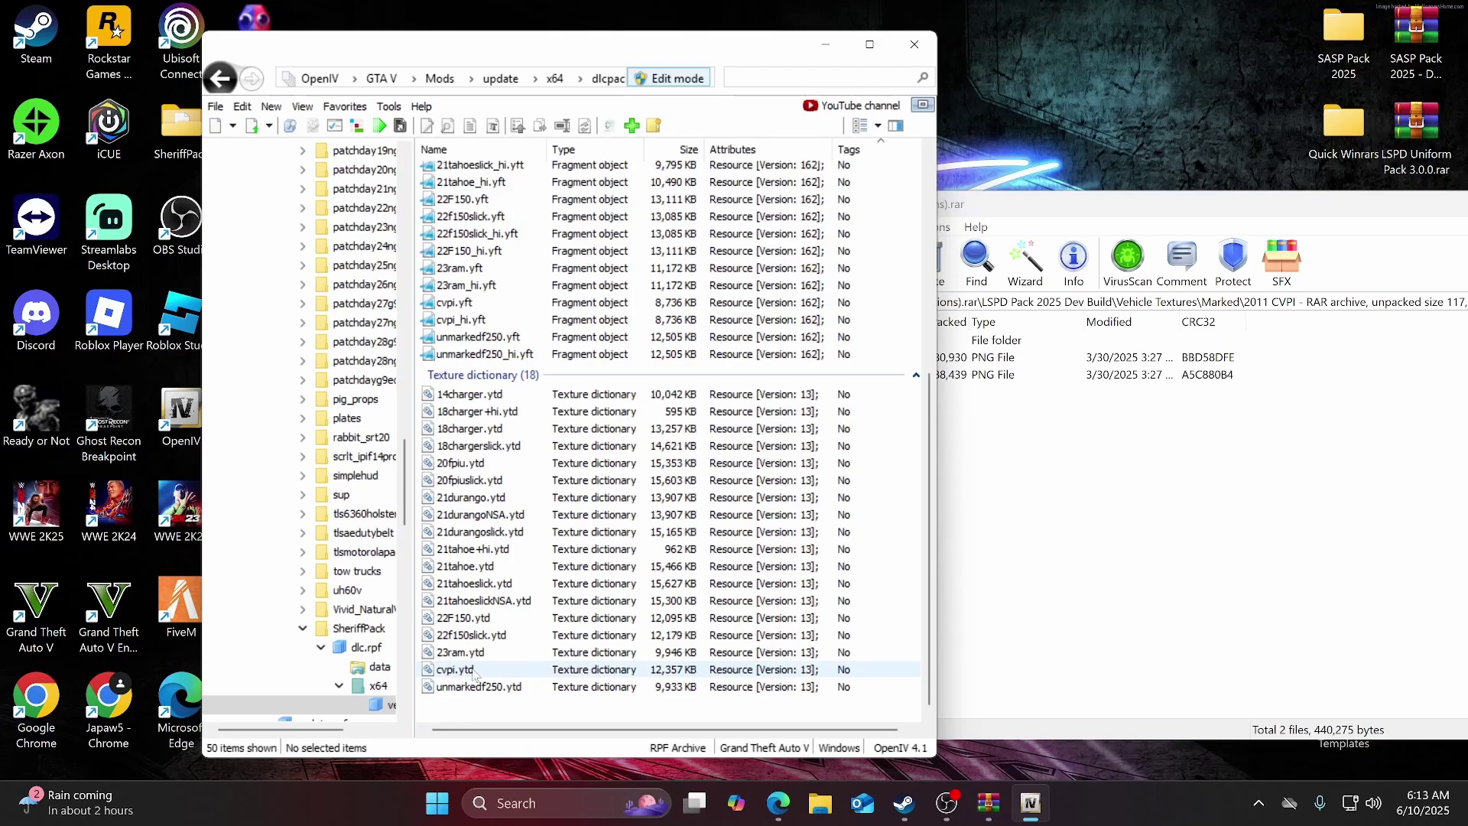
pyautogui.click(473, 671)
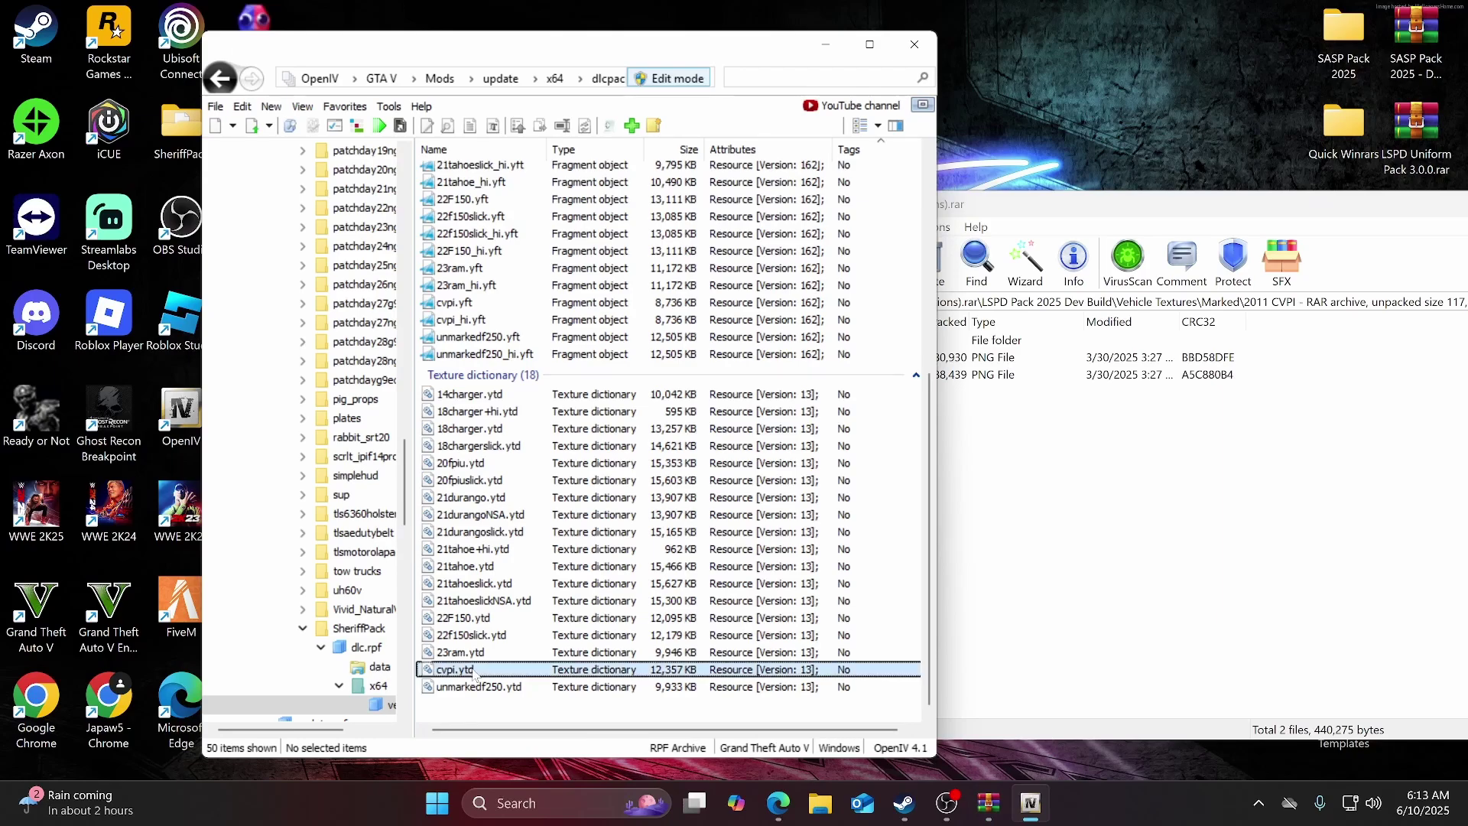
pyautogui.doubleClick(472, 671)
# Look through the textures in cvpi.ytd for the victoria_sign_1 livery.
pyautogui.scroll(-10, 615, 305)
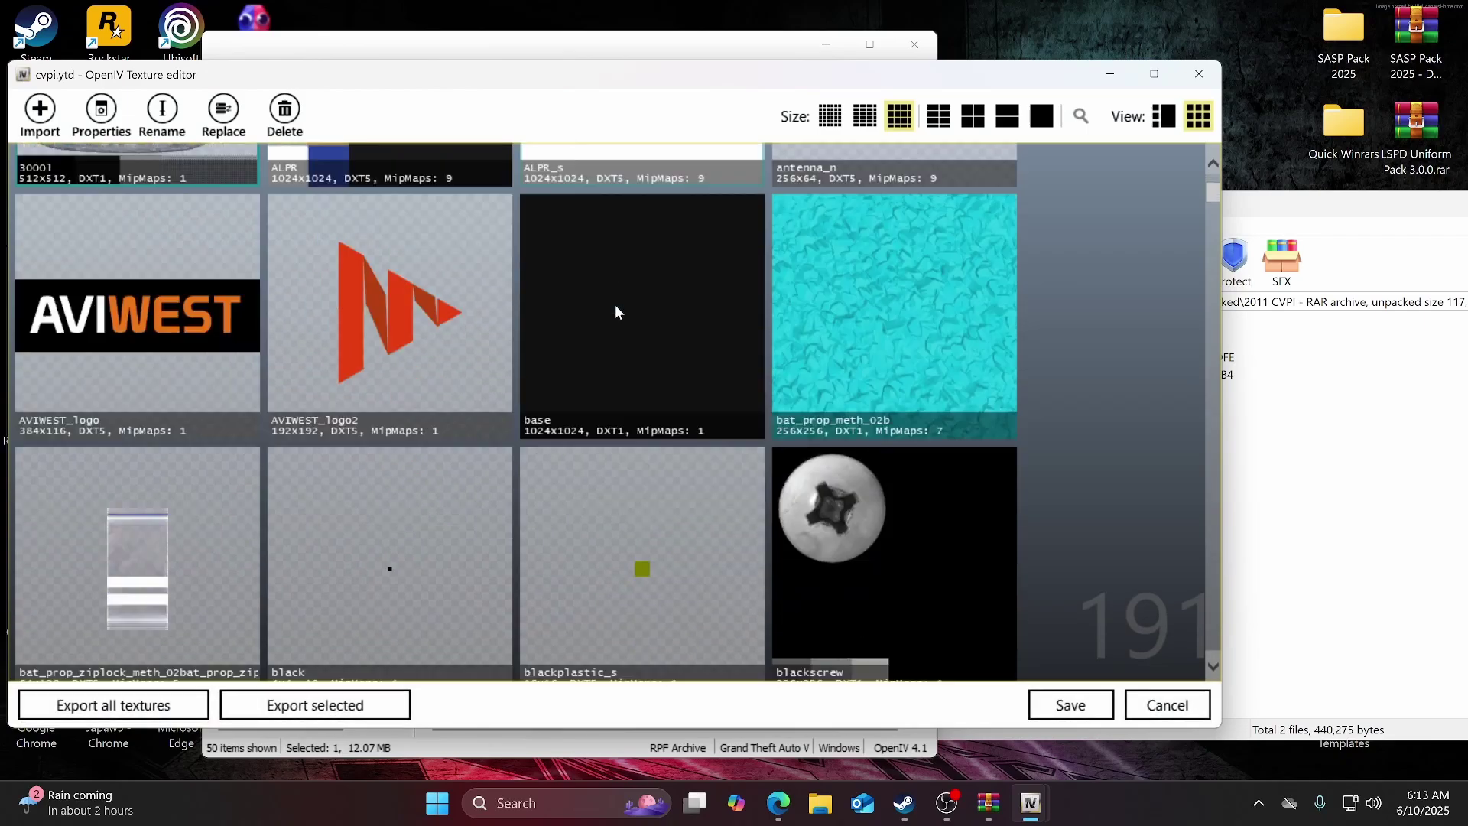
pyautogui.scroll(-12, 615, 305)
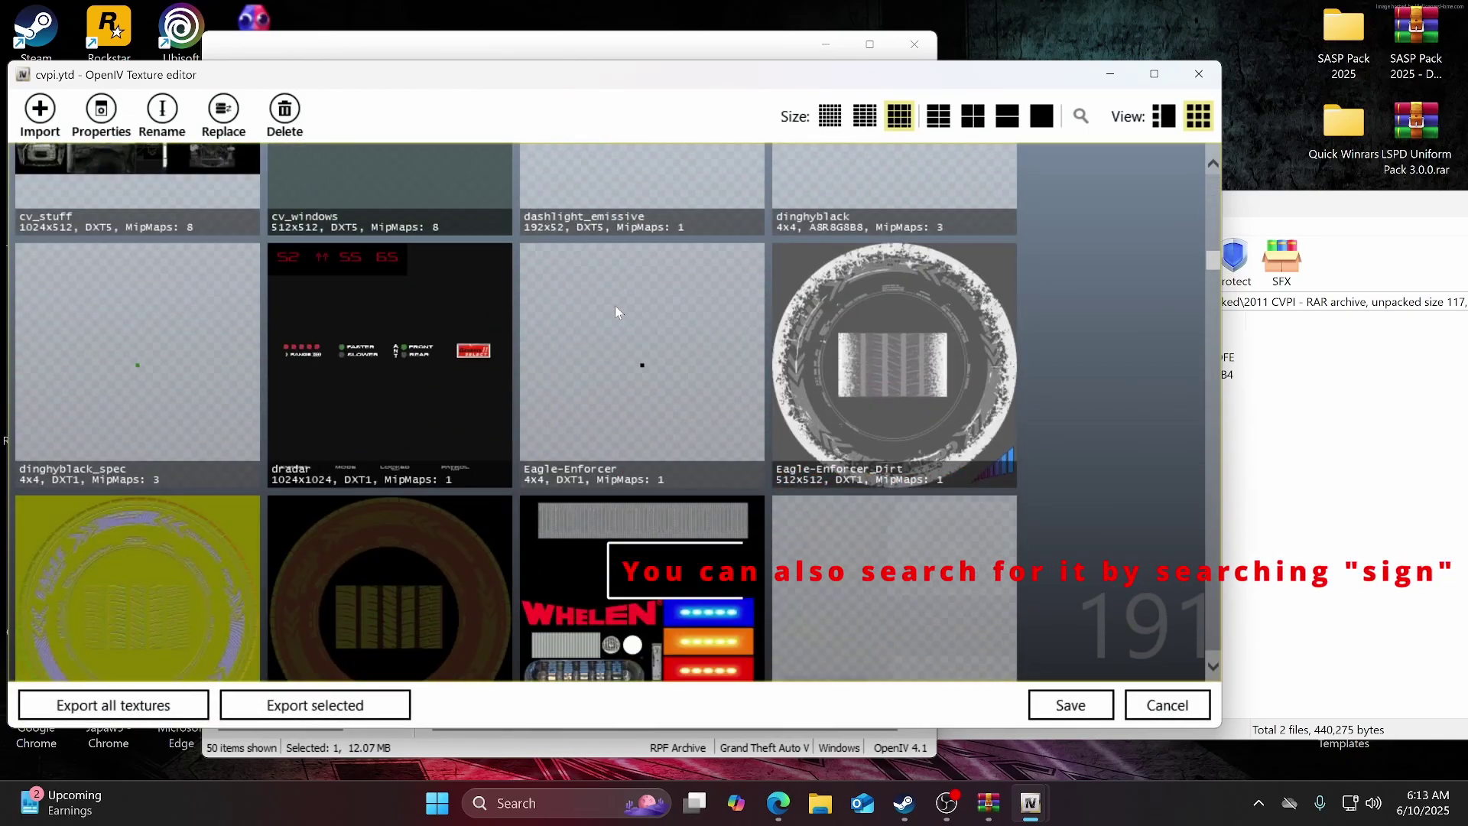
pyautogui.scroll(-12, 614, 305)
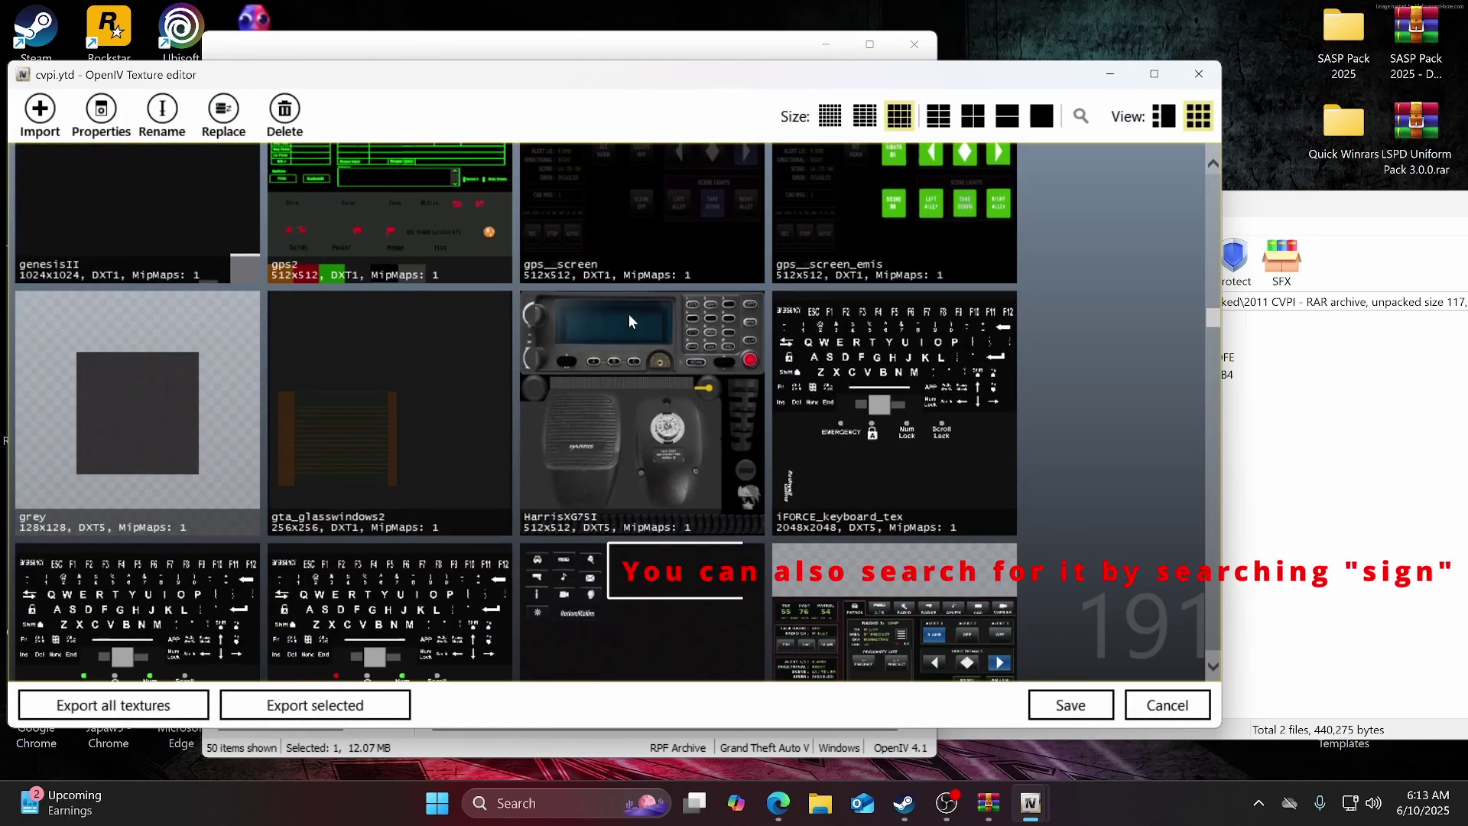
pyautogui.scroll(-12, 626, 314)
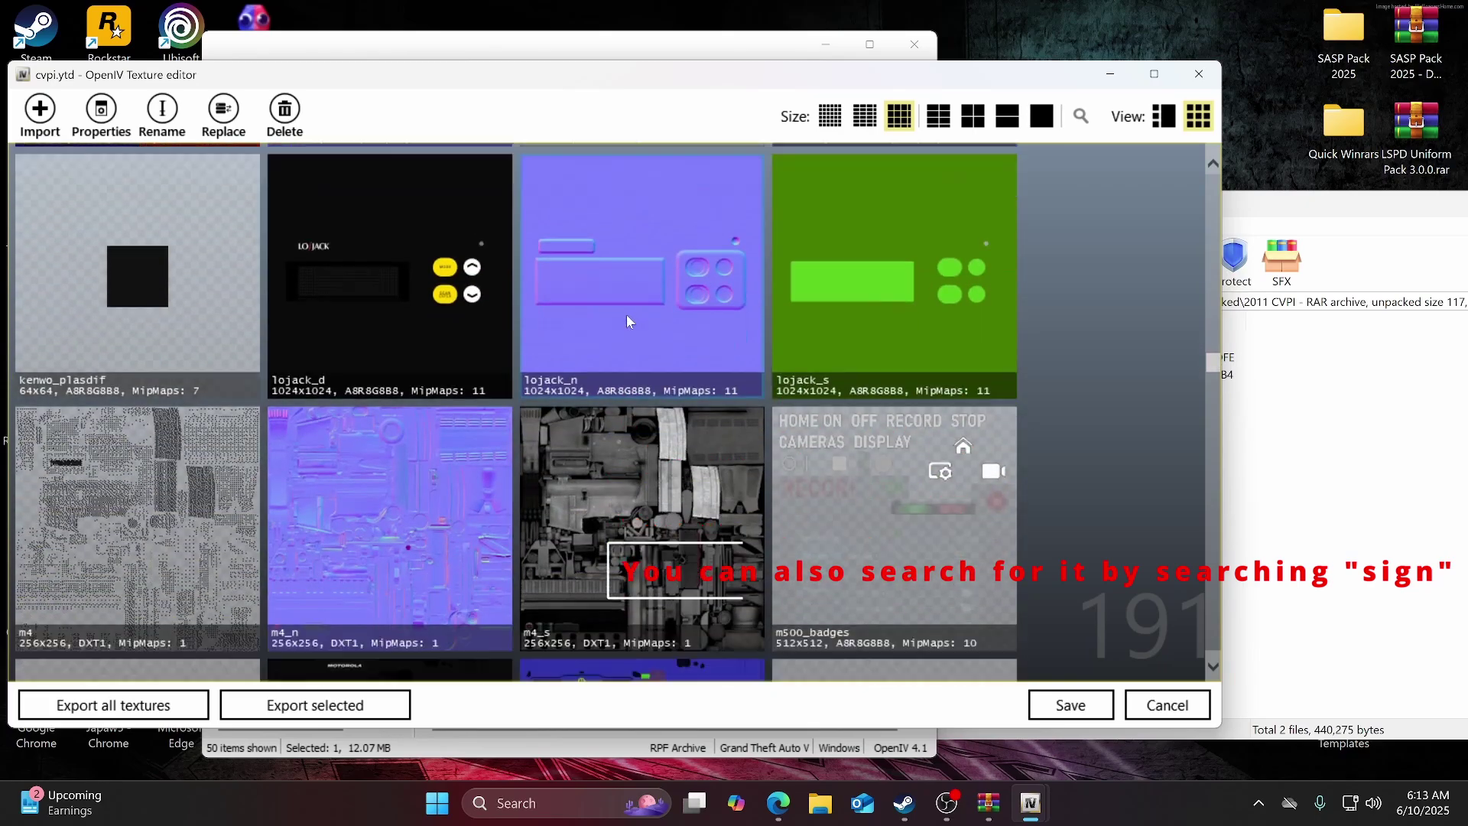
pyautogui.scroll(-12, 626, 313)
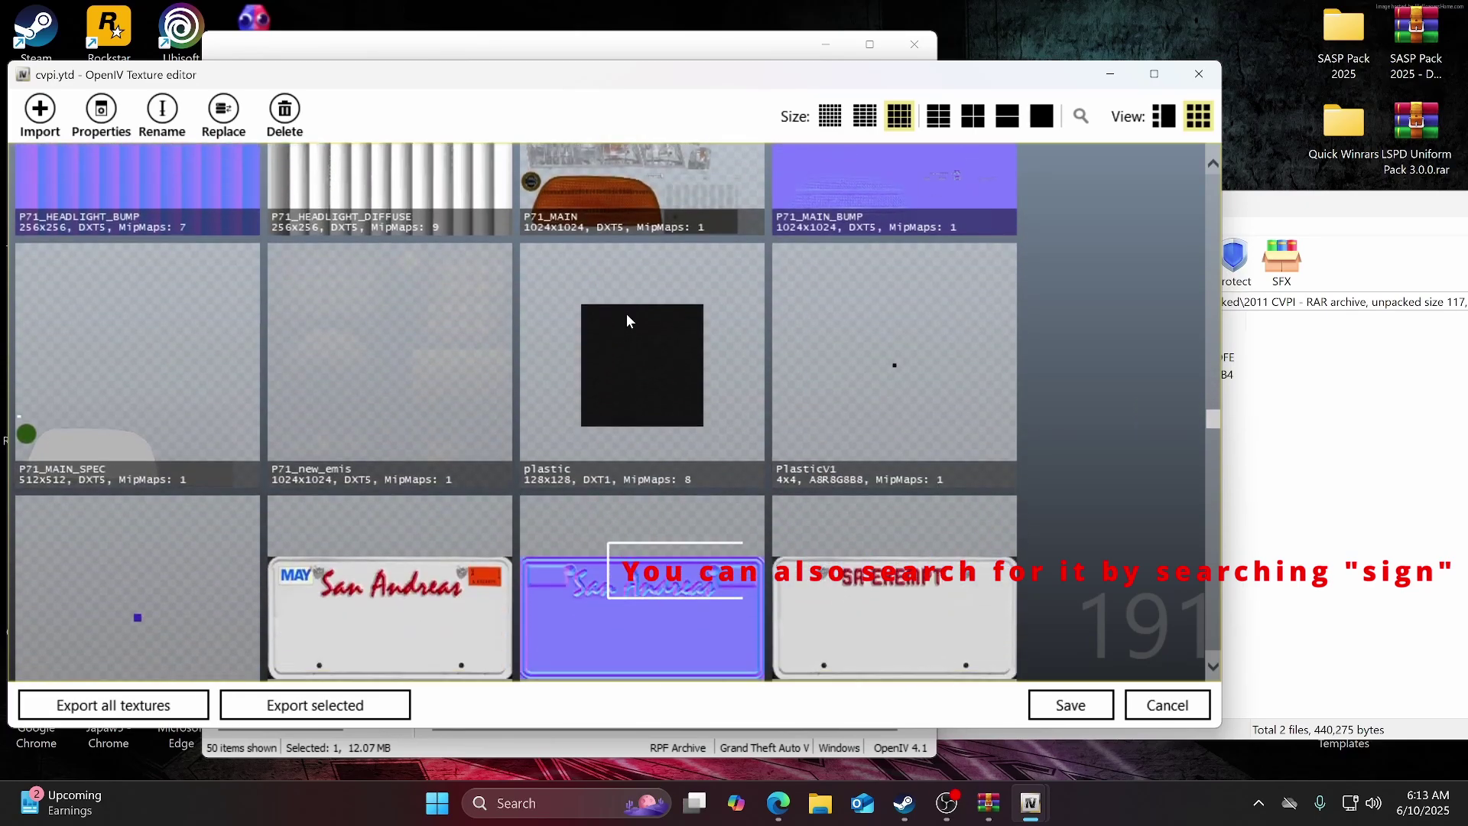
pyautogui.scroll(-8, 626, 315)
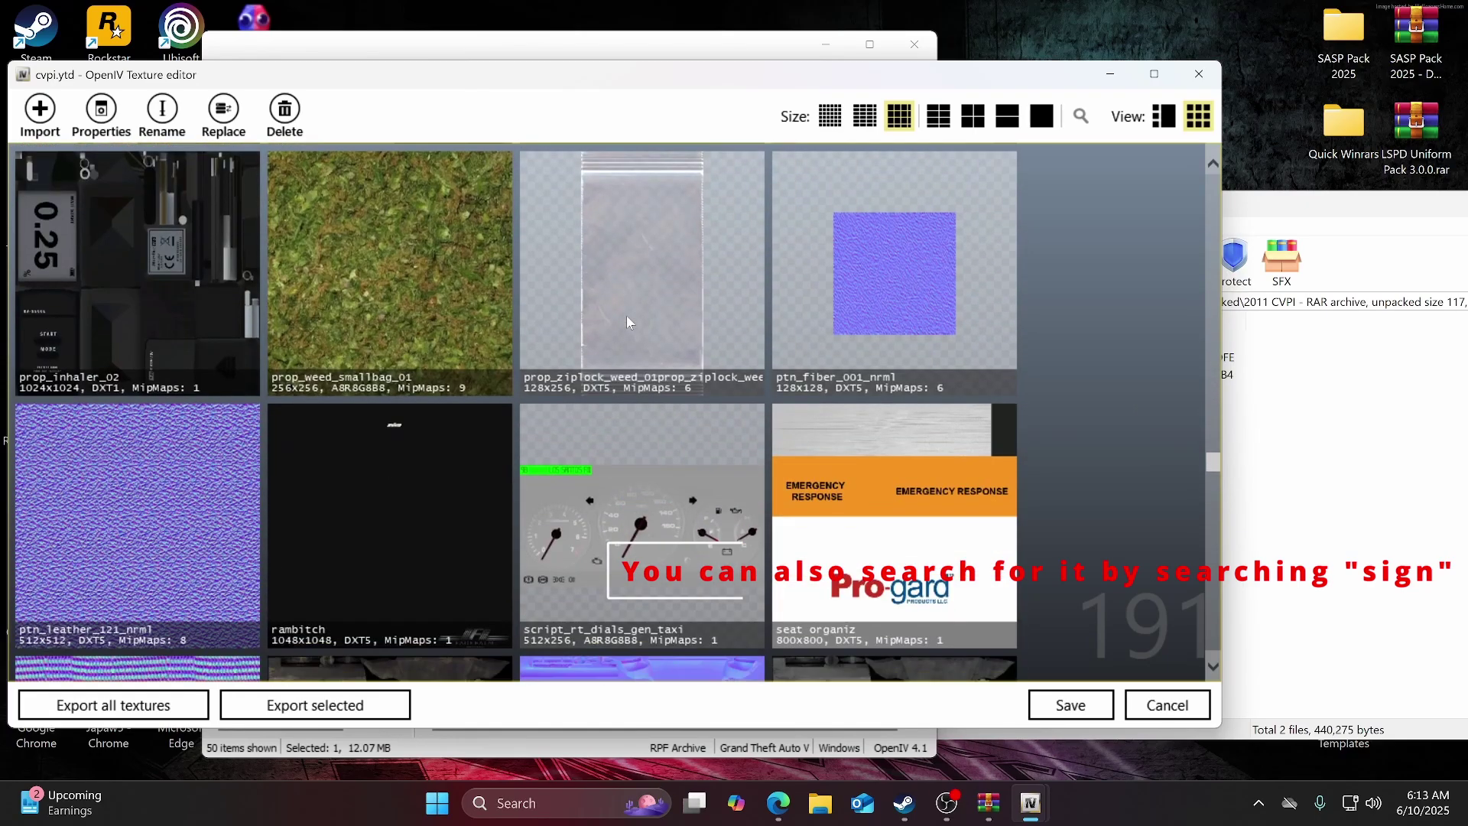
pyautogui.scroll(-10, 627, 315)
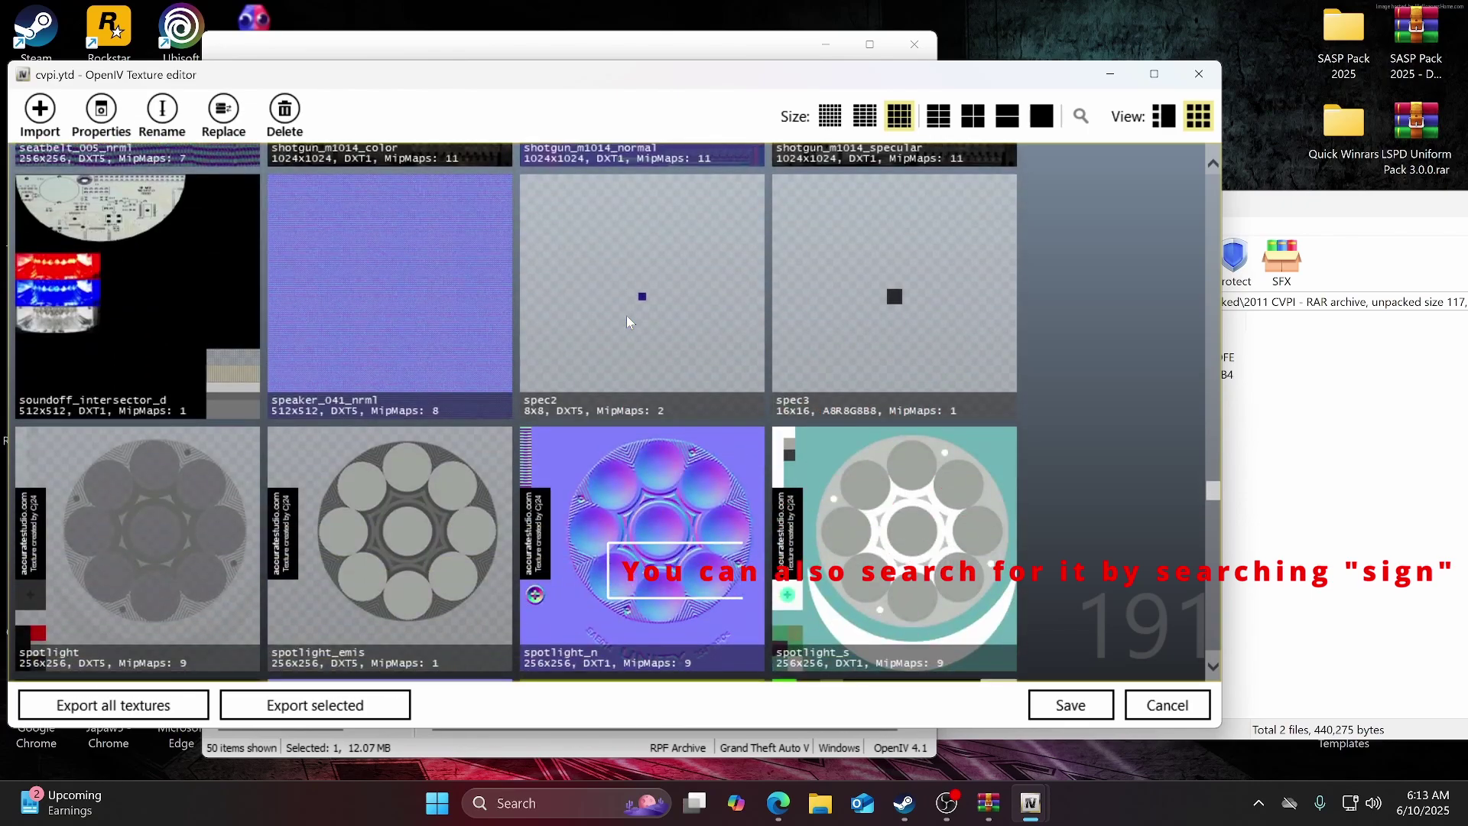
pyautogui.scroll(-6, 632, 234)
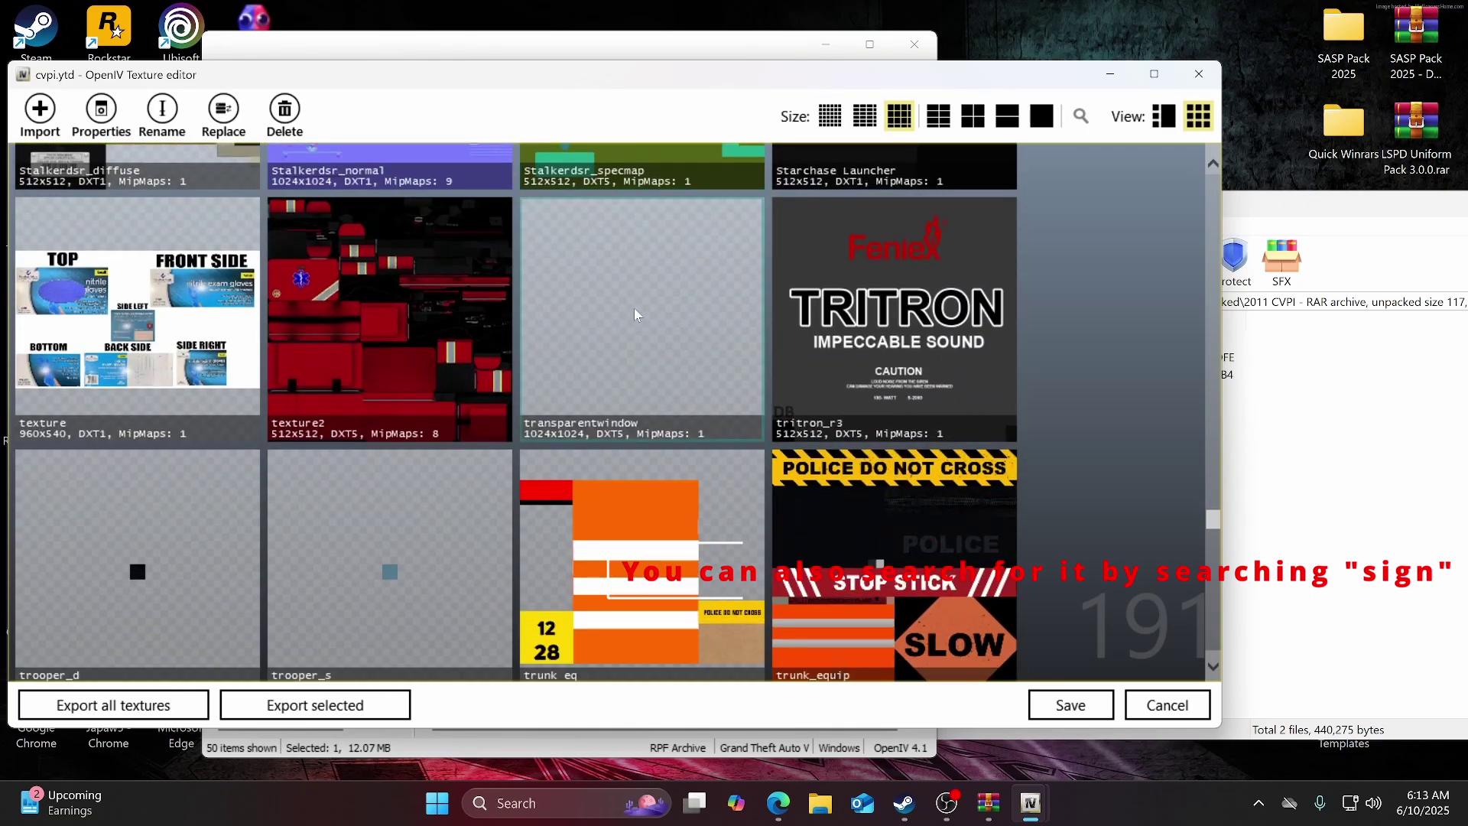
pyautogui.scroll(-8, 634, 290)
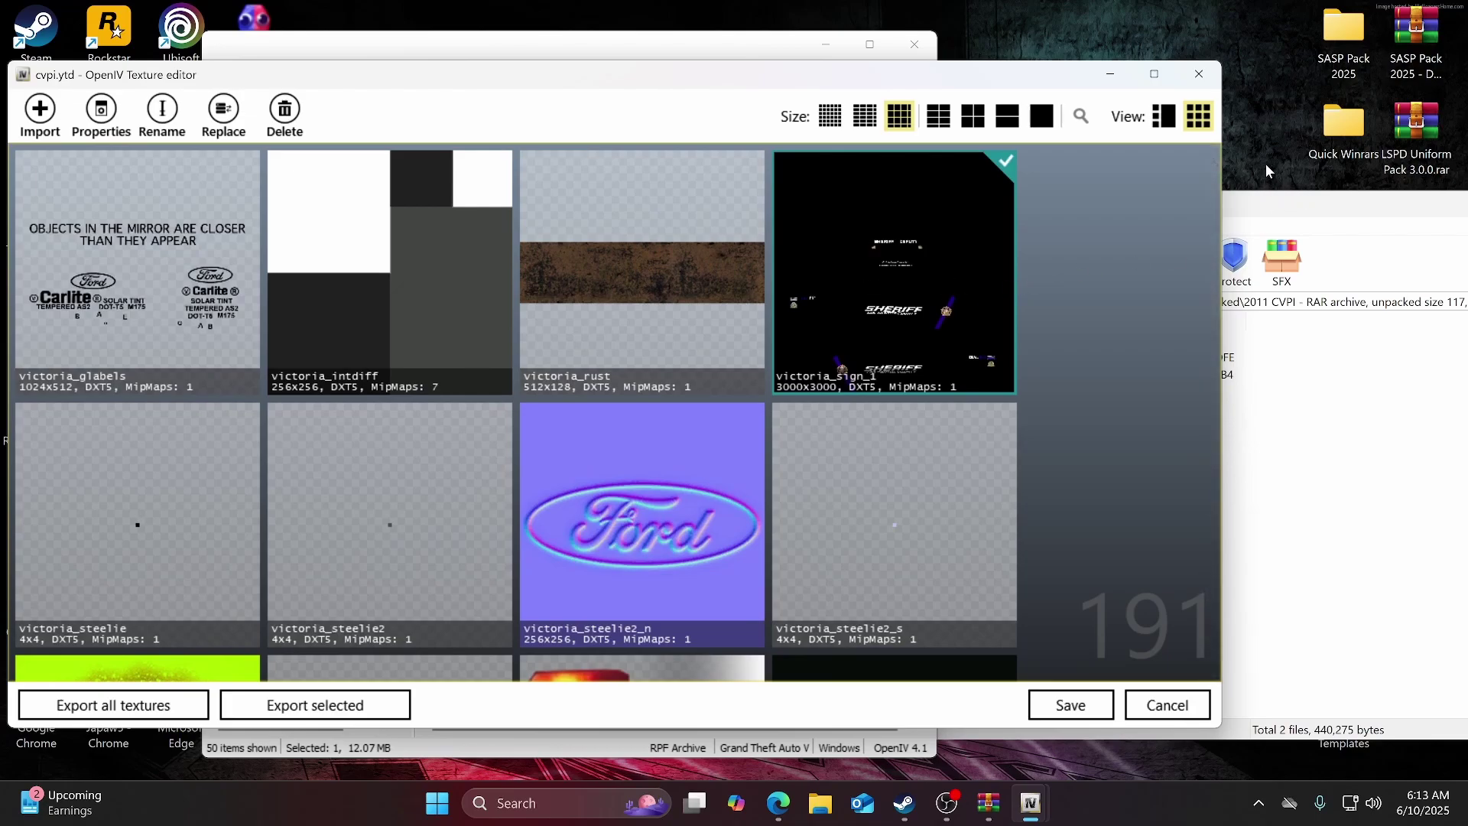
# Arrange the texture editor and the WinRAR archive window side by side so the 2011 CVPI files can be reached.
pyautogui.moveTo(896, 85); pyautogui.dragTo(720, 231)
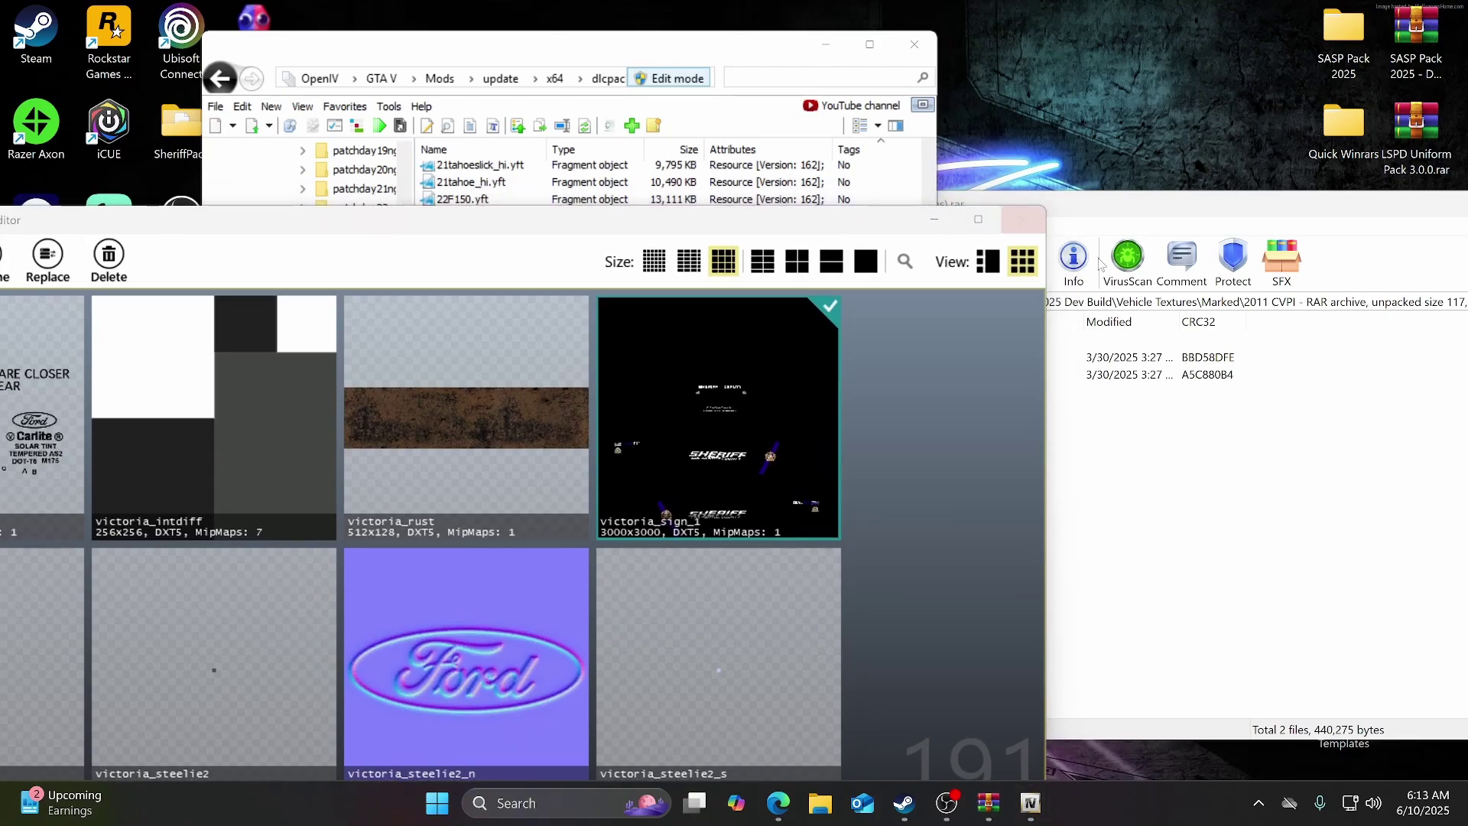
pyautogui.click(1164, 473)
pyautogui.moveTo(1261, 203); pyautogui.dragTo(759, 279)
pyautogui.moveTo(282, 279); pyautogui.dragTo(1100, 143)
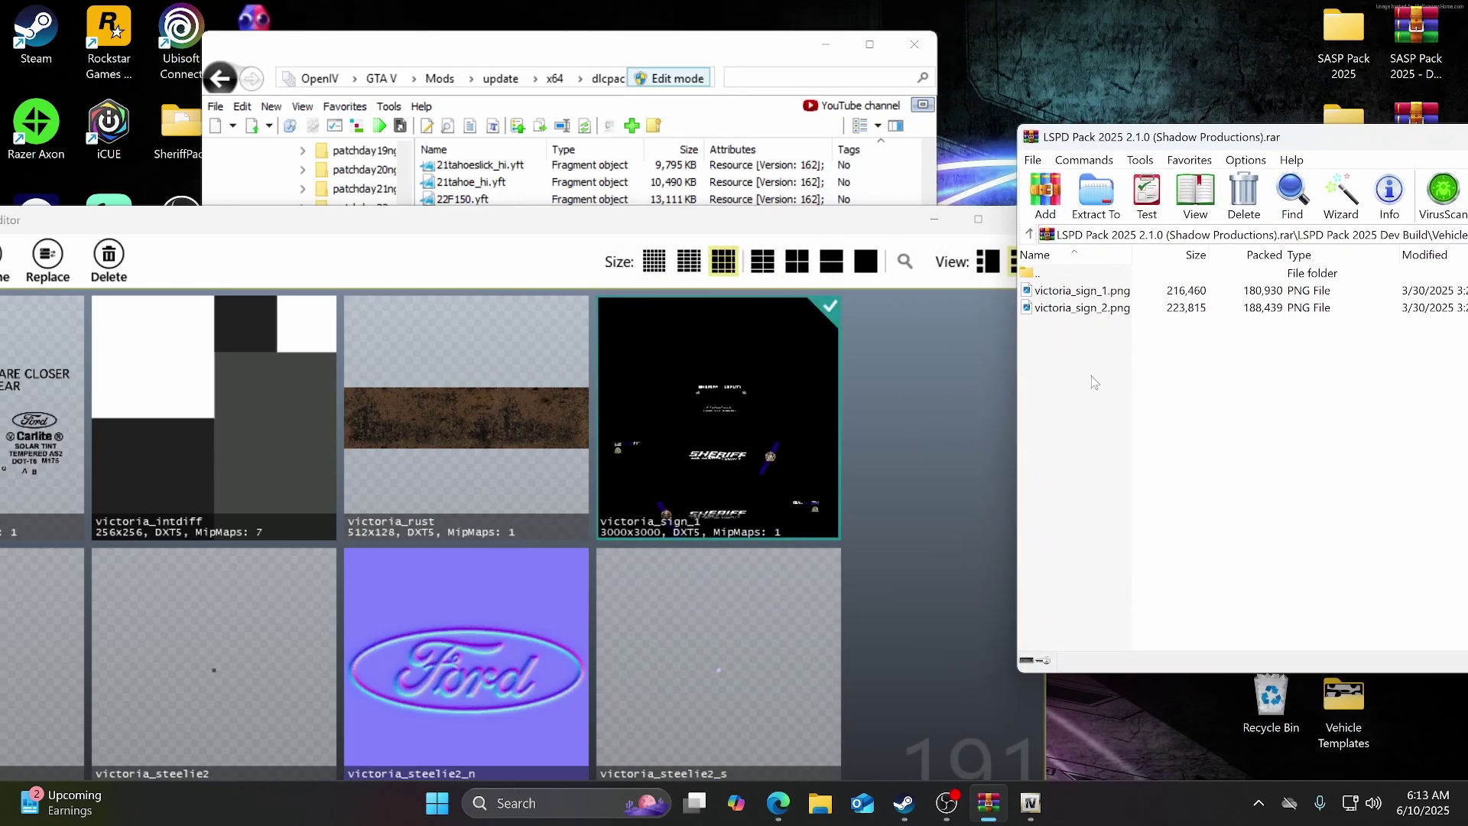
# Import victoria_sign_1.png and victoria_sign_2.png into cvpi.ytd with automatic MipMap generation and texture format, and save the dictionary.
pyautogui.moveTo(1098, 380); pyautogui.dragTo(772, 379)
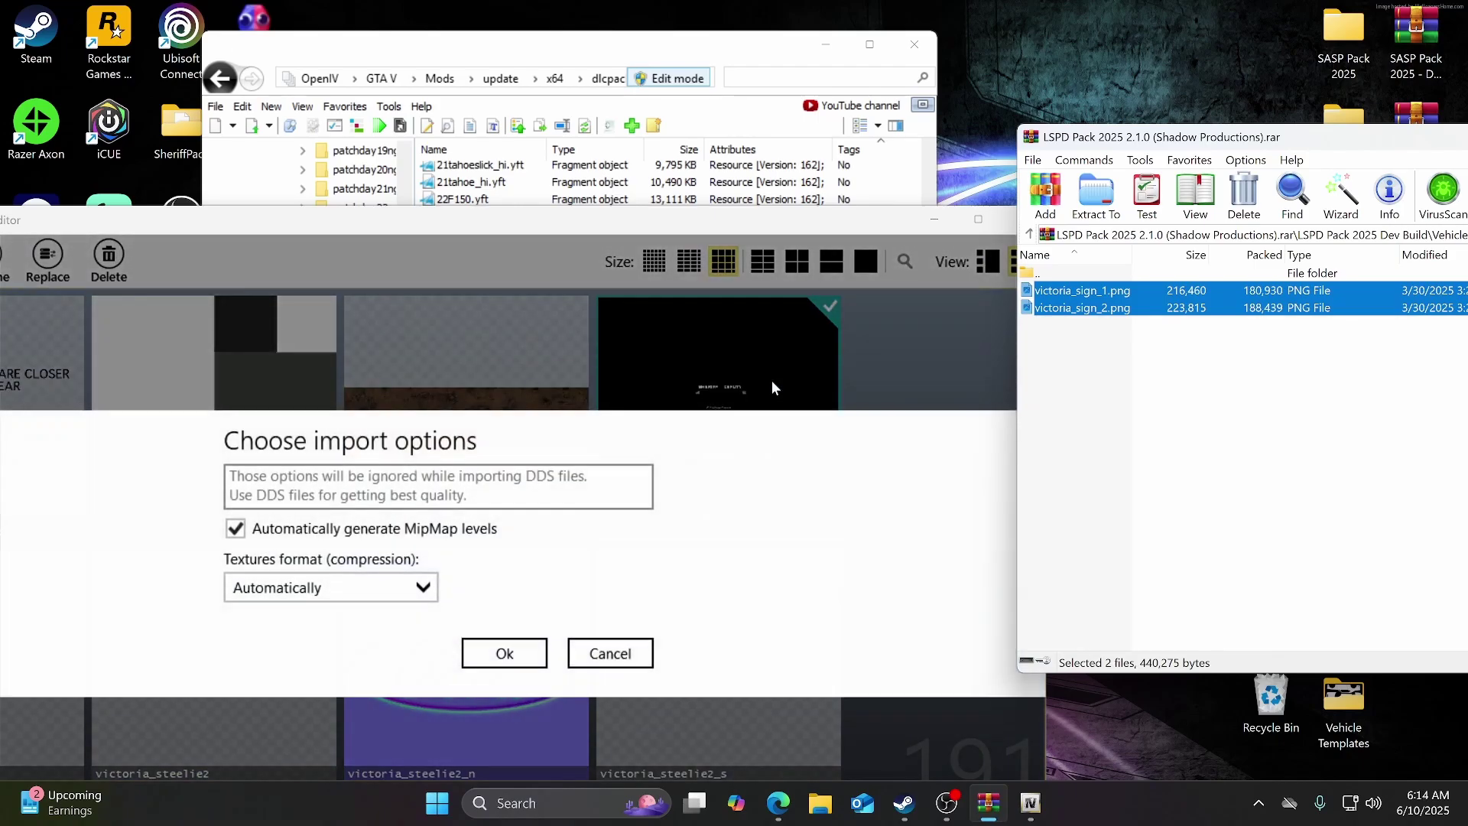
pyautogui.click(502, 658)
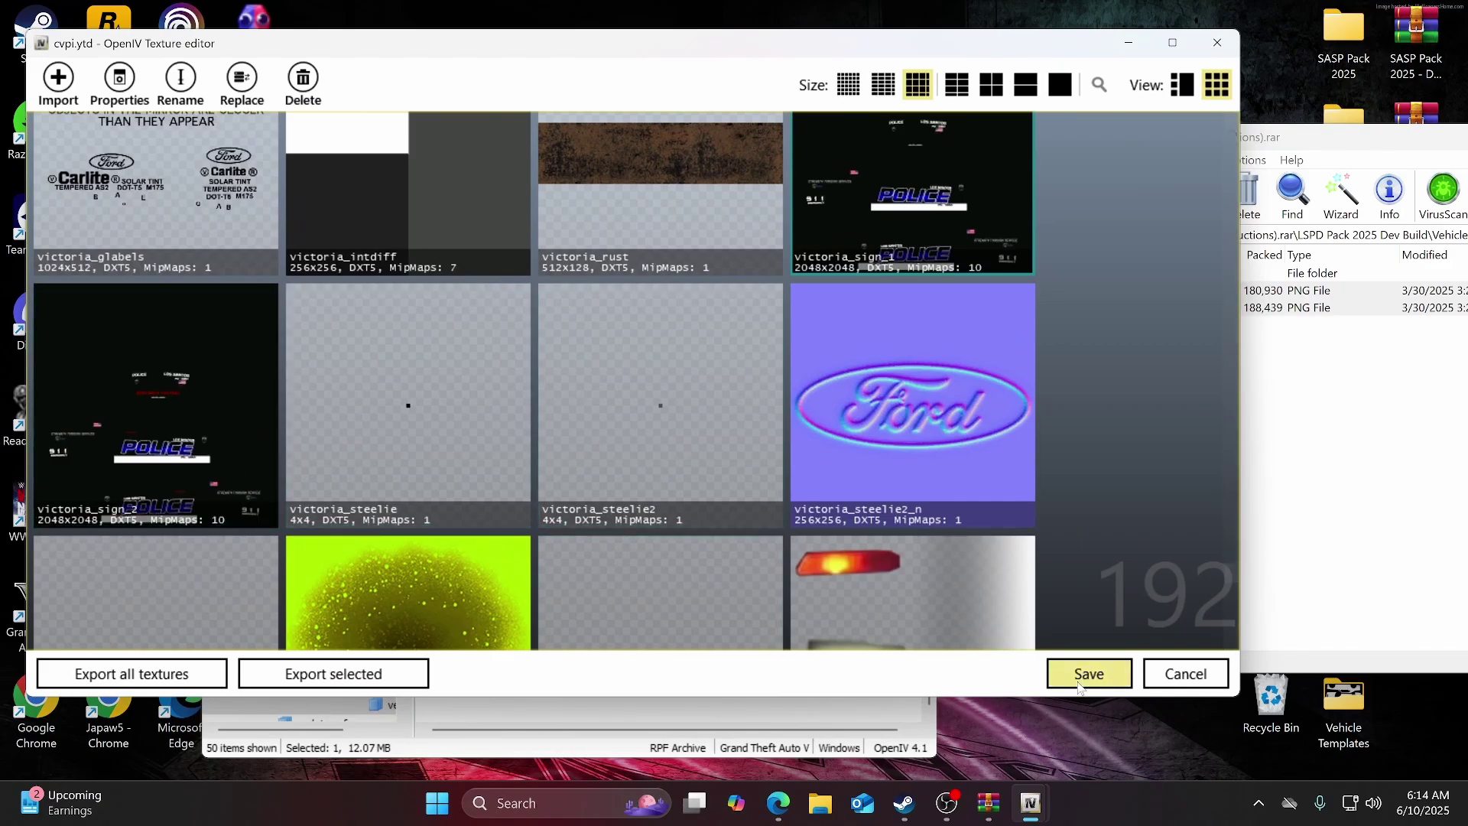
pyautogui.click(1078, 682)
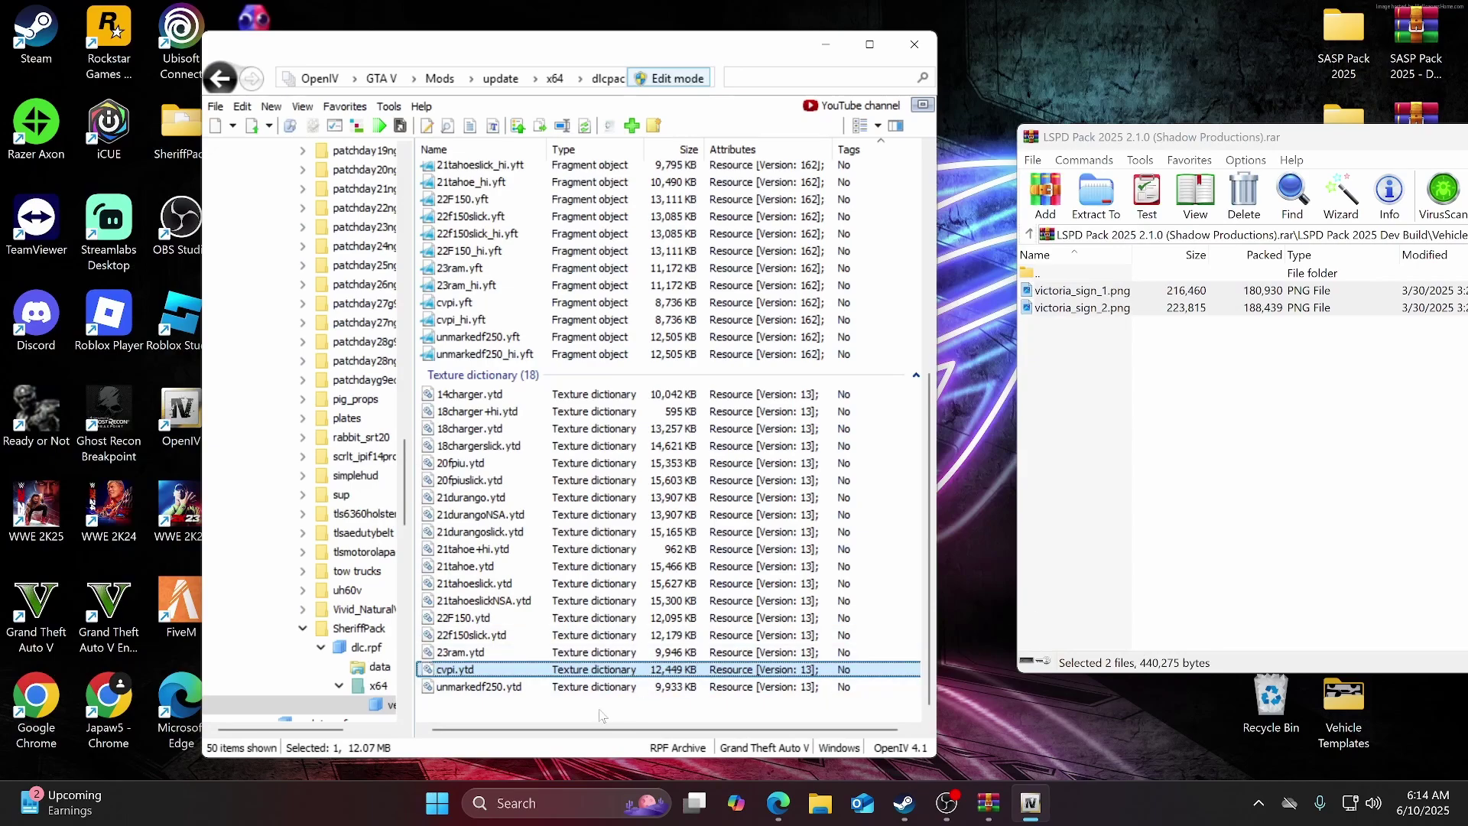
# Open the 2018 Charger folder under Marked in the archive and 18charger+hi.ytd in the OpenIV texture editor.
pyautogui.click(1065, 599)
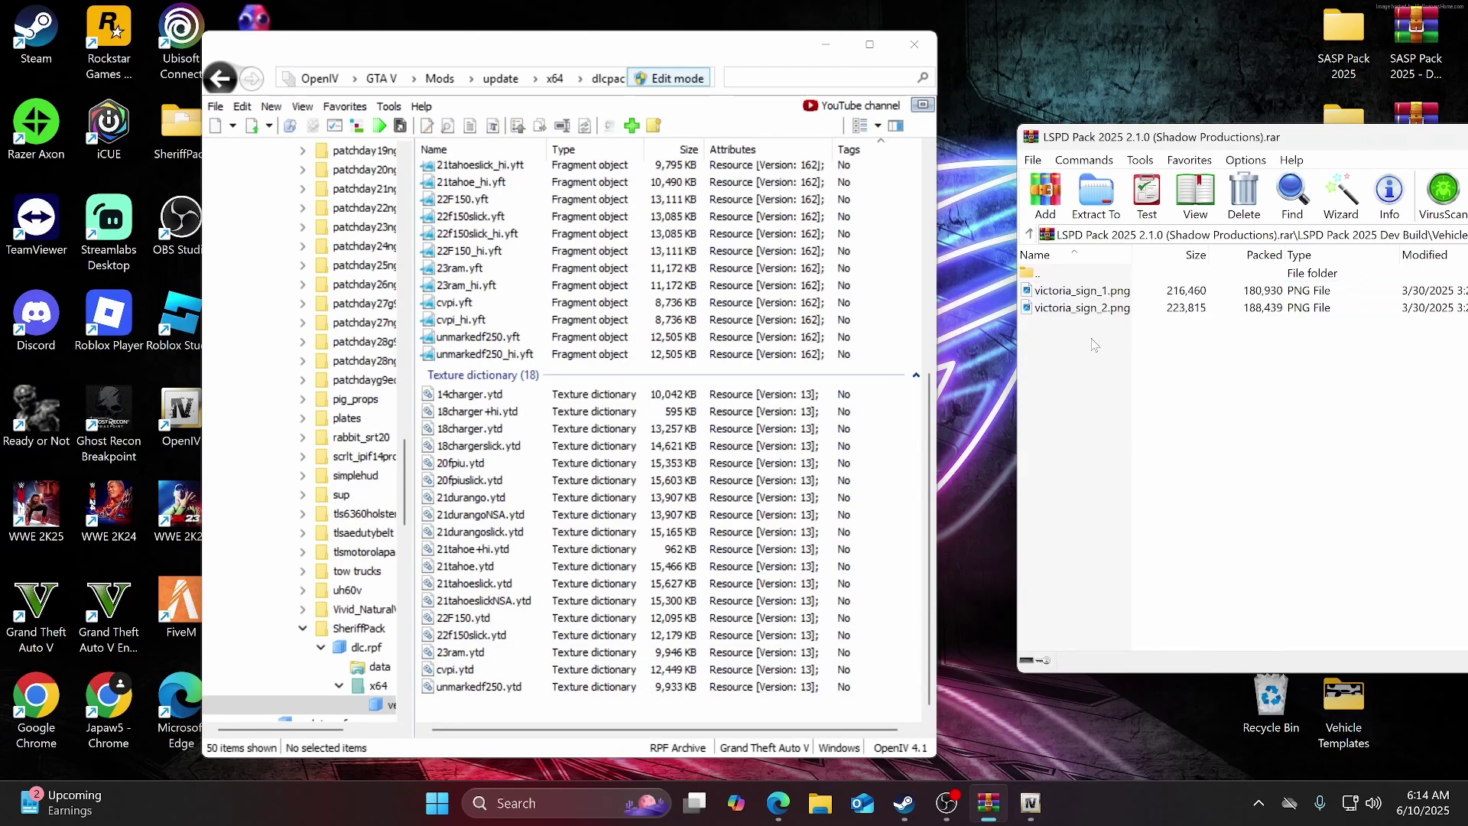
pyautogui.doubleClick(1037, 275)
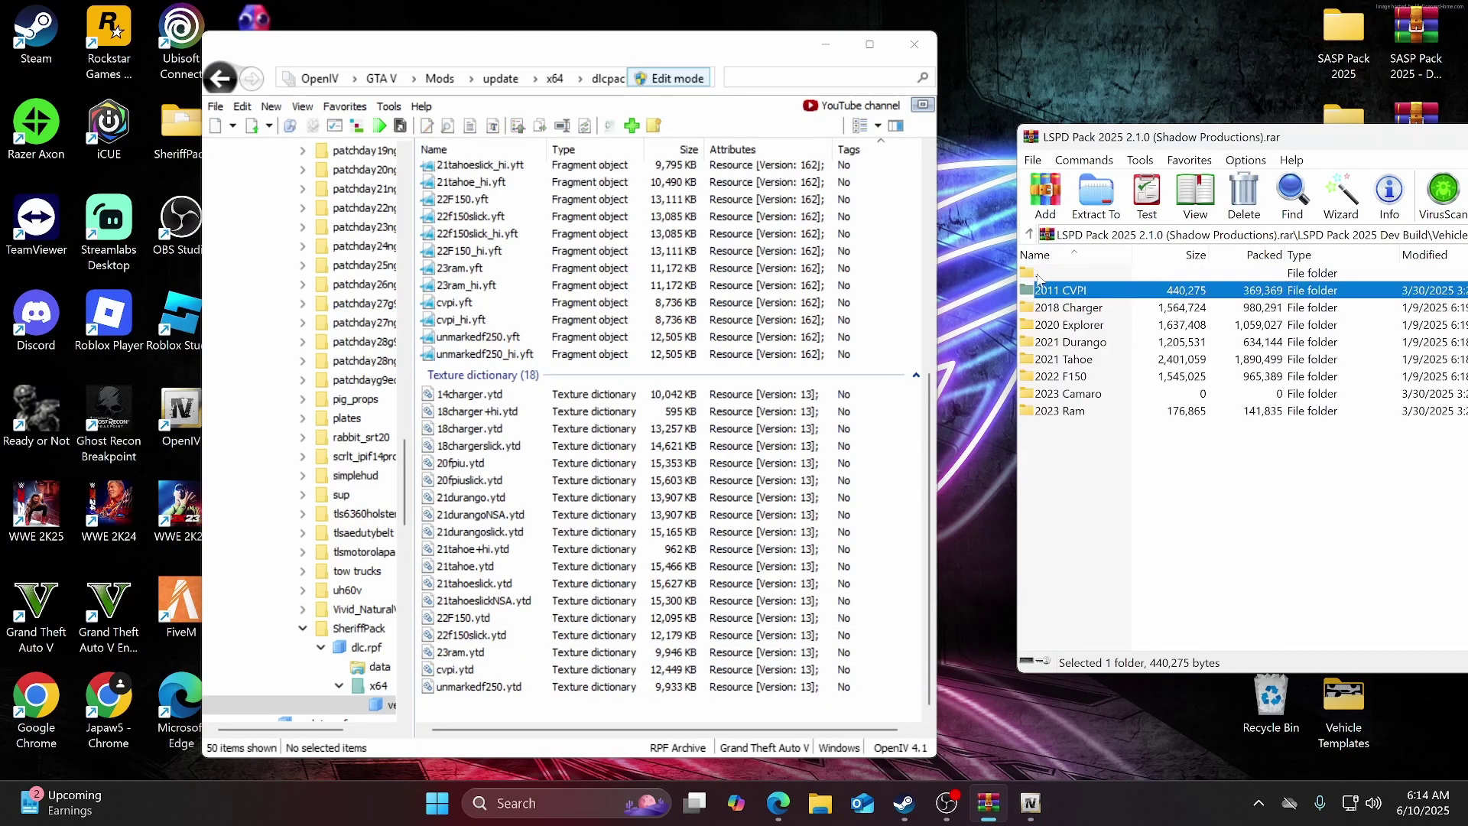
pyautogui.moveTo(1103, 145); pyautogui.dragTo(996, 148)
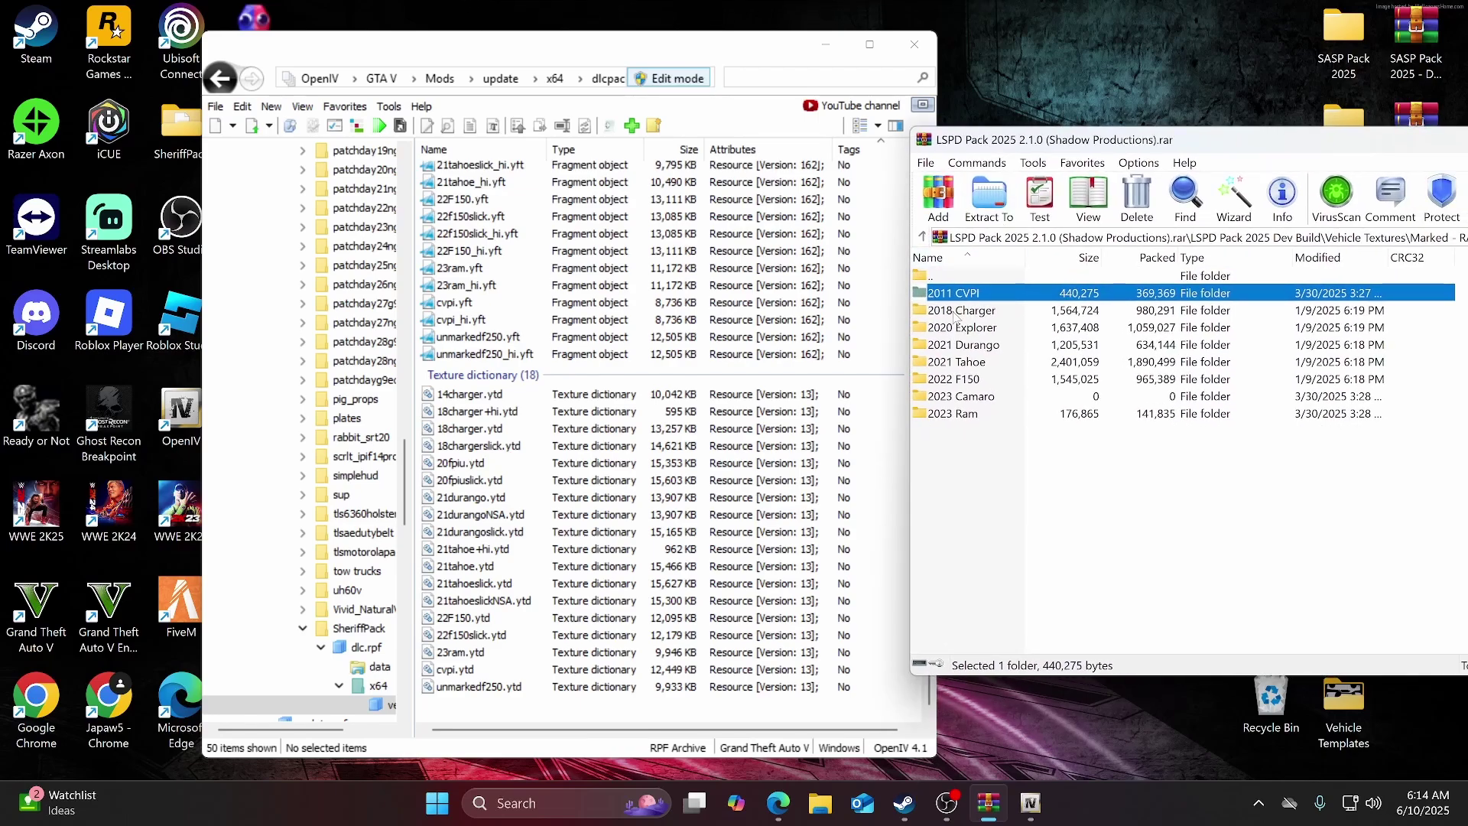
pyautogui.doubleClick(957, 312)
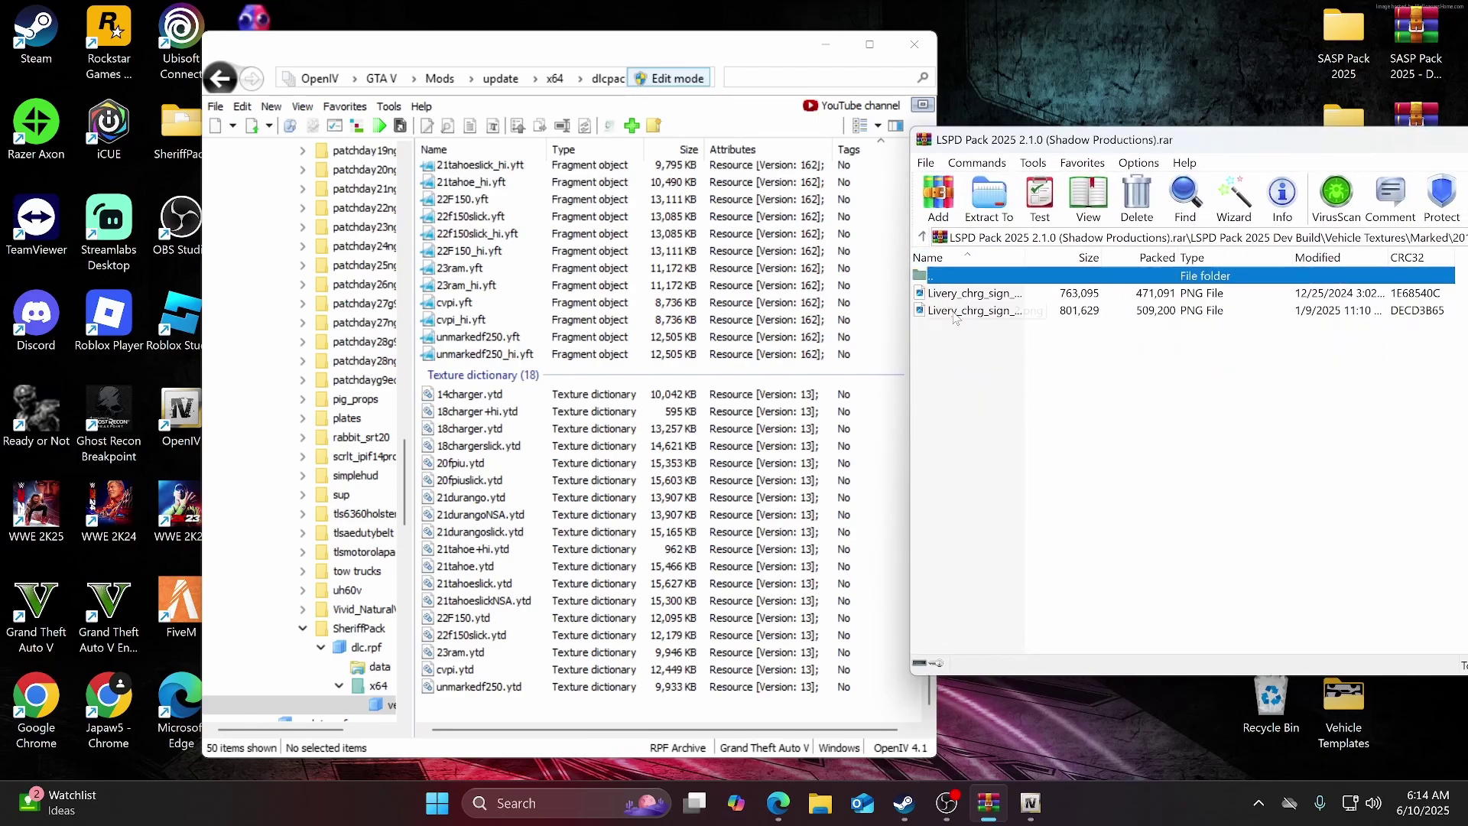
pyautogui.click(986, 358)
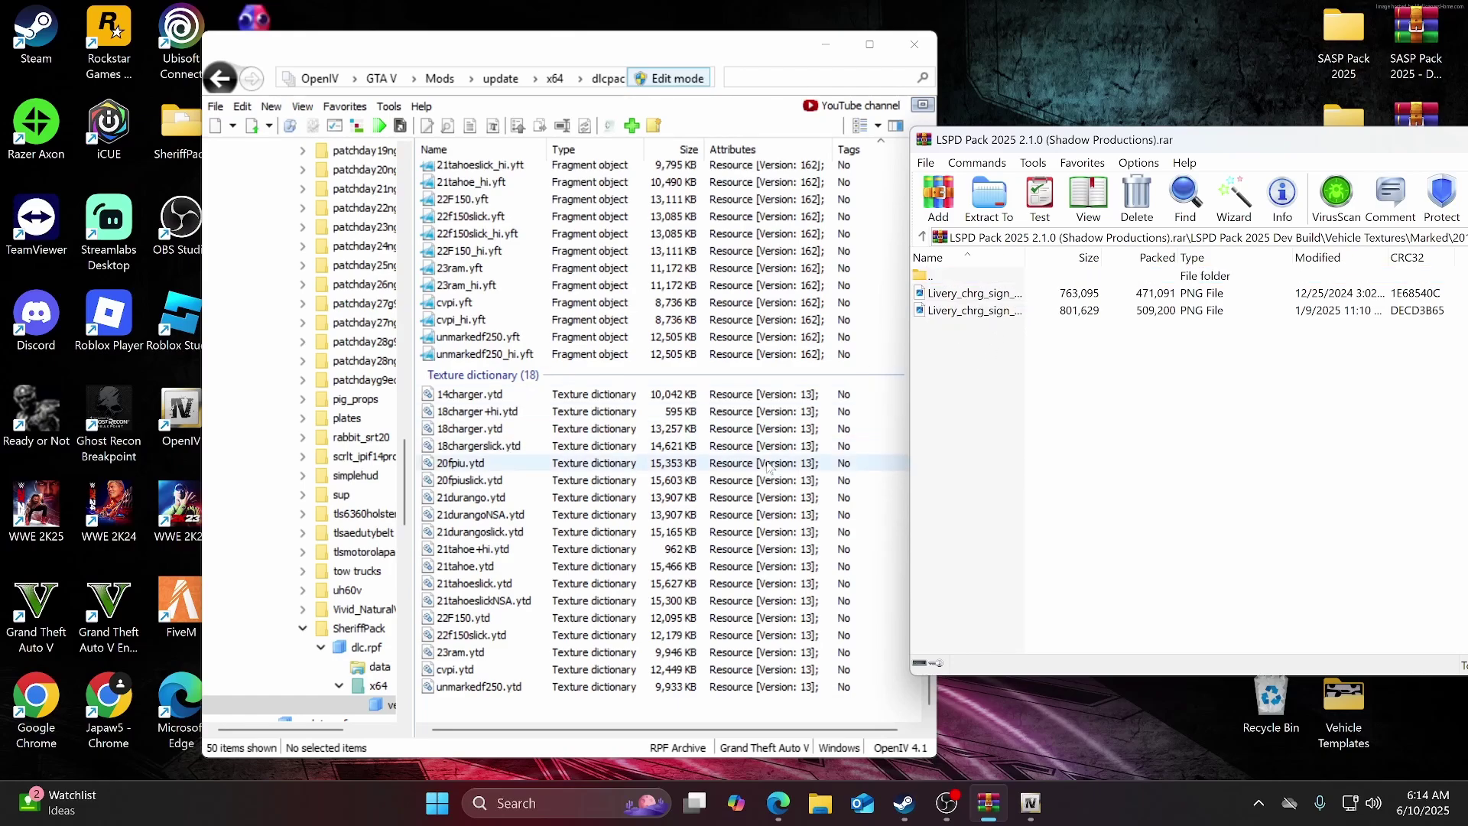
pyautogui.doubleClick(514, 413)
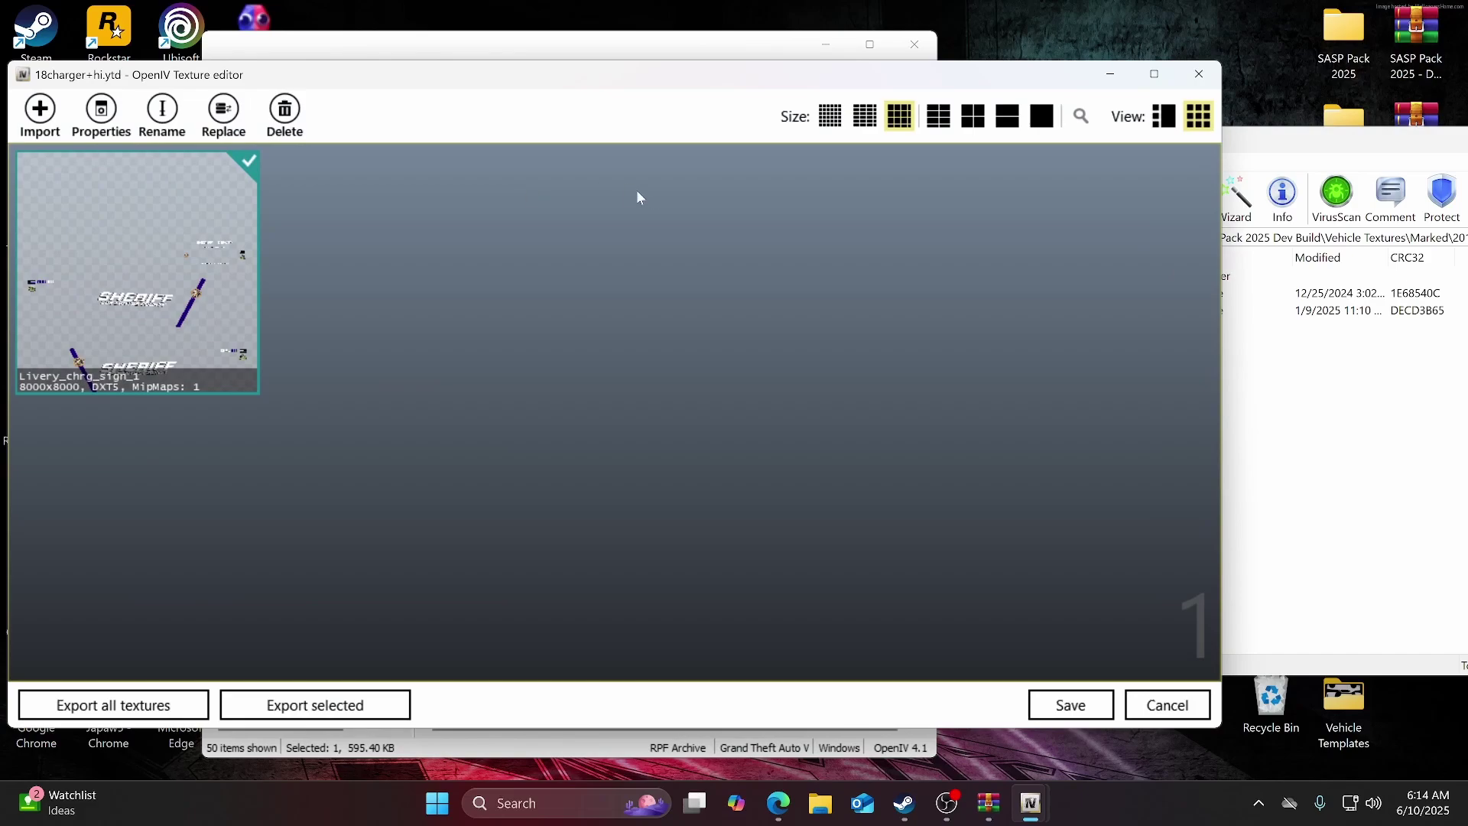
# Import both Livery_chrg_sign textures, 1 and 2, from the 2018 Charger folder into 18charger+hi.ytd and save the dictionary.
pyautogui.click(1326, 442)
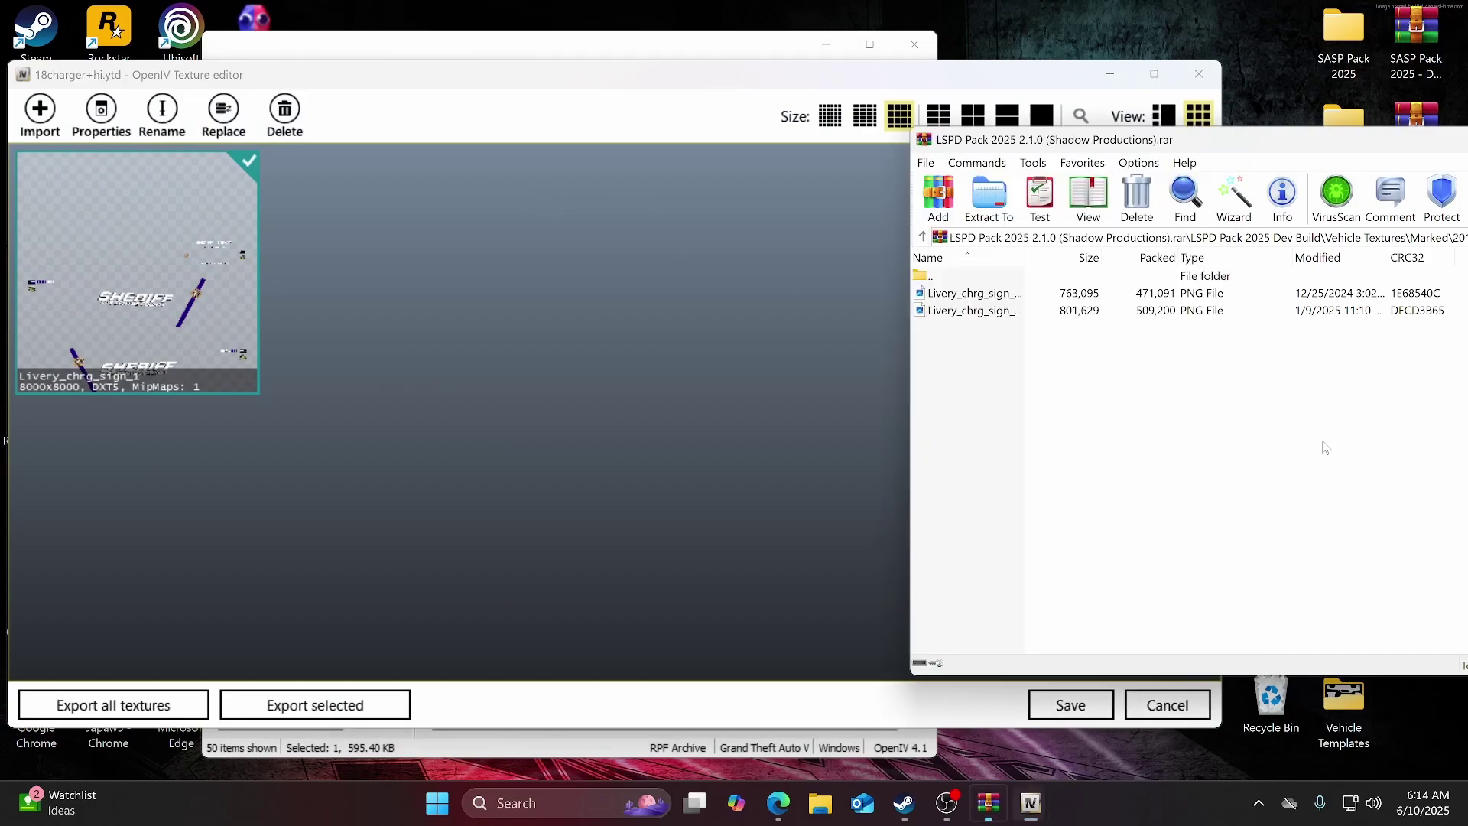
pyautogui.moveTo(979, 359); pyautogui.dragTo(992, 336)
pyautogui.moveTo(1009, 300); pyautogui.dragTo(711, 324)
pyautogui.click(1009, 345)
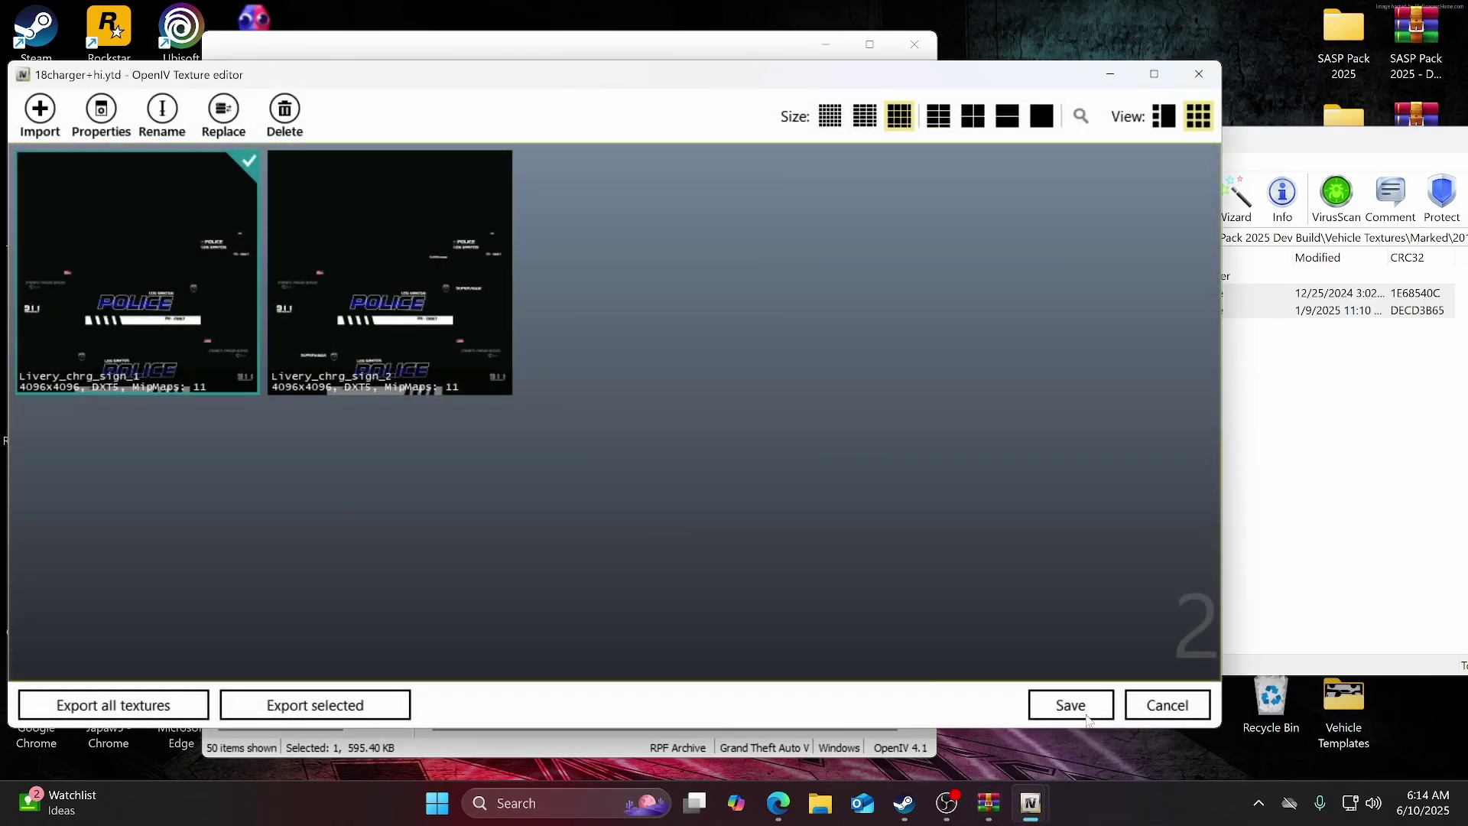
pyautogui.click(1086, 716)
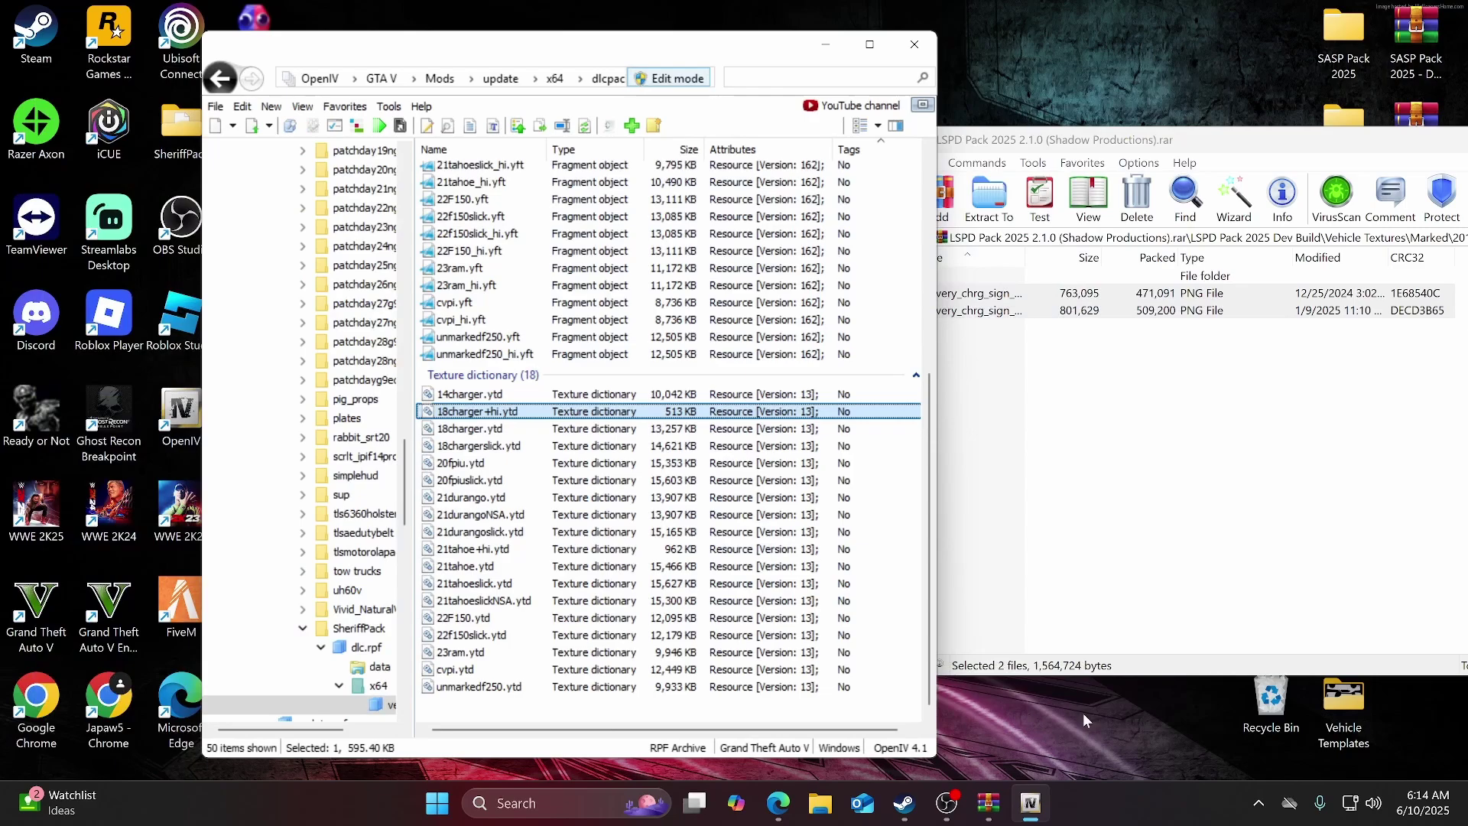
# Open 18charger.ytd in the texture editor and locate the Livery_chrg_sign_1 texture.
pyautogui.click(492, 430)
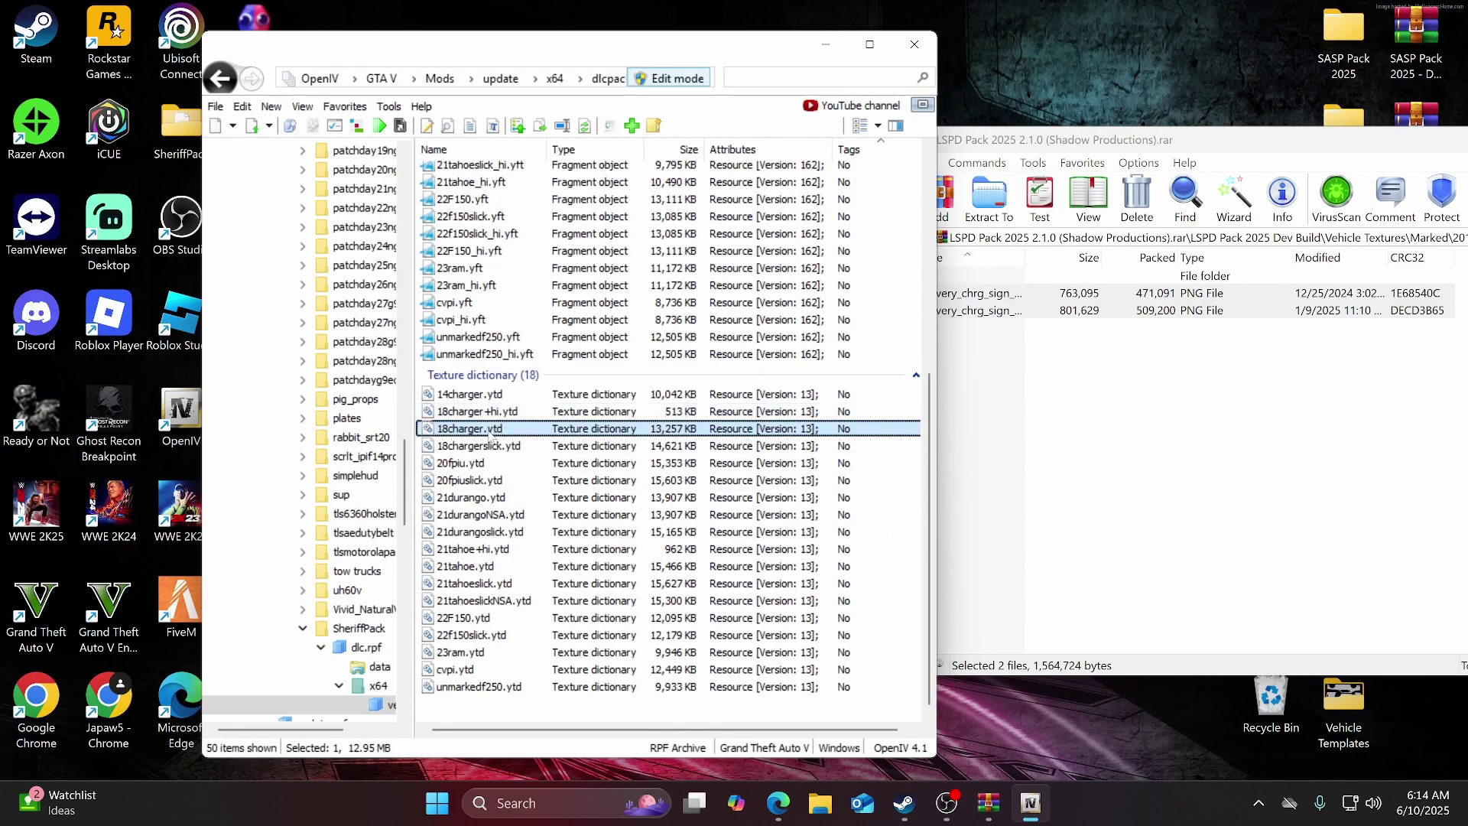
pyautogui.doubleClick(493, 429)
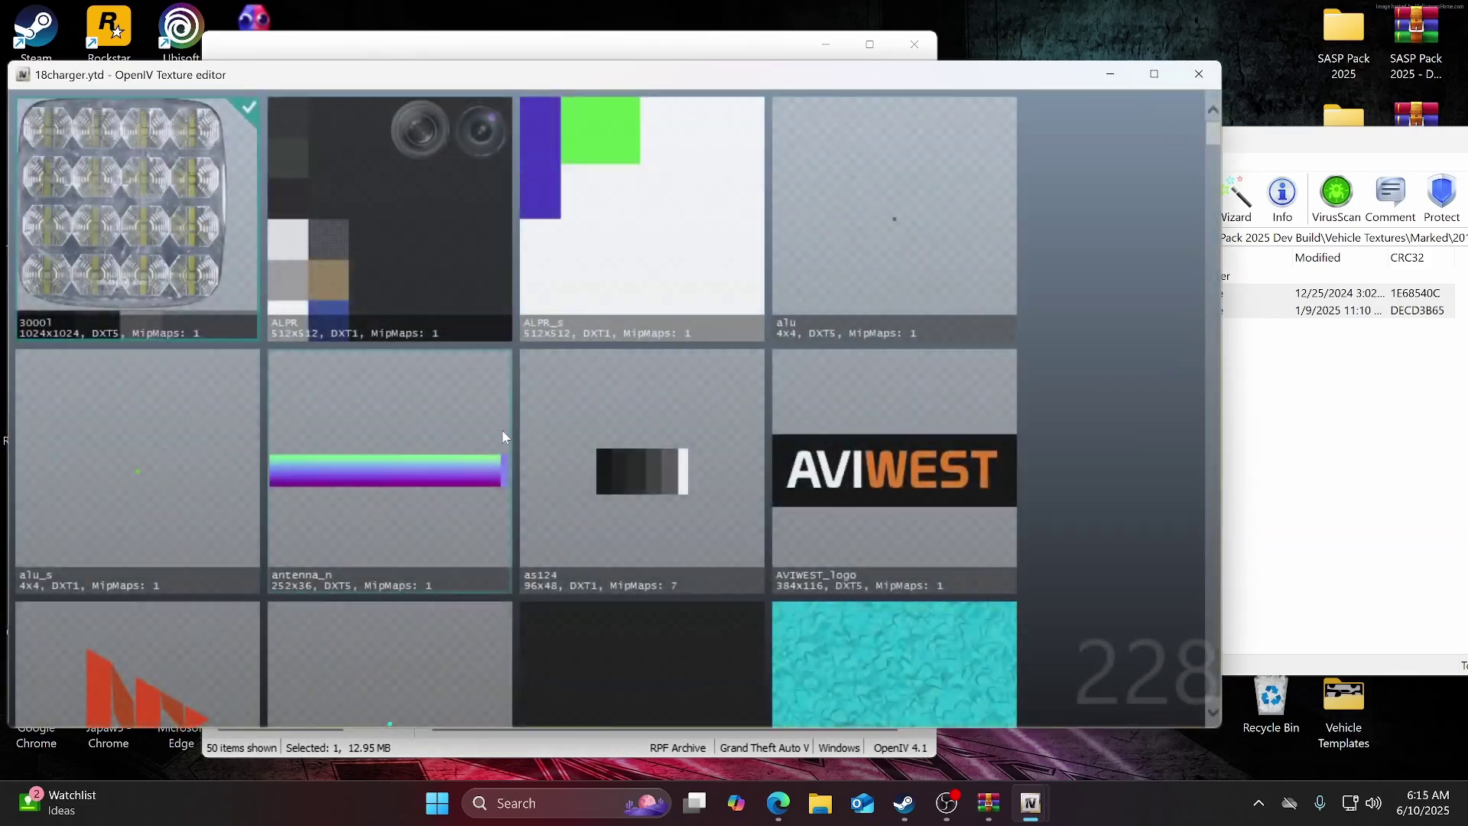
pyautogui.scroll(-5, 410, 328)
pyautogui.scroll(-3, 413, 302)
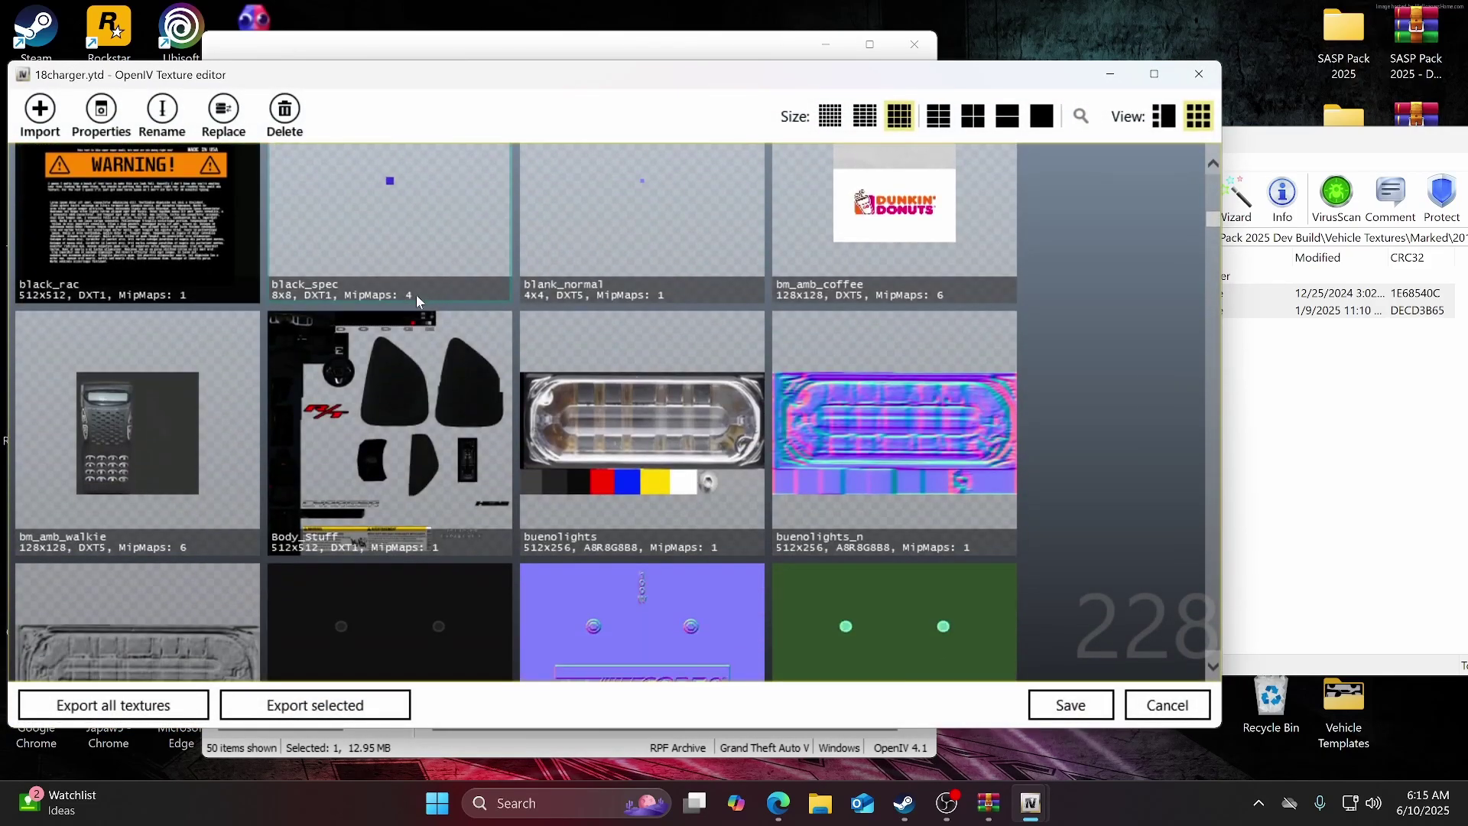
pyautogui.scroll(1, 459, 290)
pyautogui.scroll(-1, 535, 313)
pyautogui.scroll(-5, 552, 313)
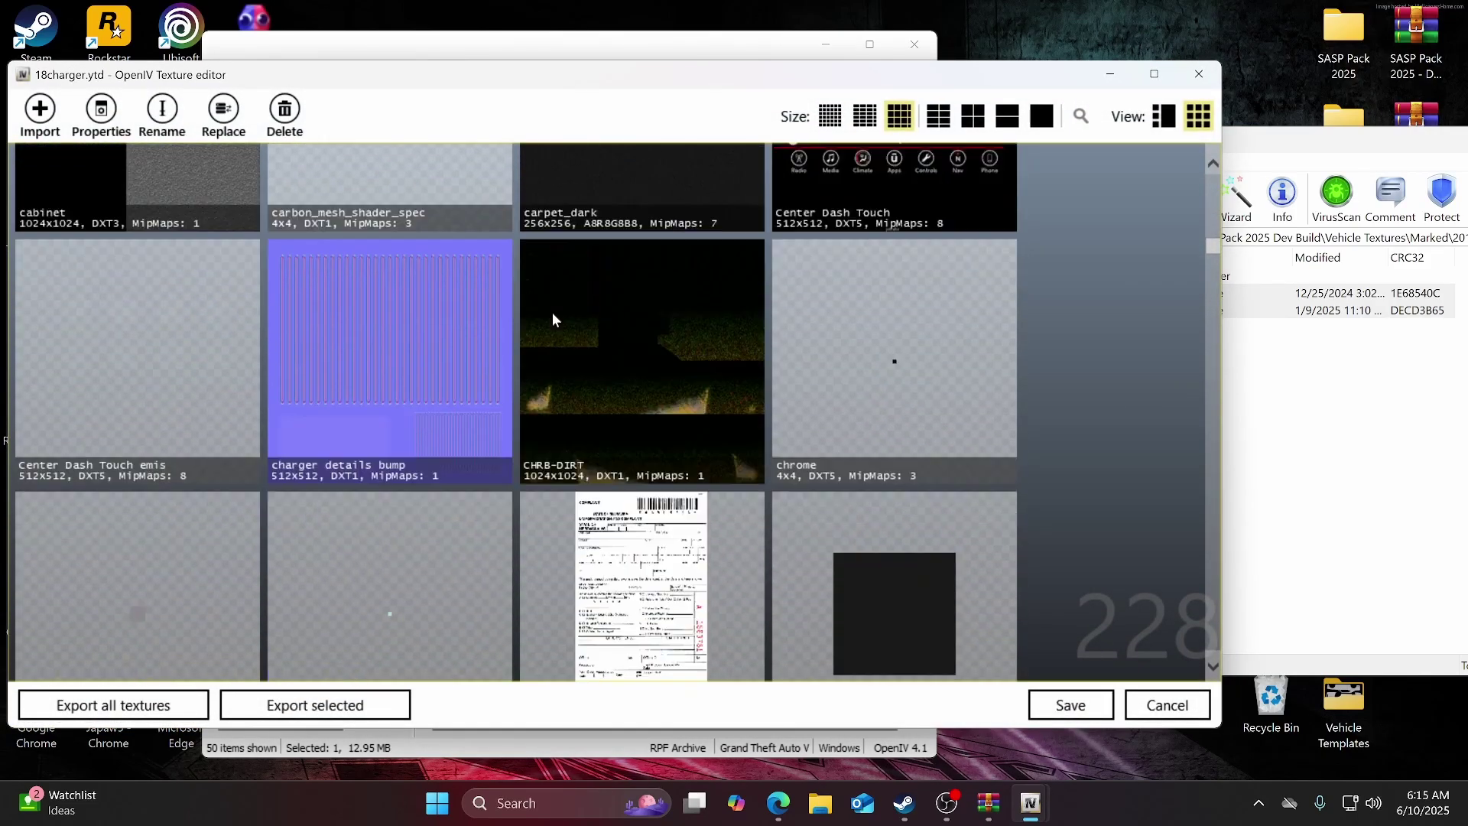
pyautogui.scroll(-10, 552, 316)
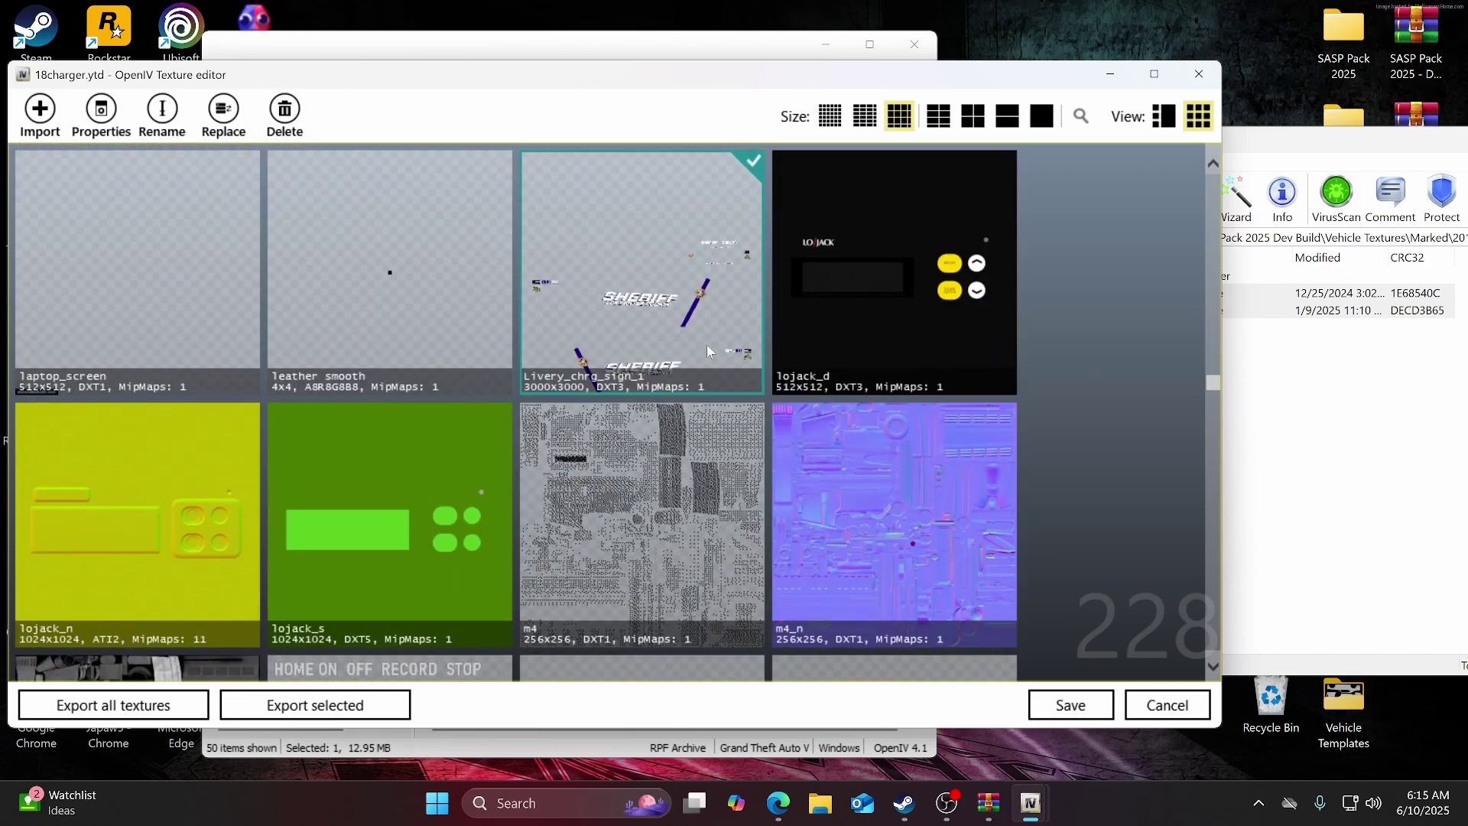
# Import both Livery_chrg_sign PNG files into 18charger.ytd with automatic MipMap generation and texture format, and save the dictionary.
pyautogui.click(1297, 460)
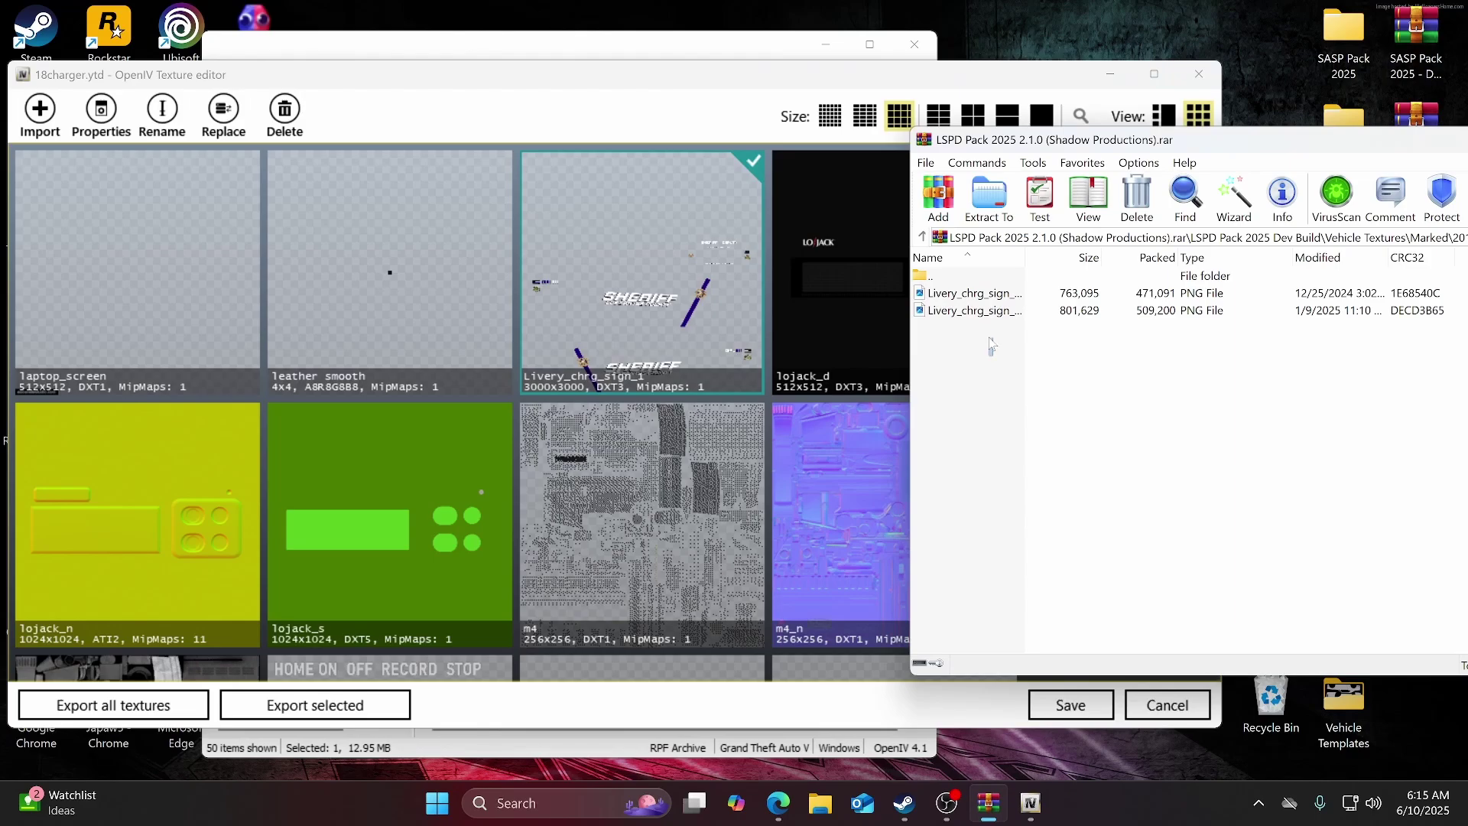
pyautogui.moveTo(992, 356); pyautogui.dragTo(736, 347)
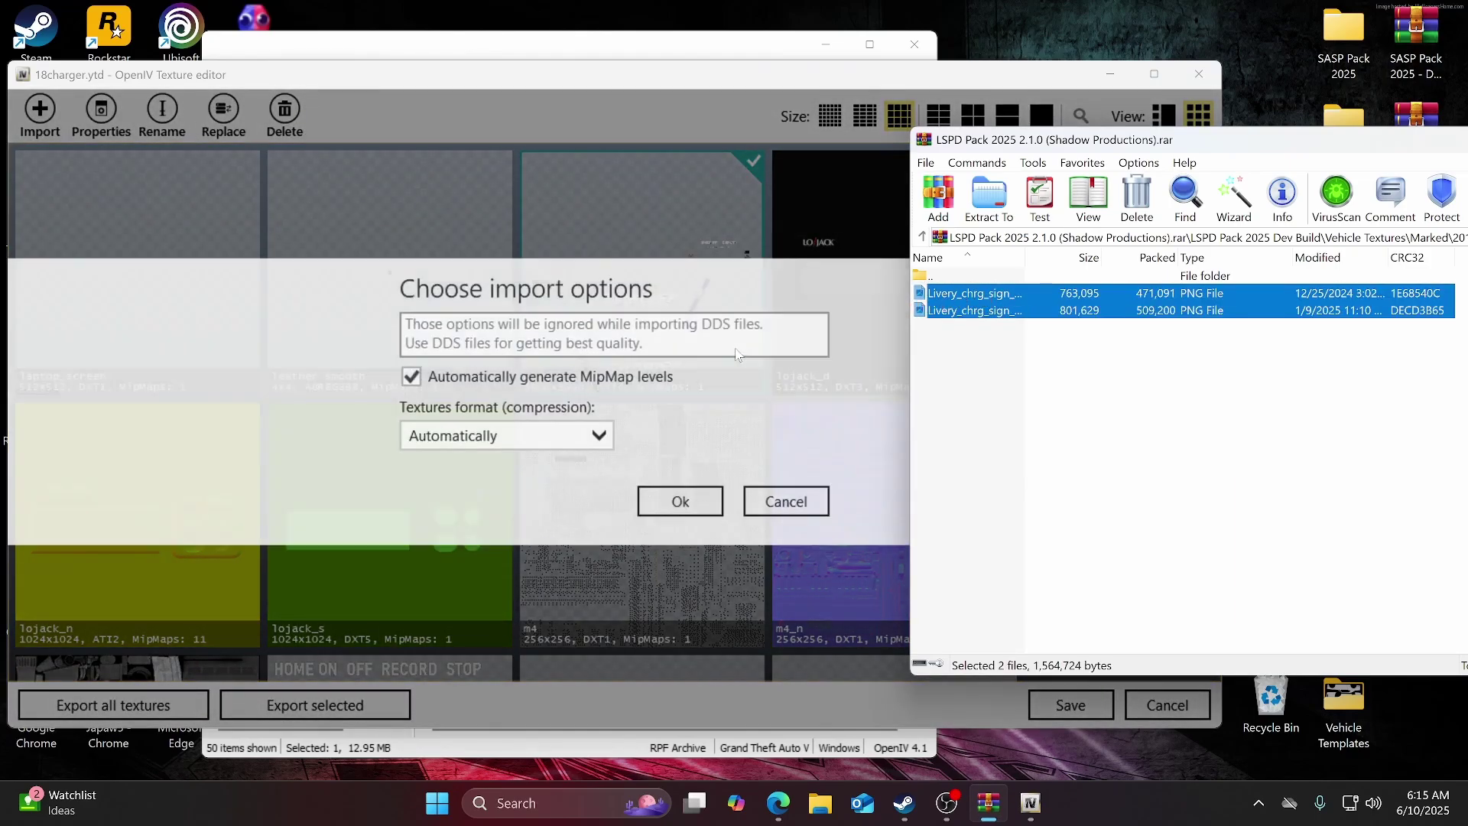
pyautogui.click(656, 510)
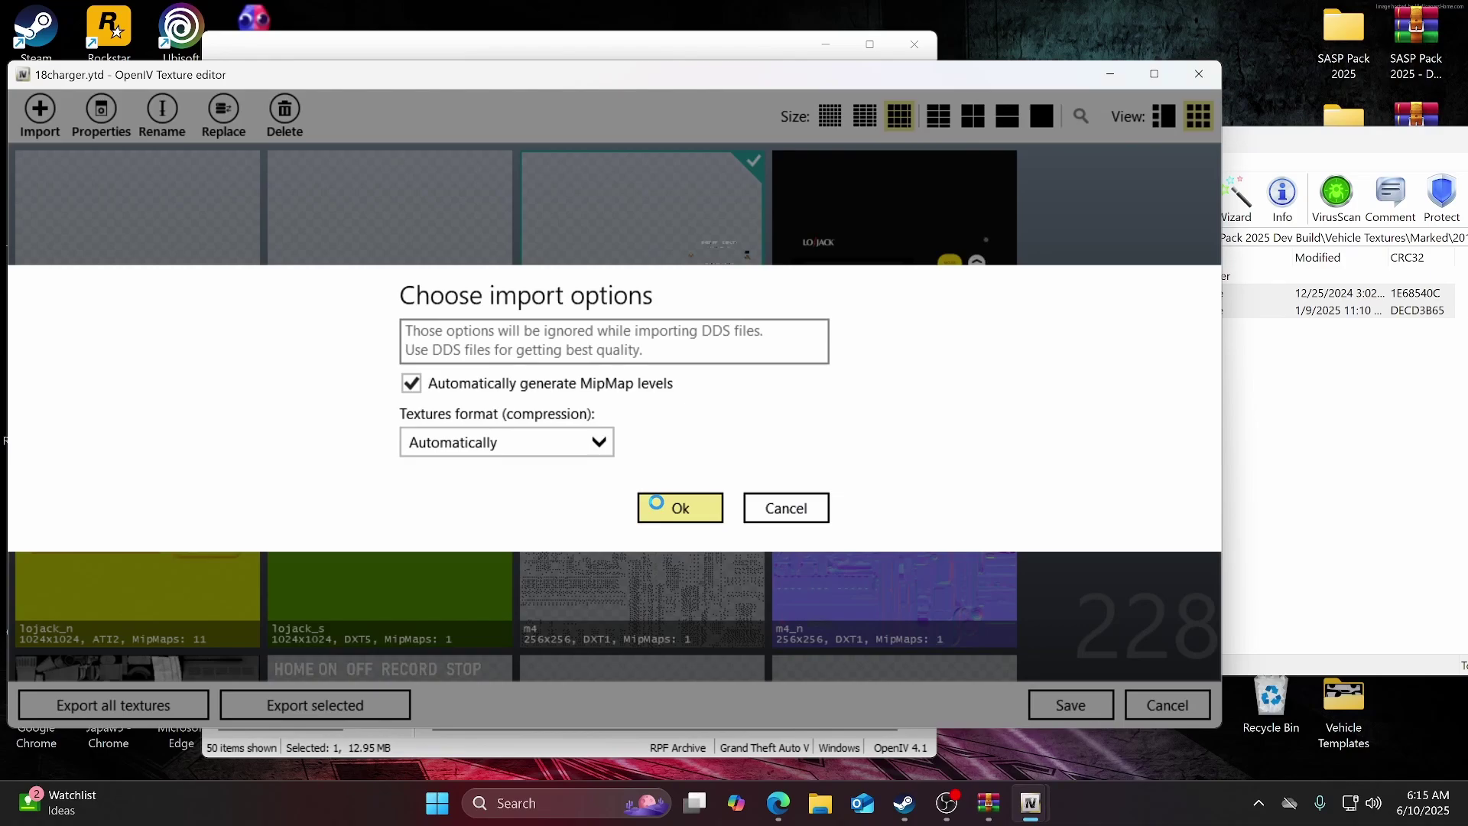
pyautogui.scroll(-5, 658, 529)
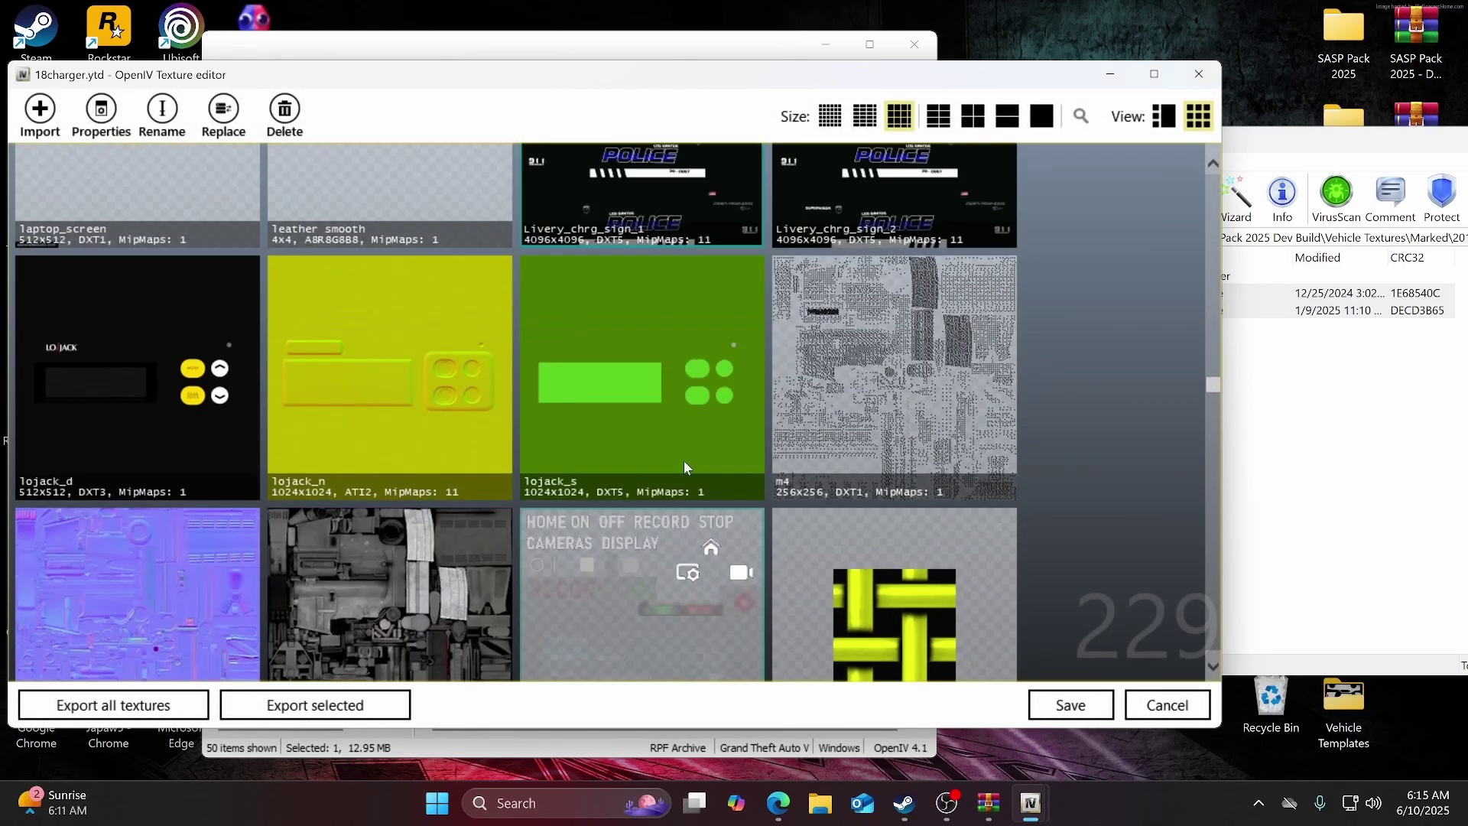
pyautogui.scroll(2, 683, 466)
pyautogui.click(1070, 704)
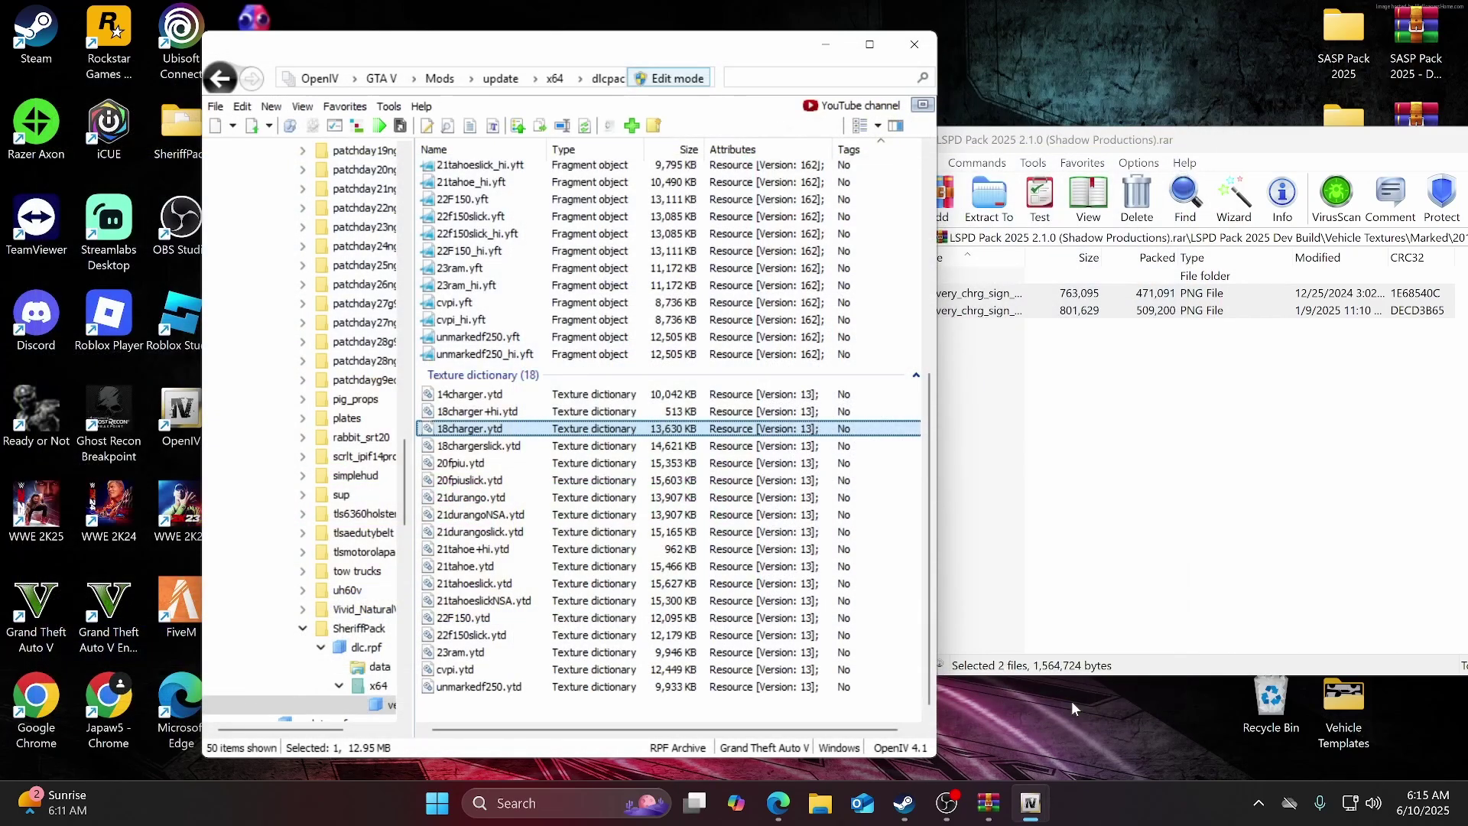
# Open the 2020 Explorer folder under Marked in the archive and 20fpiu.ytd in the OpenIV texture editor.
pyautogui.click(1044, 499)
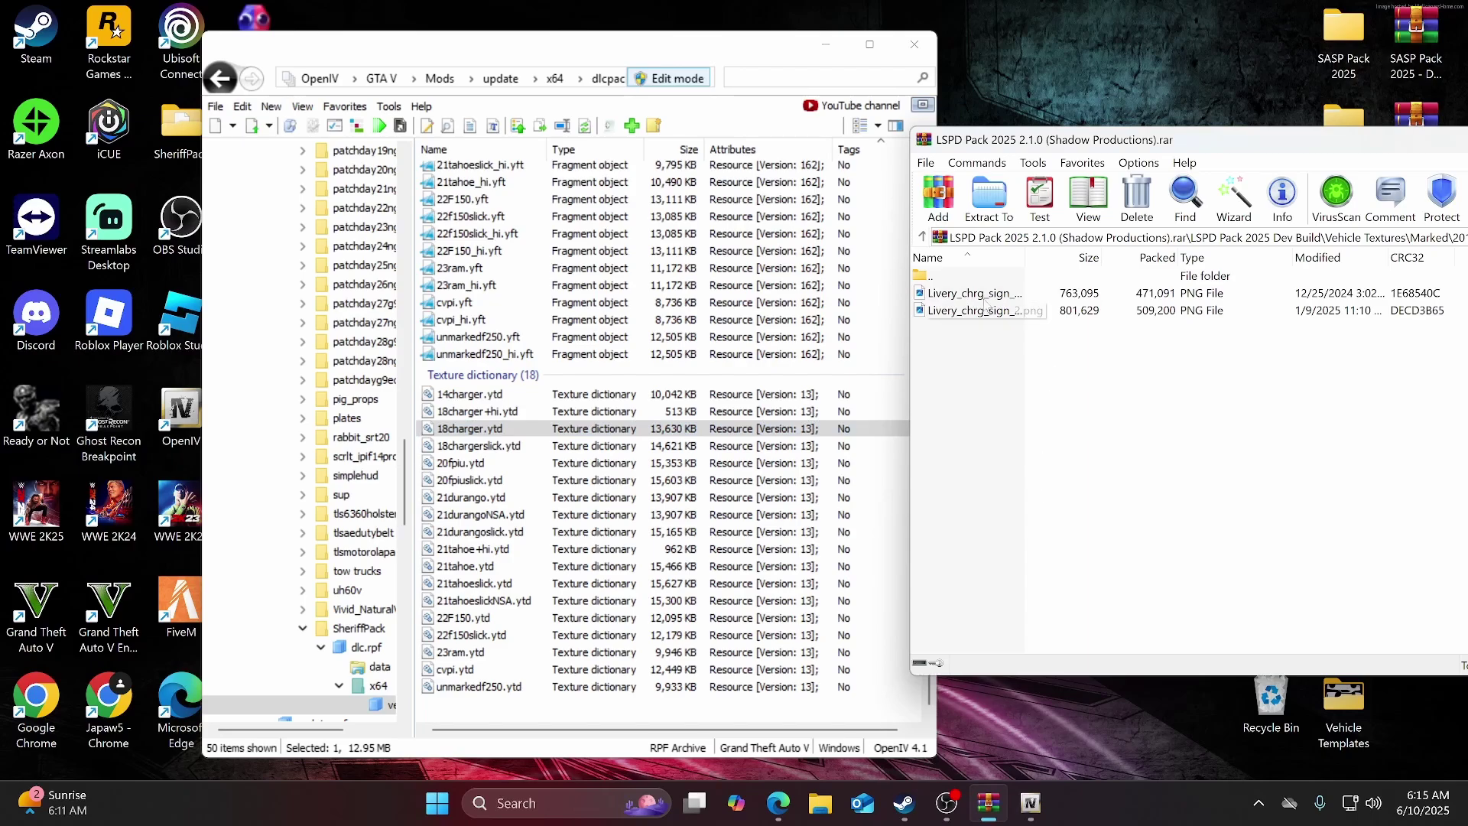
pyautogui.click(1009, 280)
pyautogui.doubleClick(1009, 280)
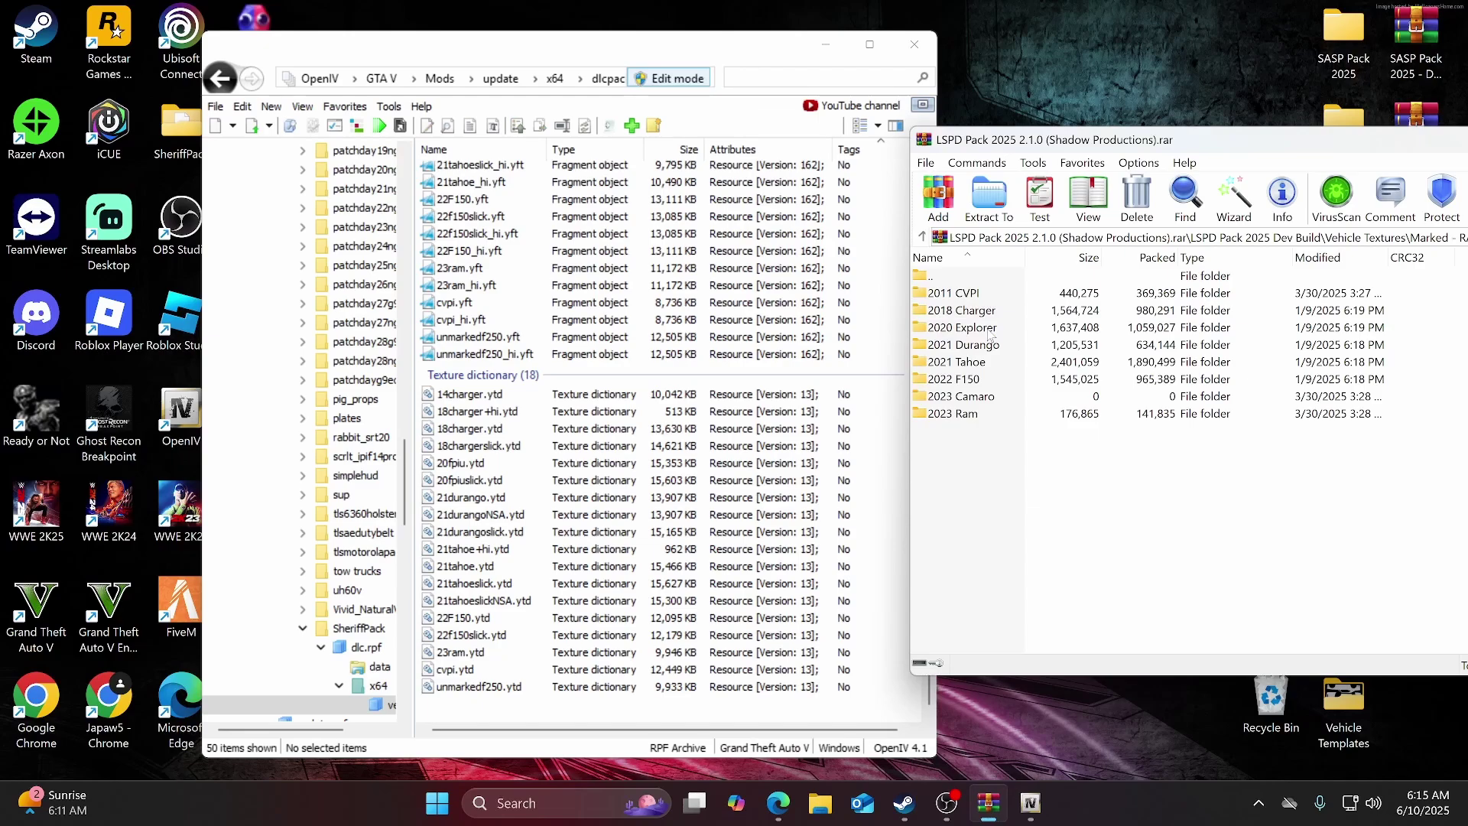
pyautogui.doubleClick(962, 327)
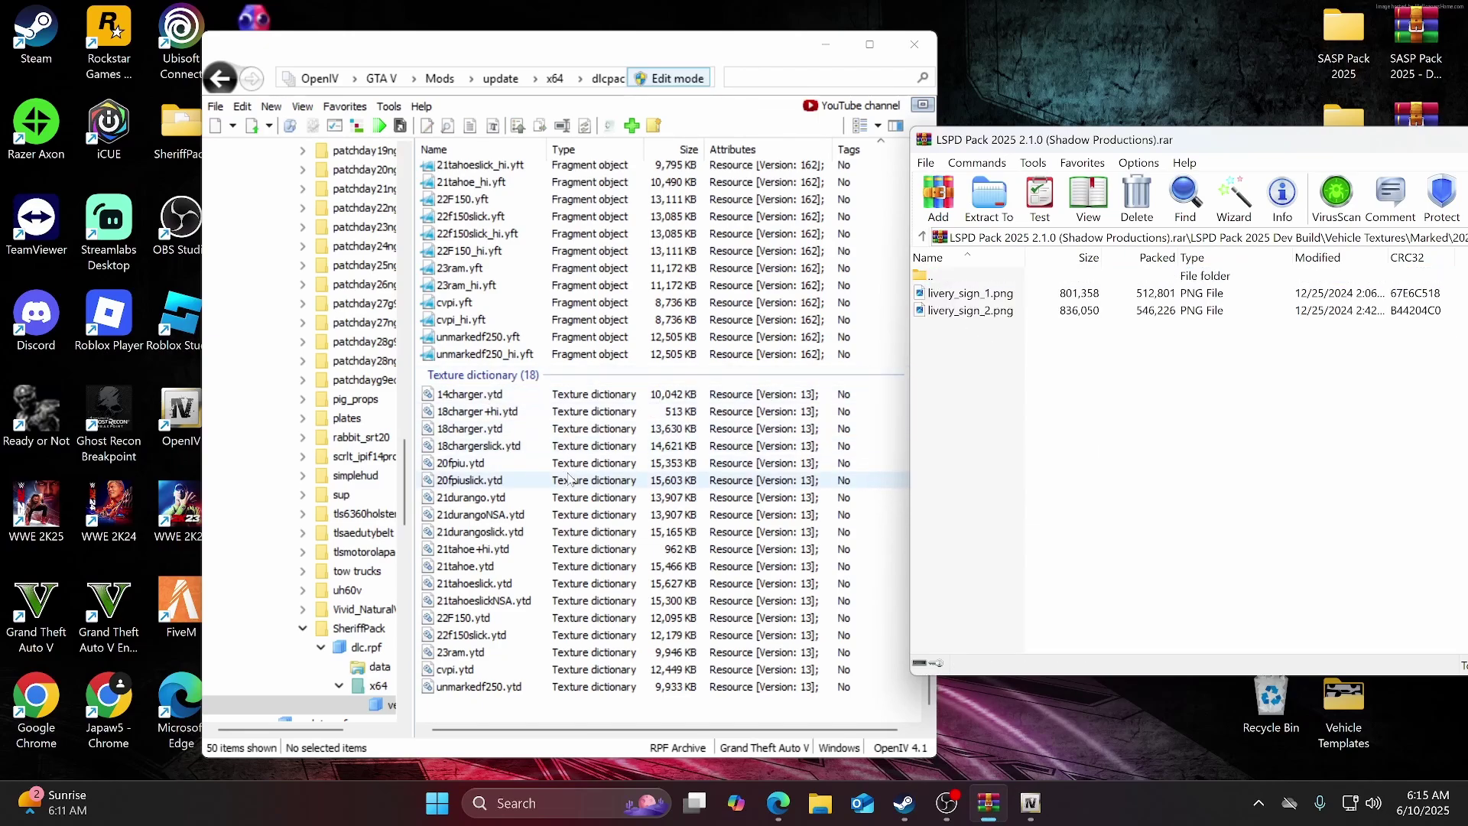
pyautogui.click(482, 463)
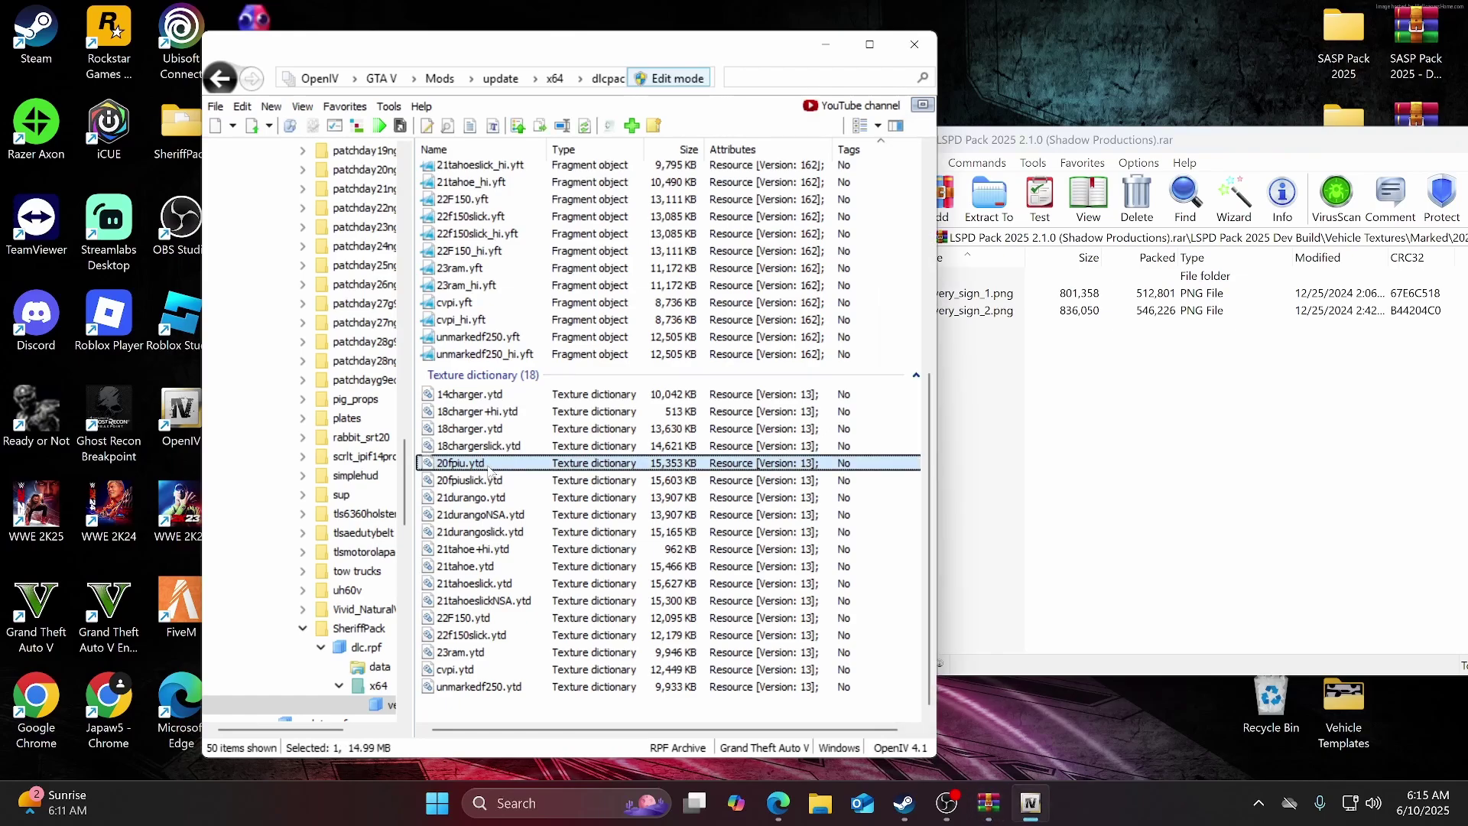
pyautogui.doubleClick(488, 466)
# Find the livery_sign_1 texture in 20fpiu.ytd, import livery_sign_1.png and livery_sign_2.png with automatic MipMaps and format, and save.
pyautogui.scroll(-2, 550, 390)
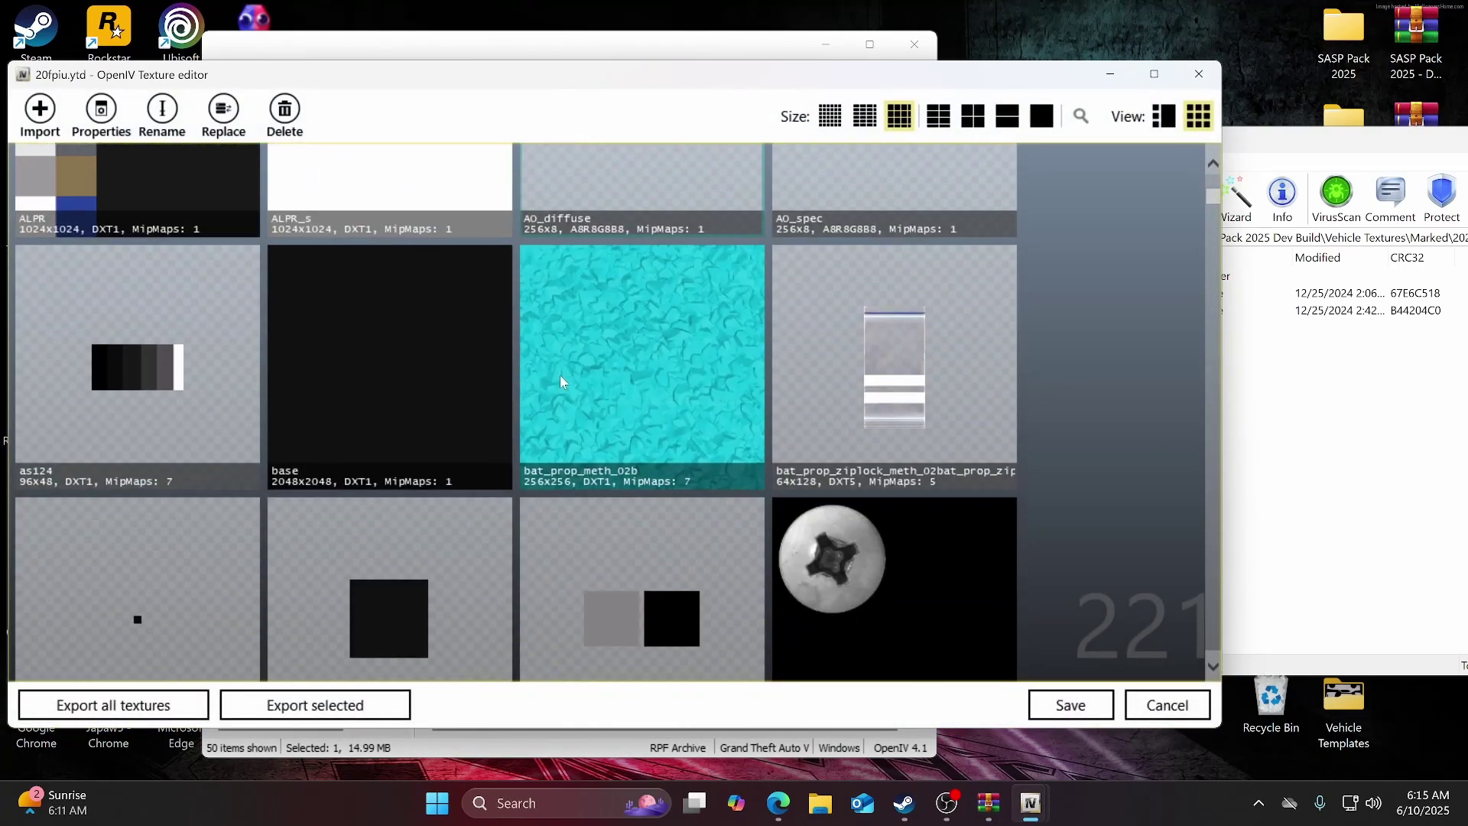
pyautogui.scroll(-15, 560, 373)
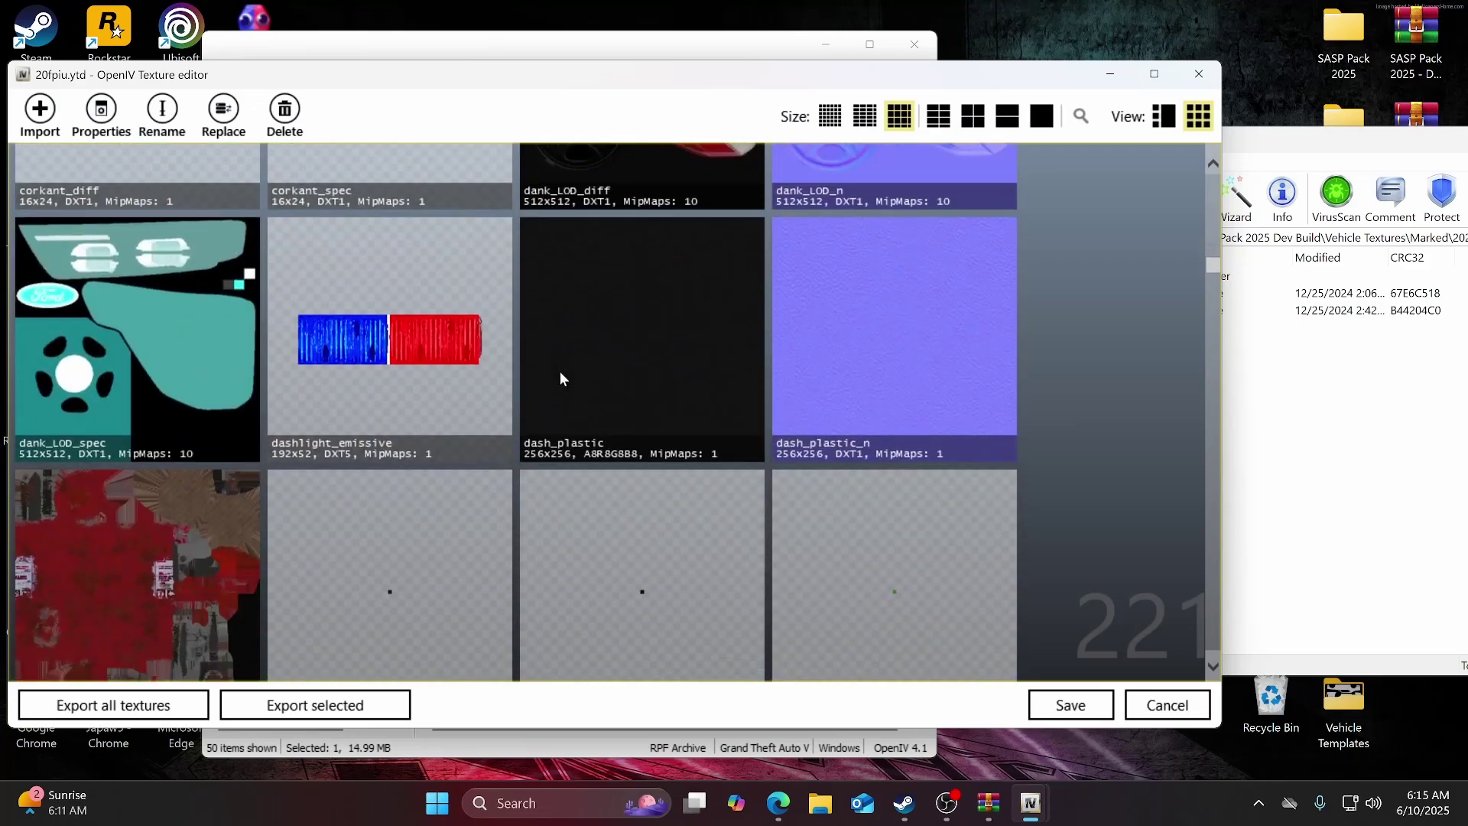
pyautogui.scroll(-15, 560, 373)
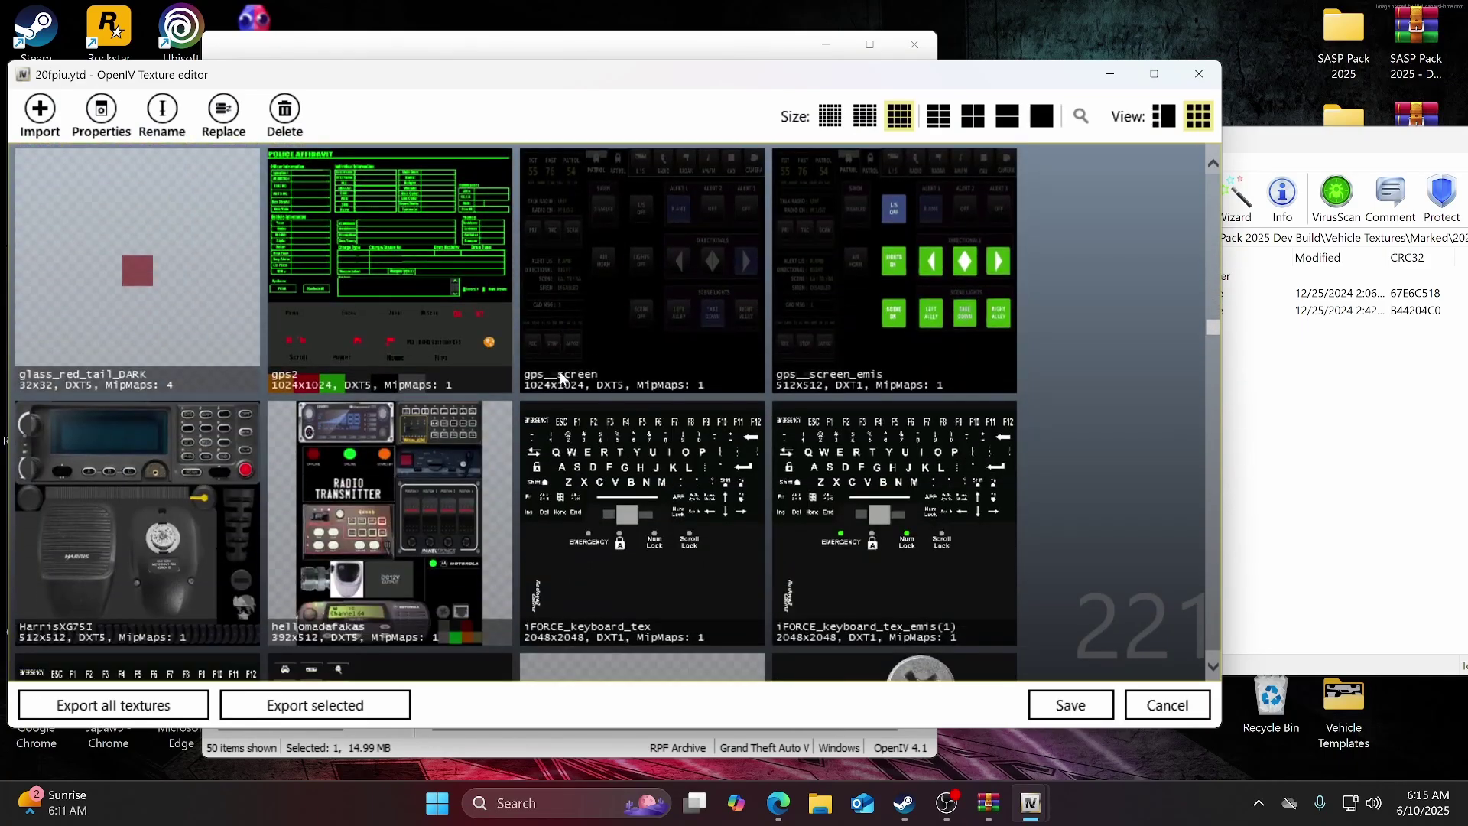
pyautogui.scroll(-15, 559, 374)
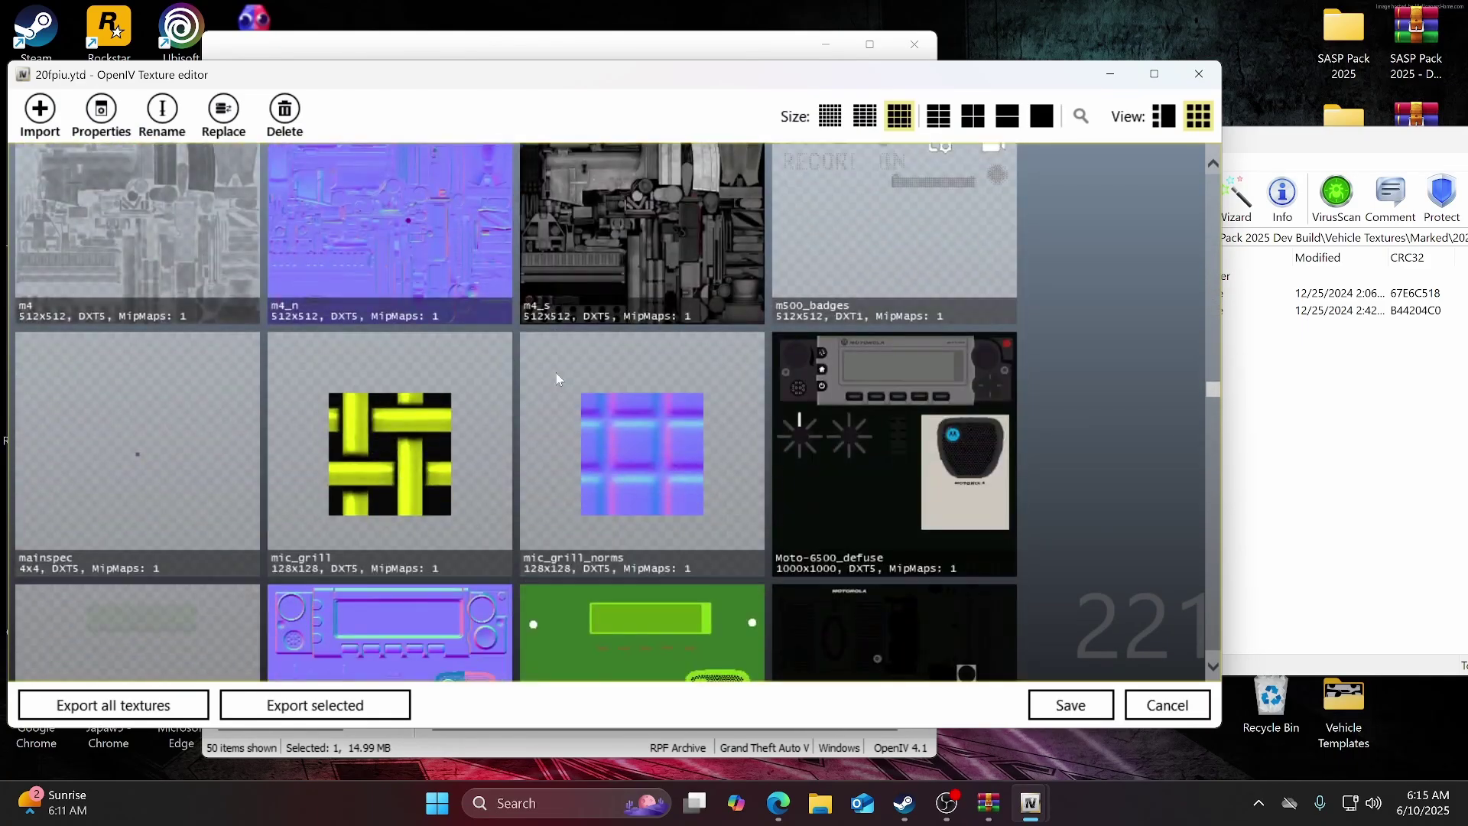
pyautogui.scroll(3, 556, 373)
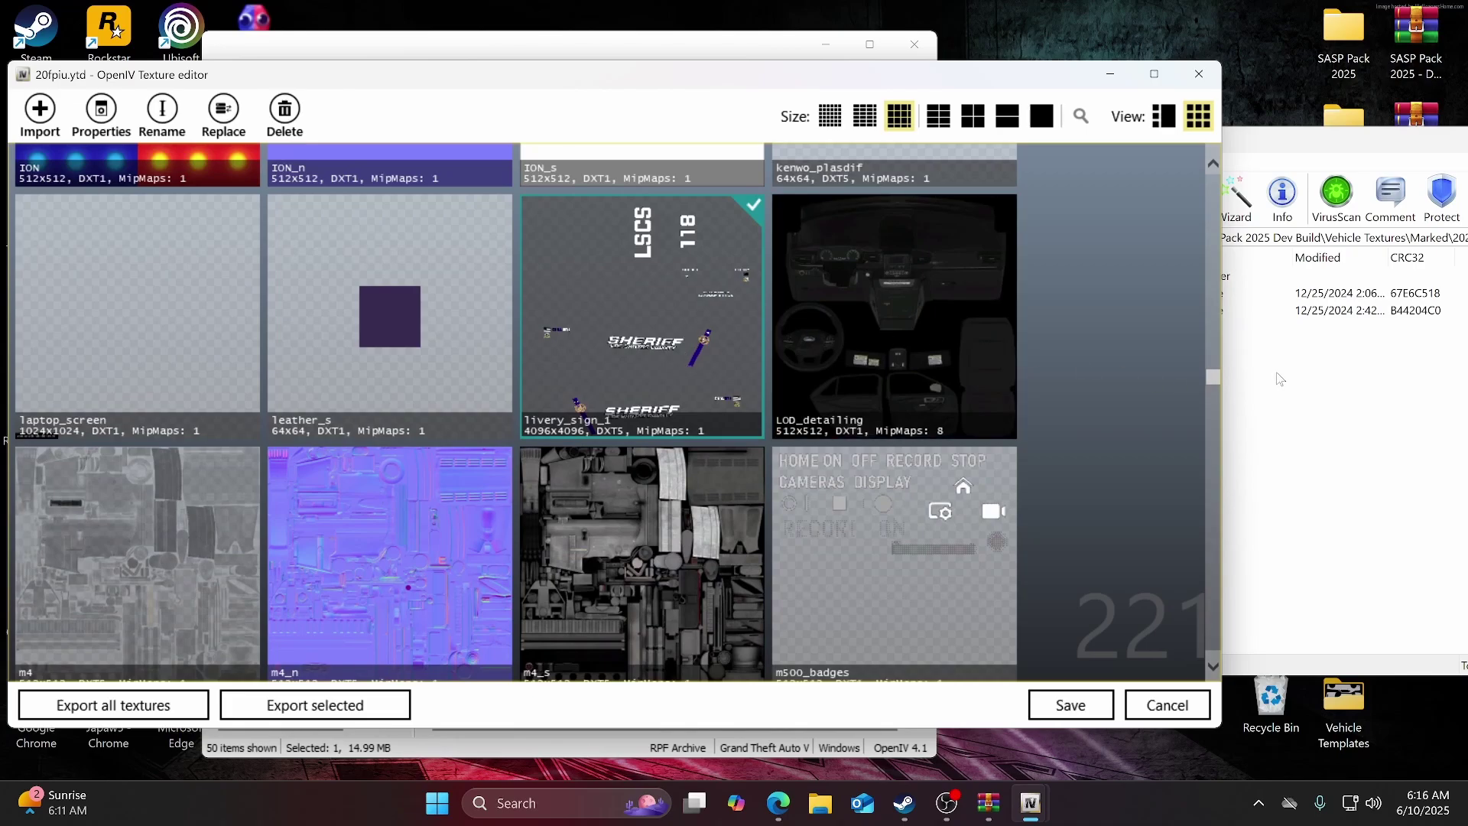
pyautogui.click(1317, 405)
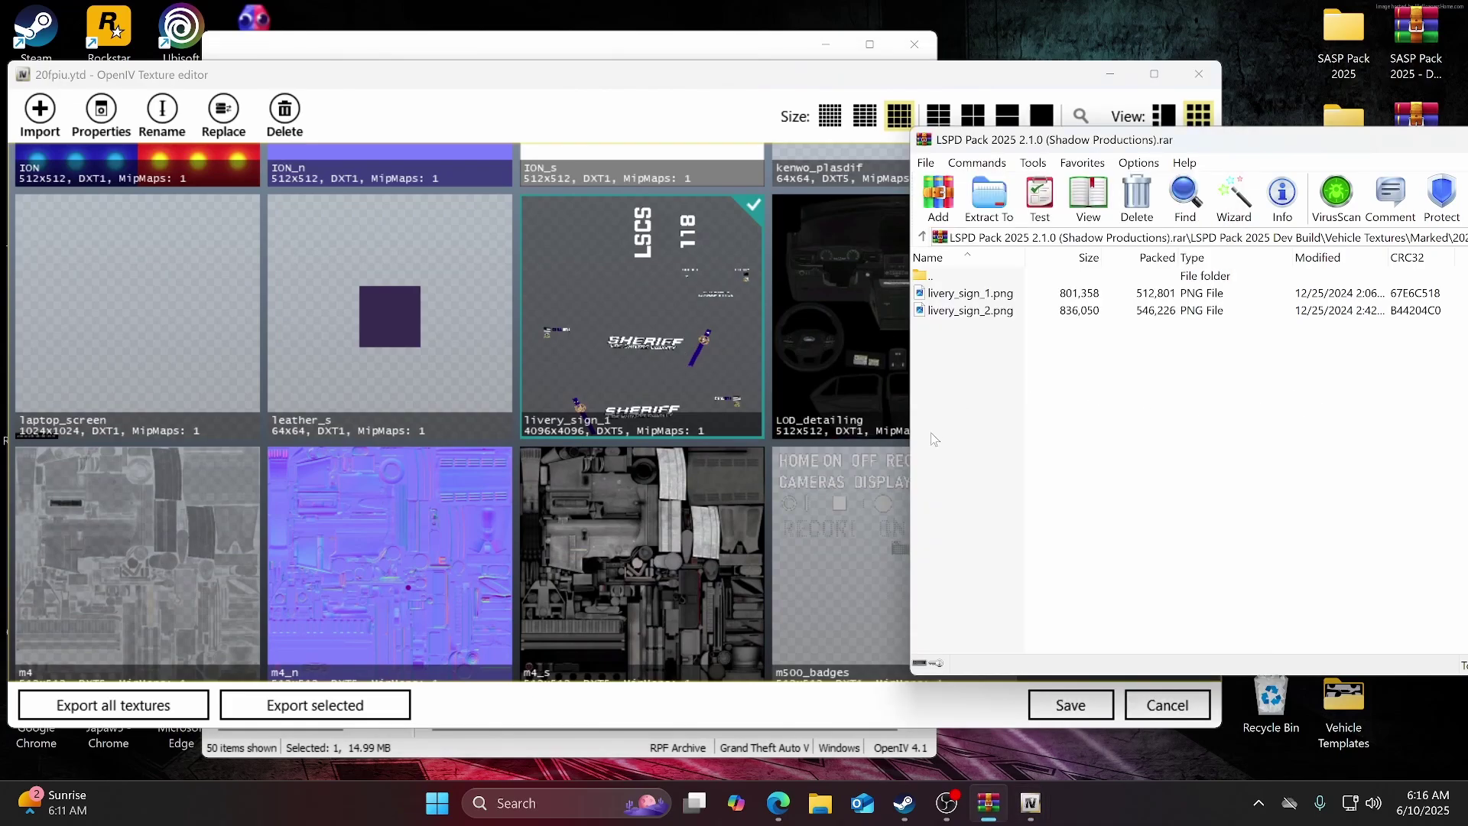
pyautogui.moveTo(1000, 376); pyautogui.dragTo(692, 374)
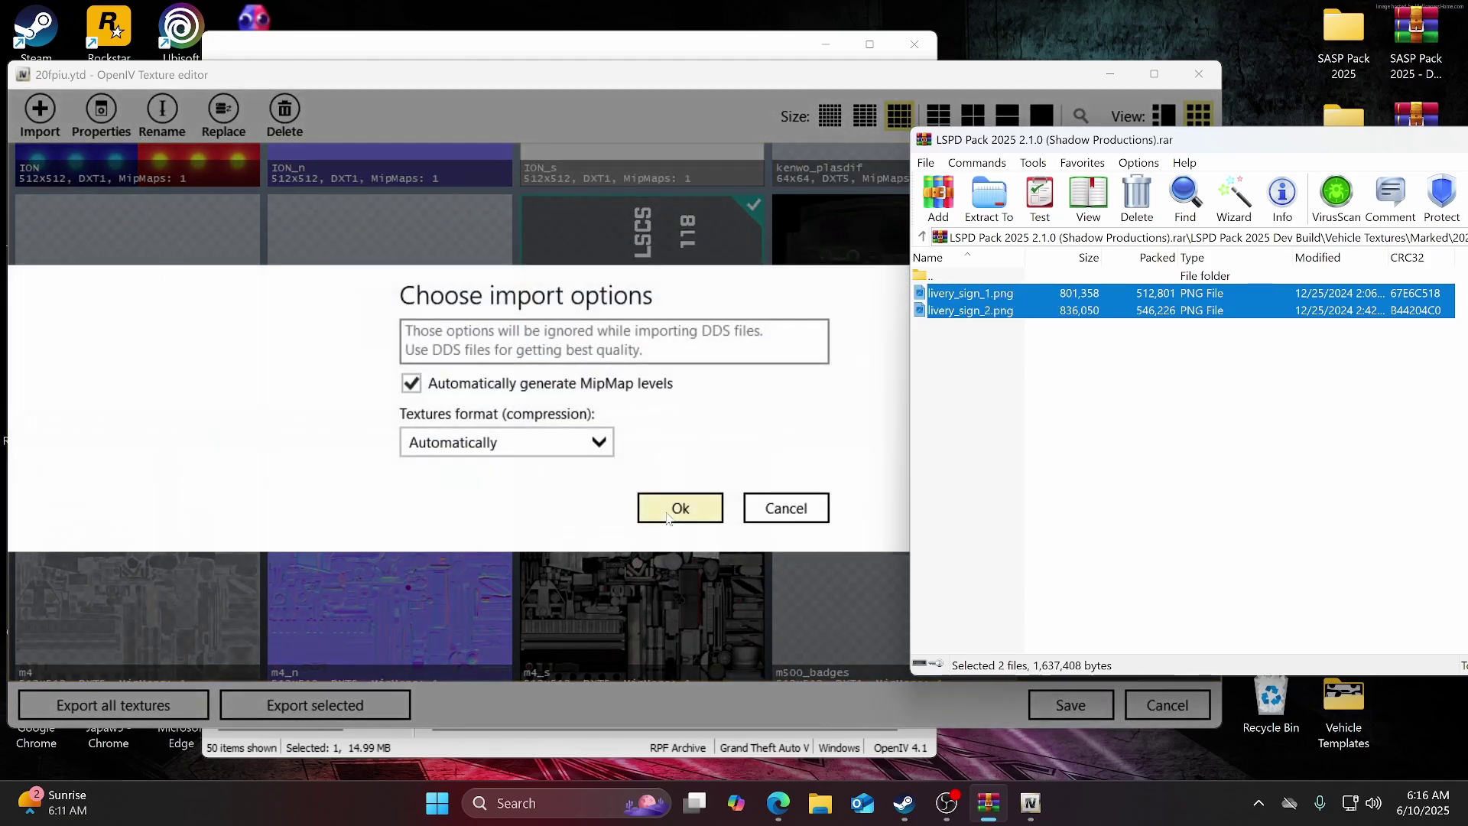
pyautogui.click(669, 514)
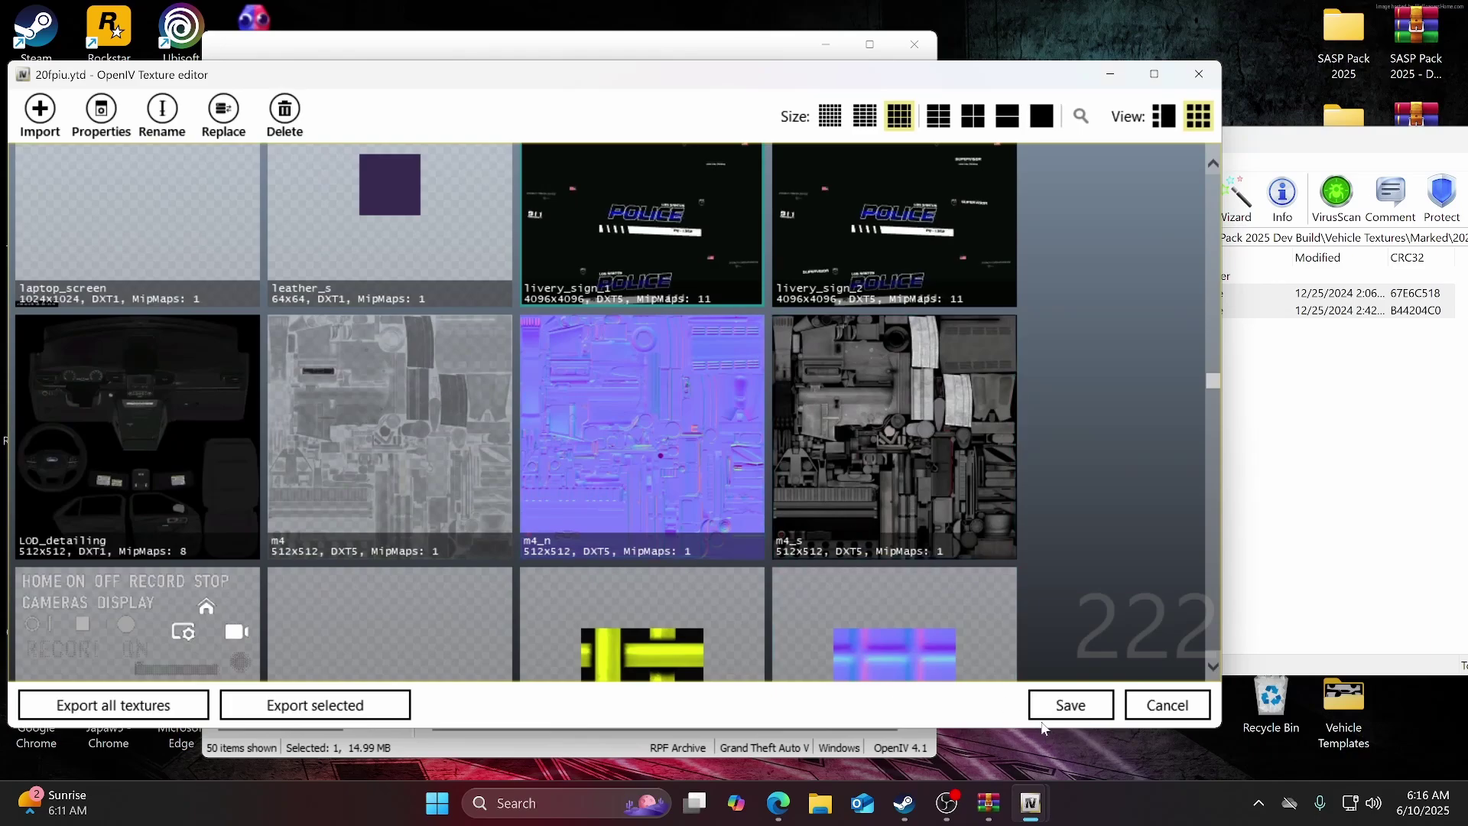
pyautogui.click(1061, 705)
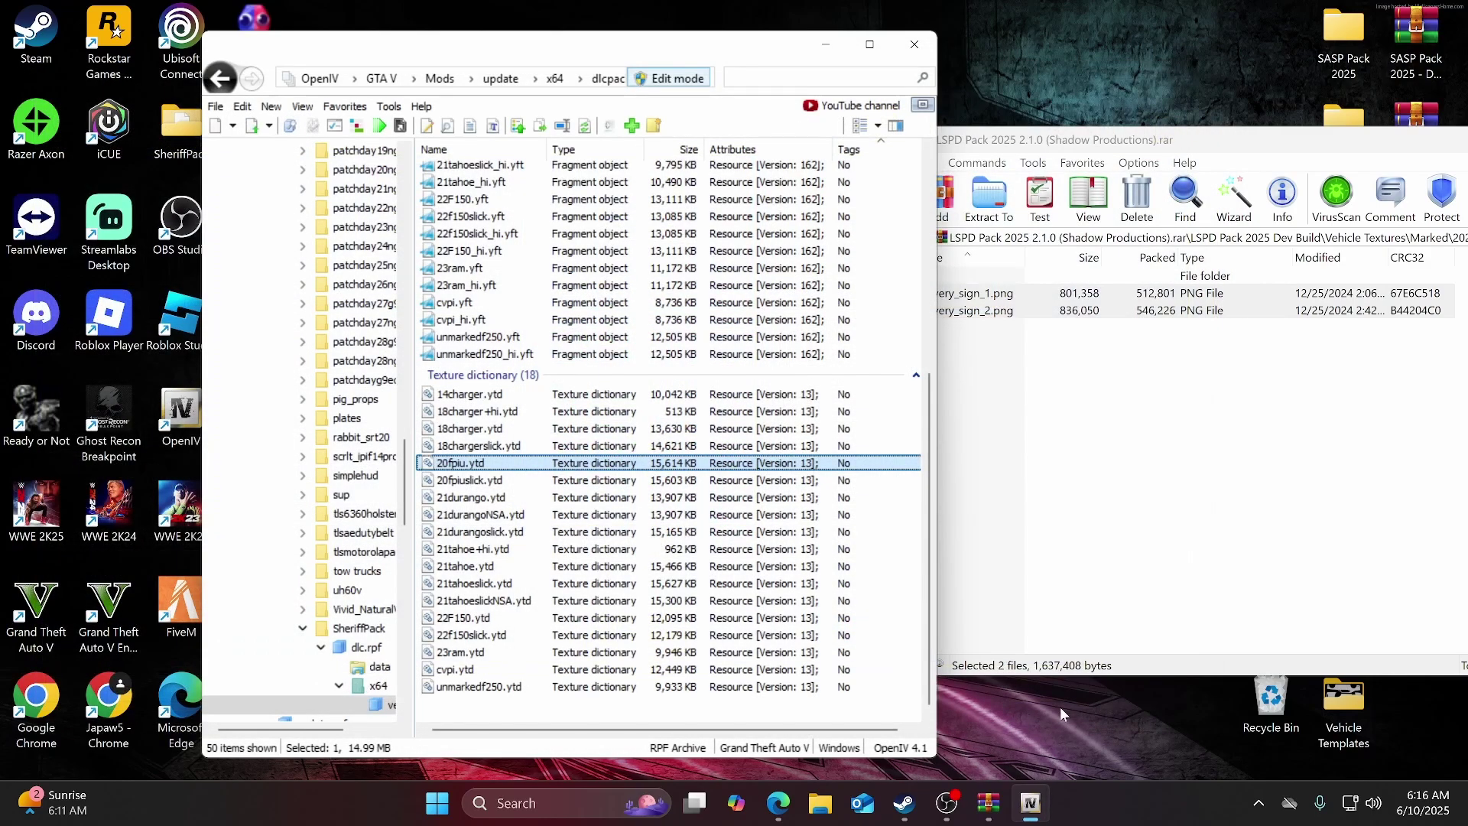
# Open the 2021 Durango folder under Marked in the archive and 21durango.ytd in the OpenIV texture editor.
pyautogui.click(1006, 337)
pyautogui.press('BackSpace')
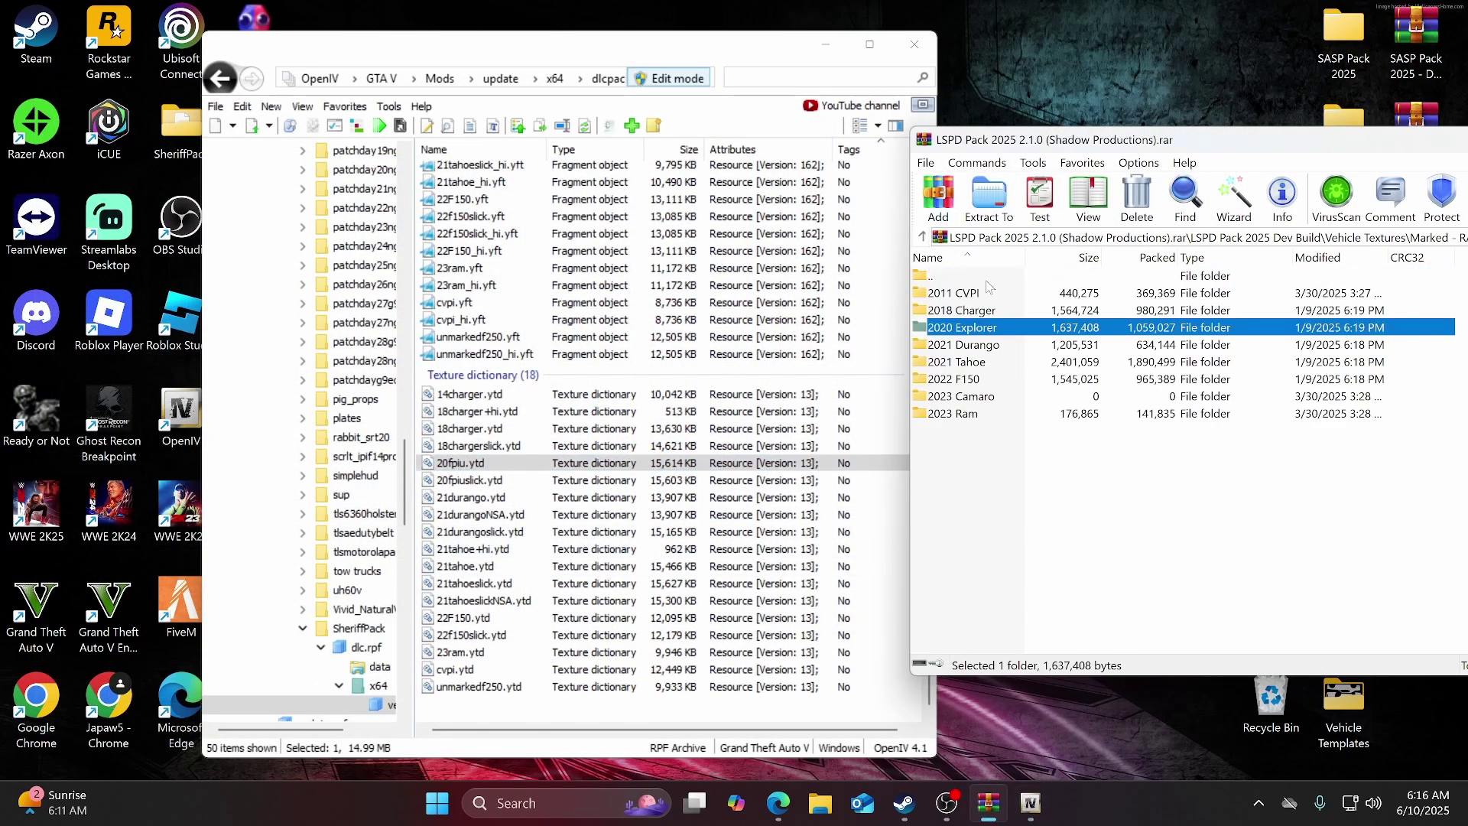
pyautogui.doubleClick(957, 348)
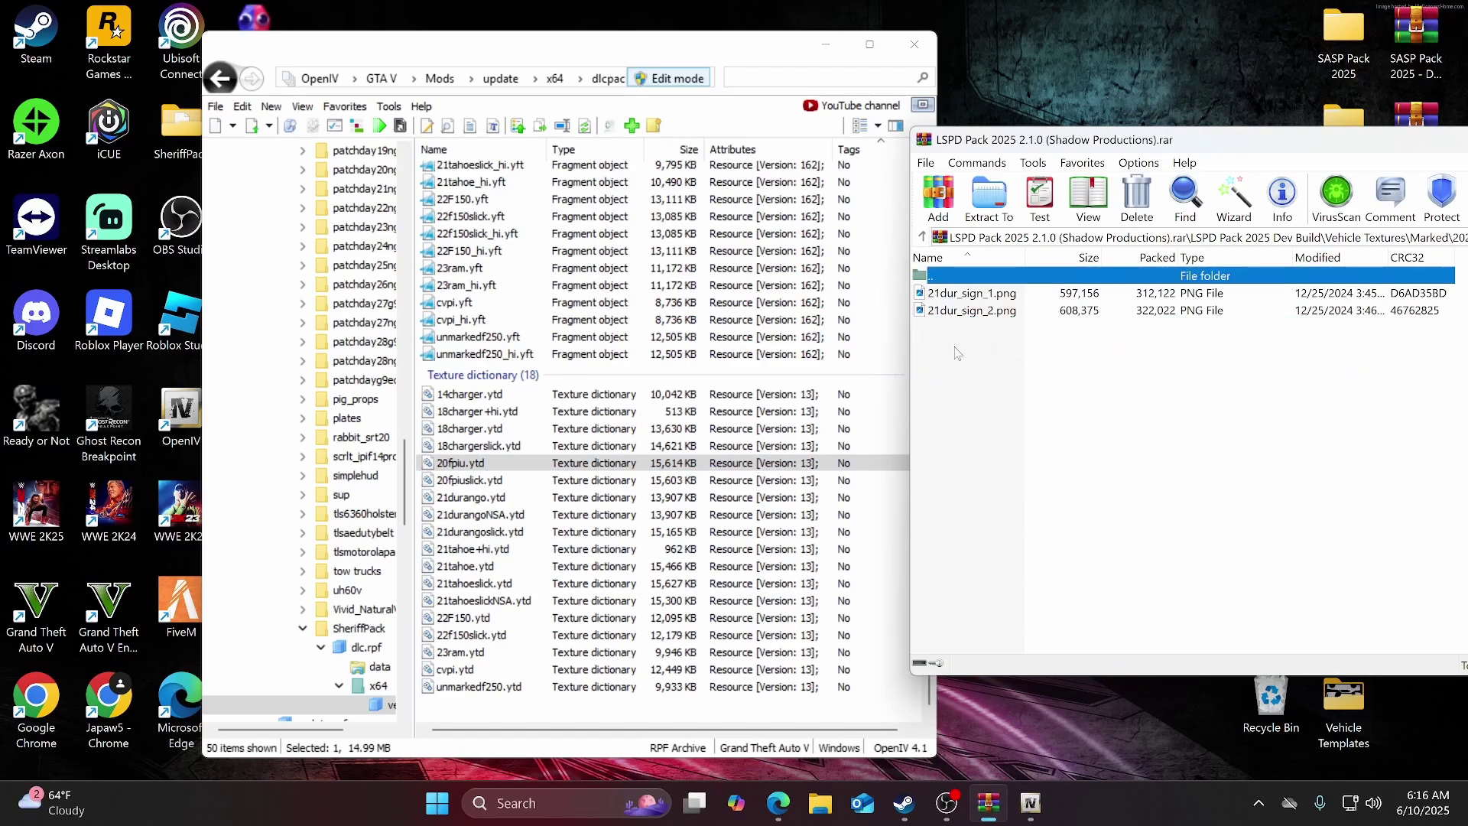
pyautogui.click(506, 499)
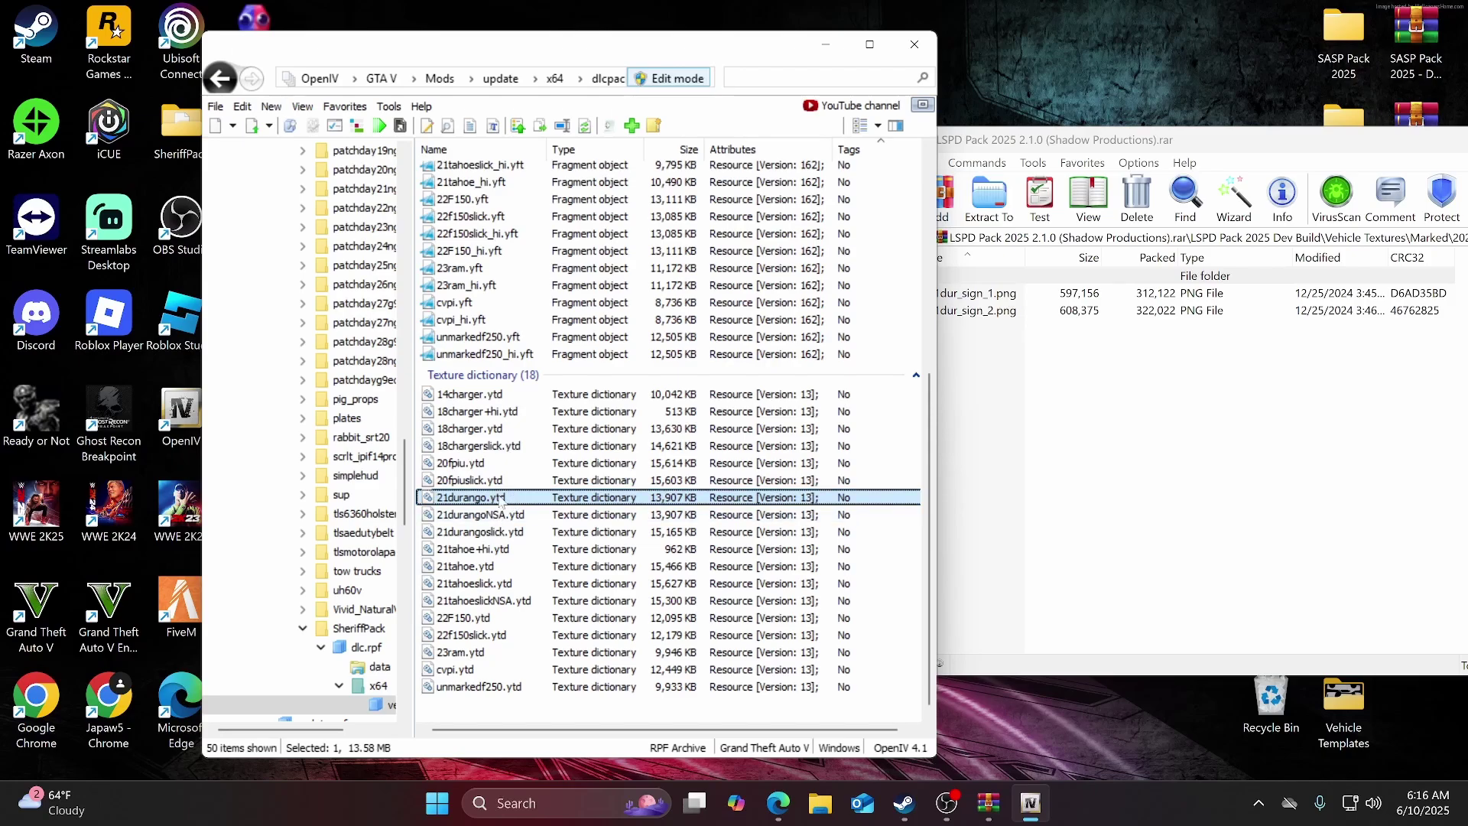
pyautogui.doubleClick(500, 498)
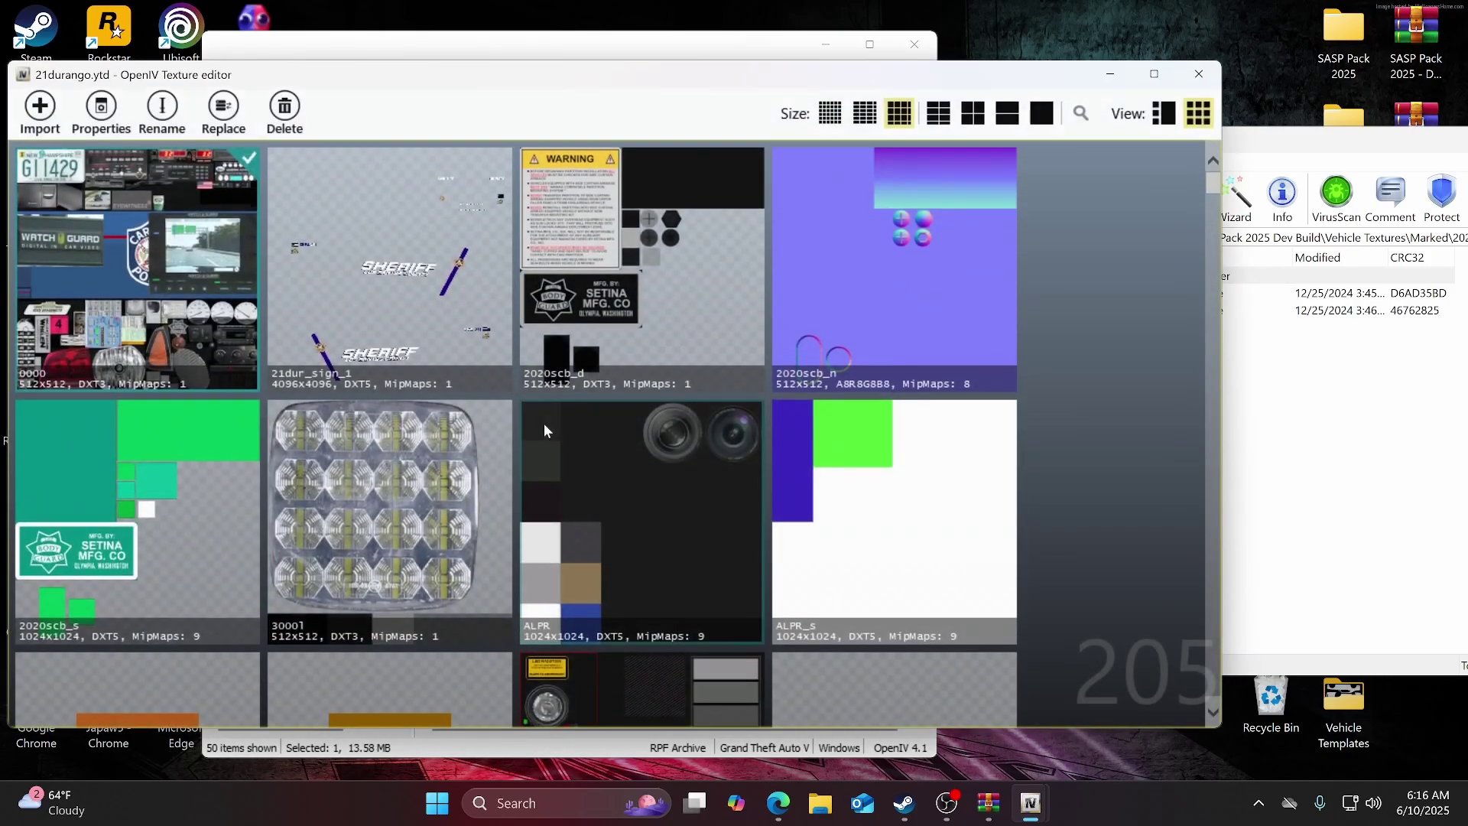
# Import 21dur_sign_1.png and 21dur_sign_2.png into 21durango.ytd with automatic MipMap generation and texture format, and save the dictionary.
pyautogui.click(367, 350)
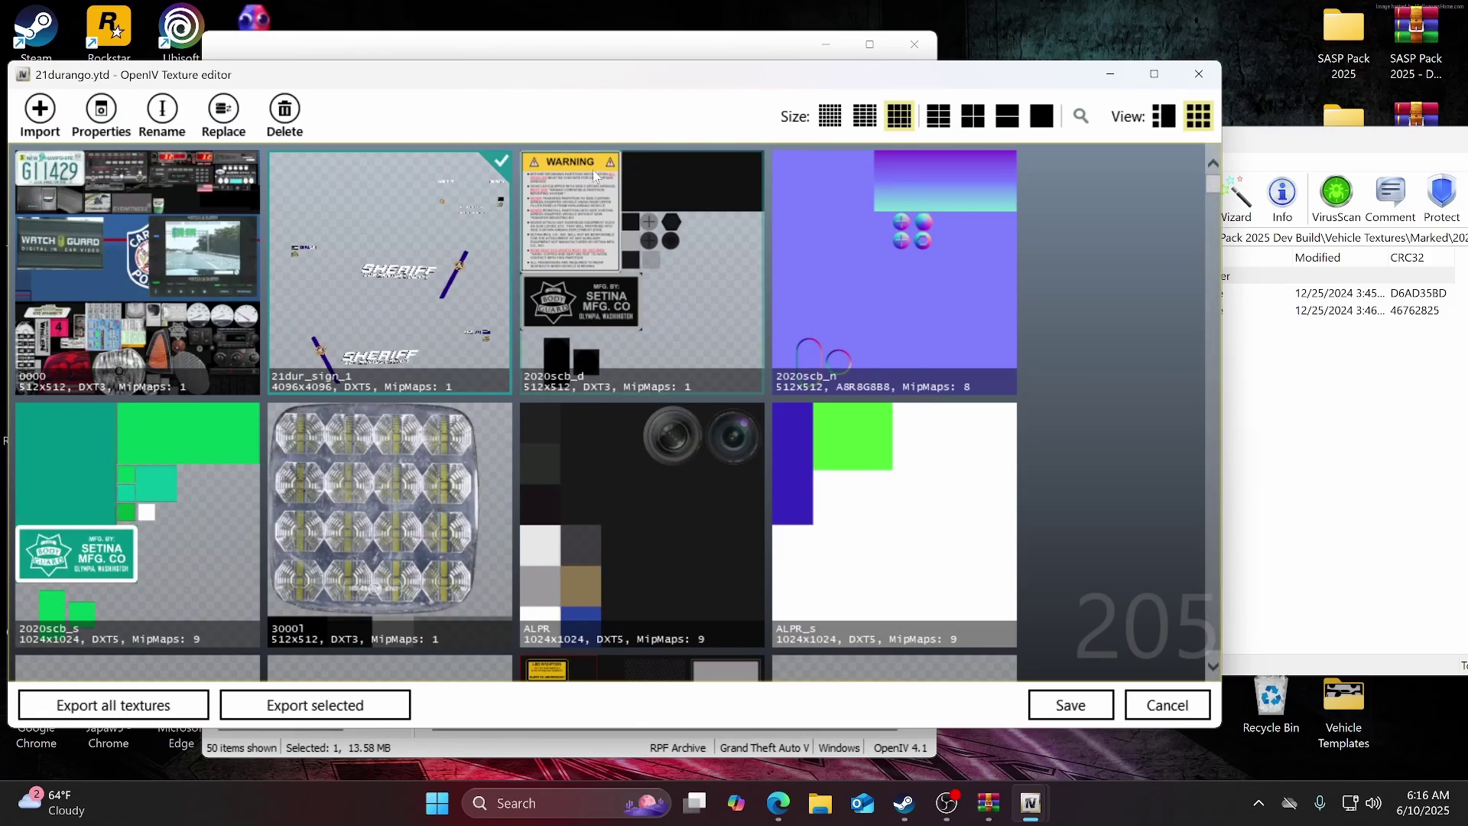
pyautogui.click(1244, 450)
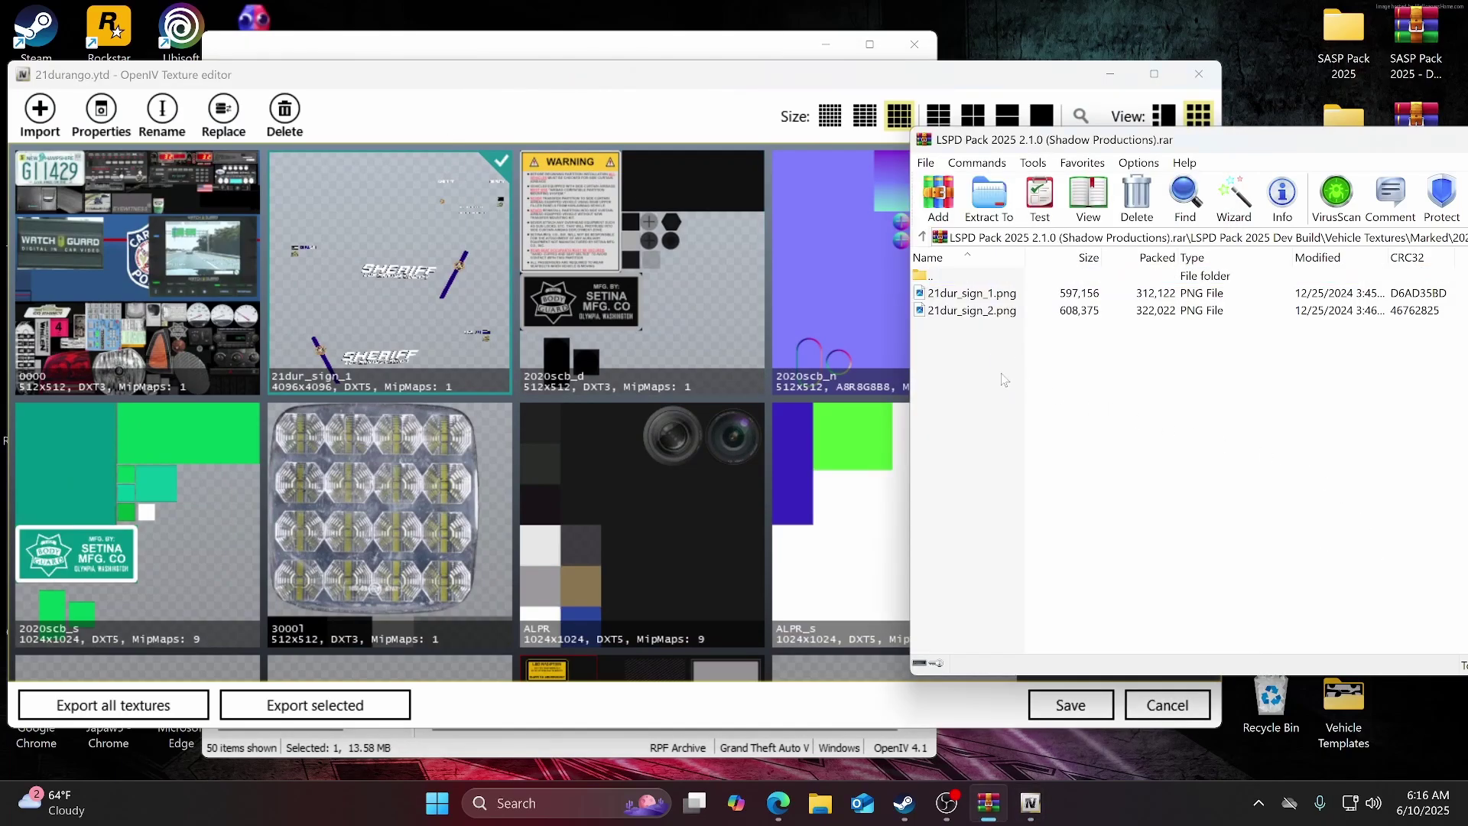
pyautogui.moveTo(1004, 380); pyautogui.dragTo(754, 376)
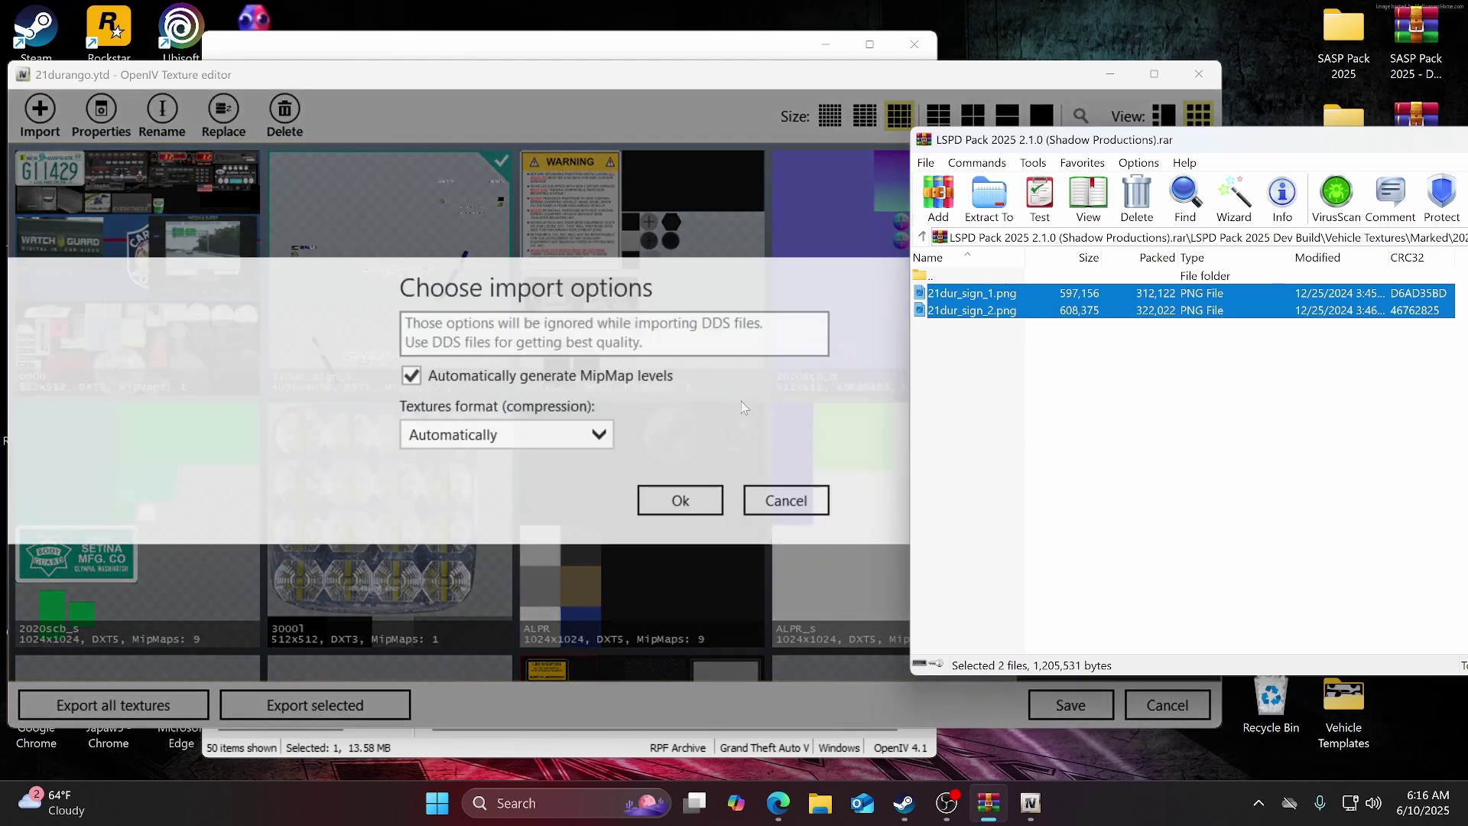
pyautogui.click(651, 505)
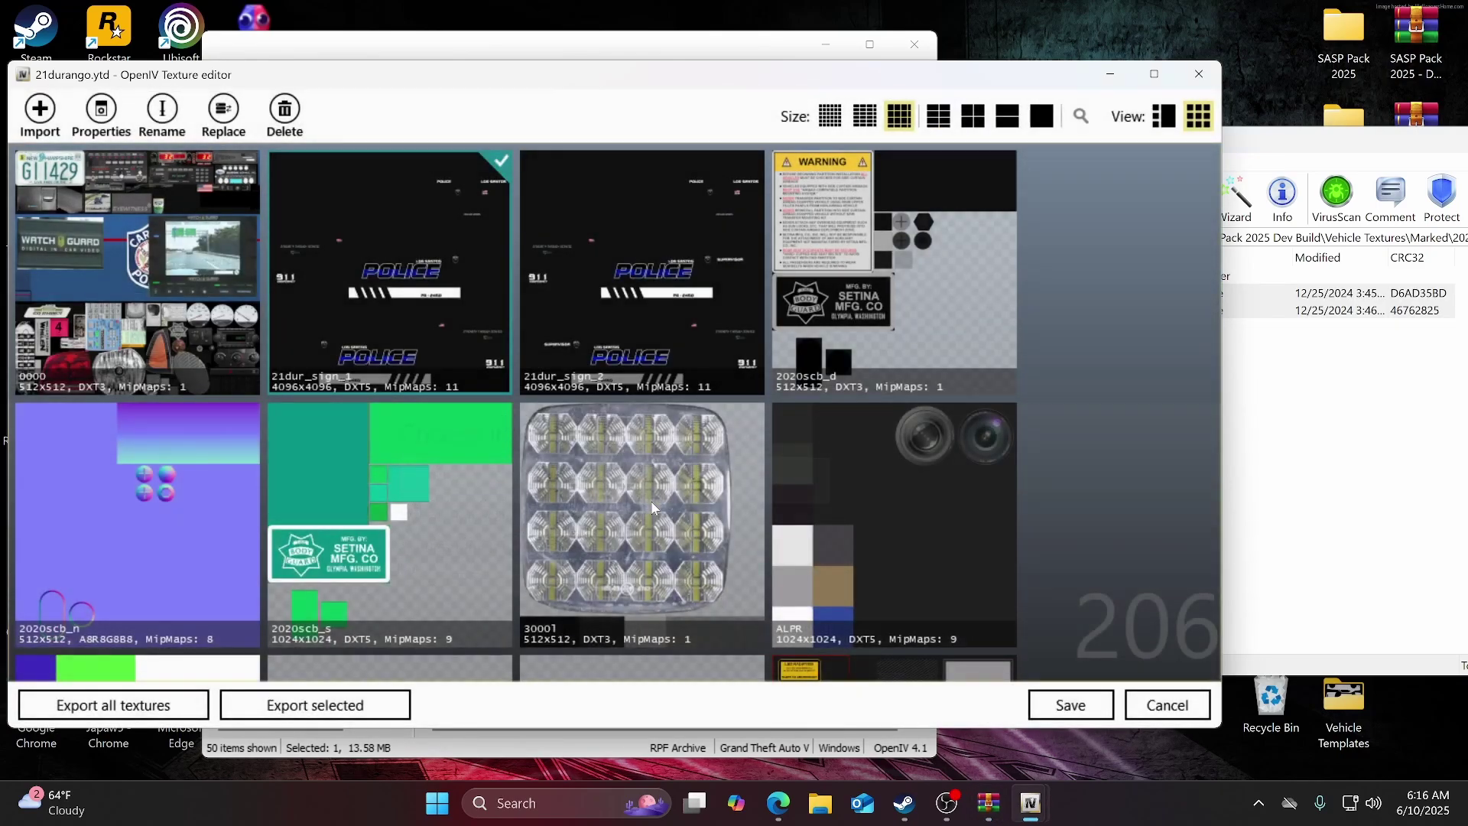
pyautogui.click(1050, 710)
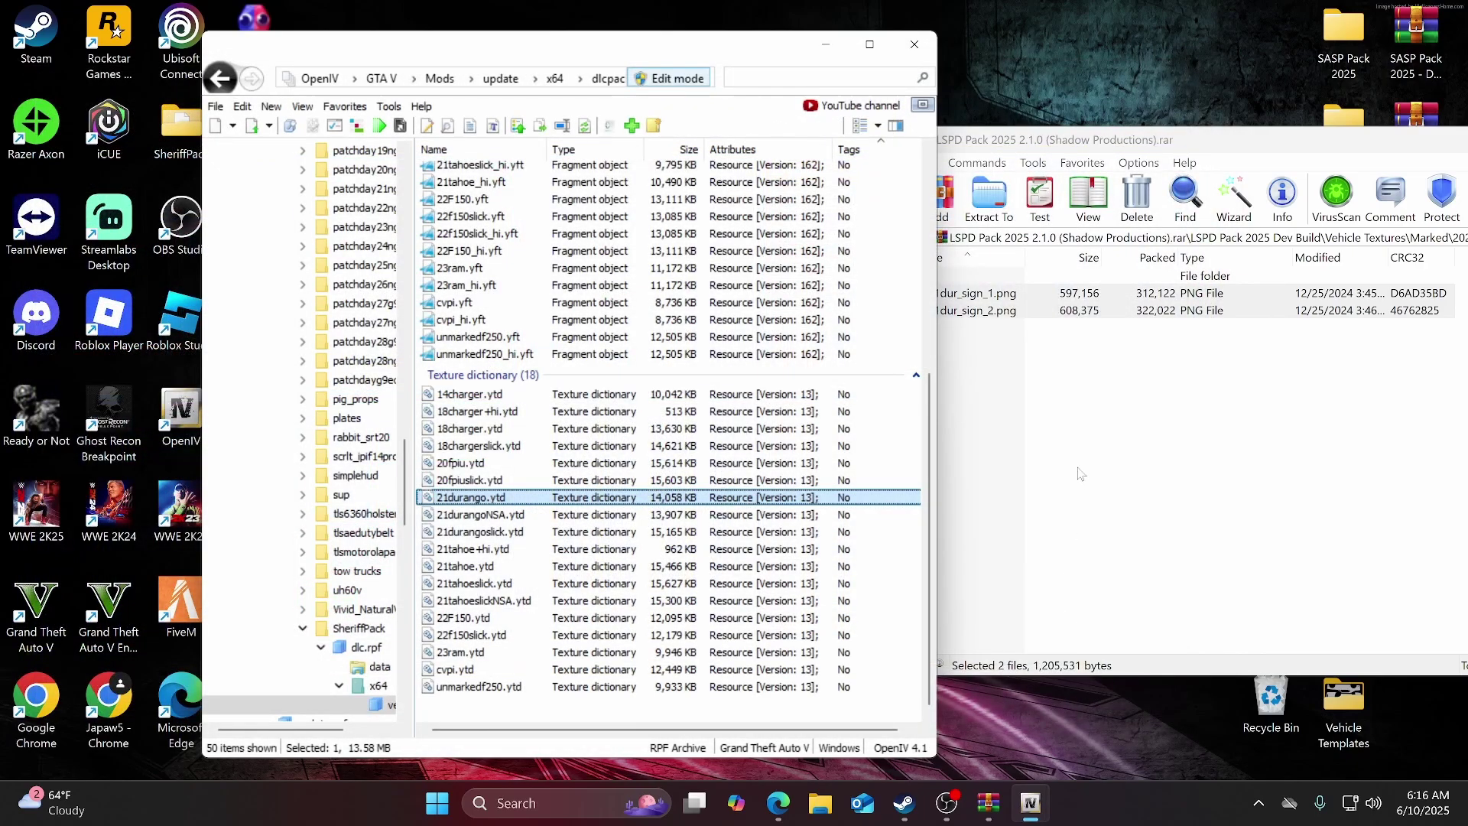
# Open the 2021 Tahoe folder under Marked in the archive and 21tahoe+hi.ytd in the OpenIV texture editor.
pyautogui.doubleClick(1016, 280)
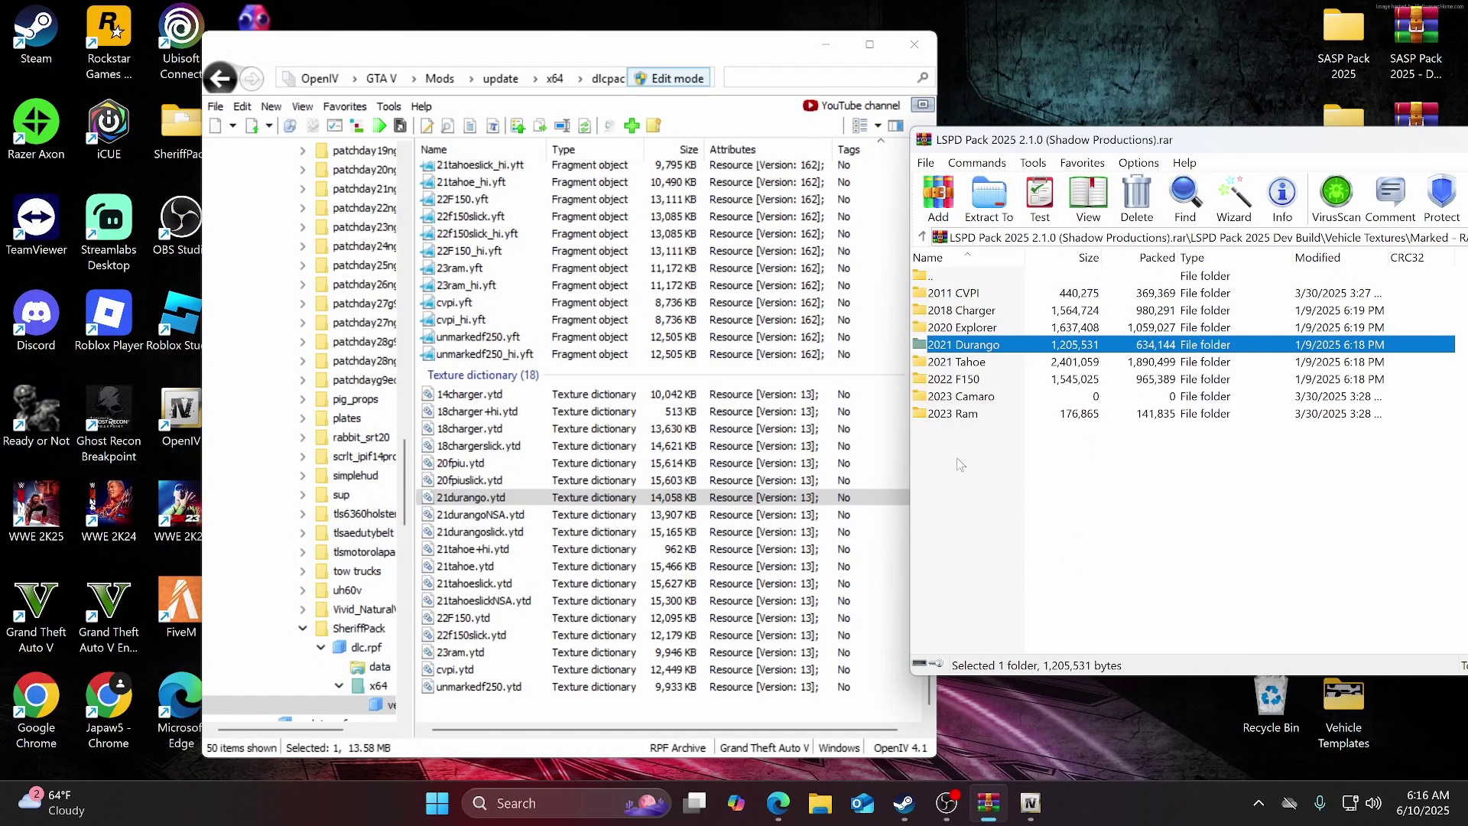
pyautogui.doubleClick(965, 363)
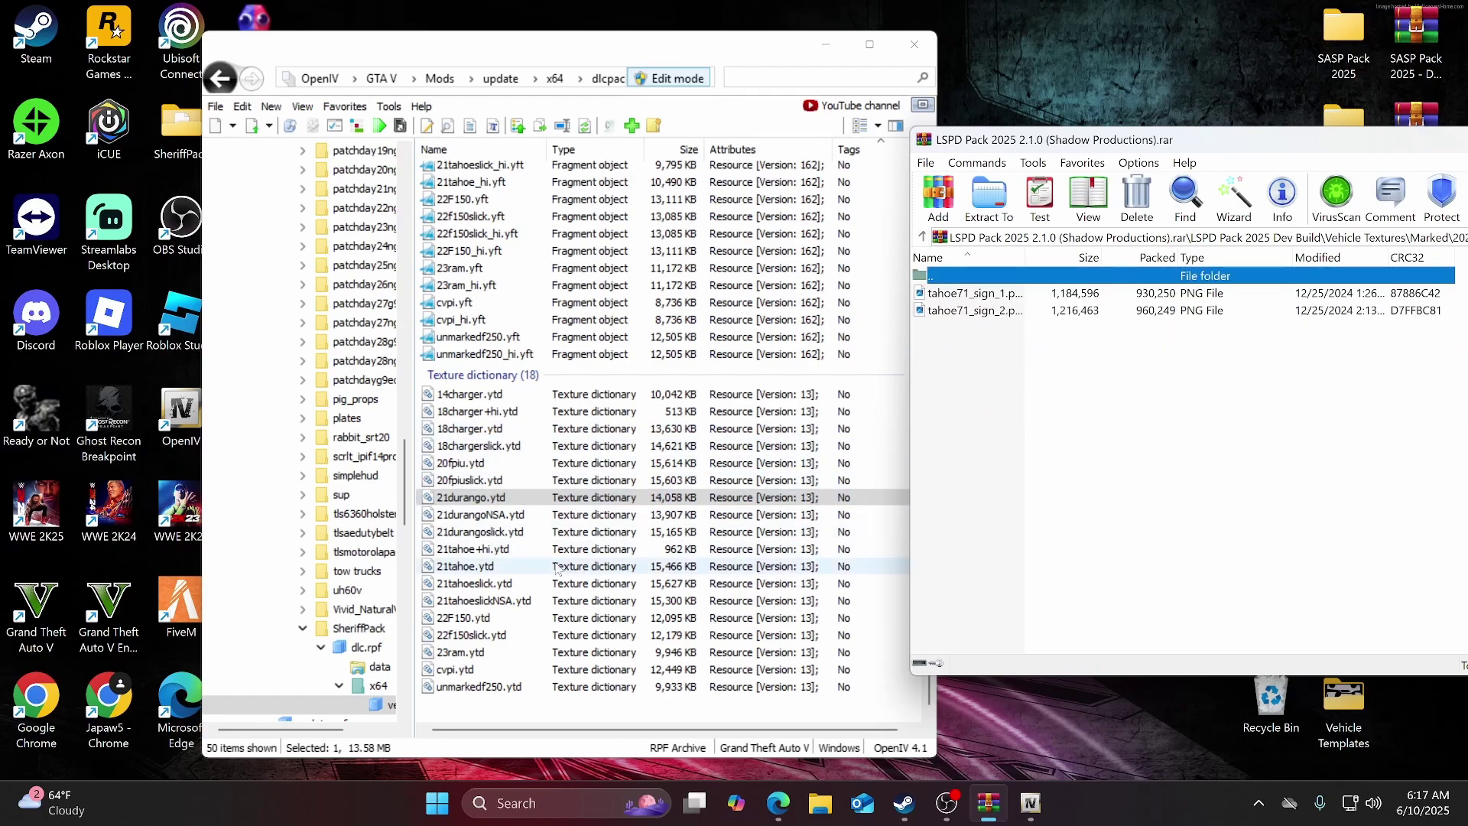
pyautogui.click(480, 552)
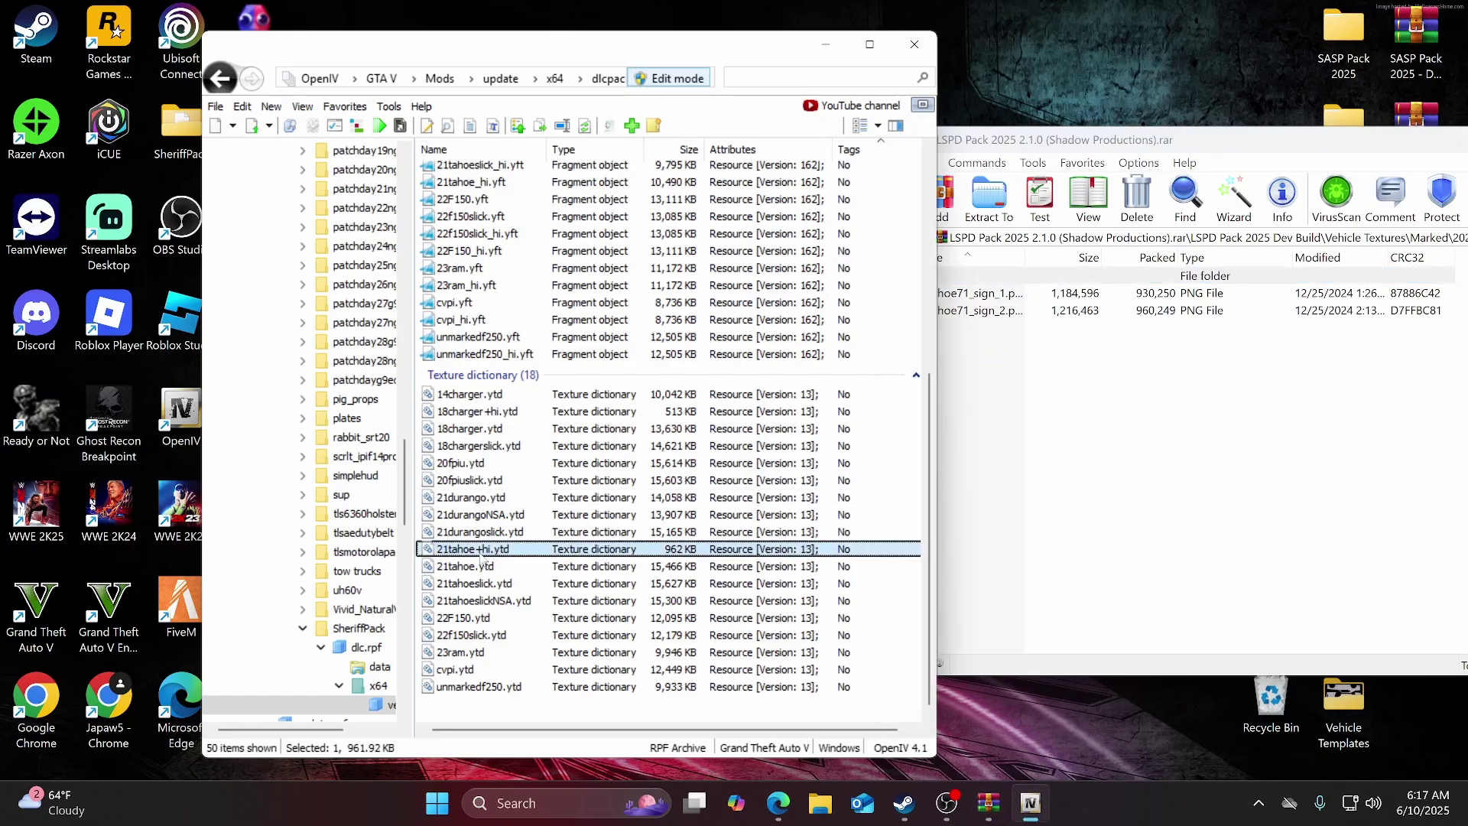
pyautogui.doubleClick(480, 552)
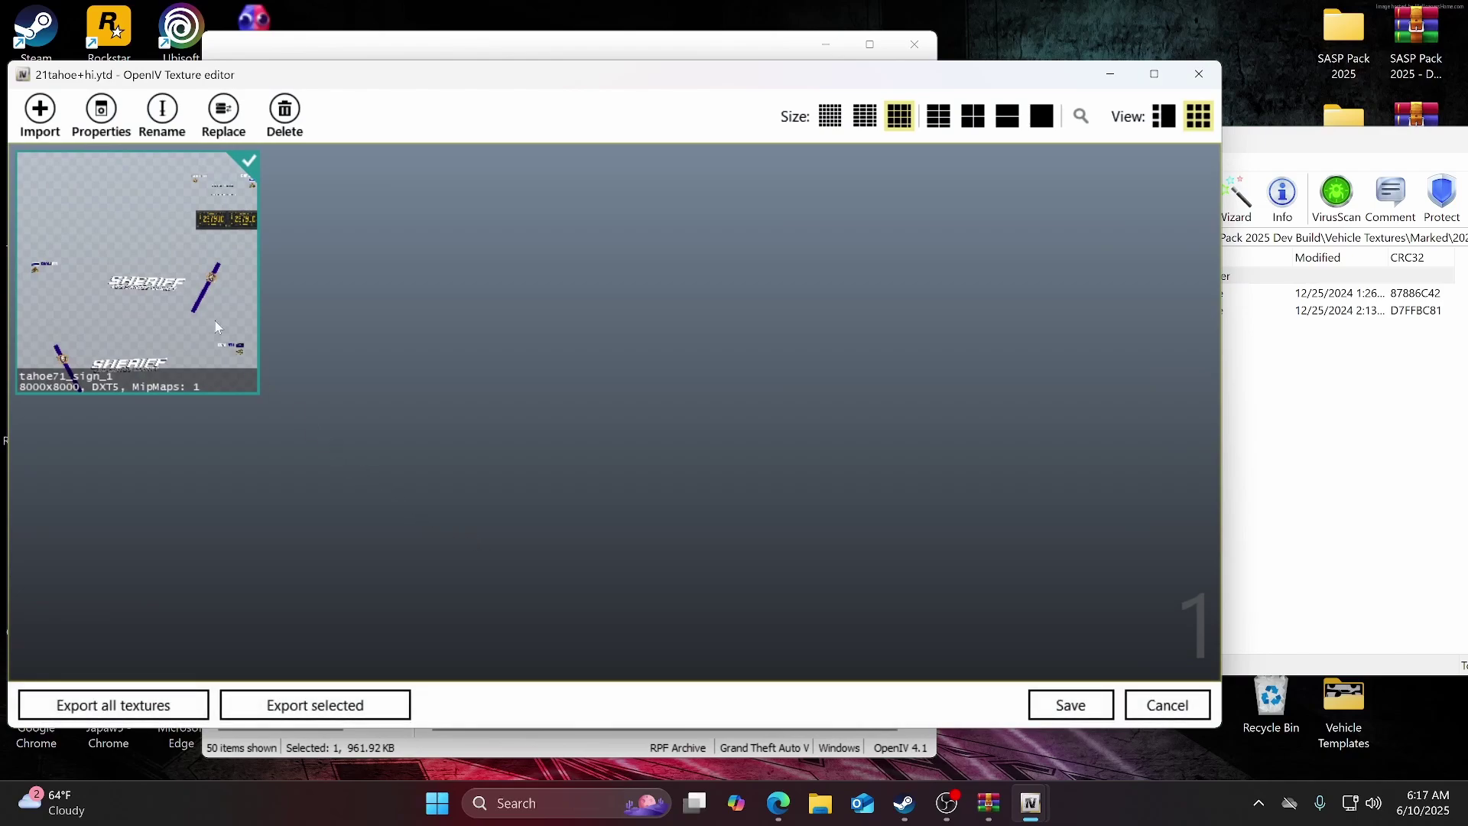
# Import the tahoe71_sign_1 and tahoe71_sign_2 PNG files from the archive into 21tahoe+hi.ytd and save the dictionary.
pyautogui.click(1271, 421)
pyautogui.click(965, 310)
pyautogui.keyDown('shift'); pyautogui.click(968, 293); pyautogui.keyUp('shift')
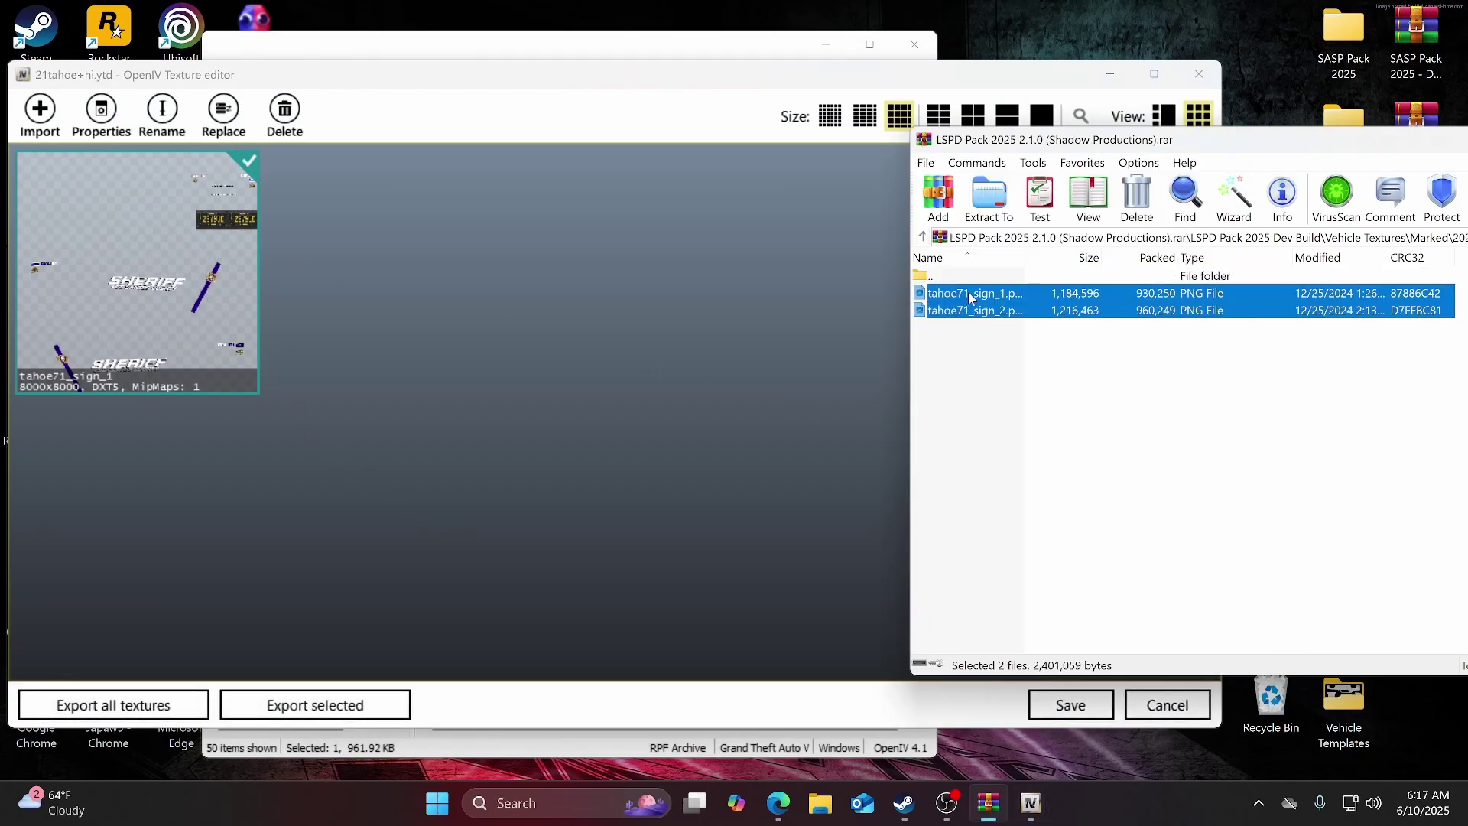
pyautogui.moveTo(967, 292); pyautogui.dragTo(702, 336)
pyautogui.click(664, 504)
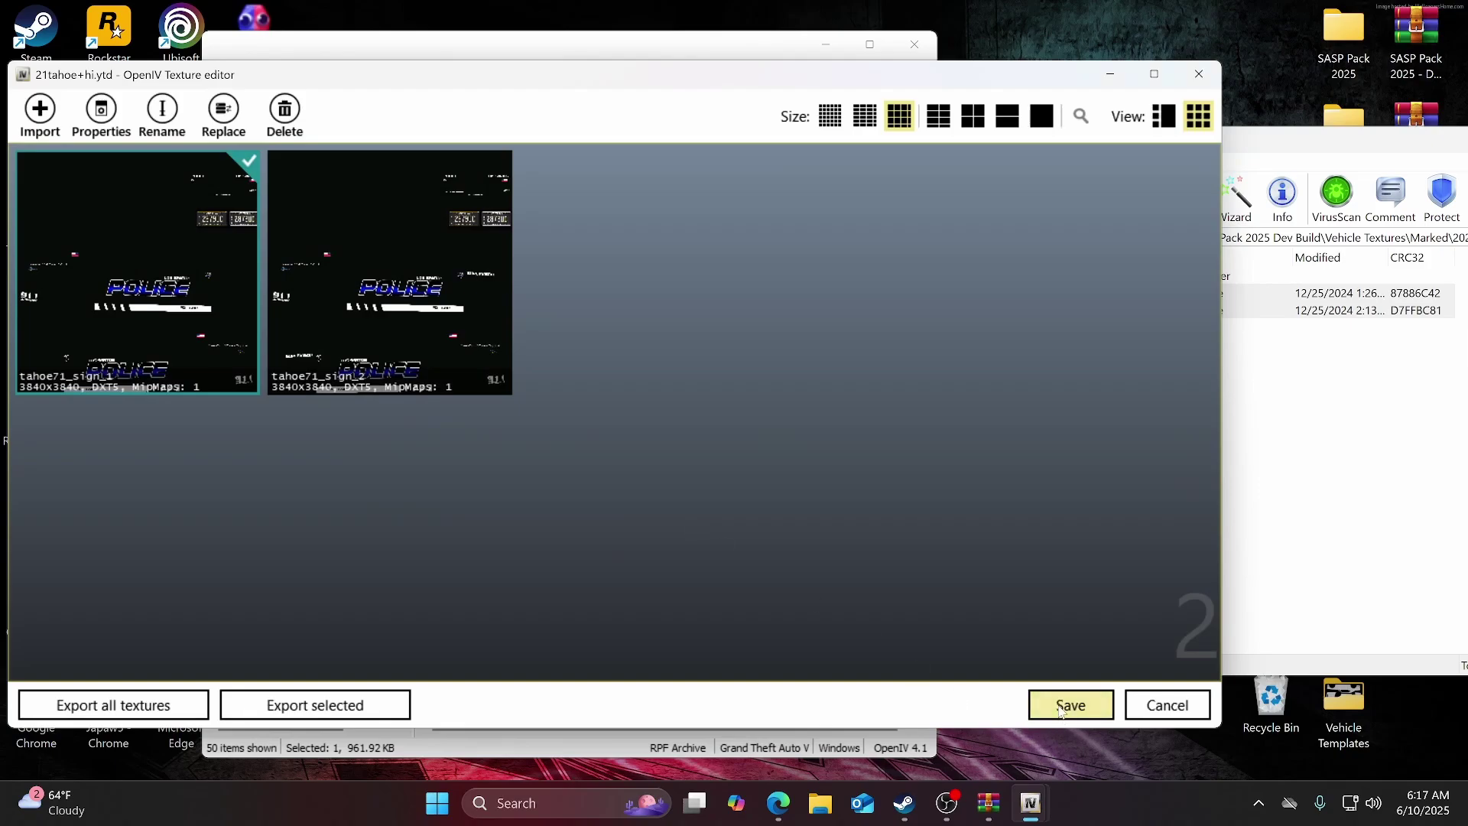
pyautogui.click(1046, 704)
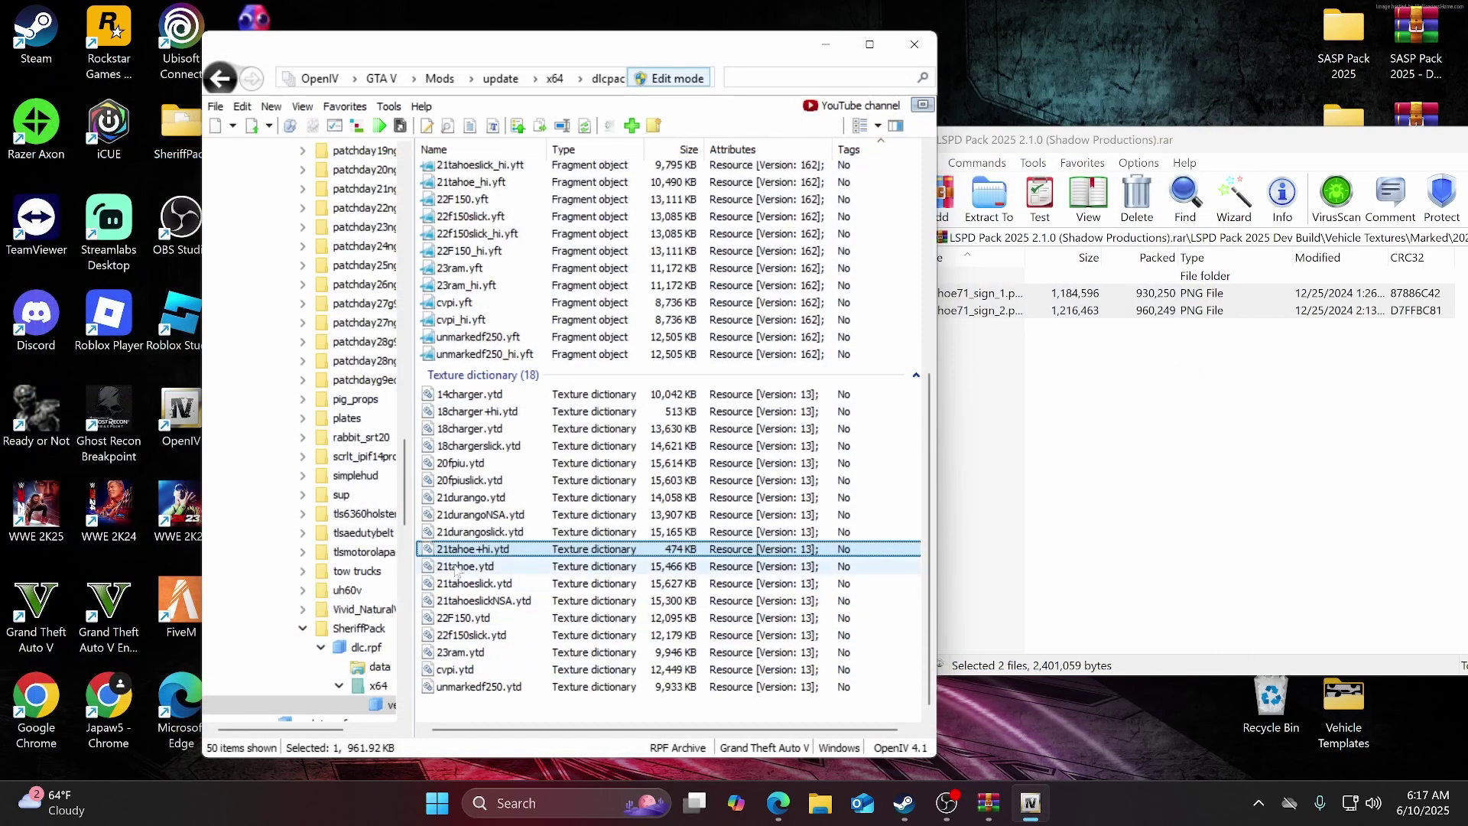
# Open 21tahoe.ytd in the texture editor and filter its textures by "sign" to find the livery.
pyautogui.click(490, 567)
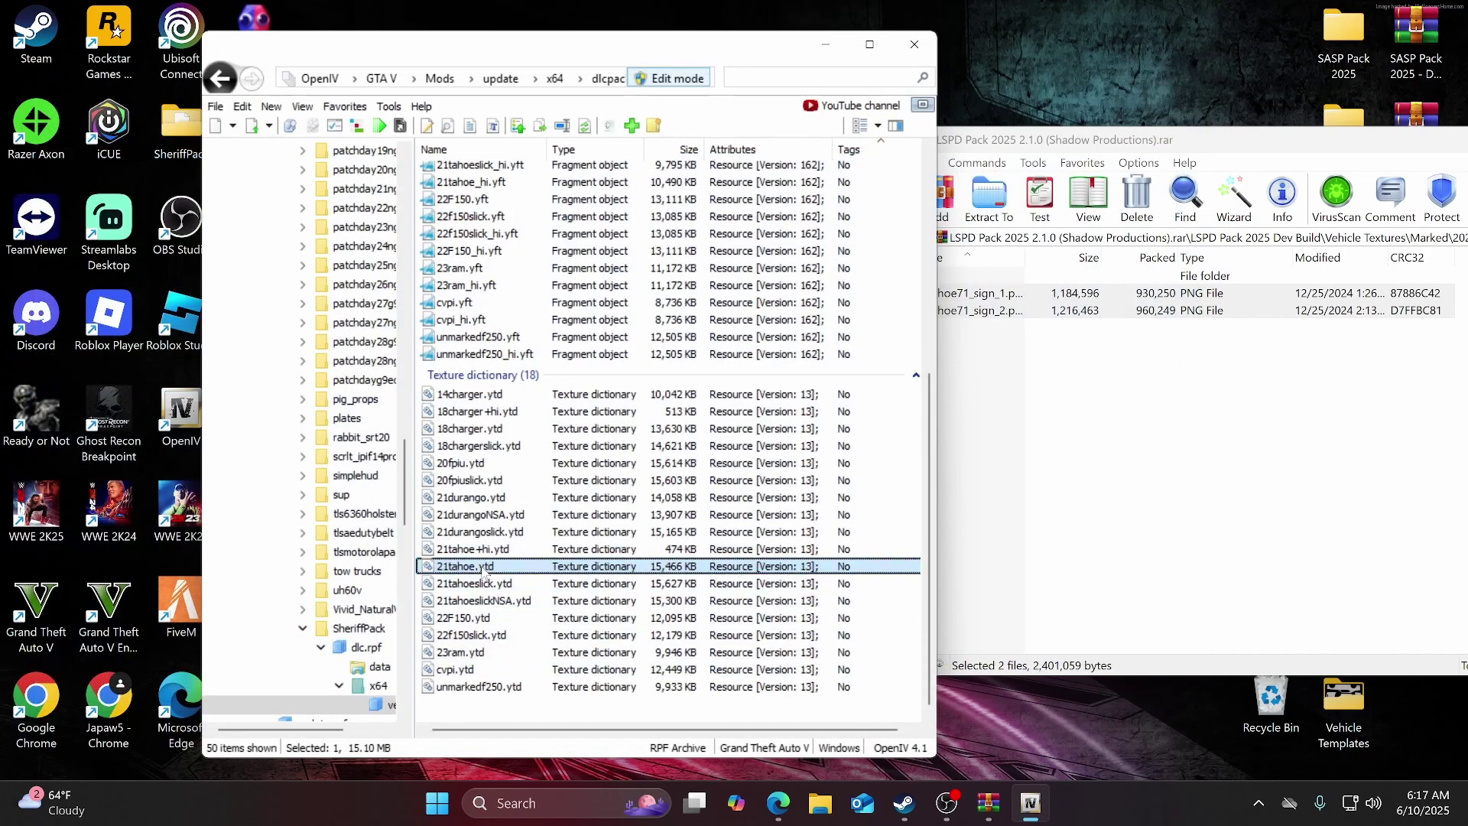
pyautogui.doubleClick(482, 568)
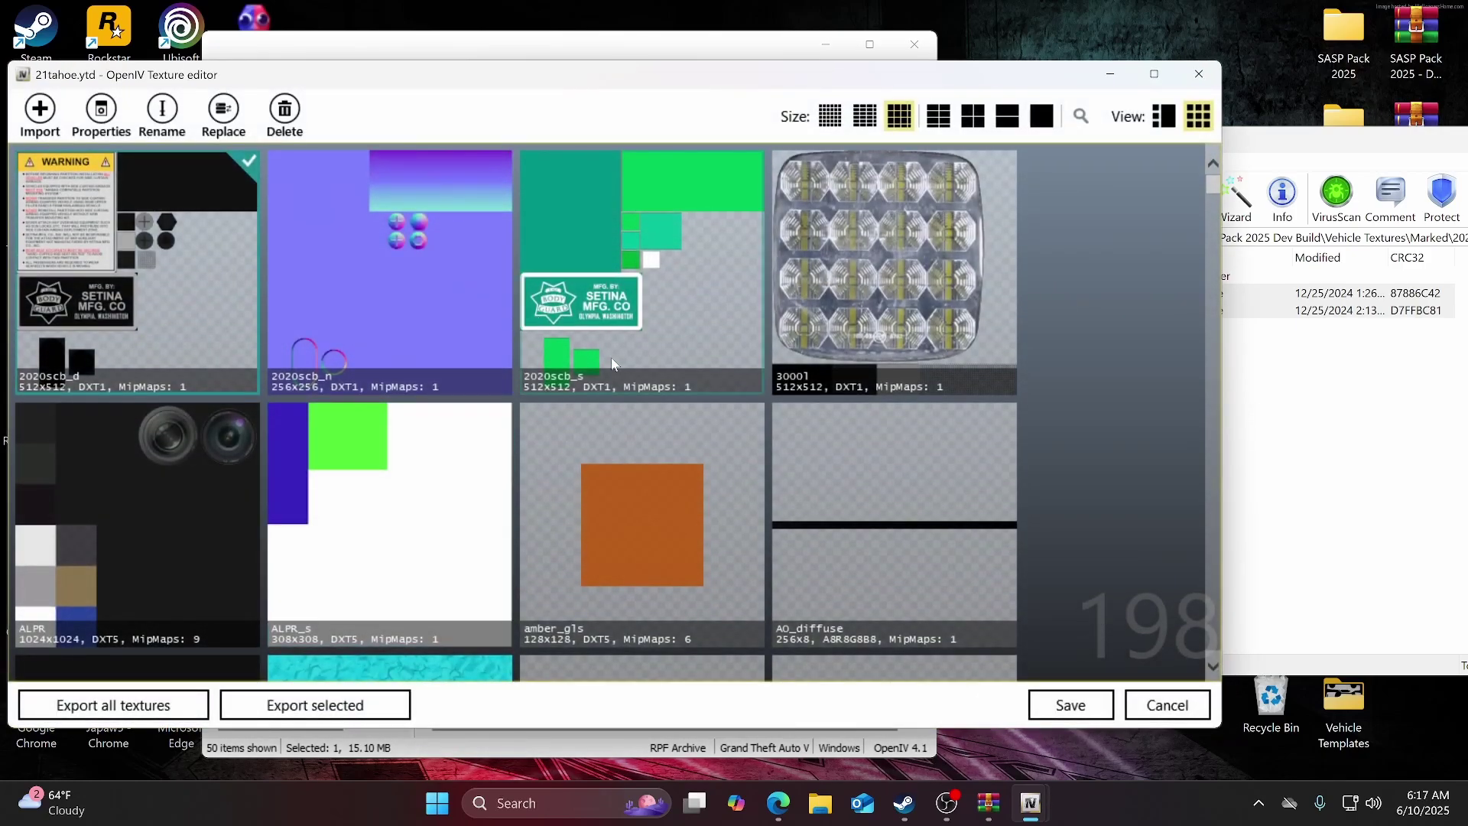
pyautogui.scroll(-15, 612, 356)
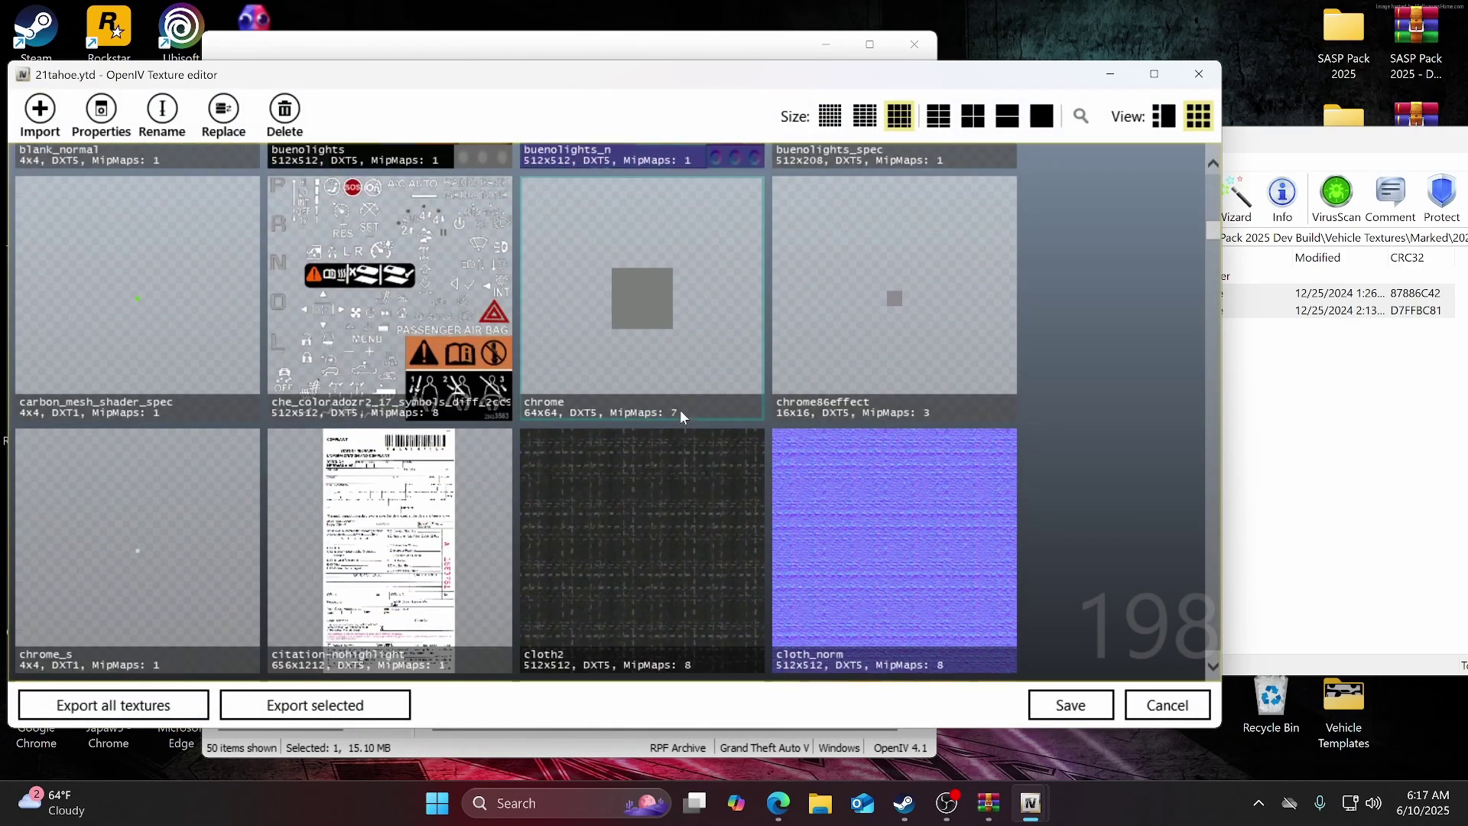
pyautogui.scroll(-15, 680, 410)
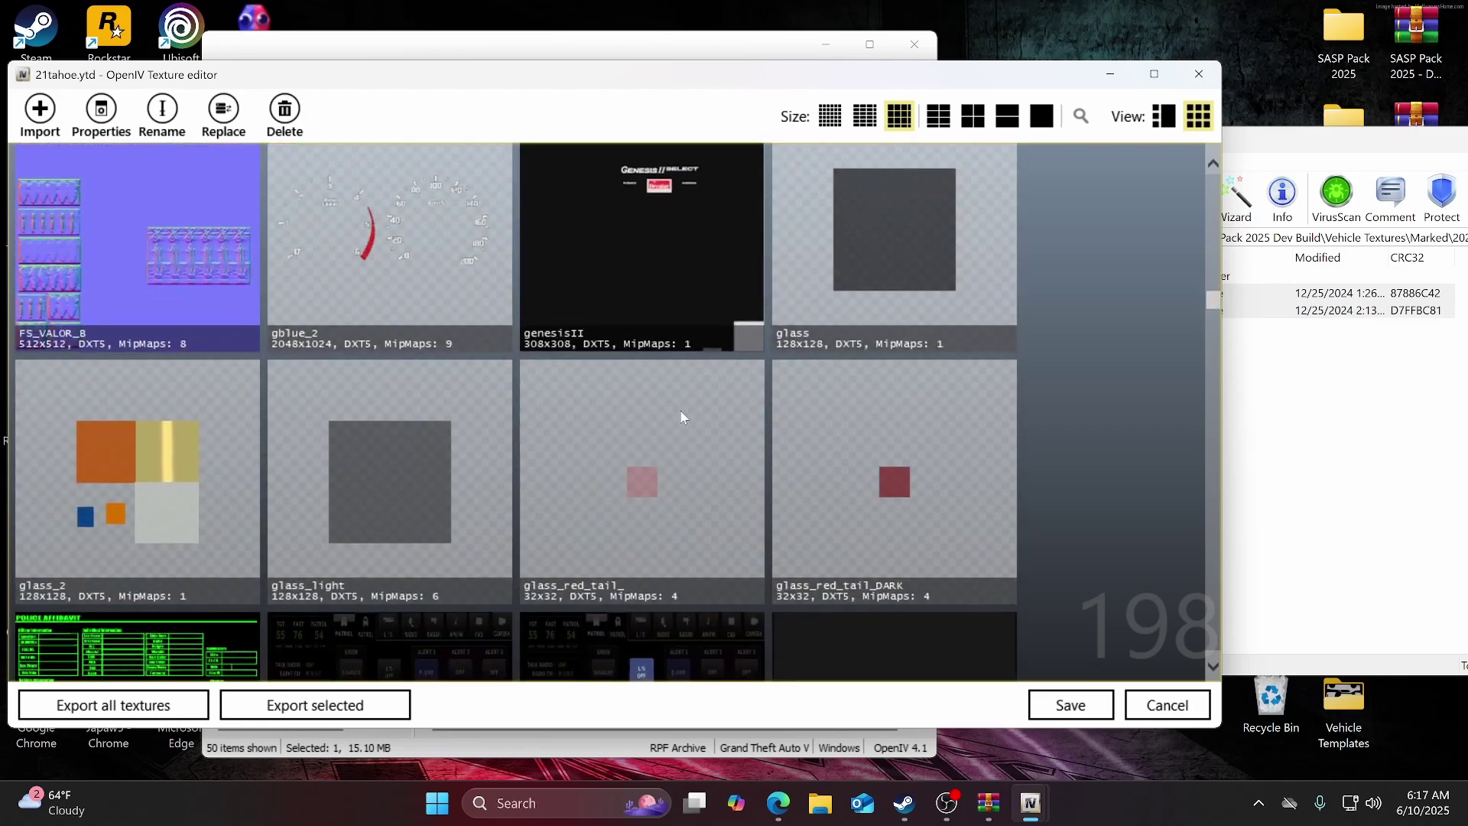
pyautogui.scroll(-15, 680, 410)
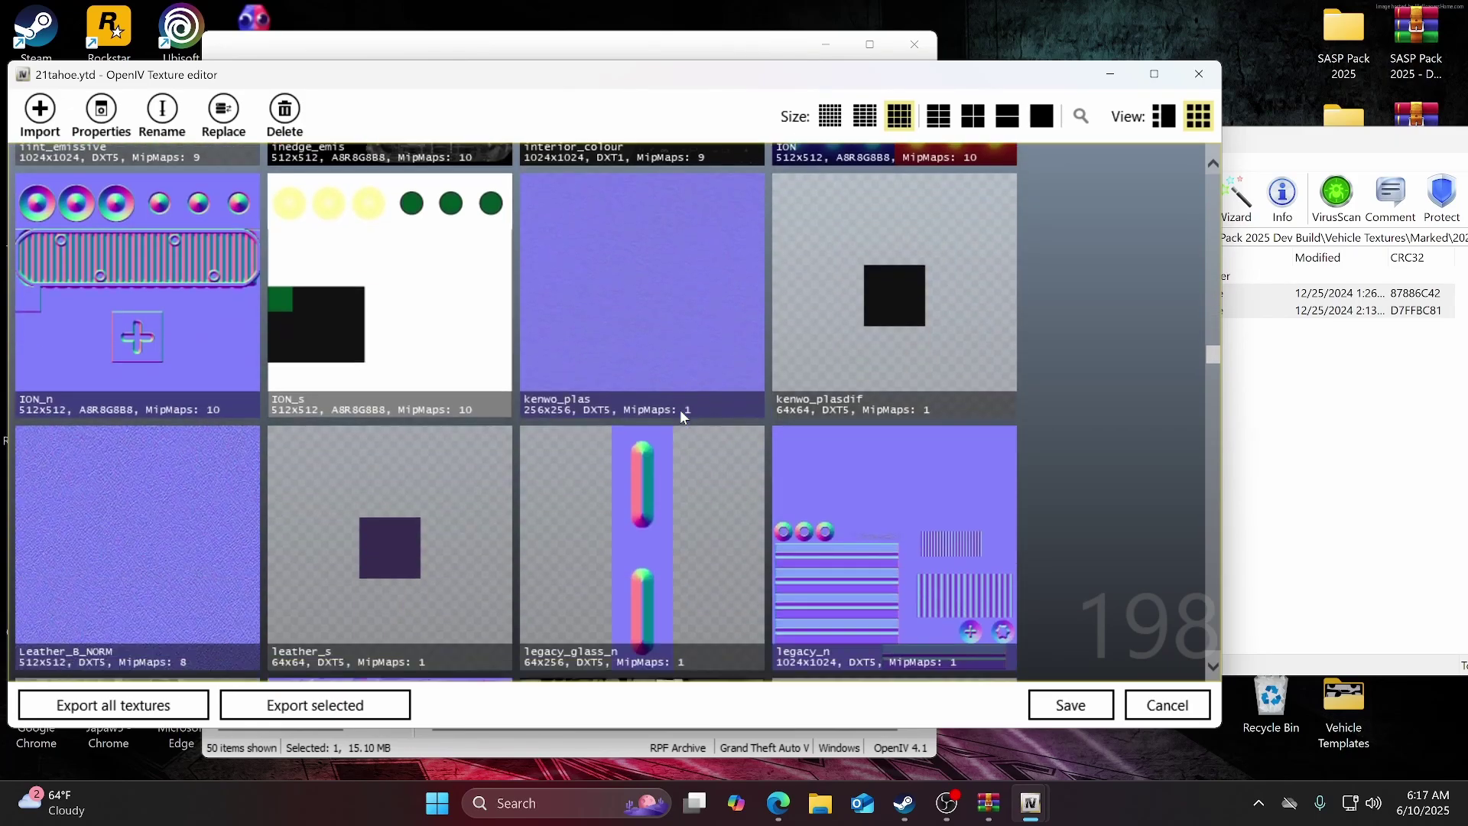
pyautogui.scroll(-15, 680, 410)
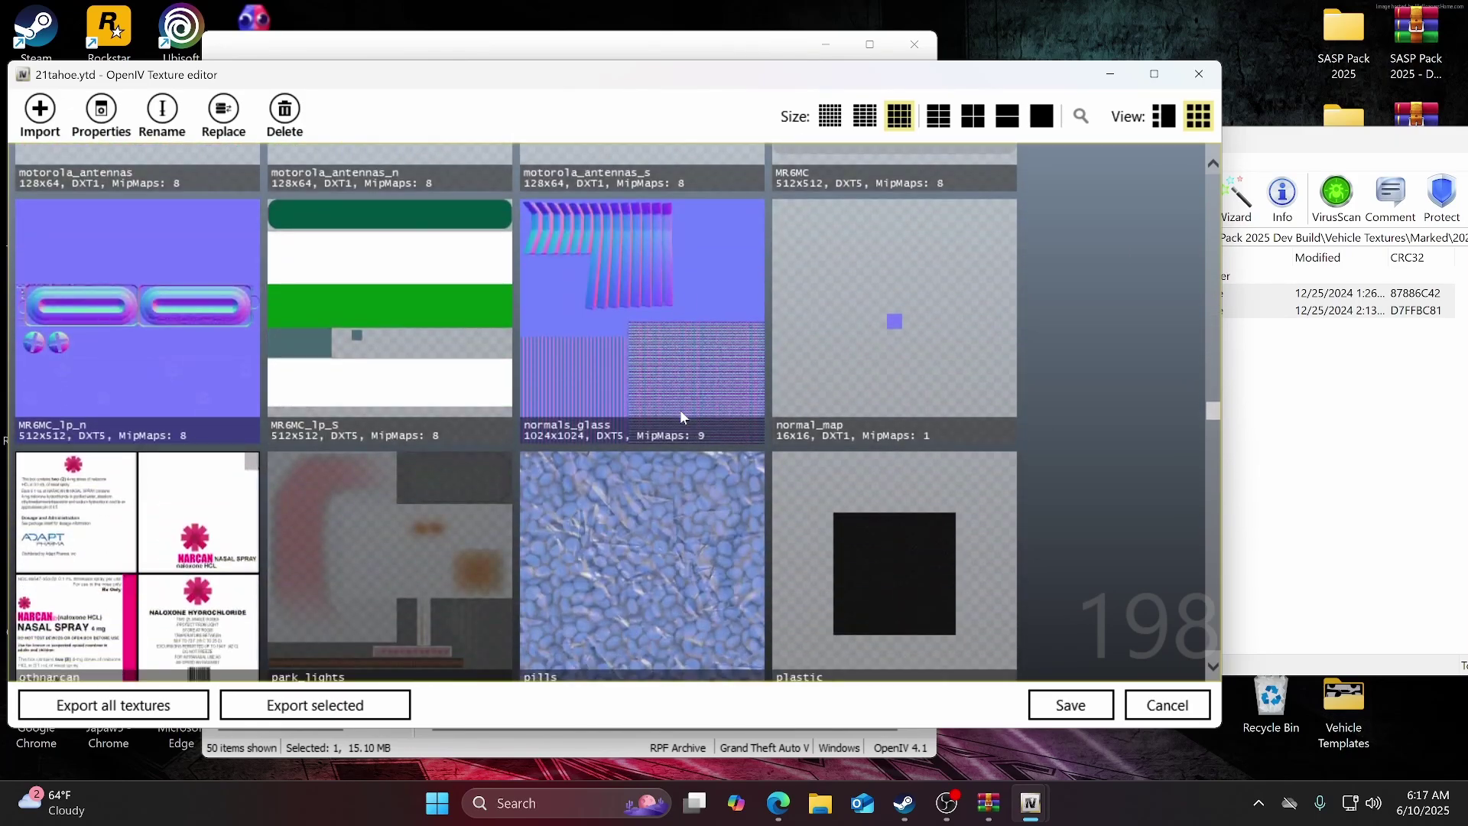
pyautogui.scroll(-15, 680, 409)
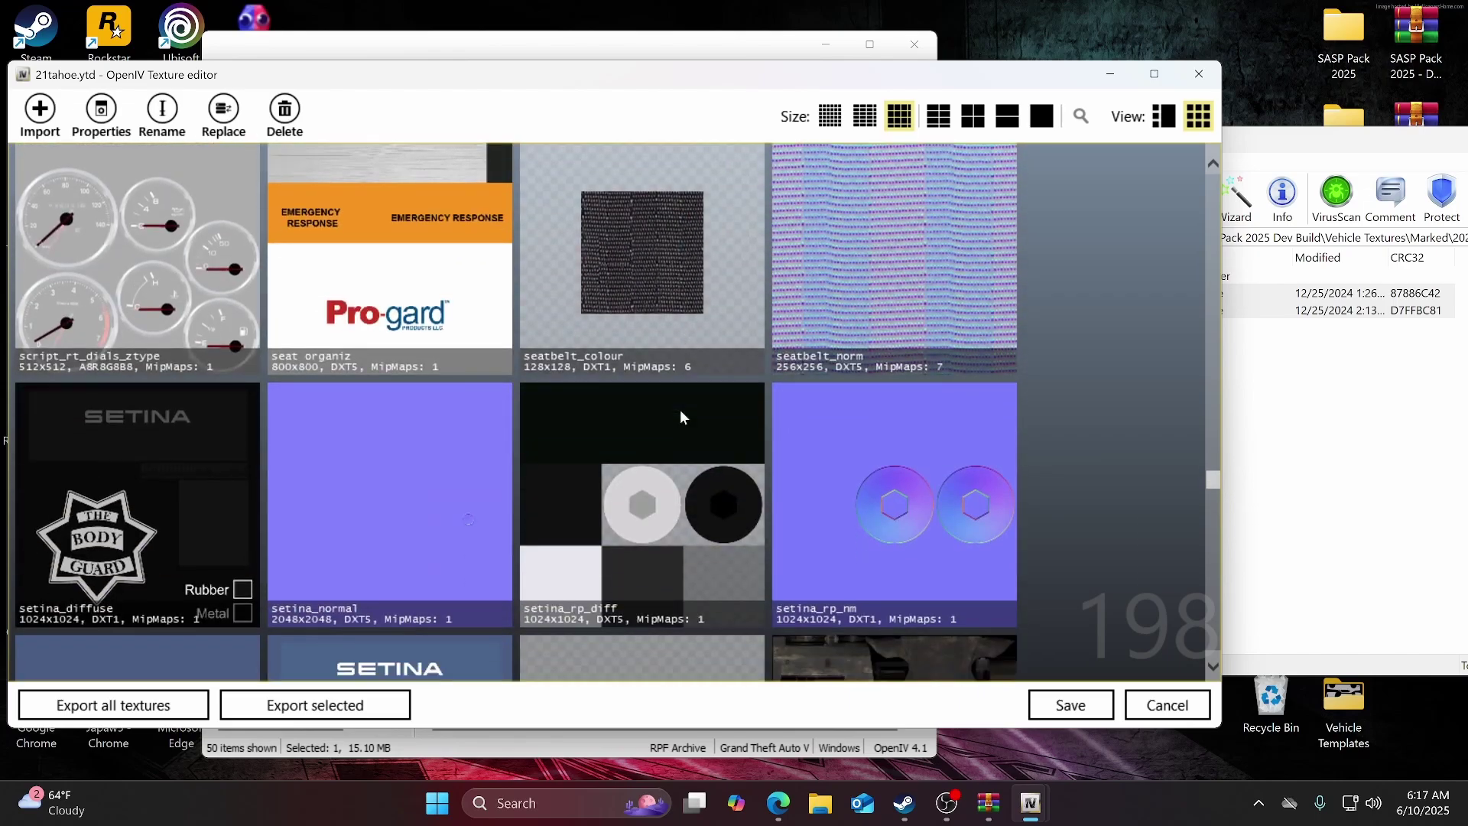
pyautogui.scroll(-15, 681, 416)
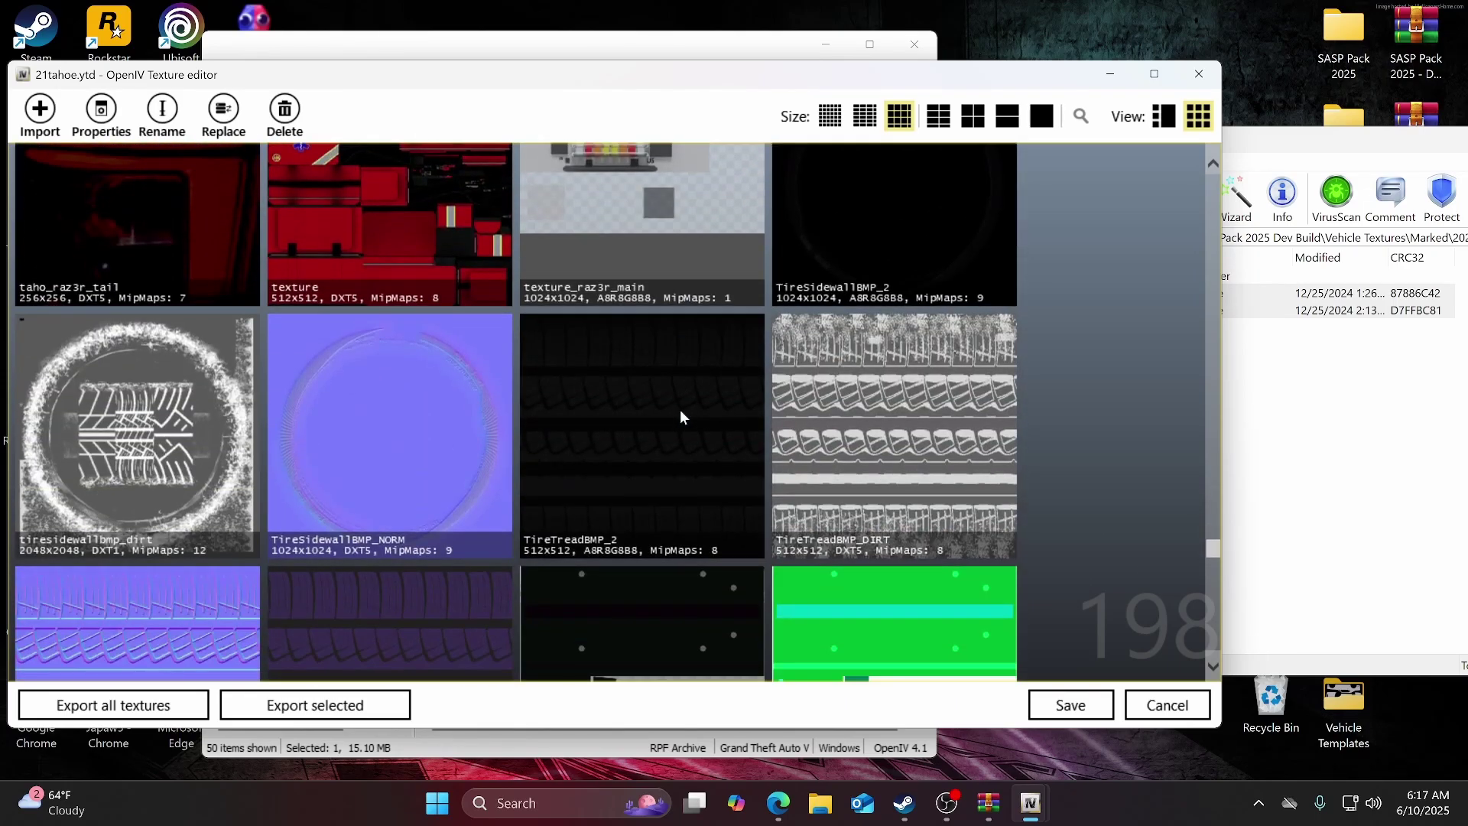
pyautogui.scroll(-15, 680, 417)
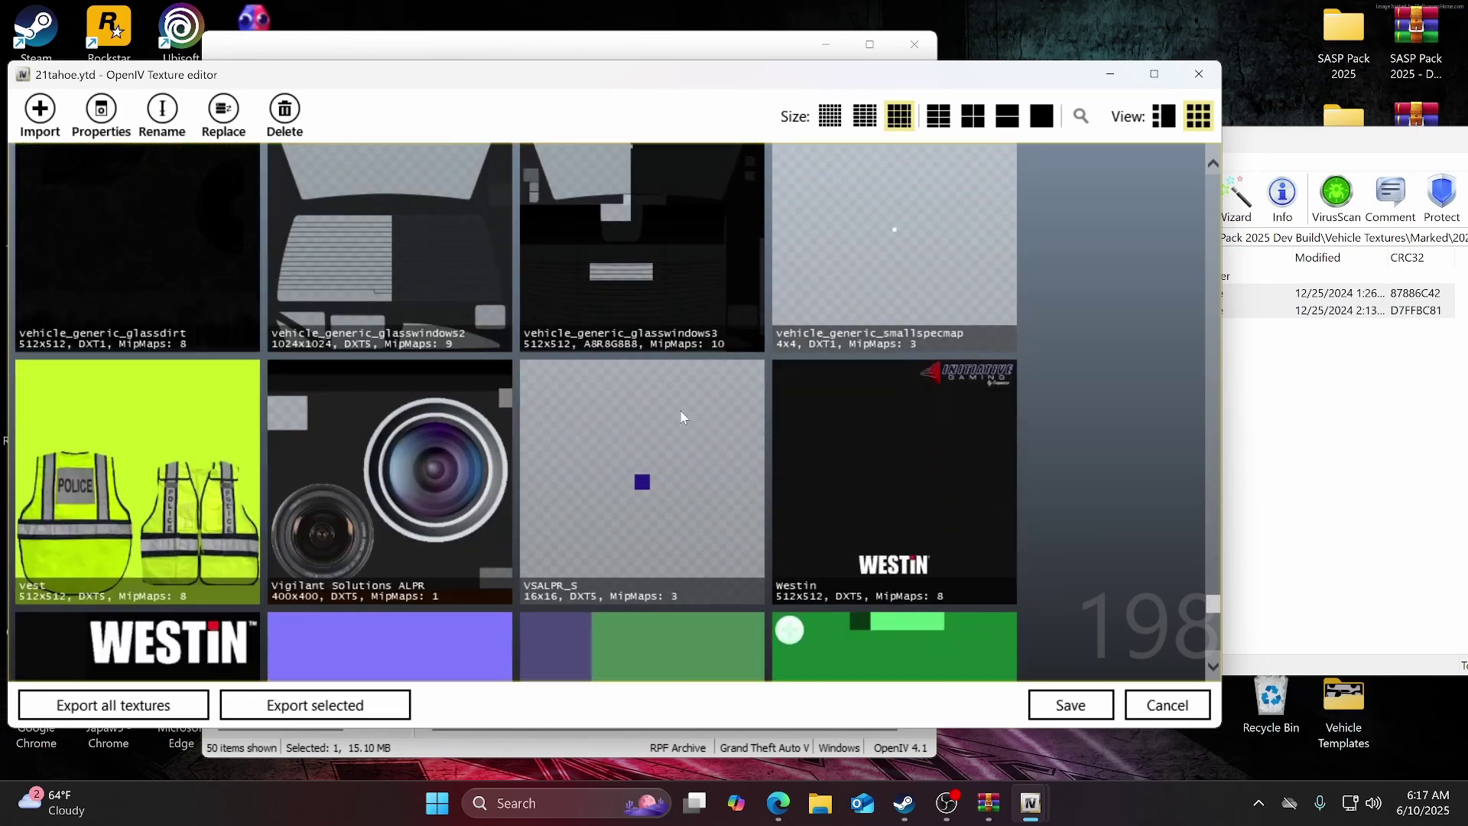
pyautogui.scroll(-10, 664, 359)
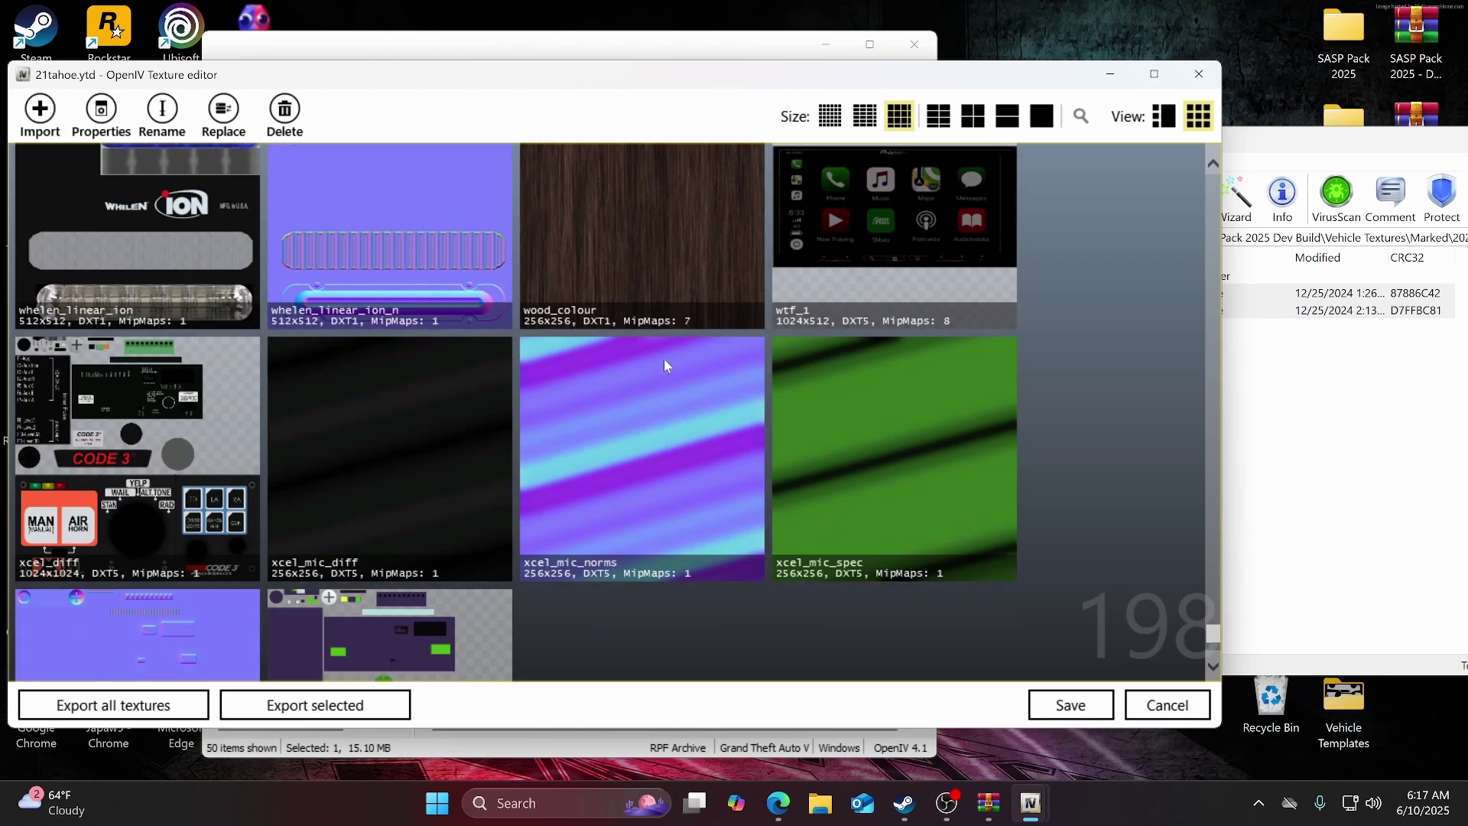
pyautogui.scroll(-3, 664, 360)
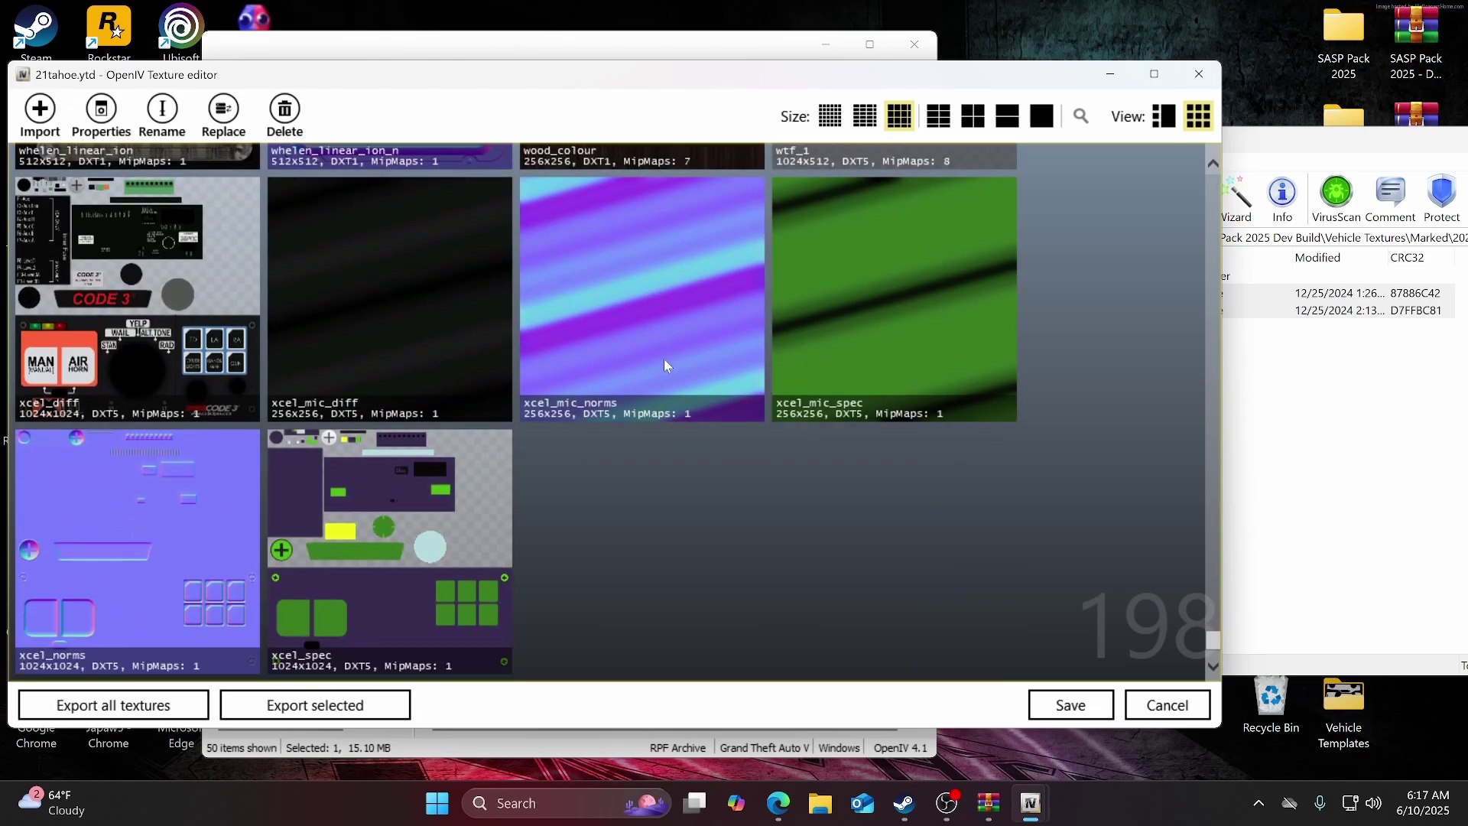
pyautogui.click(1080, 117)
pyautogui.write('si')
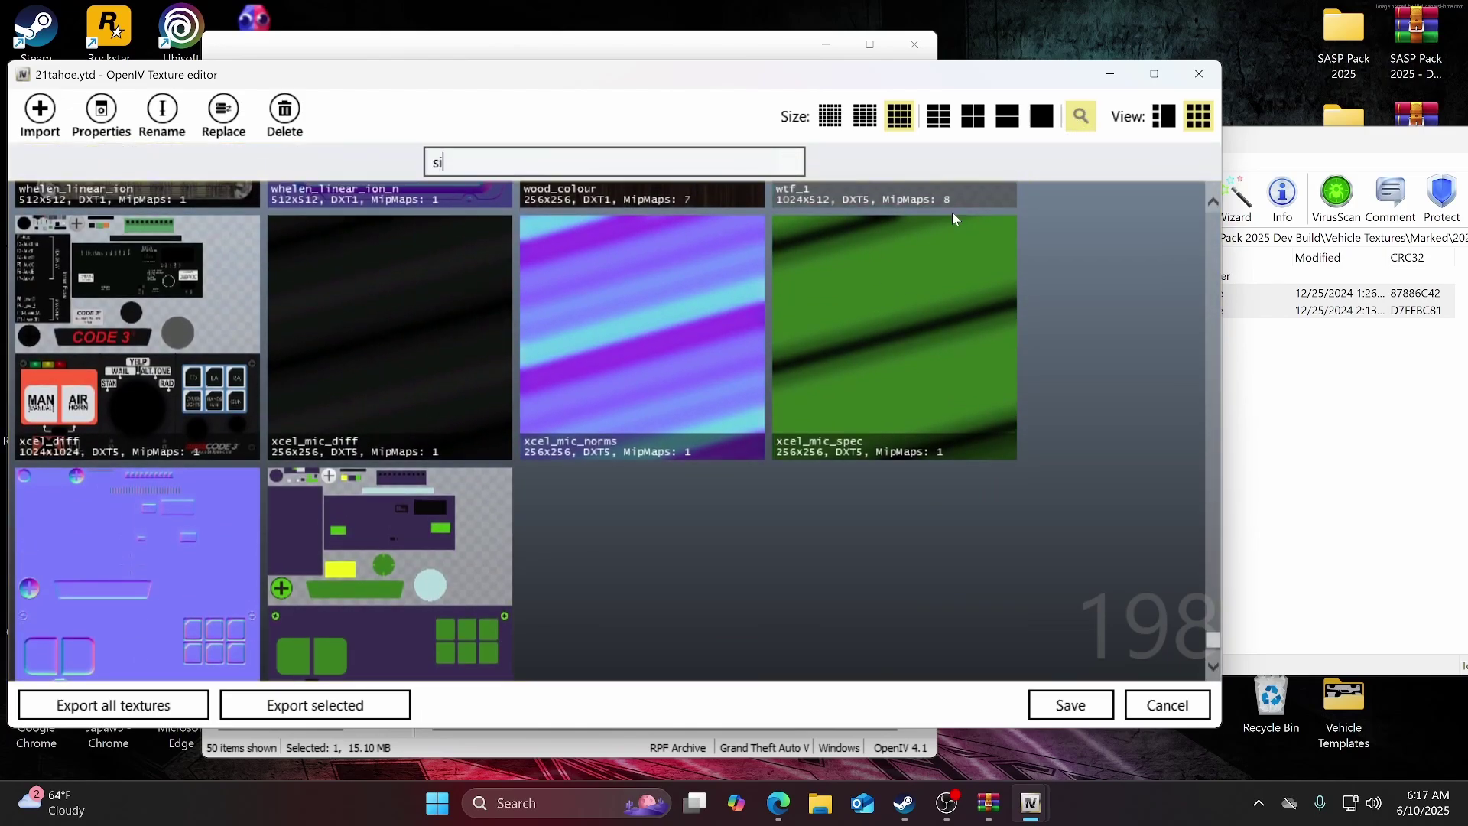
pyautogui.write('gn')
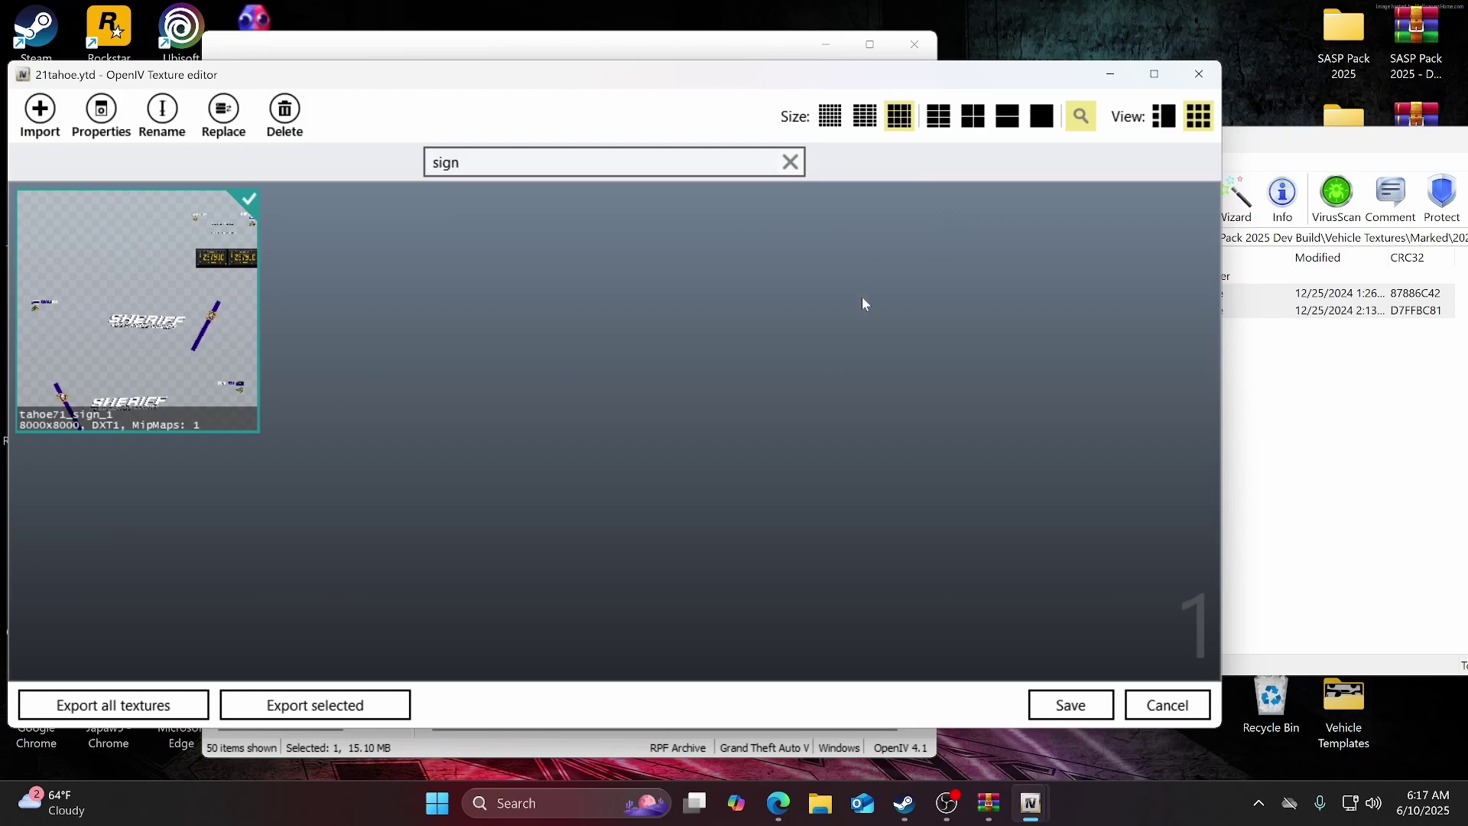
# Import the tahoe71_sign_1 and tahoe71_sign_2 PNG files into 21tahoe.ytd with automatic MipMaps and texture format, and save.
pyautogui.click(1369, 535)
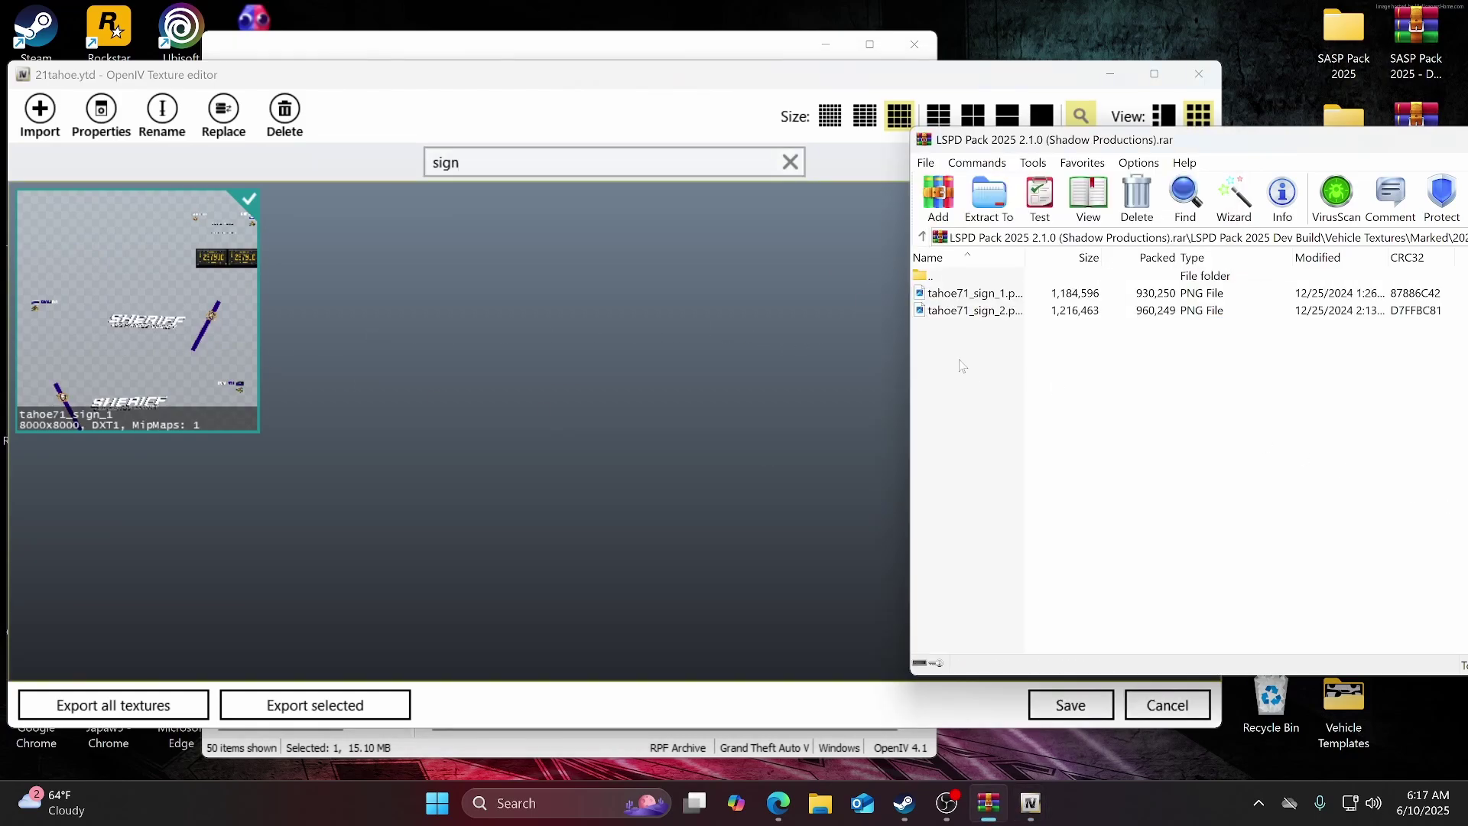
pyautogui.moveTo(991, 345); pyautogui.dragTo(1002, 297)
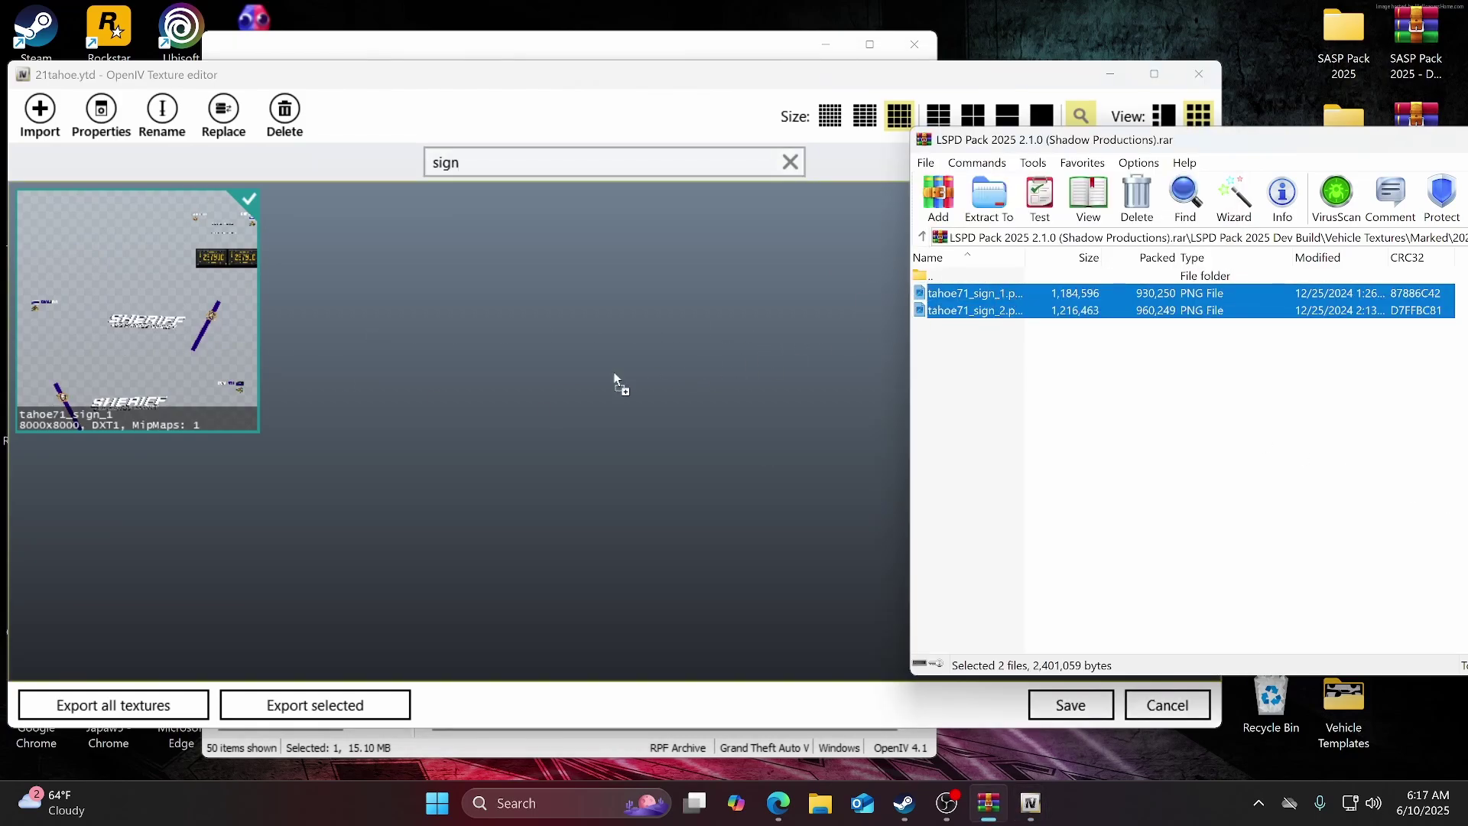
pyautogui.moveTo(613, 371); pyautogui.dragTo(613, 371)
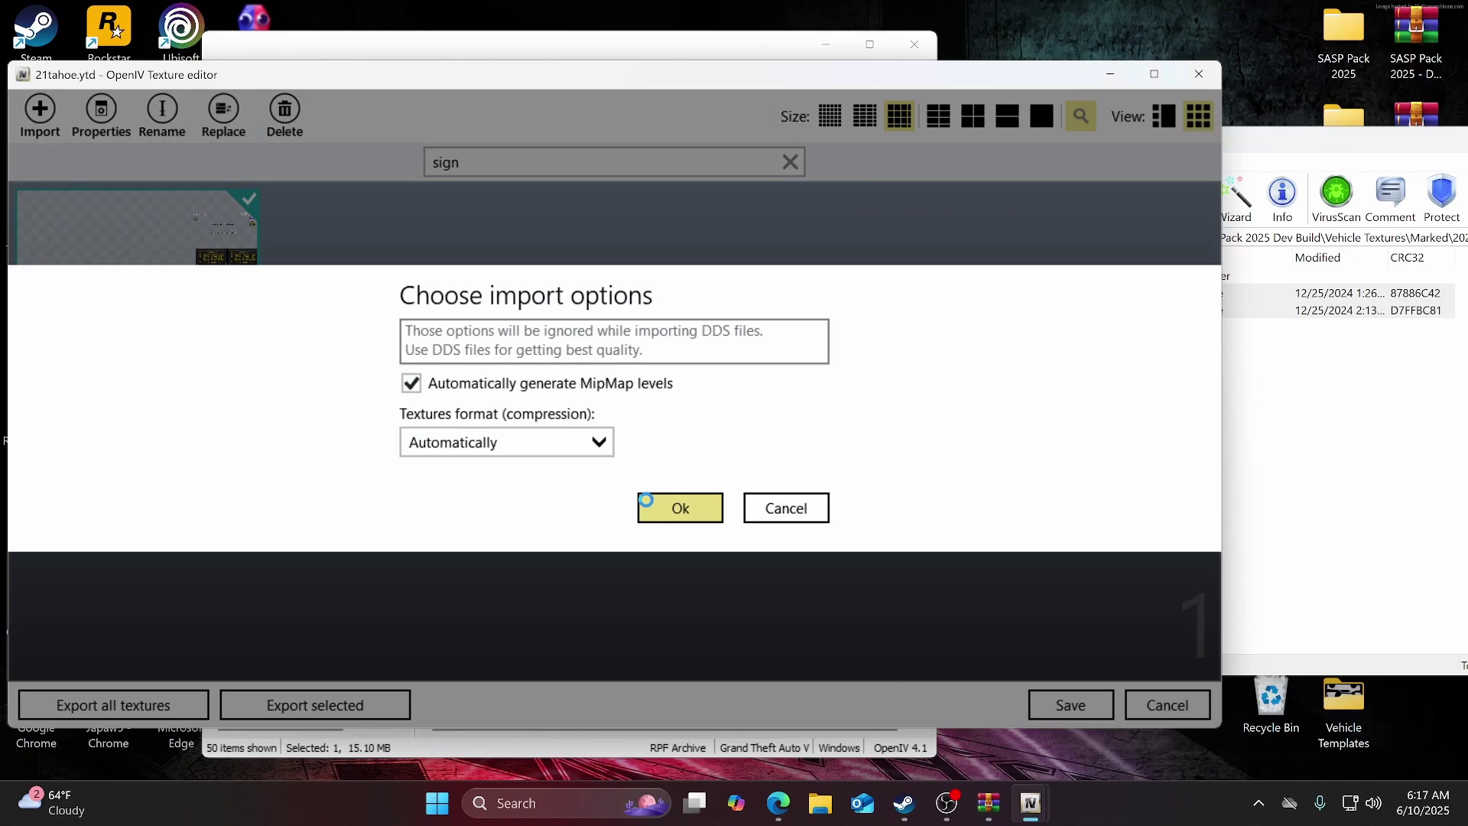
pyautogui.click(646, 500)
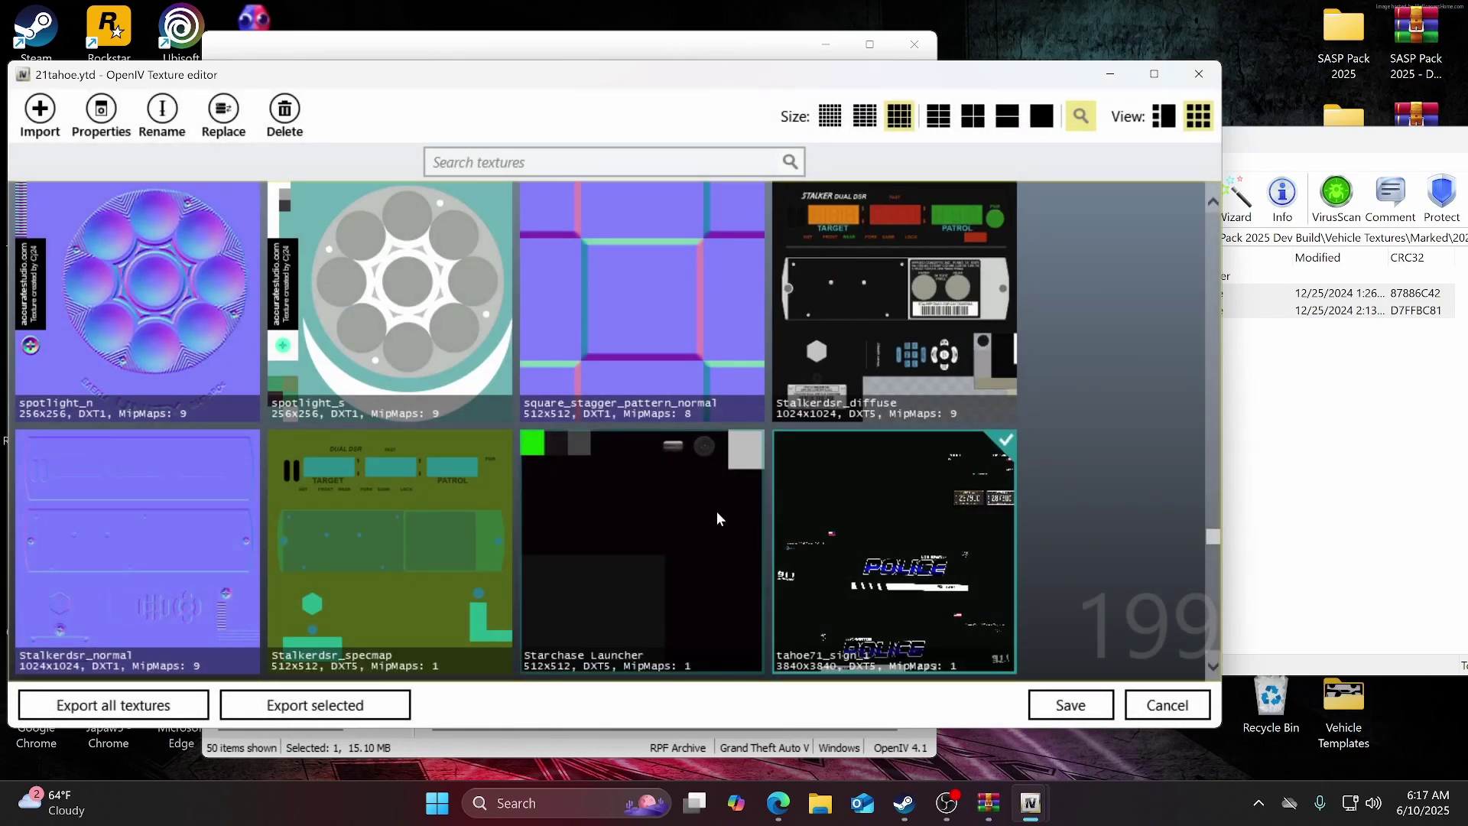
pyautogui.scroll(-4, 717, 515)
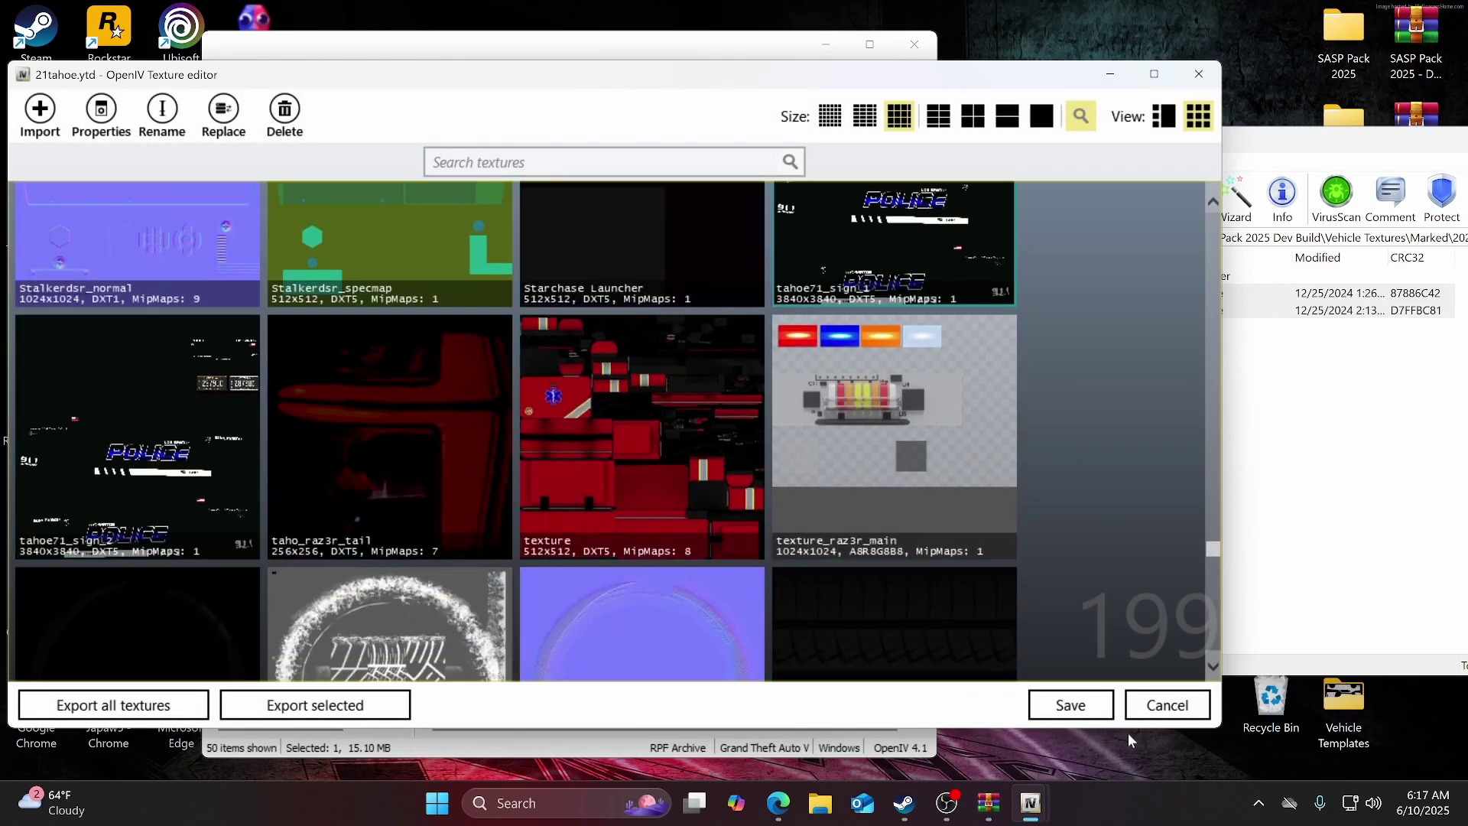
pyautogui.click(1100, 707)
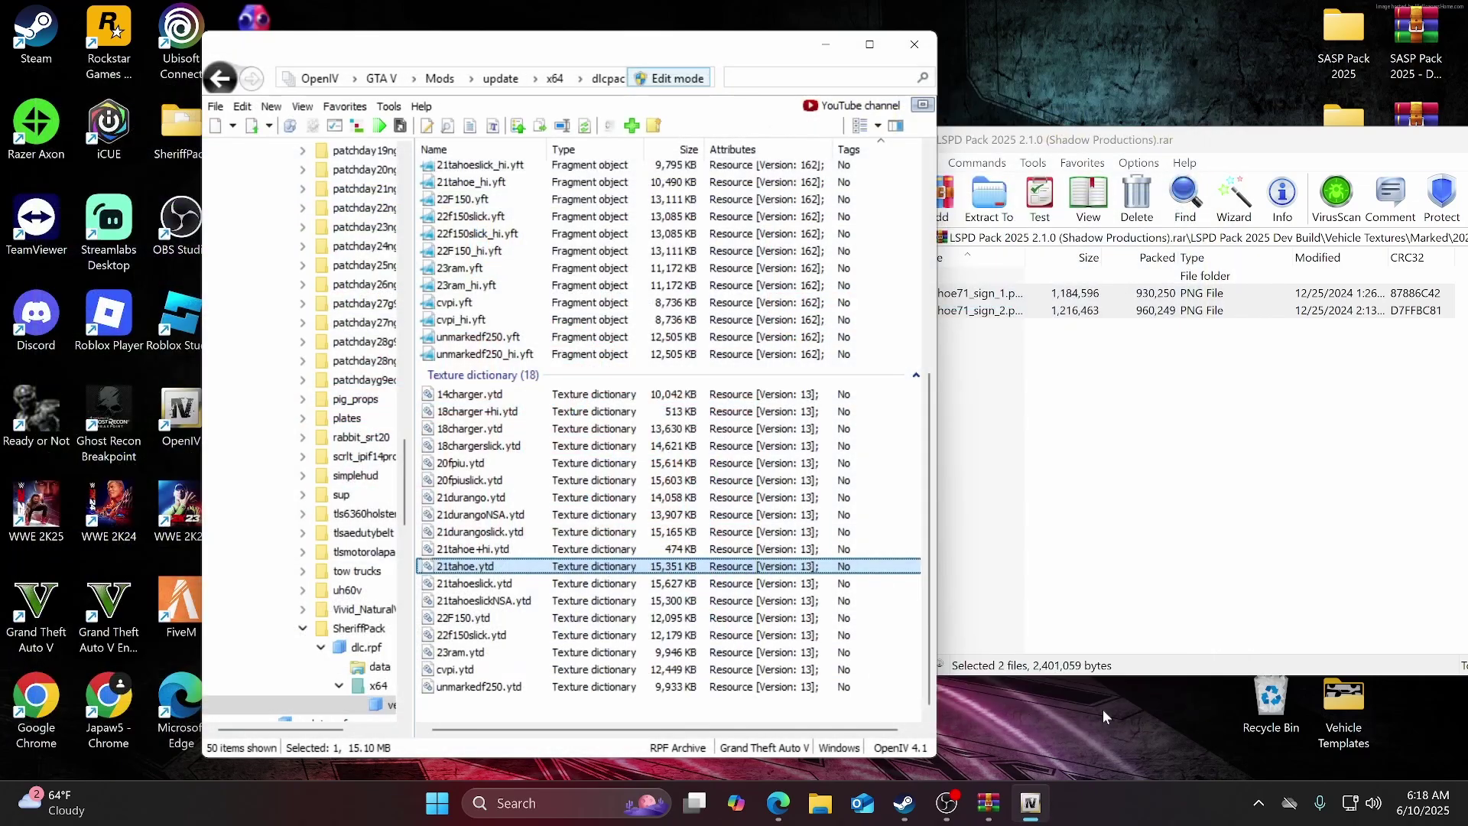
# Open the 2022 F150 folder under Marked in the archive and 22F150.ytd in the OpenIV texture editor.
pyautogui.doubleClick(957, 276)
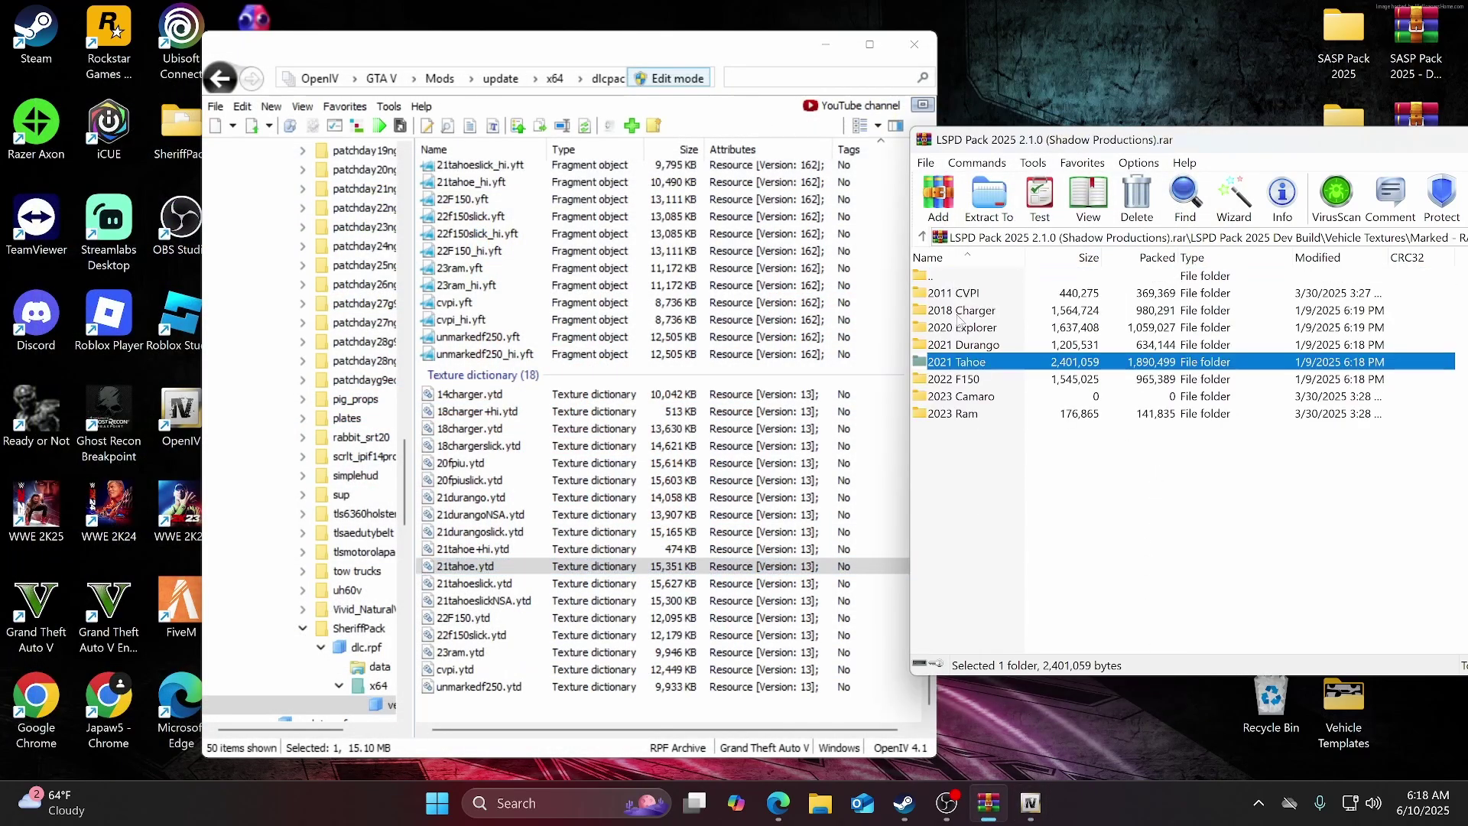
pyautogui.doubleClick(948, 383)
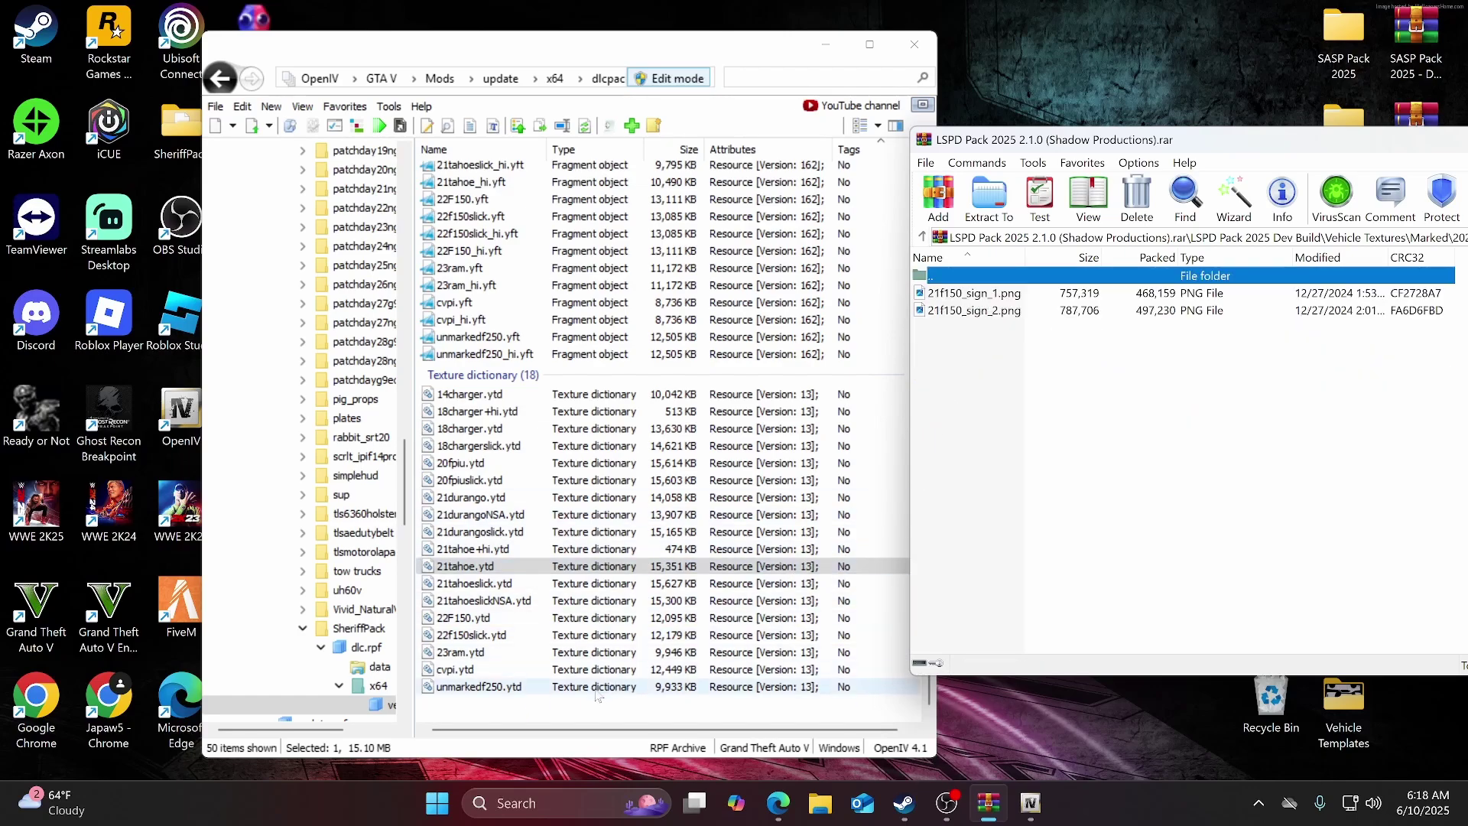
pyautogui.click(528, 707)
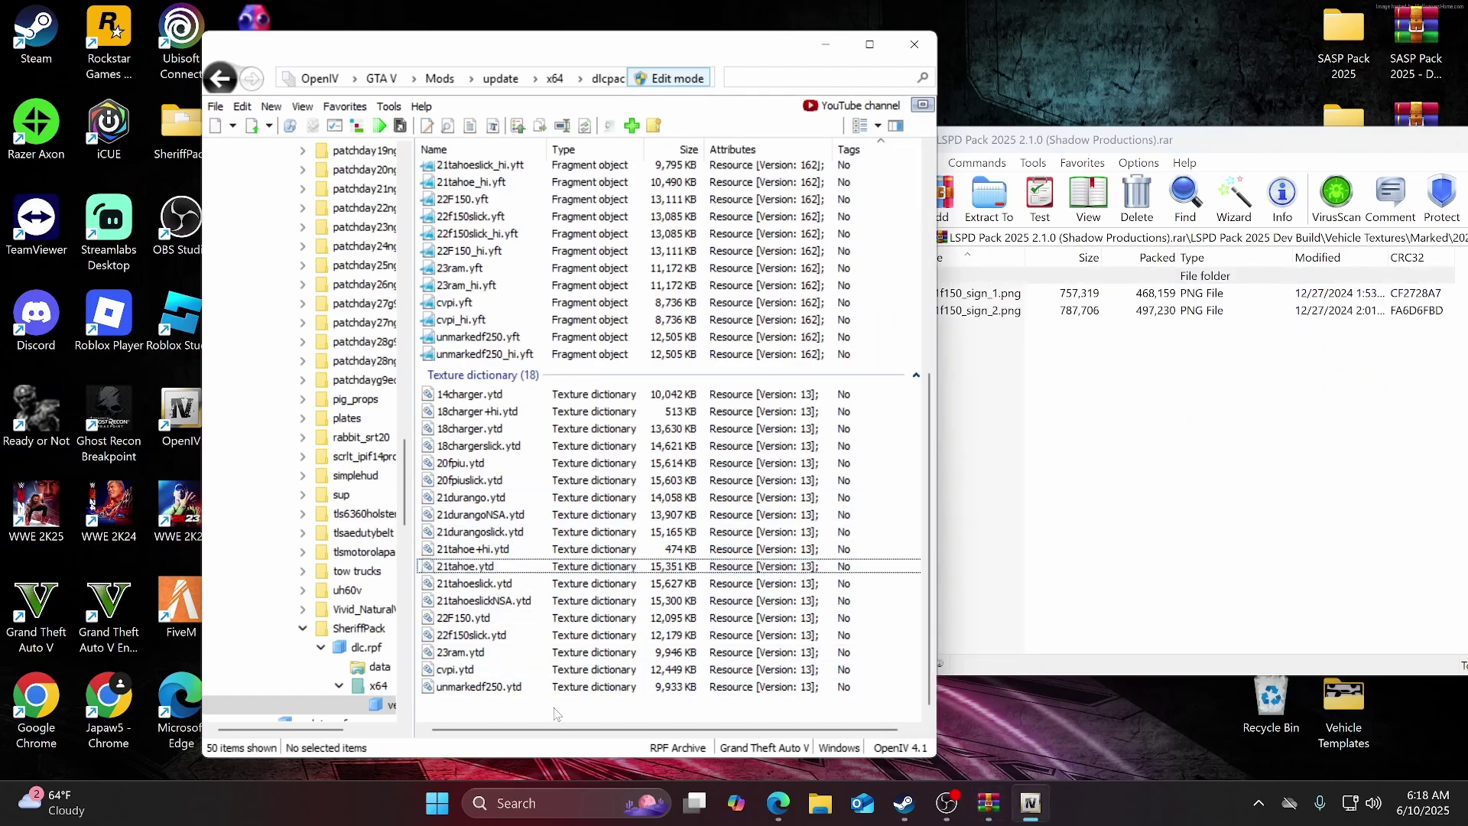
pyautogui.click(487, 621)
pyautogui.doubleClick(487, 619)
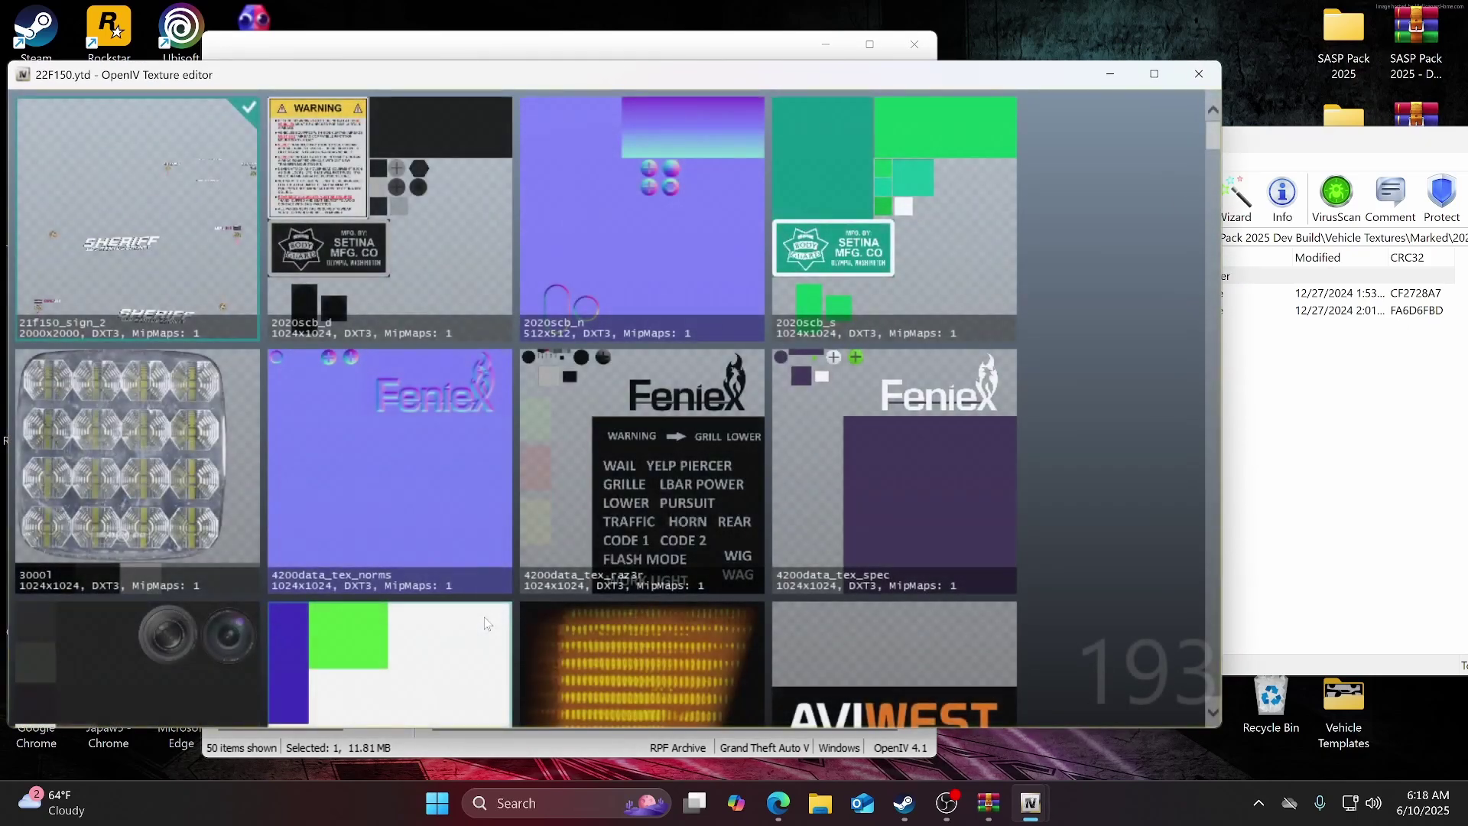
# Filter the 22F150.ytd textures by "sign", import the 21f150_sign_1 and 21f150_sign_2 PNG files with automatic MipMaps and format, and save.
pyautogui.scroll(-5, 523, 384)
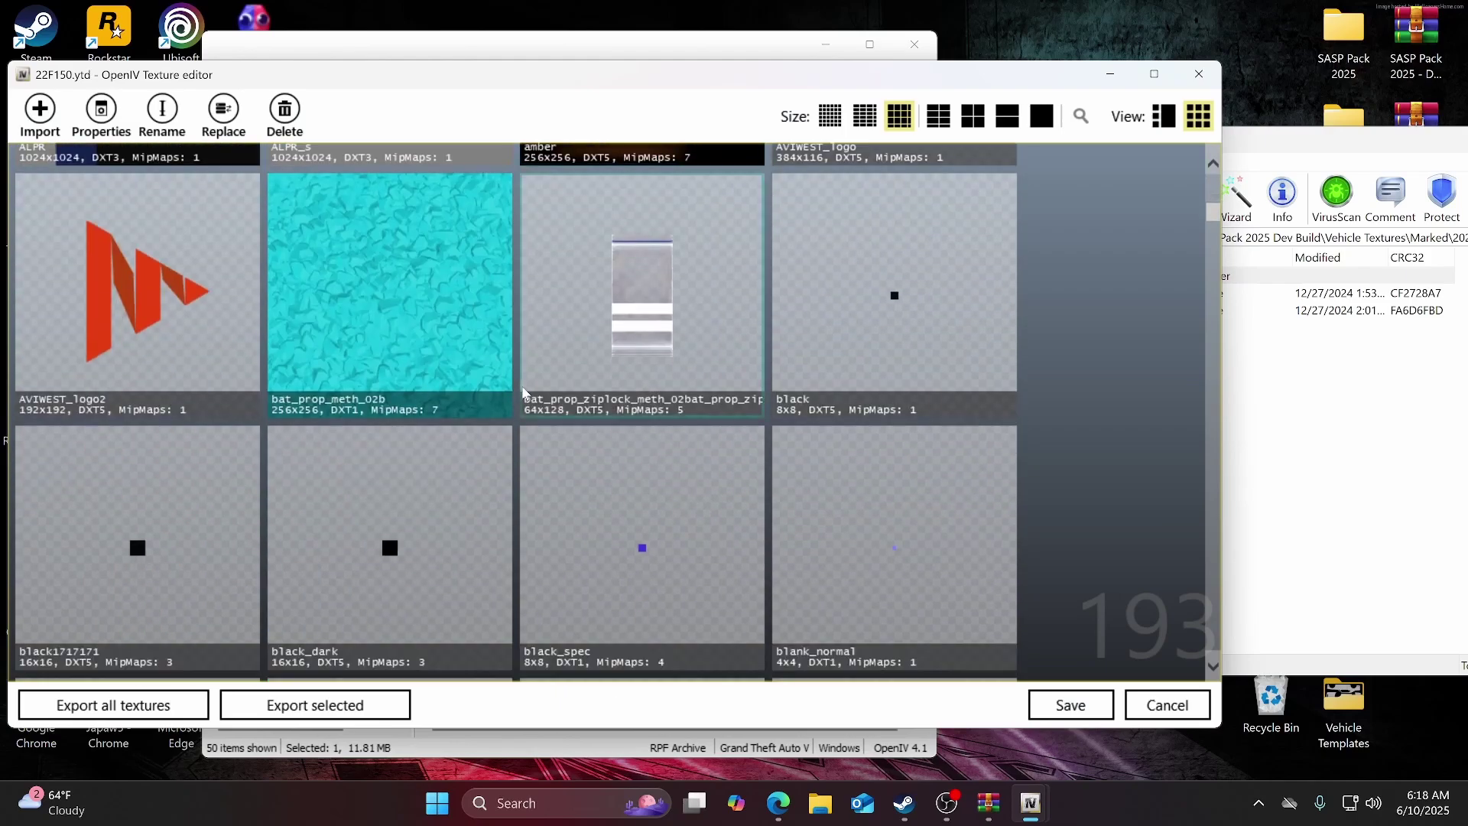
pyautogui.click(1080, 116)
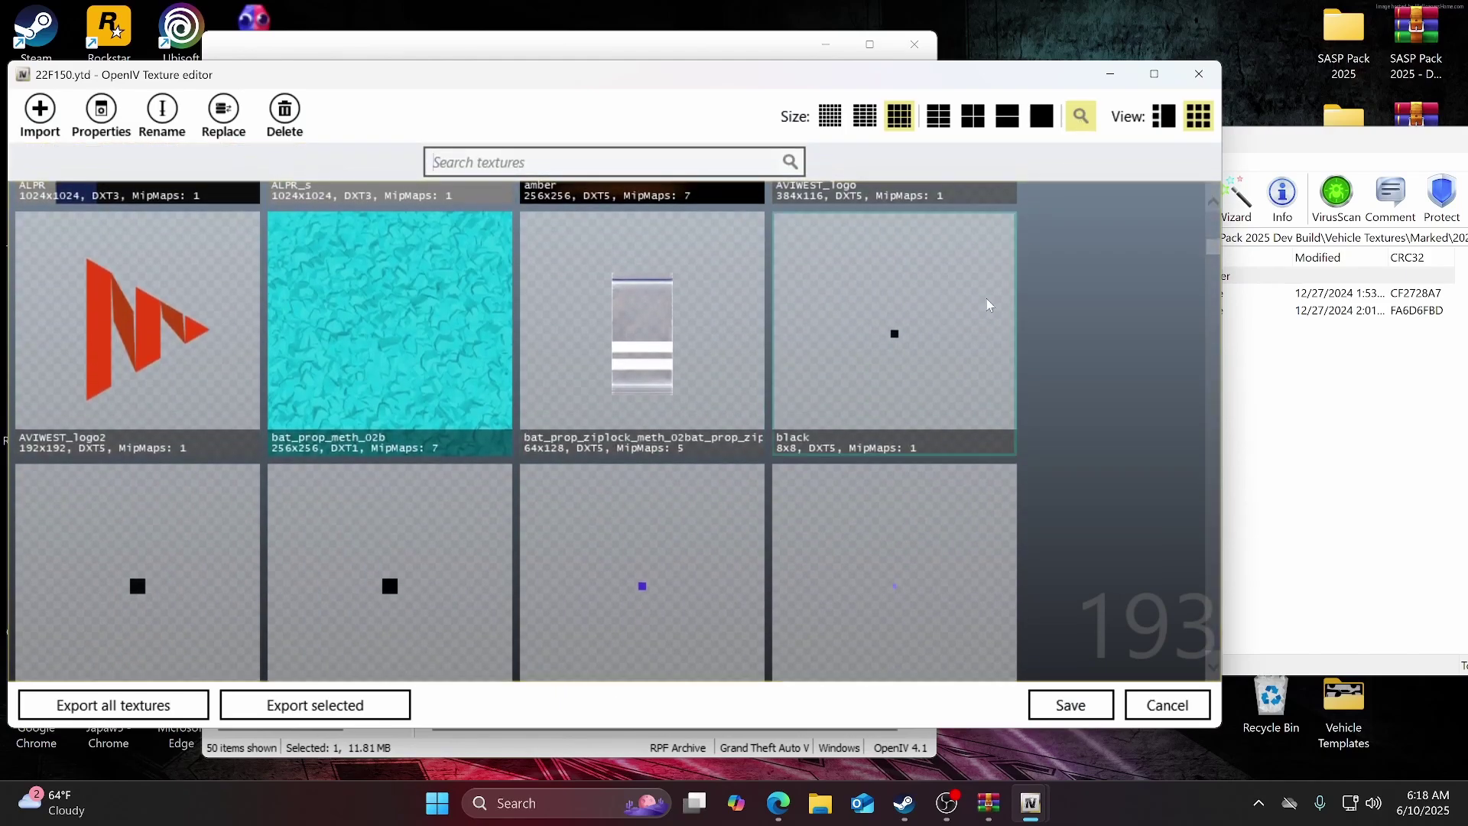
pyautogui.write('sign')
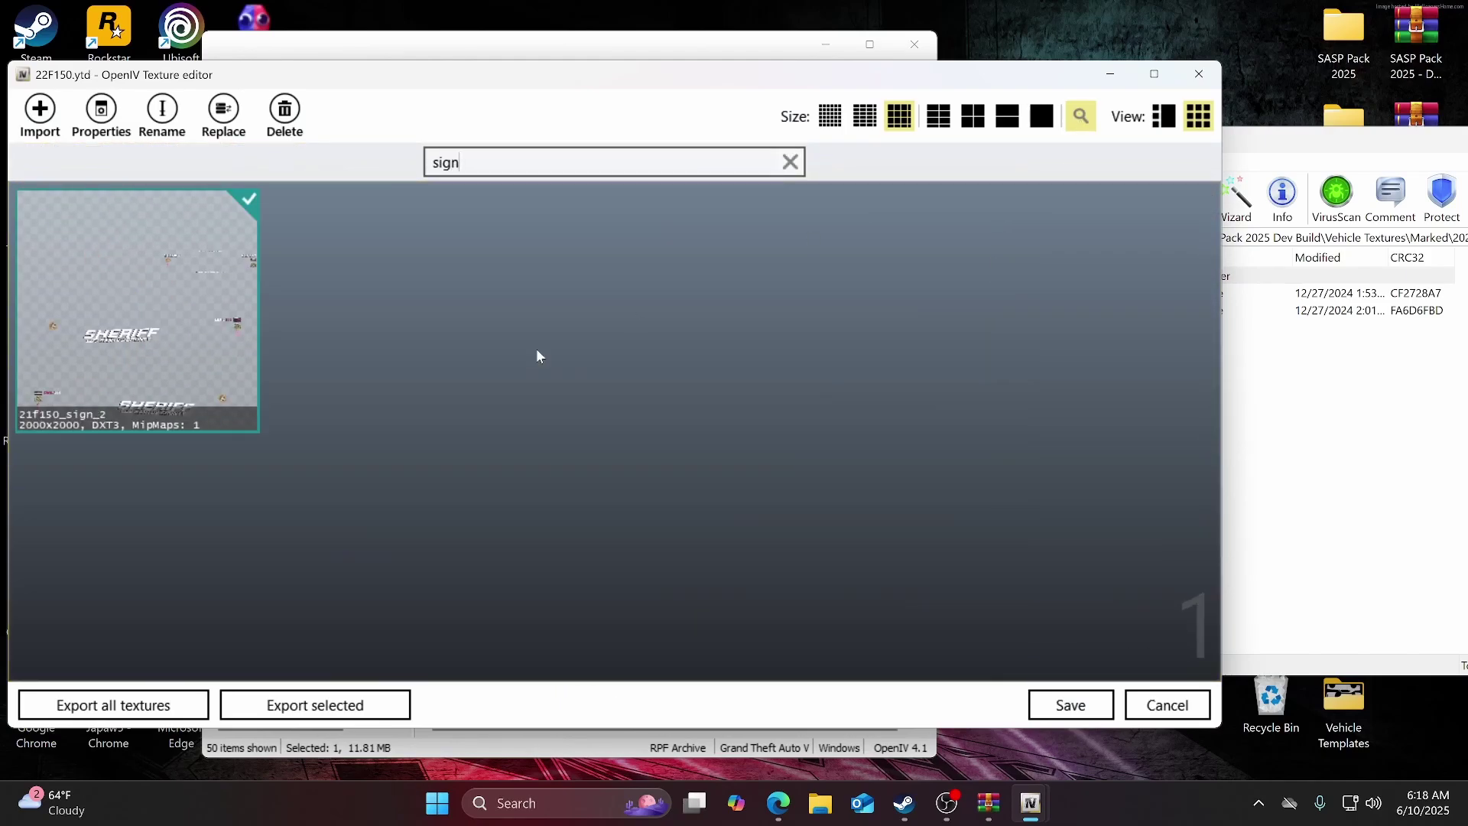
pyautogui.click(1315, 441)
pyautogui.moveTo(985, 342); pyautogui.dragTo(624, 338)
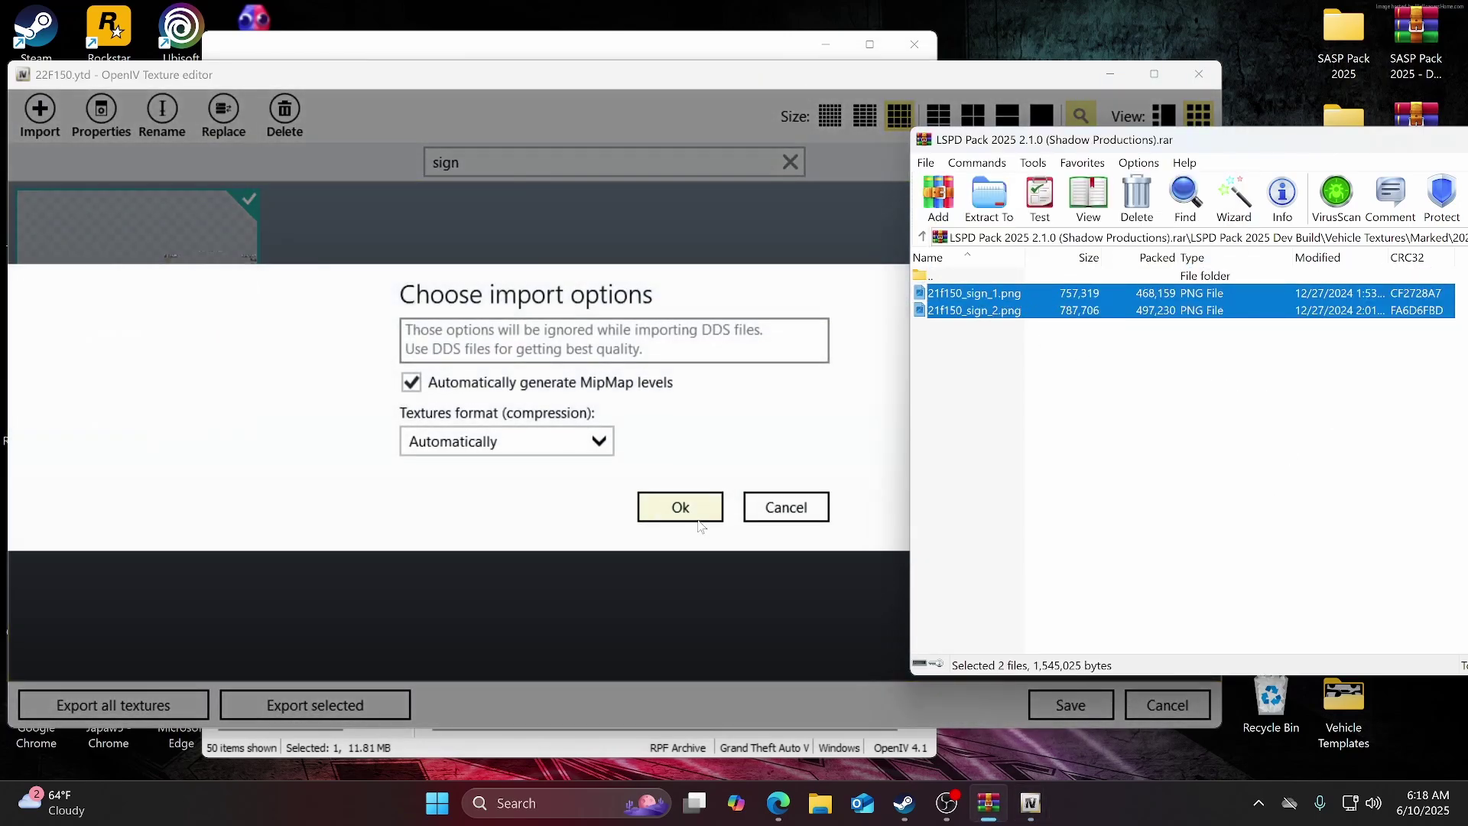
pyautogui.click(678, 508)
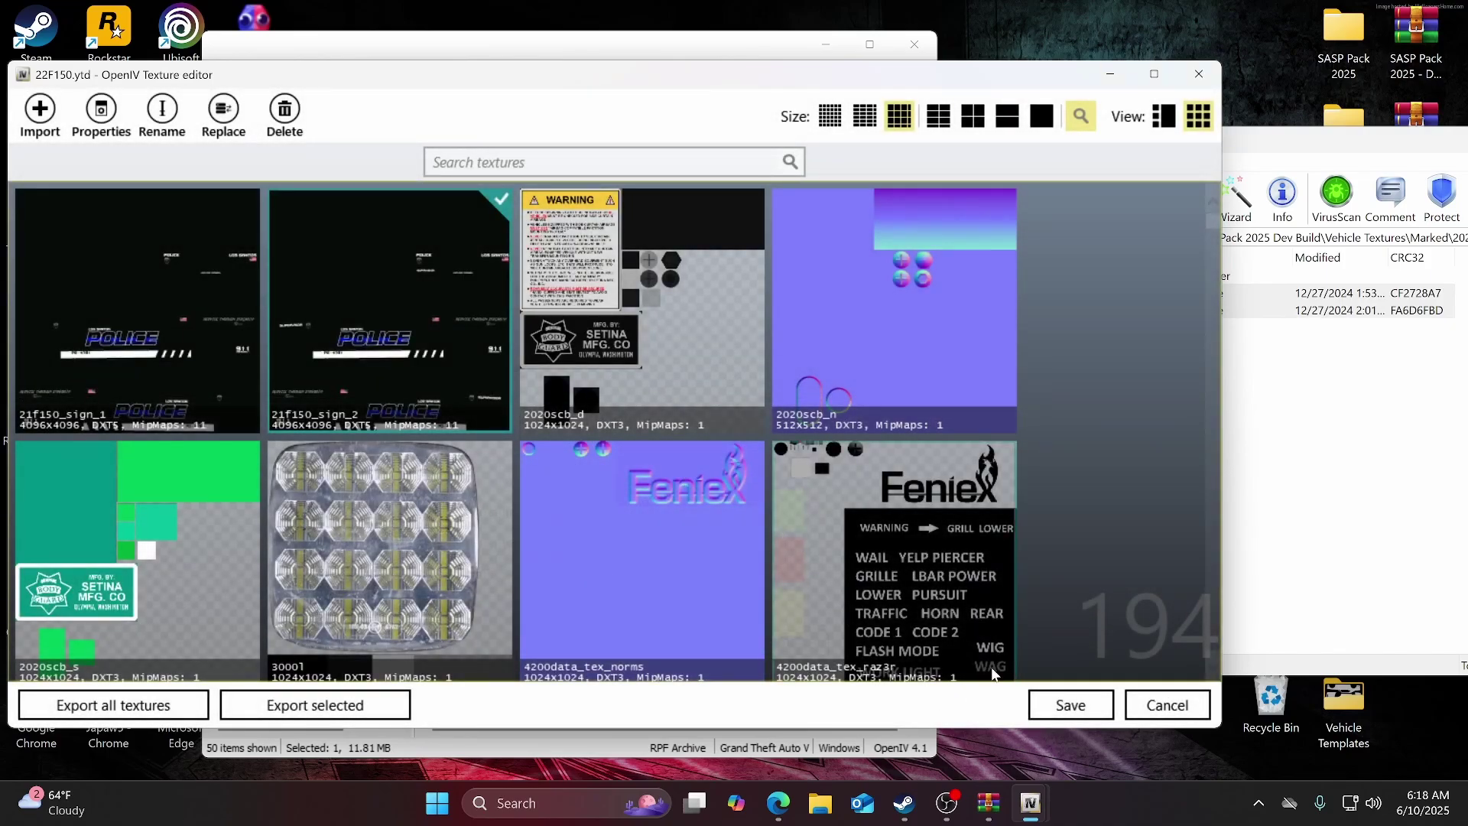
pyautogui.click(1042, 705)
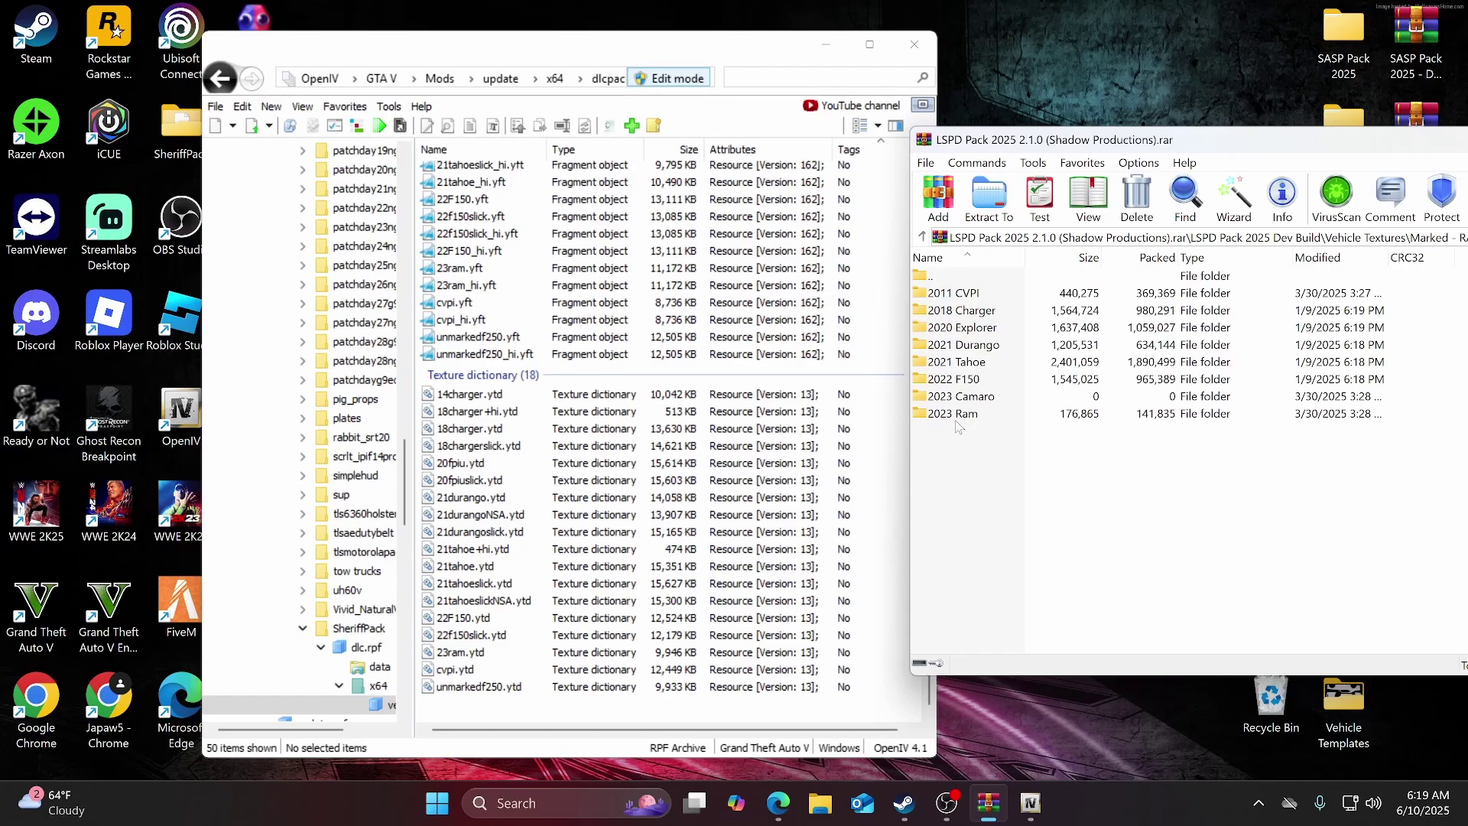
# Open the archive's Marked 2023 Ram folder and 23ram.ytd in the texture editor, filtering its textures by "sign".
pyautogui.doubleClick(952, 413)
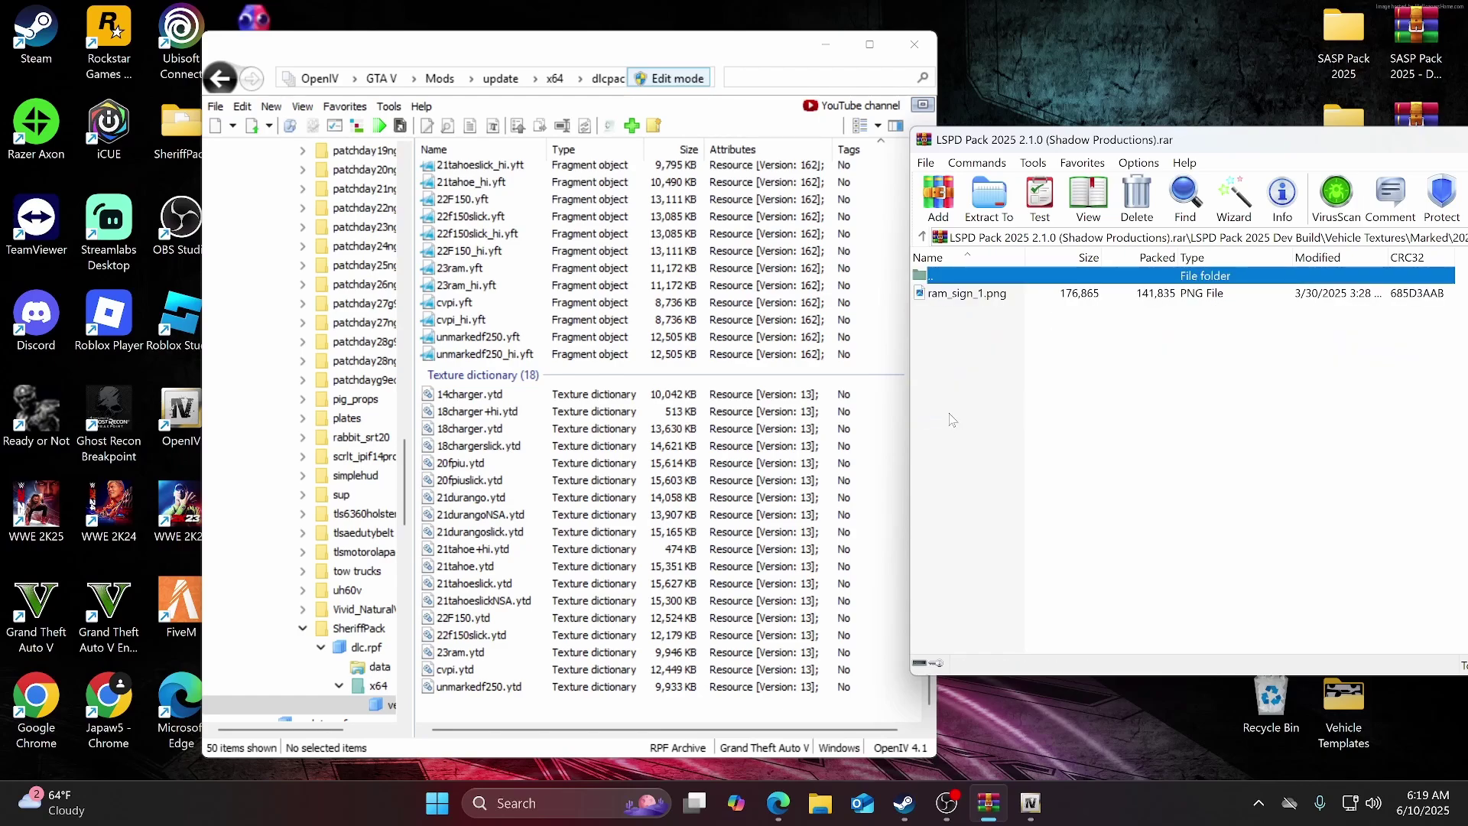
pyautogui.click(459, 711)
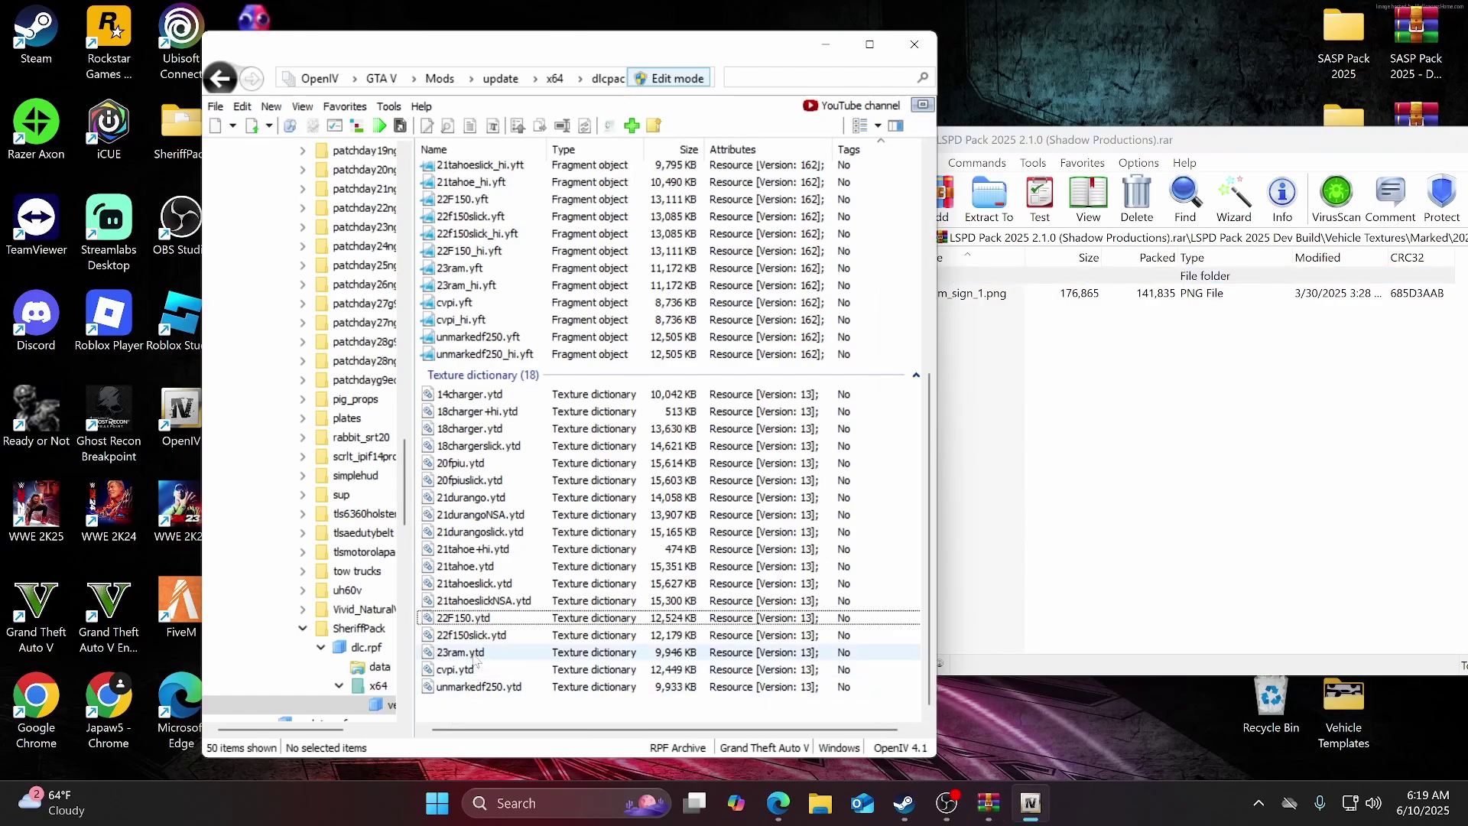
pyautogui.doubleClick(472, 653)
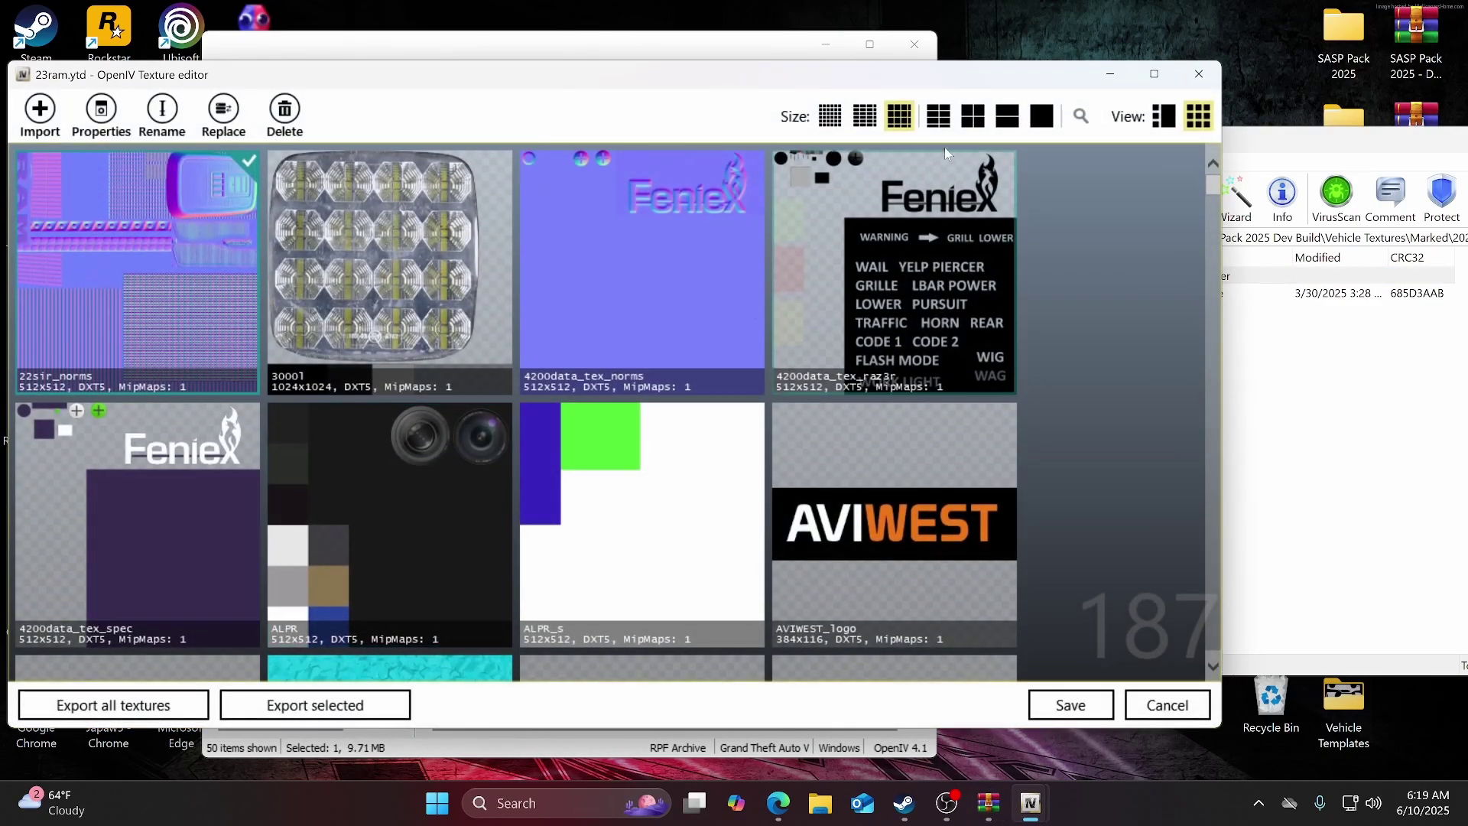
pyautogui.click(1080, 116)
pyautogui.write('sign')
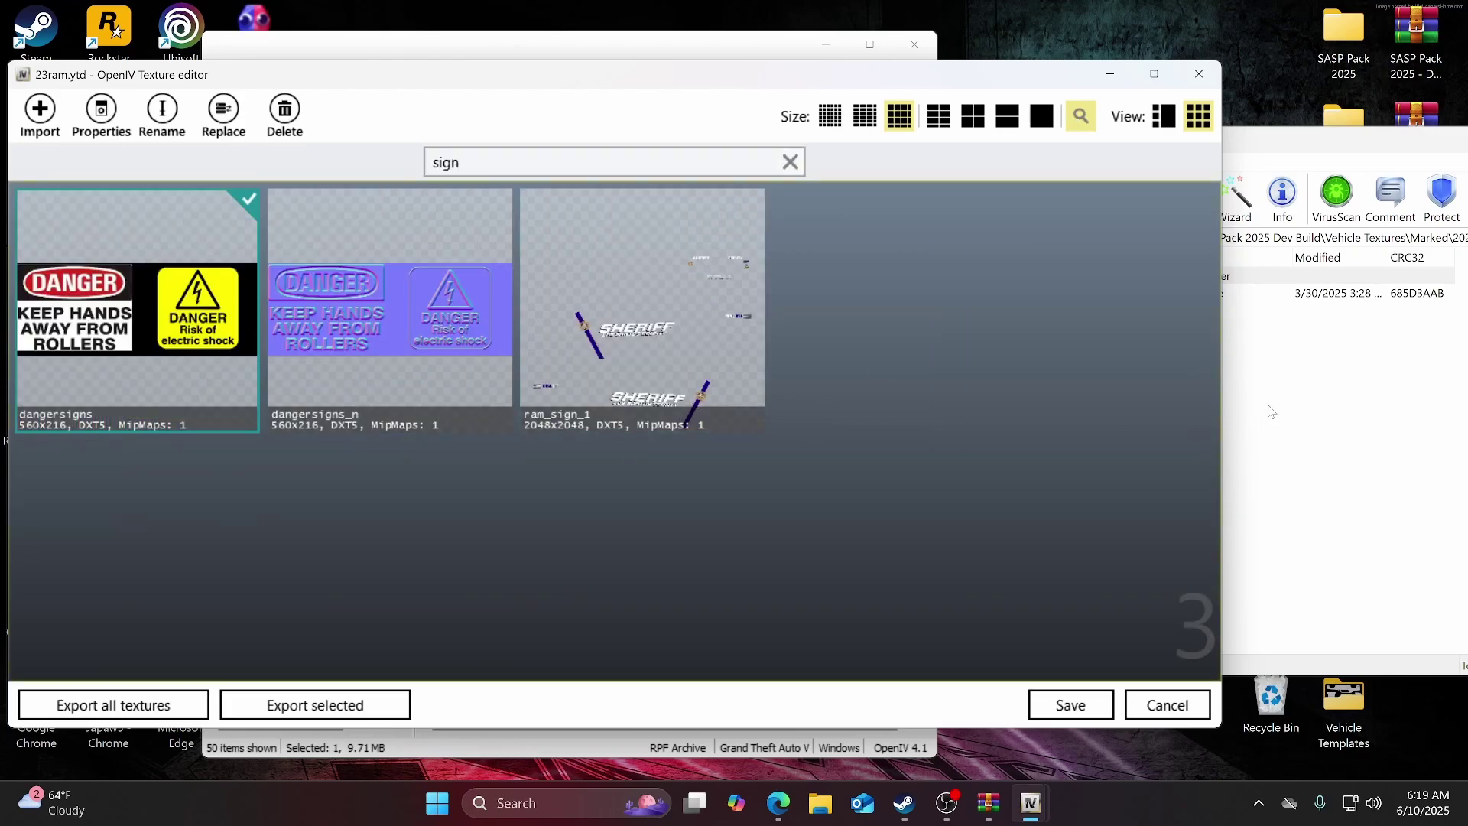
# Import ram_sign_1.png from the archive into 23ram.ytd with automatic MipMaps and texture format, and save the dictionary.
pyautogui.click(1270, 411)
pyautogui.moveTo(967, 293); pyautogui.dragTo(716, 347)
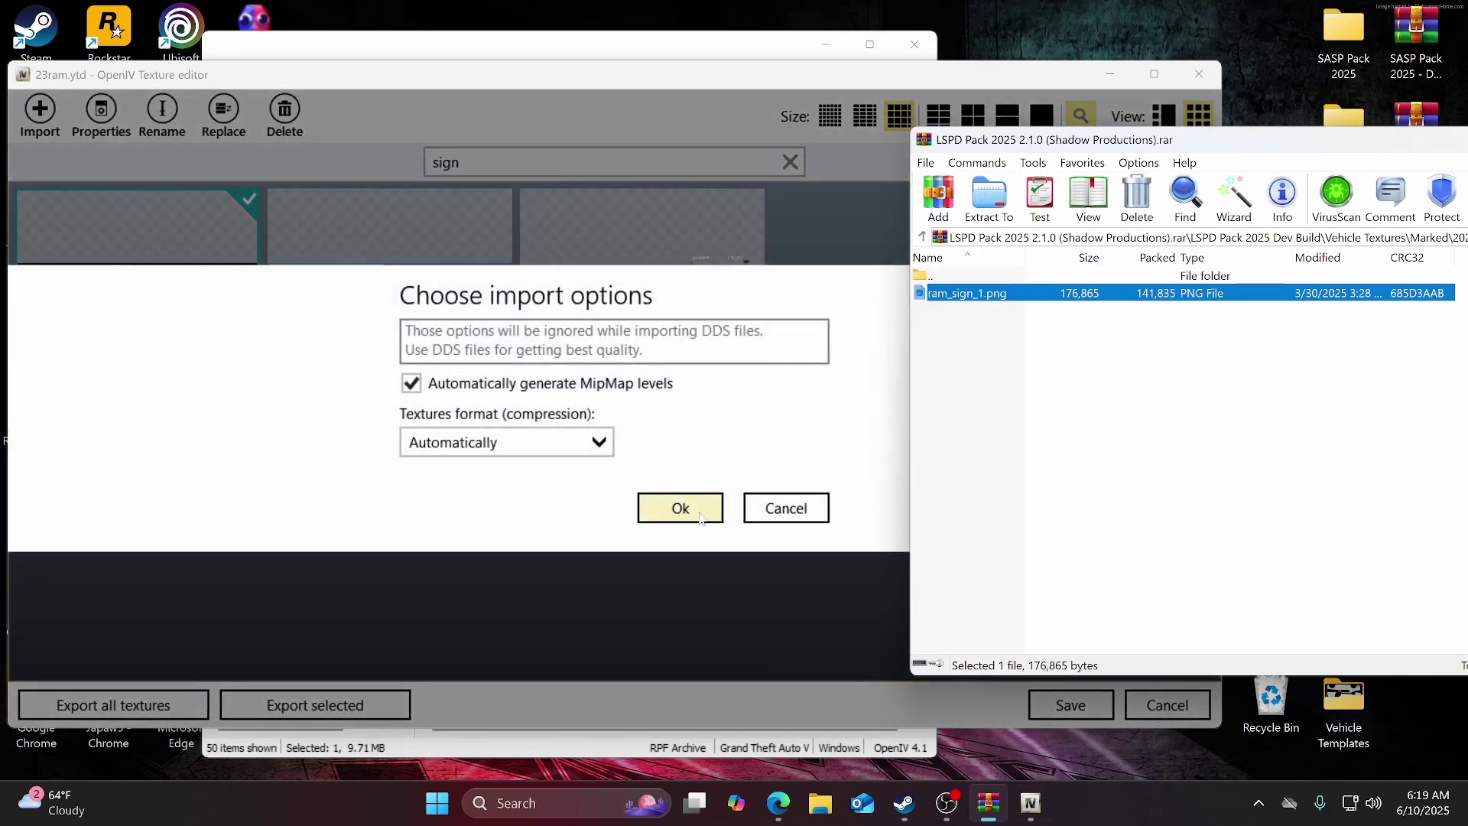
pyautogui.click(680, 508)
pyautogui.click(1053, 701)
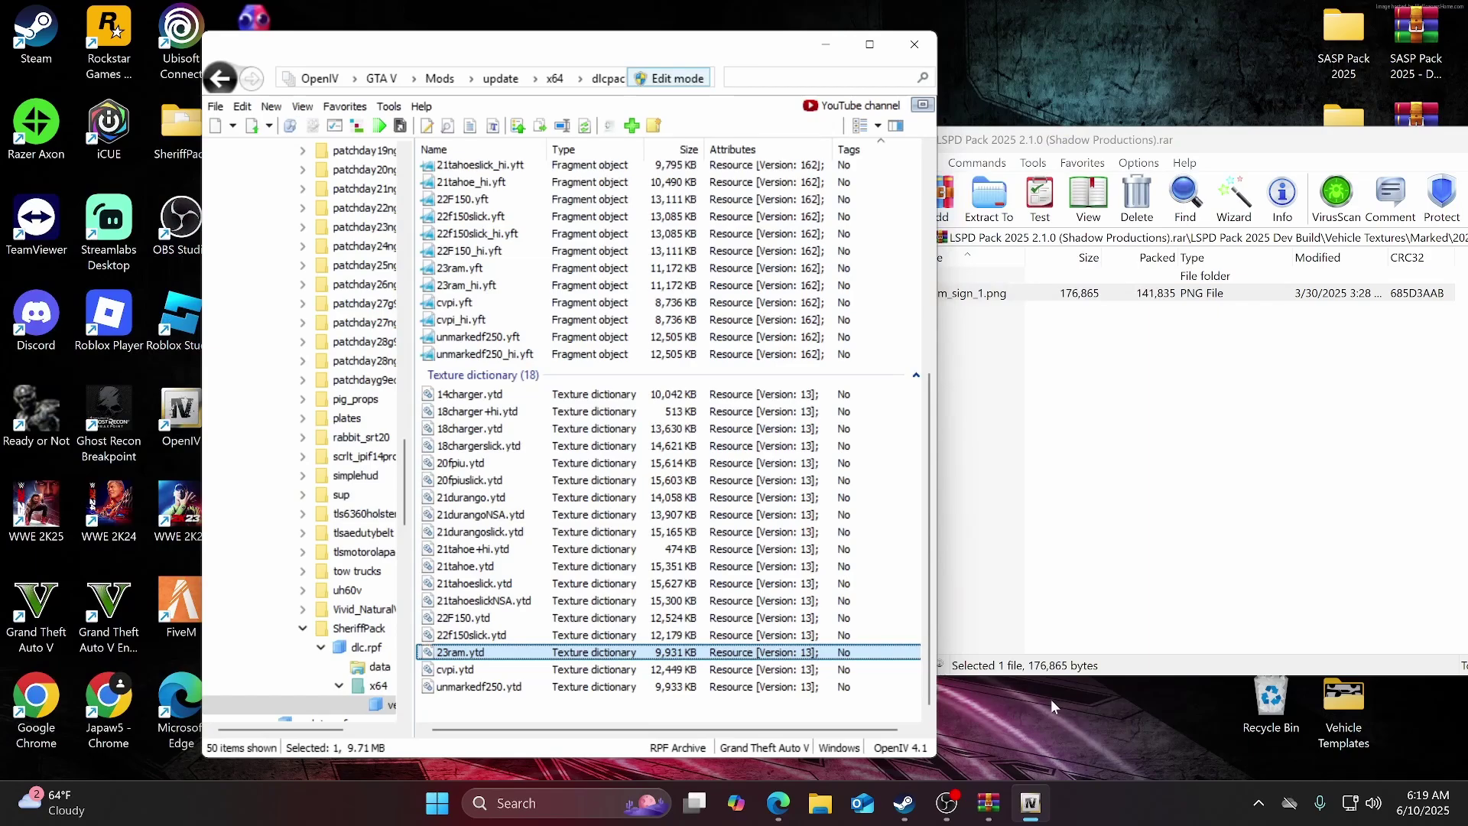
# Go back to Vehicle Textures in the archive, open the Ghosted folder, and locate the slick texture dictionaries in OpenIV.
pyautogui.click(1084, 387)
pyautogui.doubleClick(984, 280)
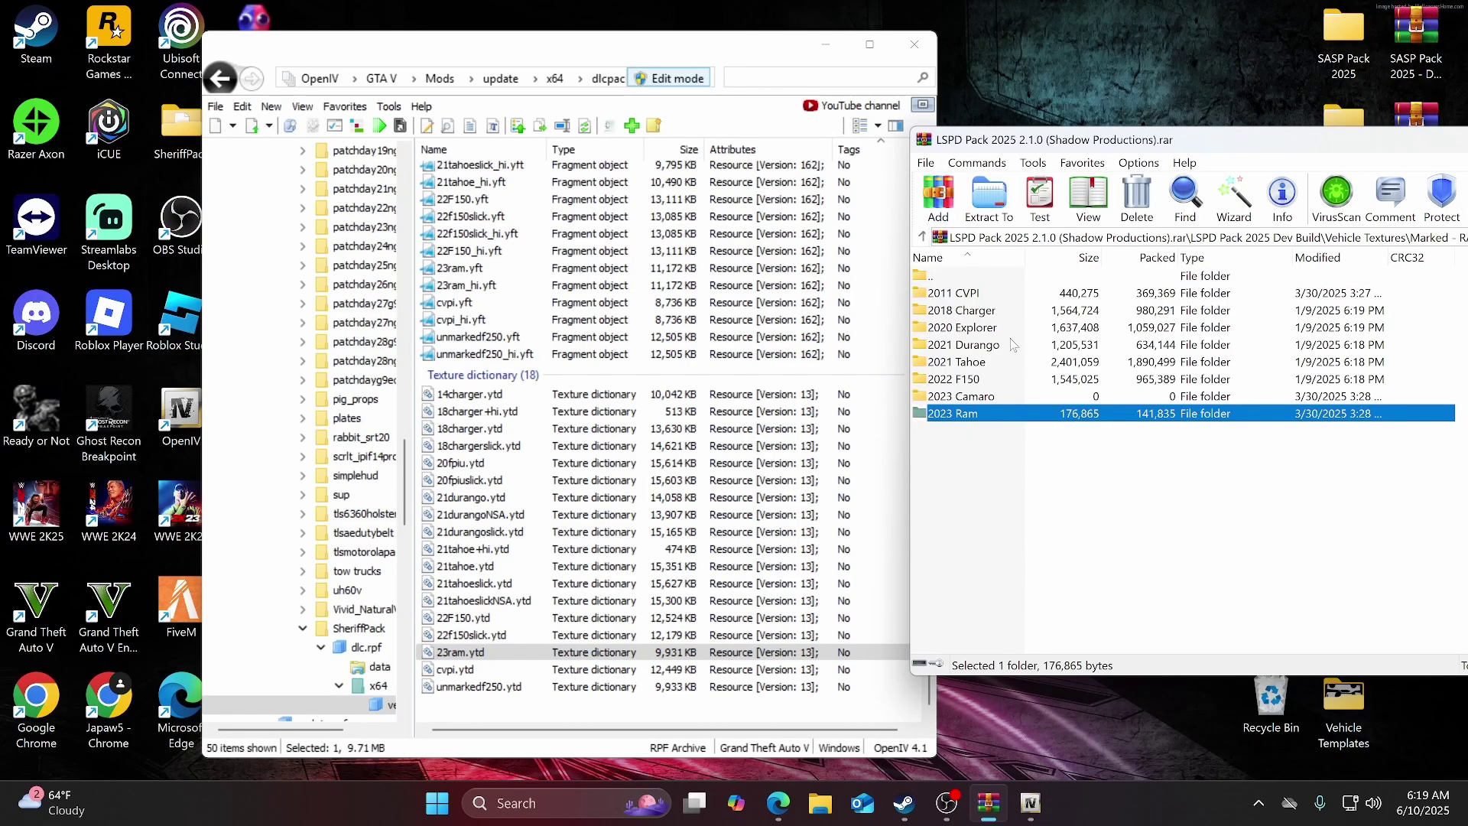
pyautogui.doubleClick(1019, 278)
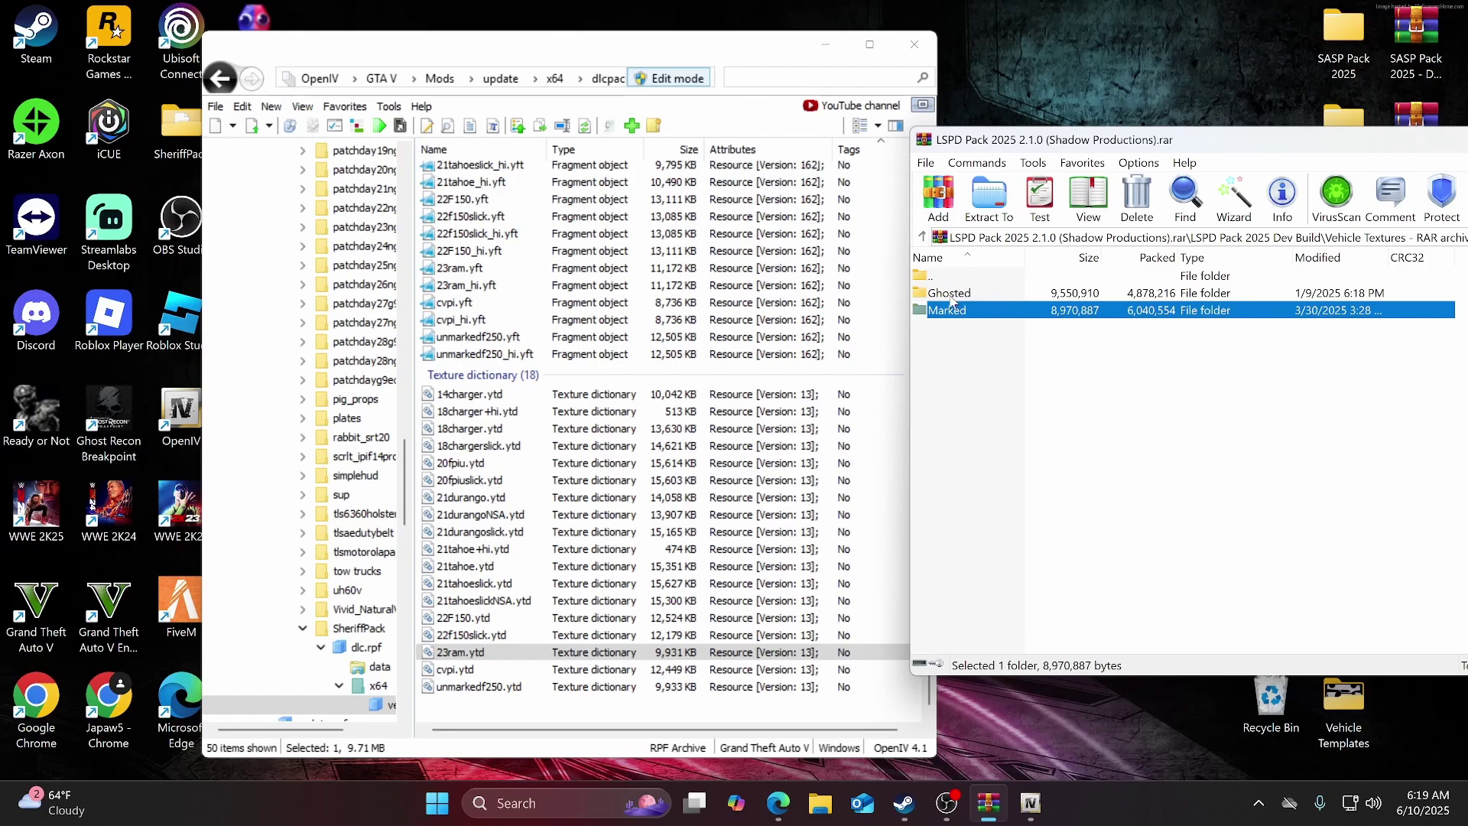
pyautogui.doubleClick(951, 295)
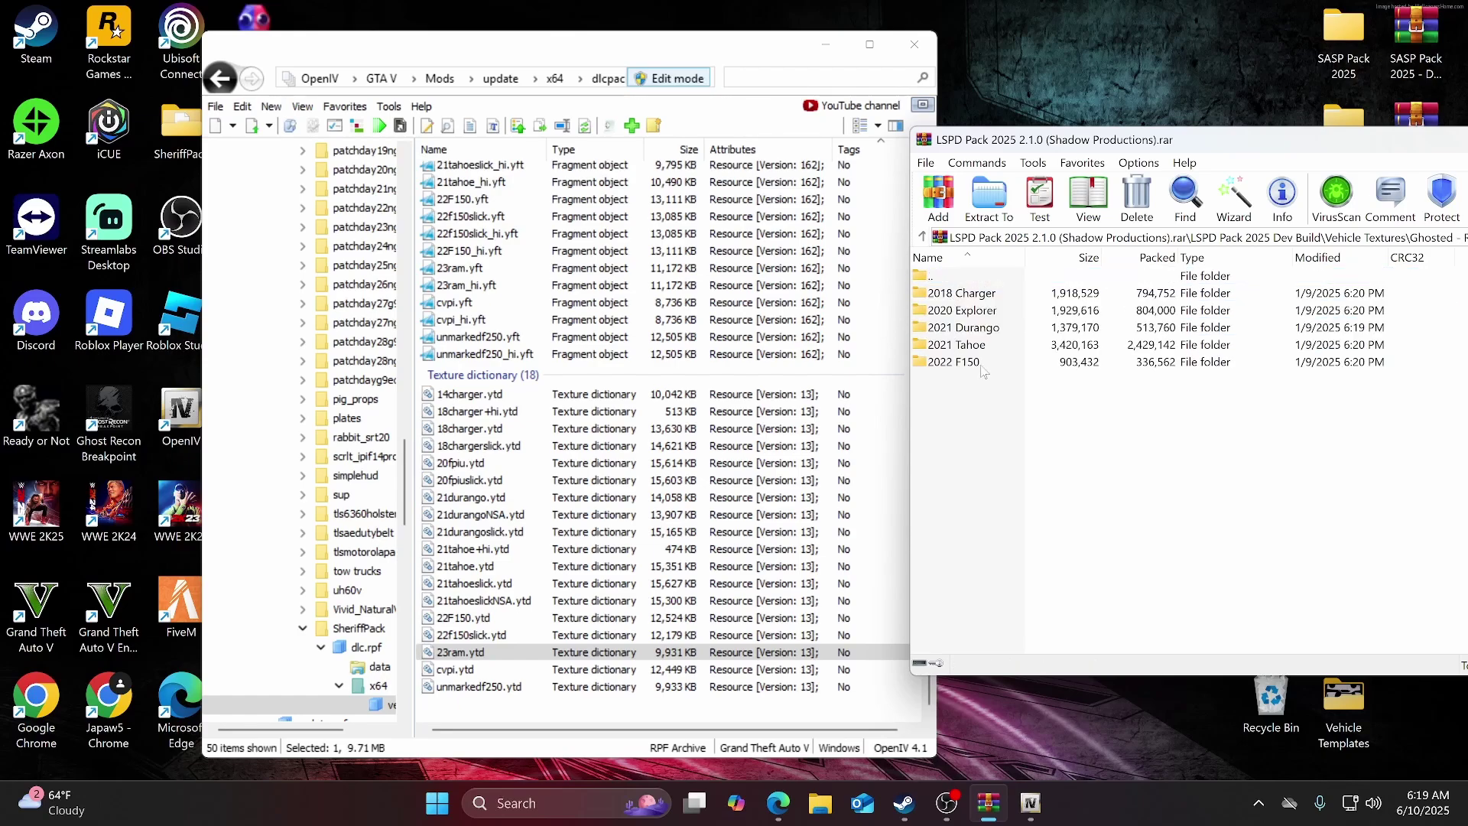
pyautogui.click(558, 717)
pyautogui.hotkey('alt', 'Tab')
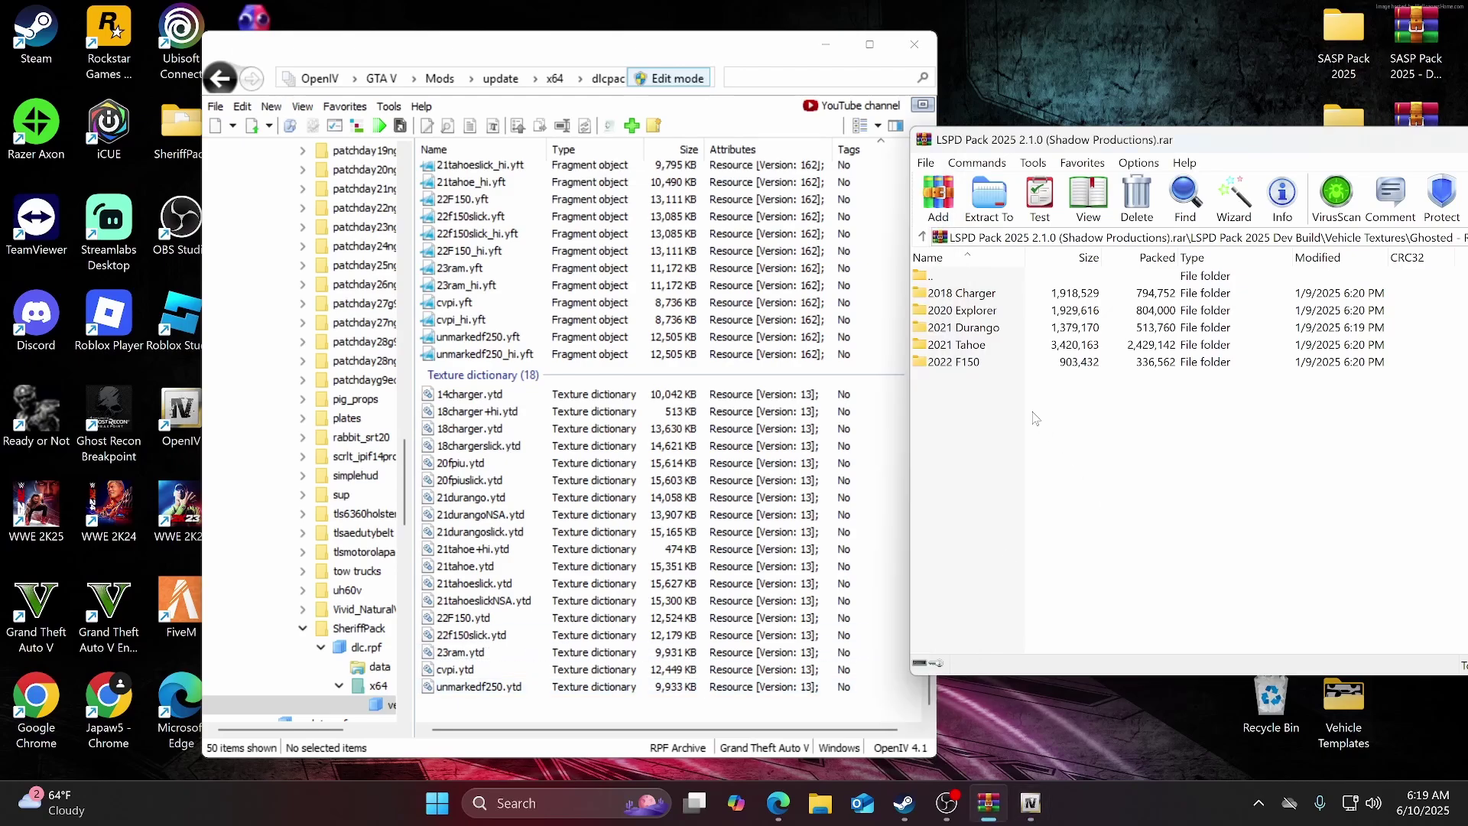
pyautogui.scroll(1, 636, 520)
pyautogui.scroll(2, 635, 520)
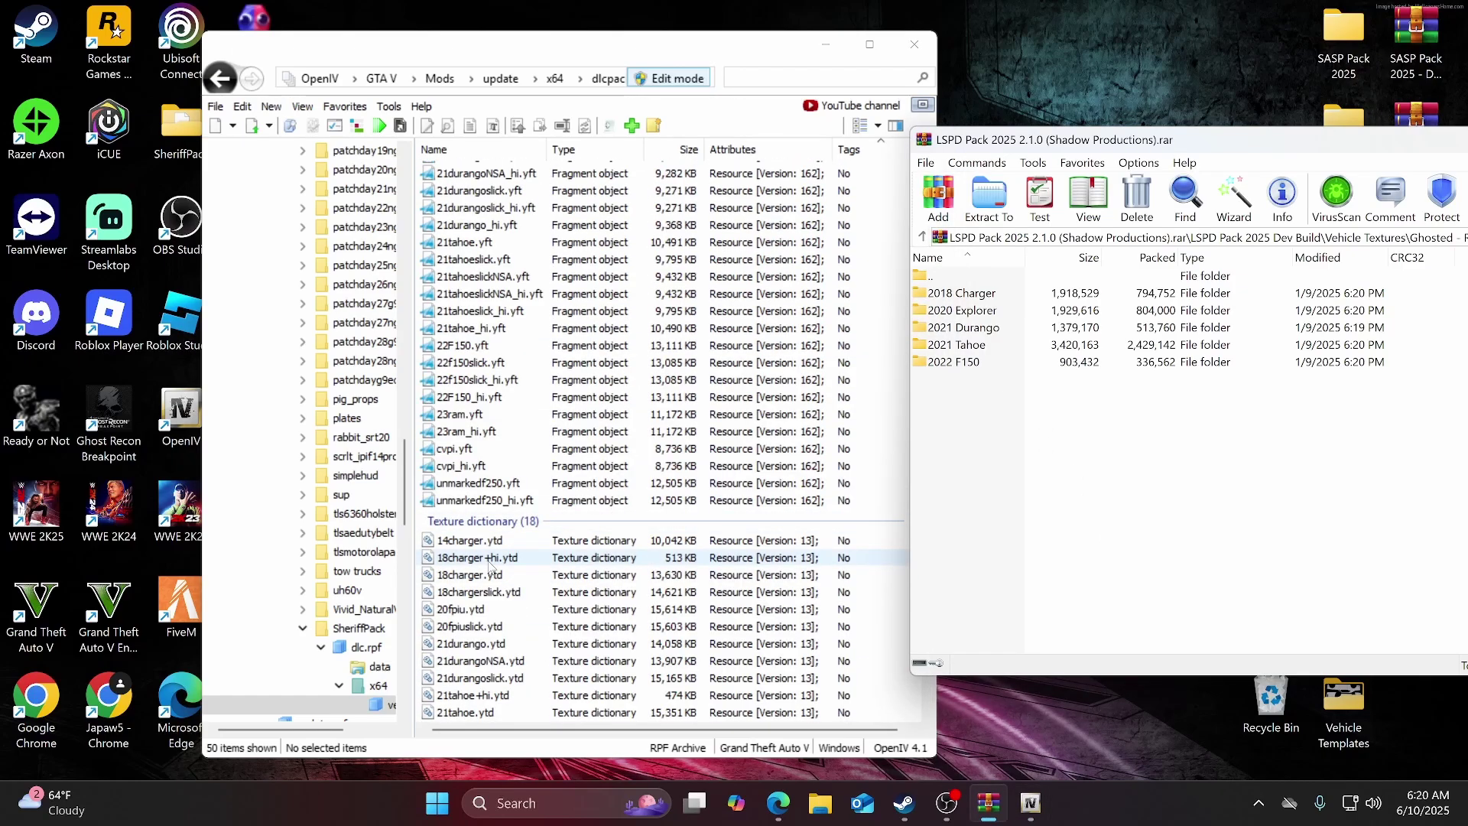
pyautogui.scroll(-1, 492, 565)
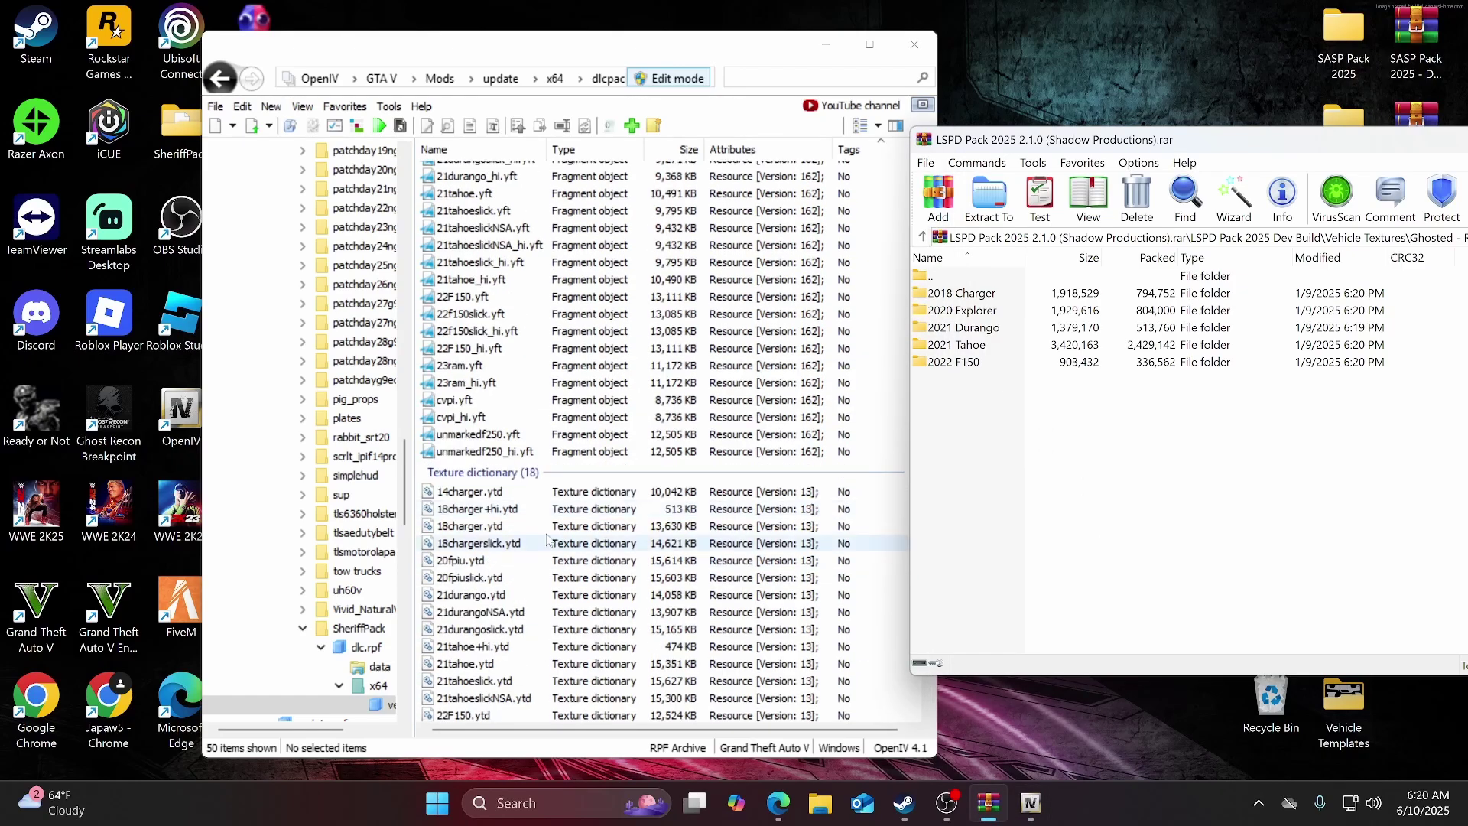
# Open the Ghosted 2018 Charger folder and 18chargerslick.ytd in the texture editor, filtering its textures by "sign".
pyautogui.doubleClick(985, 297)
pyautogui.click(1004, 368)
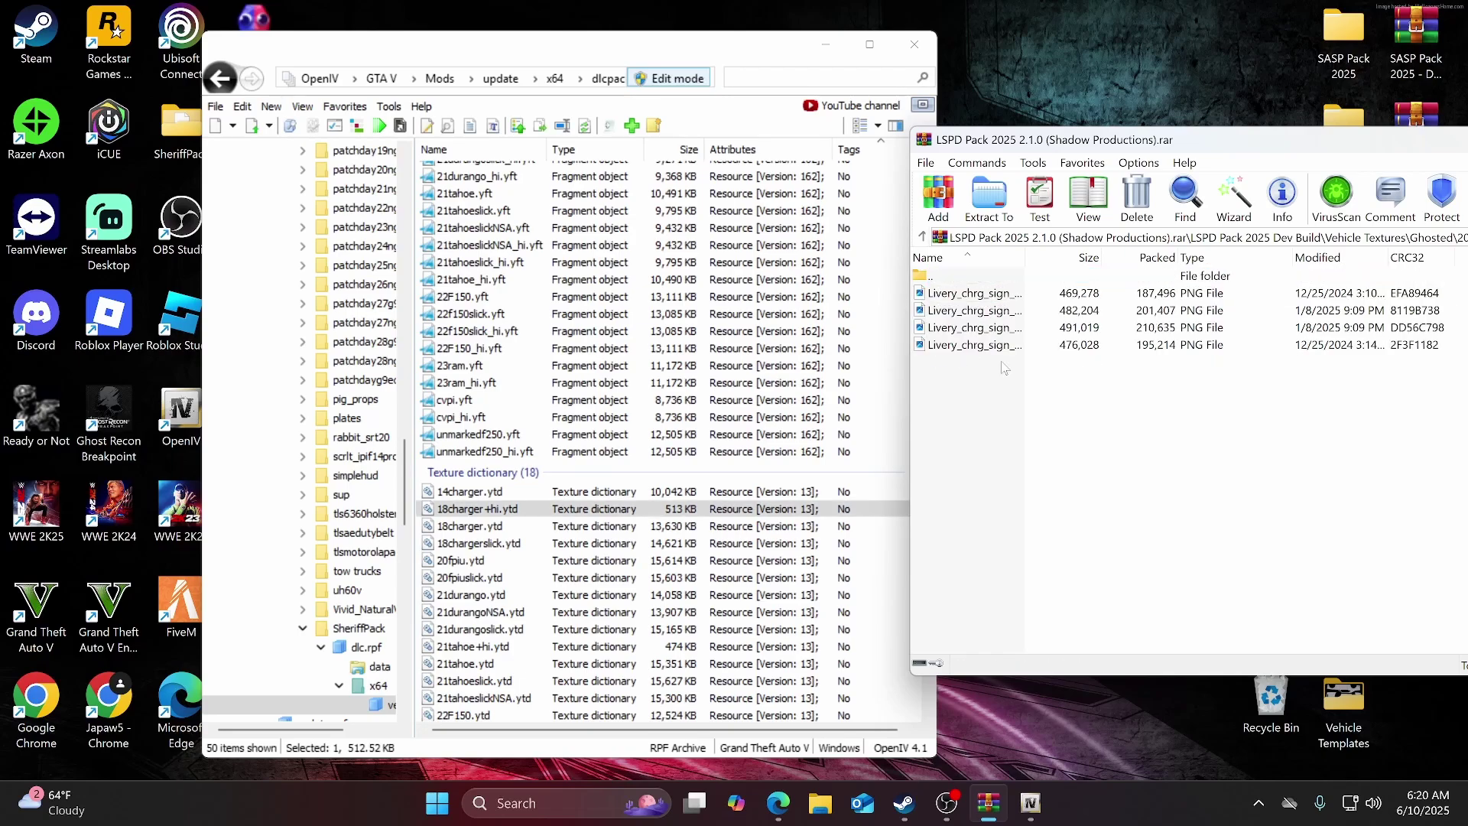
pyautogui.doubleClick(507, 545)
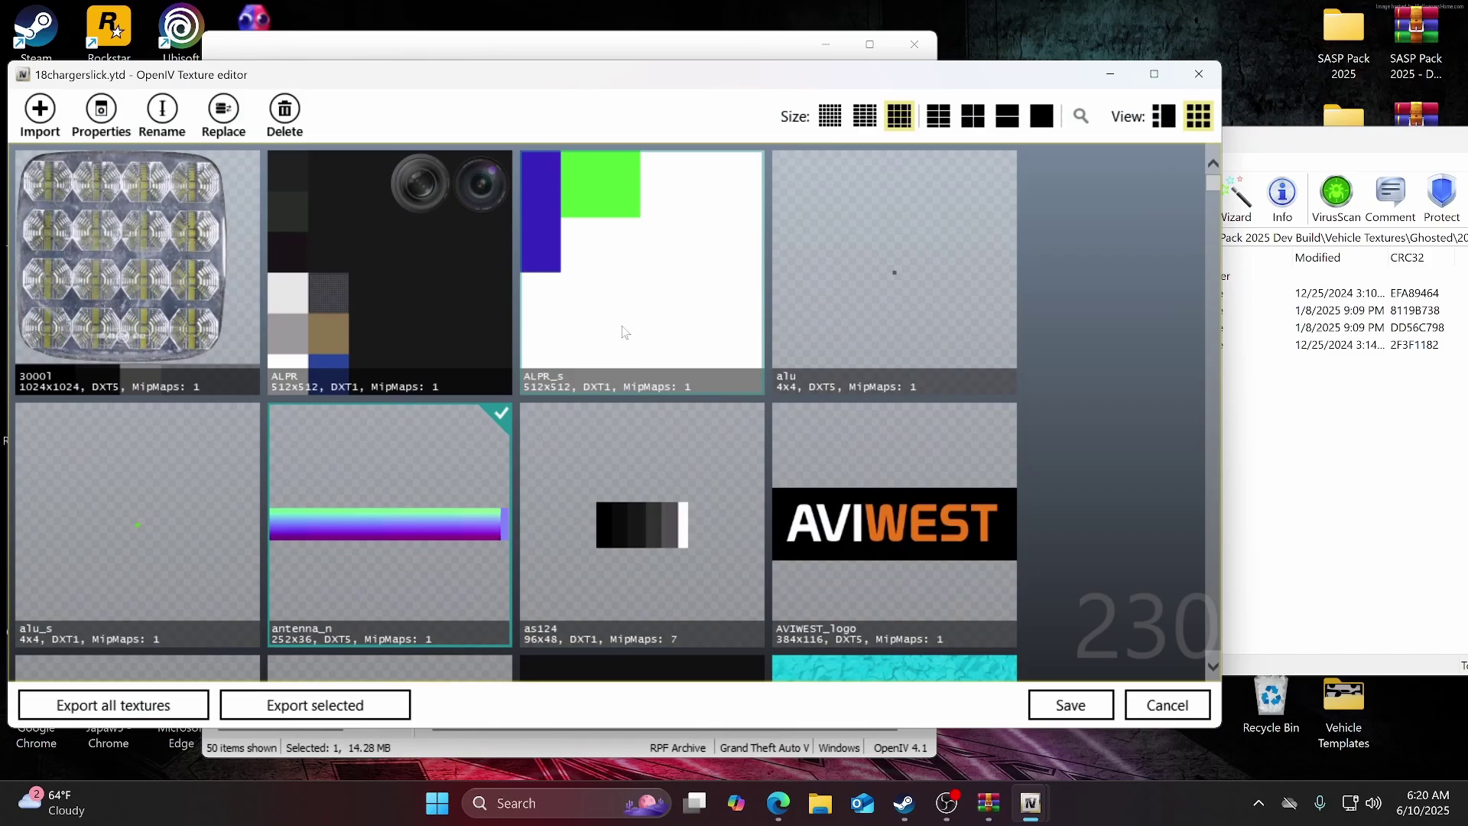
pyautogui.scroll(-4, 625, 332)
pyautogui.click(1076, 124)
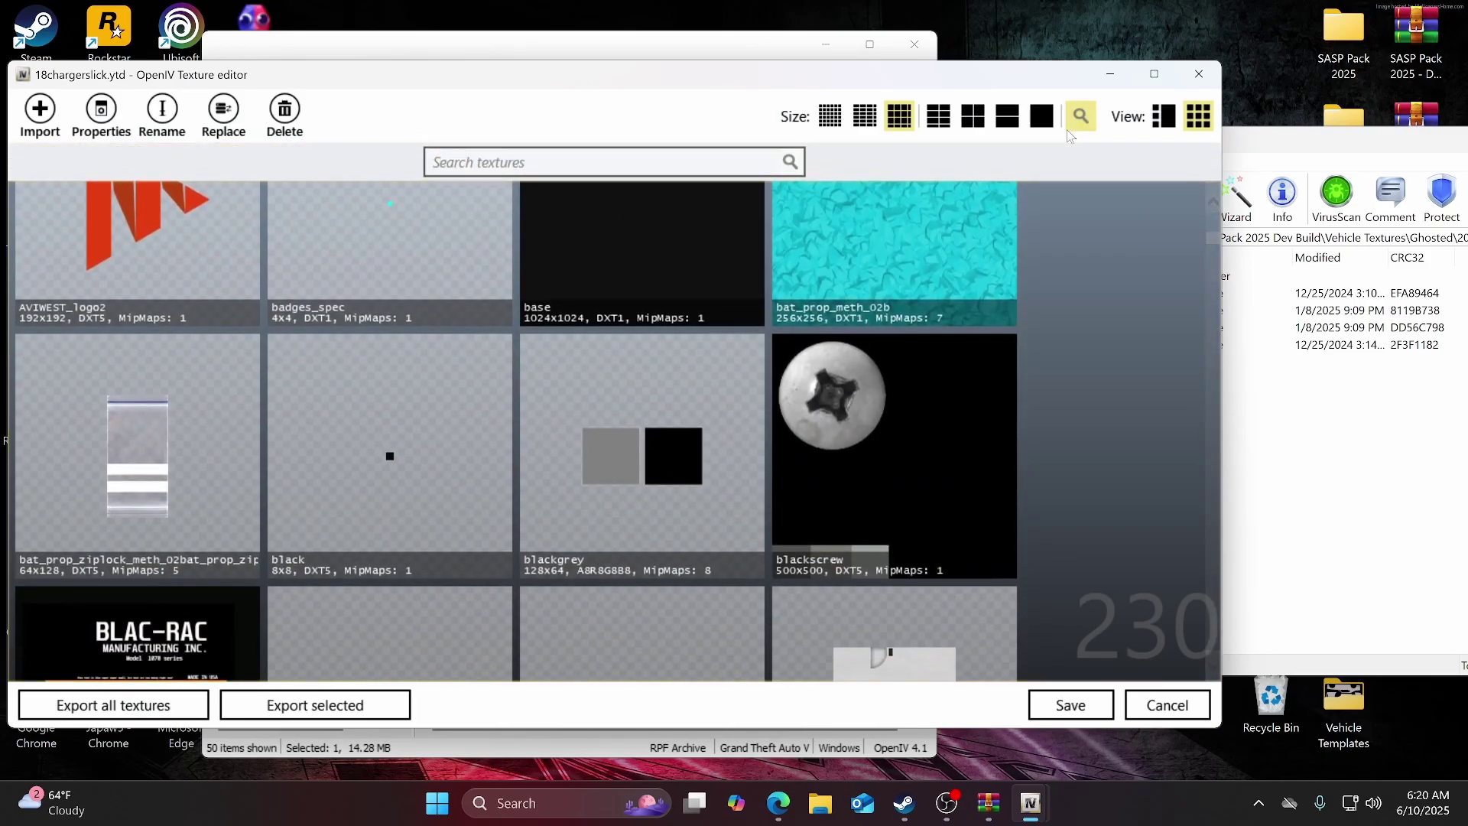
pyautogui.write('sign')
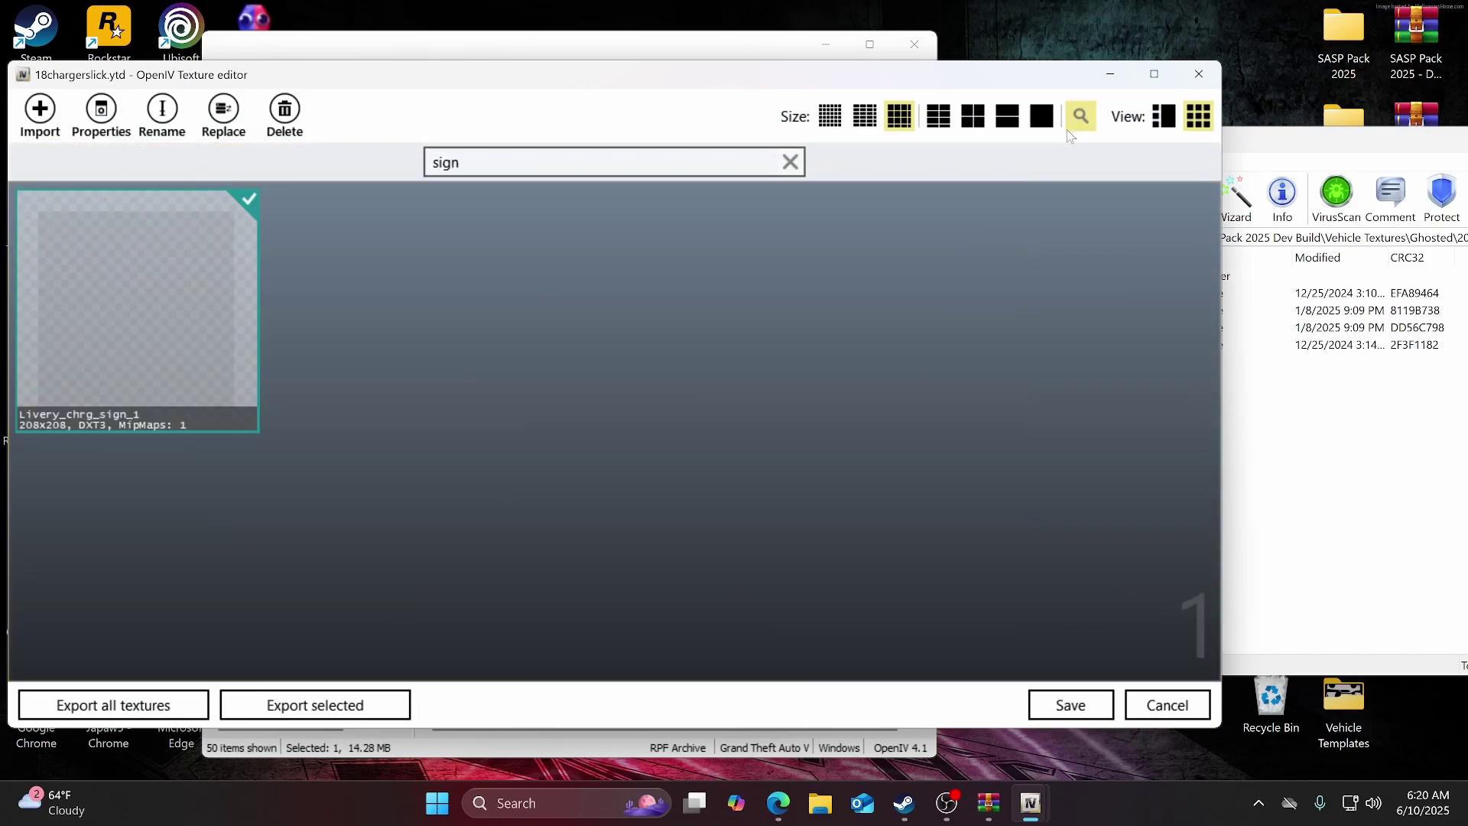
# Import the four Livery_chrg_sign PNG files from the archive into 18chargerslick.ytd and save the dictionary.
pyautogui.hotkey('alt', 'Tab')
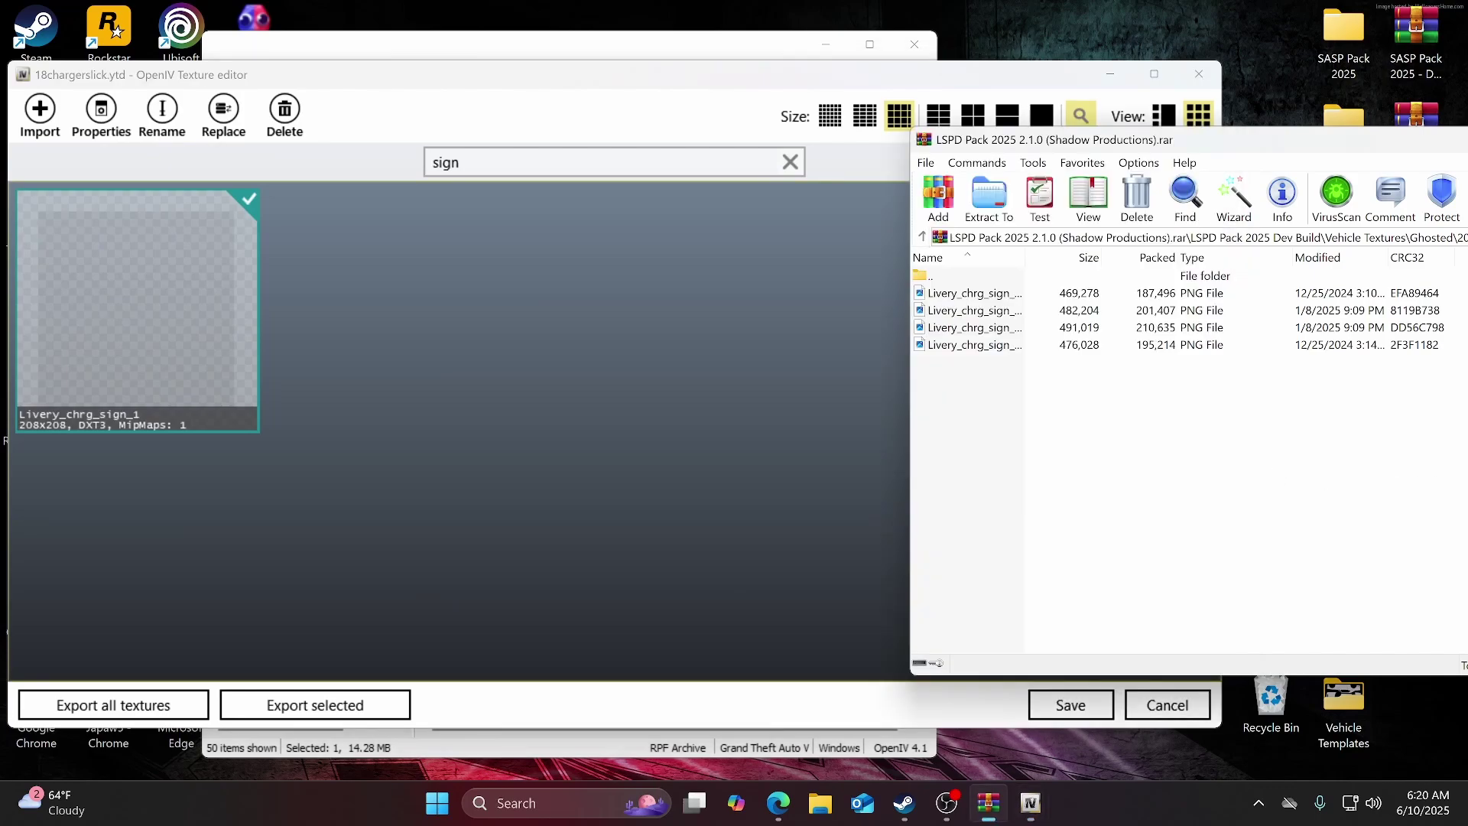
pyautogui.moveTo(982, 399); pyautogui.dragTo(590, 366)
pyautogui.click(649, 513)
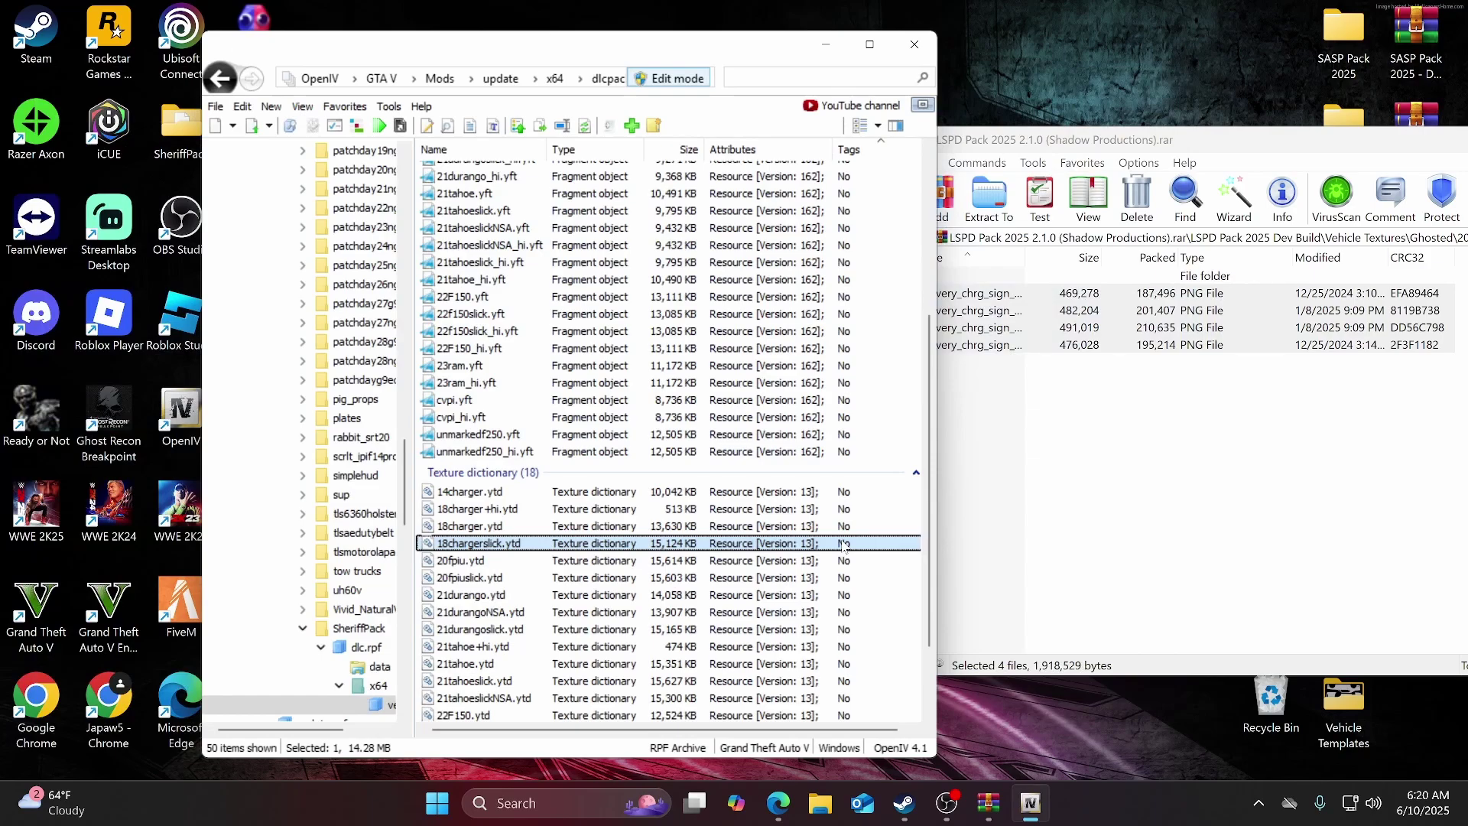
# Open the Ghosted 2020 Explorer folder and 20fpiuslick.ytd in the texture editor, filtering its textures by "sign".
pyautogui.click(950, 293)
pyautogui.doubleClick(955, 276)
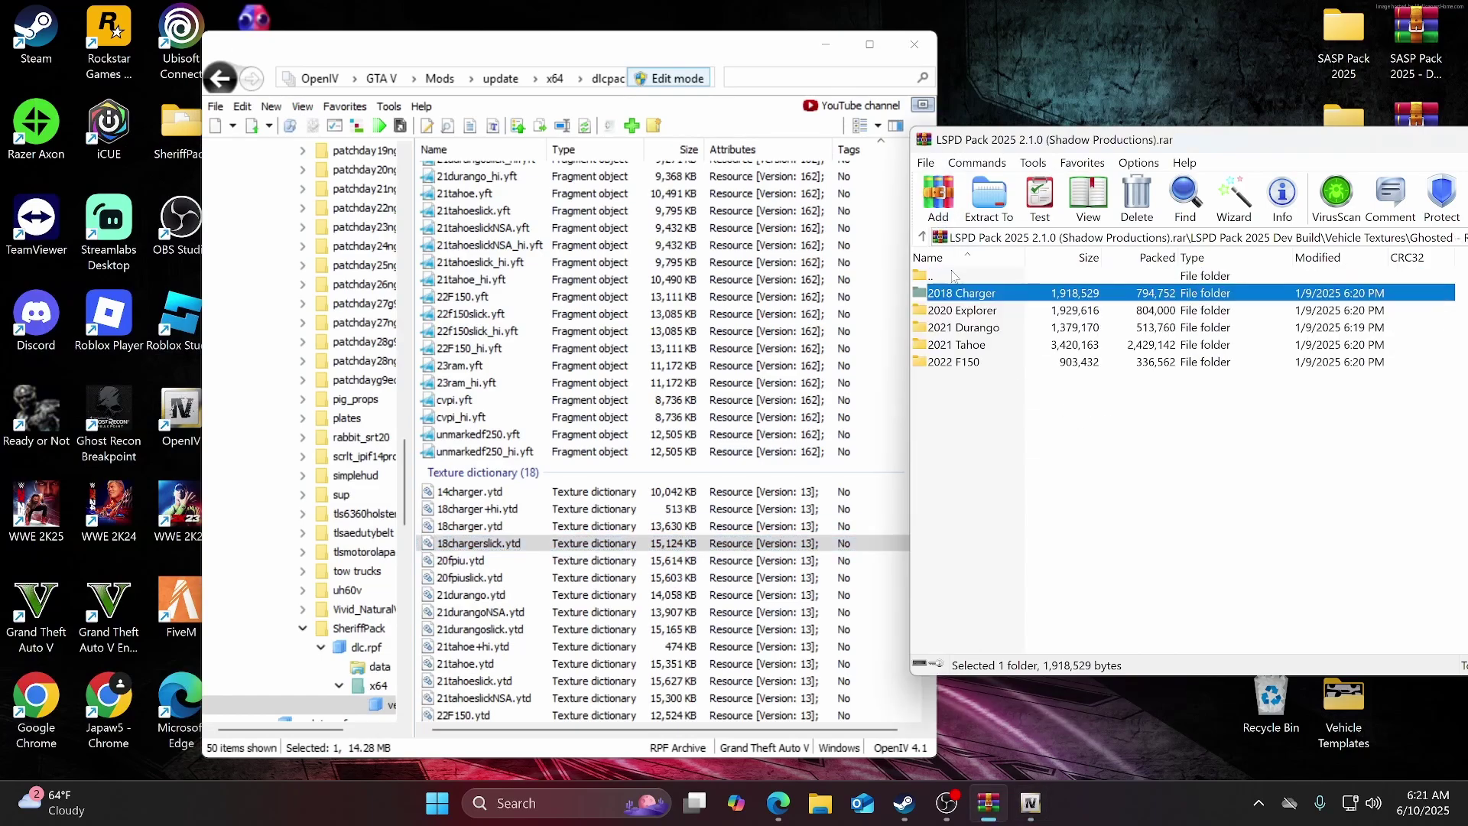
pyautogui.doubleClick(980, 315)
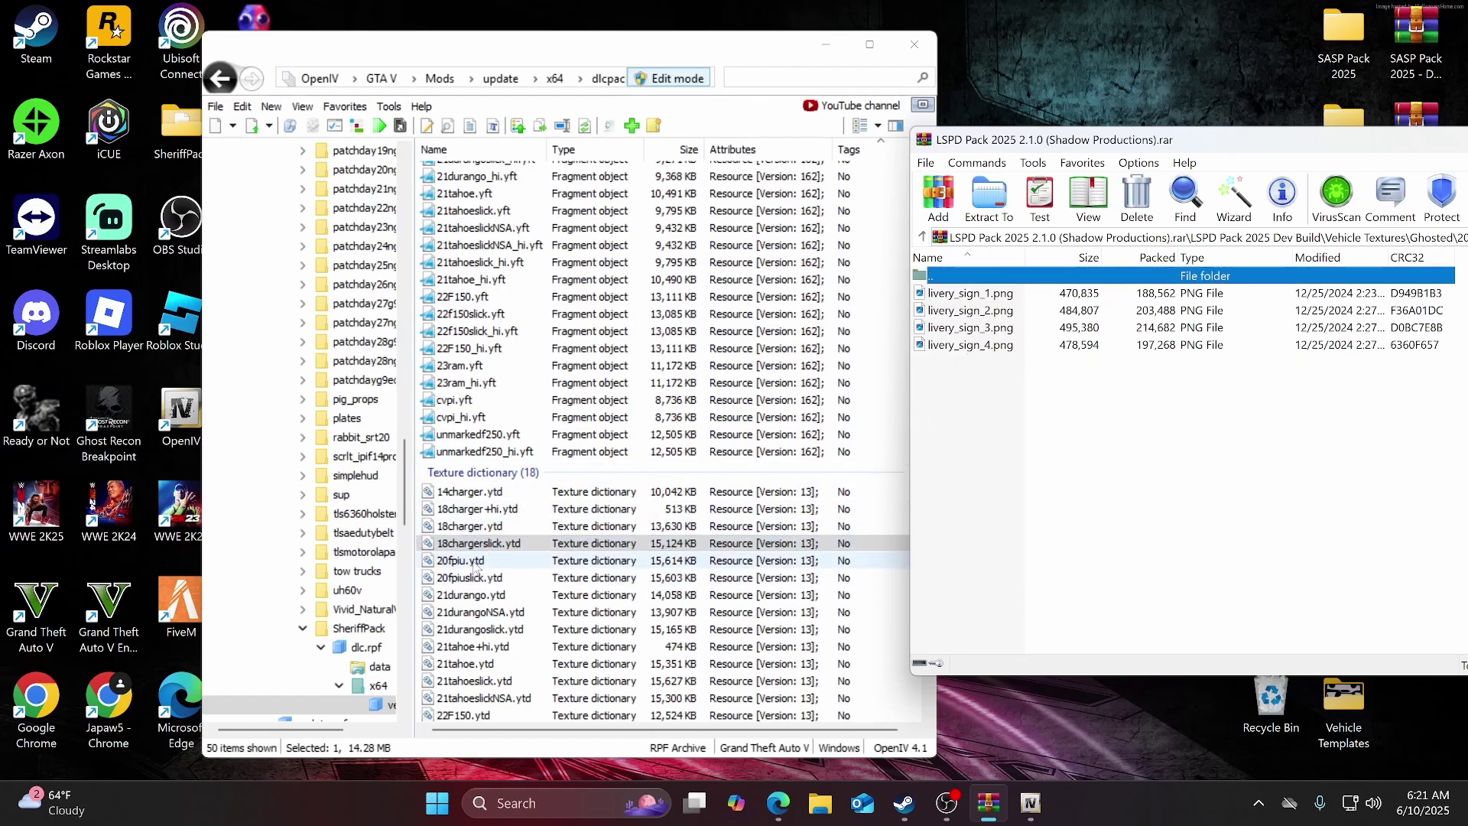
pyautogui.scroll(-1, 482, 531)
pyautogui.click(480, 528)
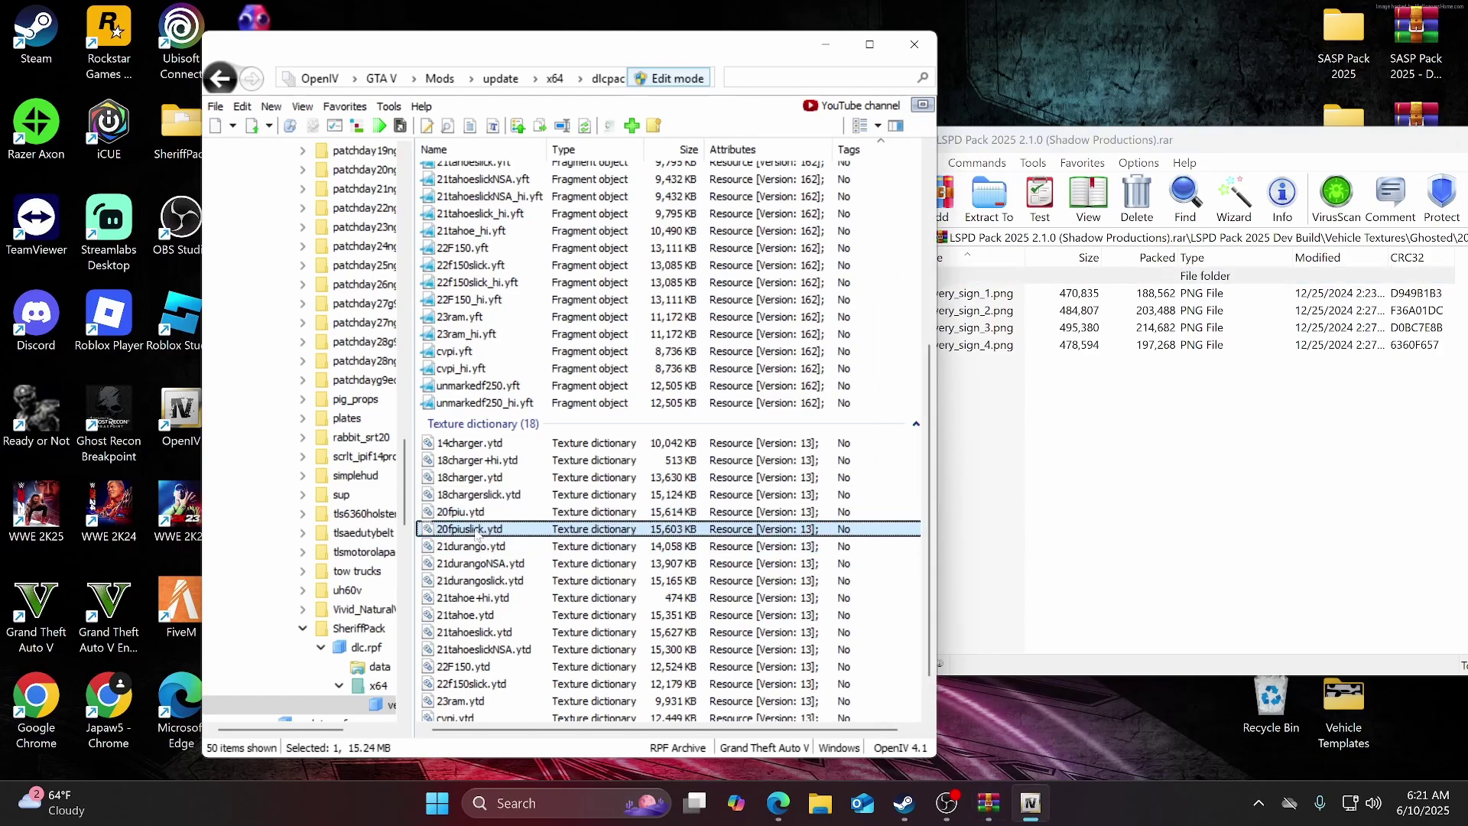
pyautogui.doubleClick(475, 527)
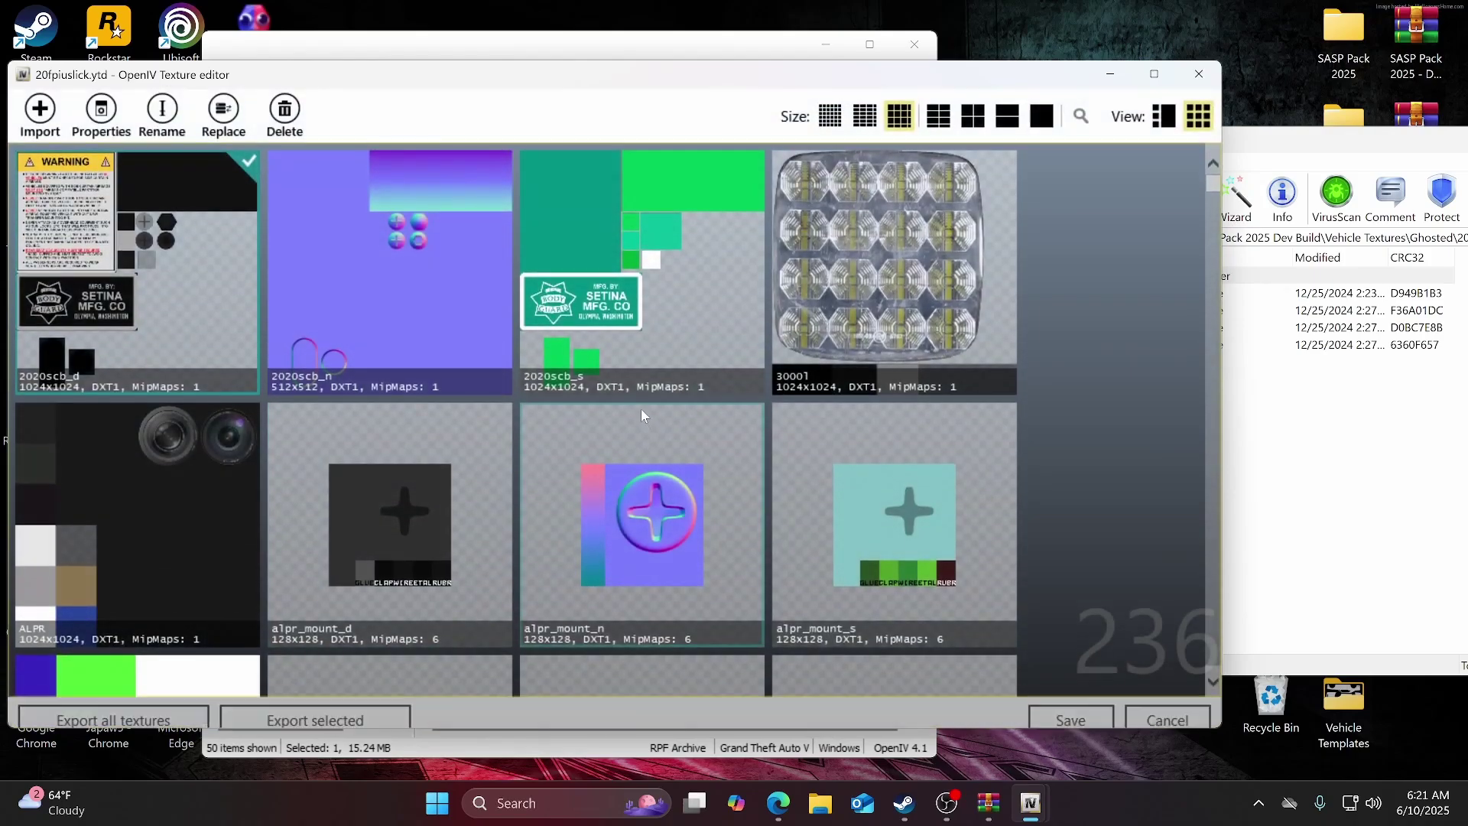
pyautogui.click(1081, 118)
pyautogui.write('sign')
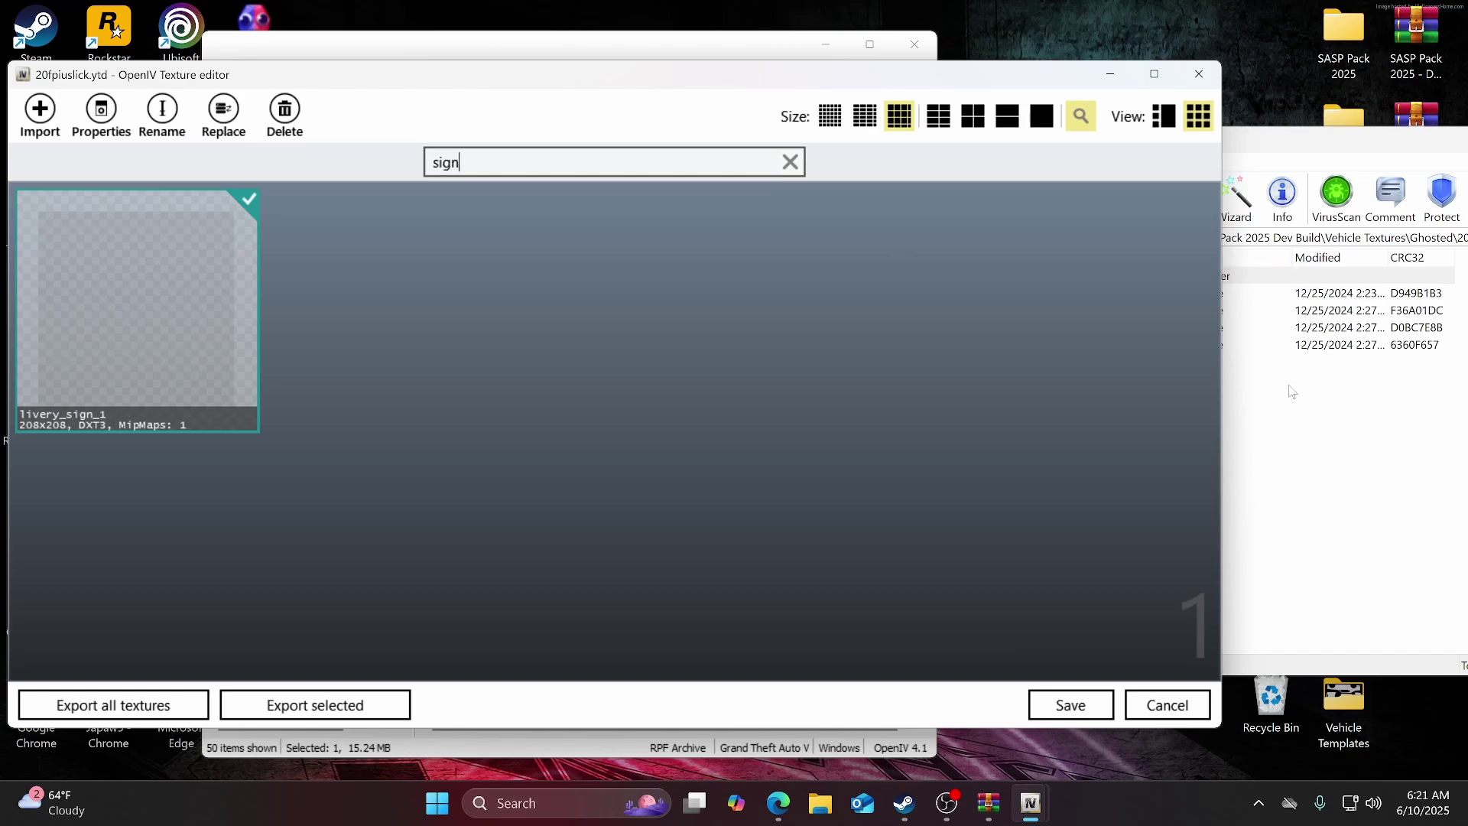
# Import livery_sign_1 through livery_sign_4 PNG files into 20fpiuslick.ytd with automatic MipMaps and texture format, and save.
pyautogui.click(1292, 391)
pyautogui.moveTo(974, 409); pyautogui.dragTo(613, 365)
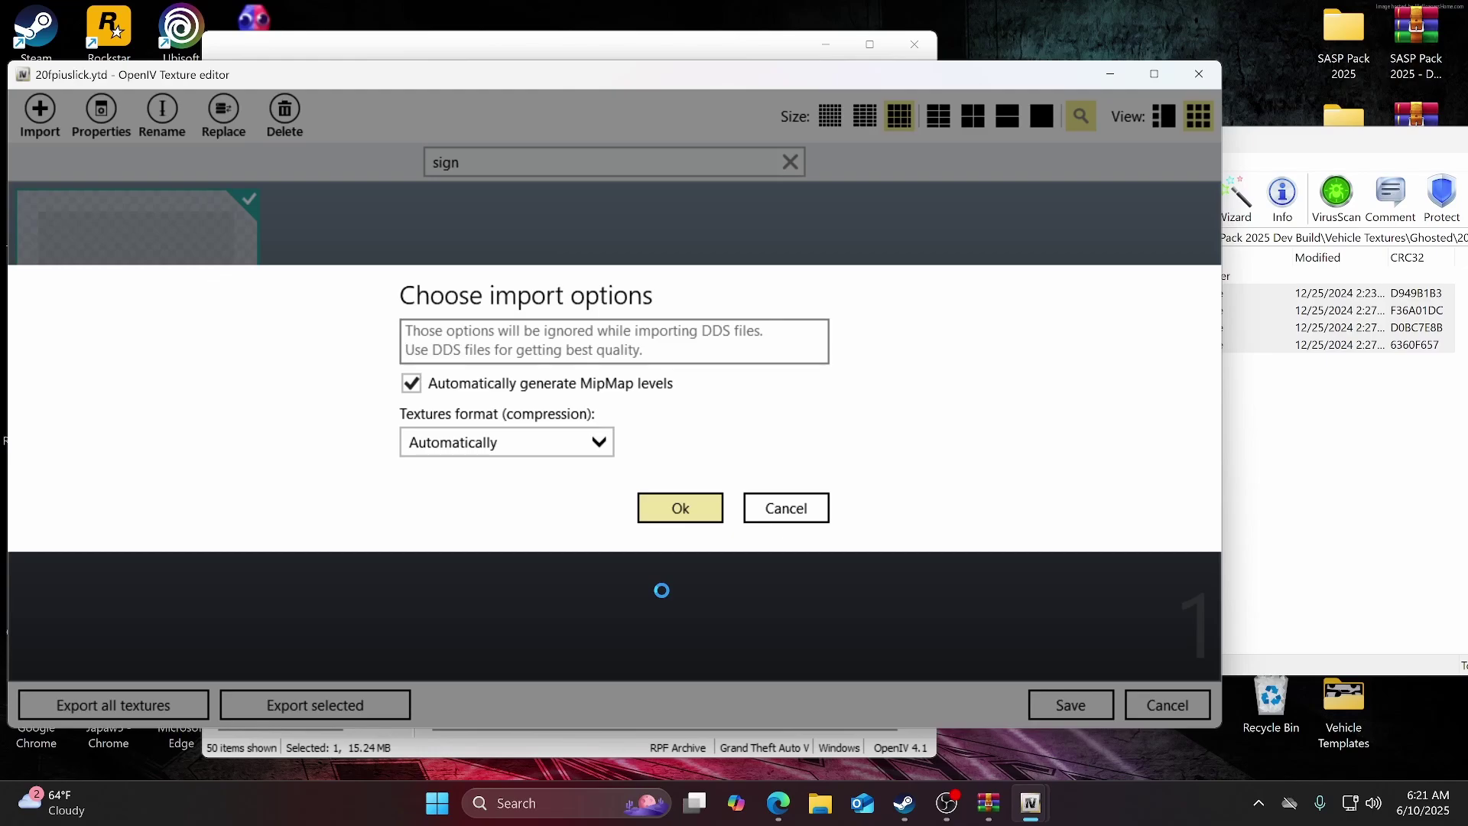
pyautogui.press('Return')
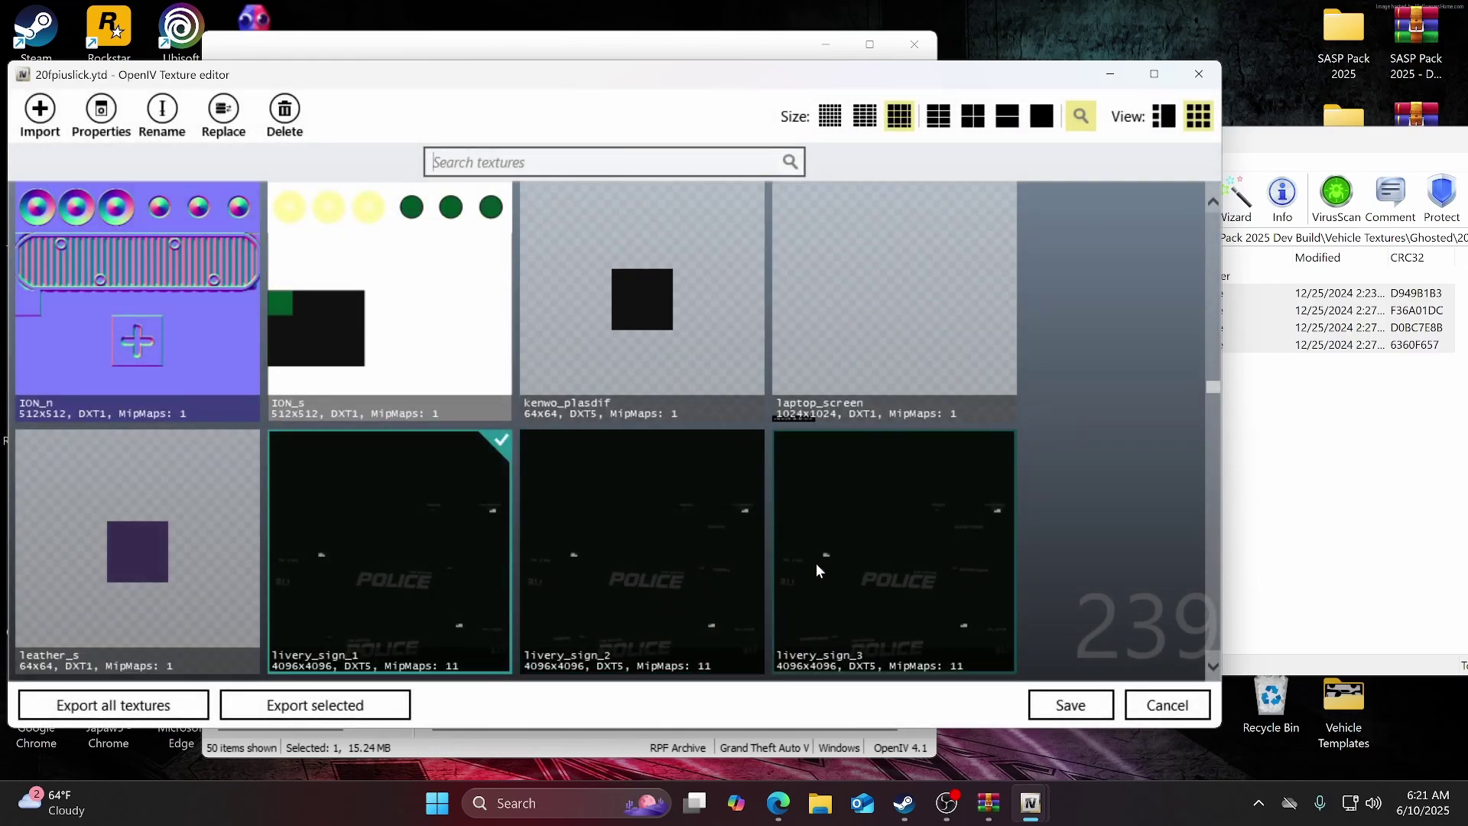
pyautogui.click(1064, 709)
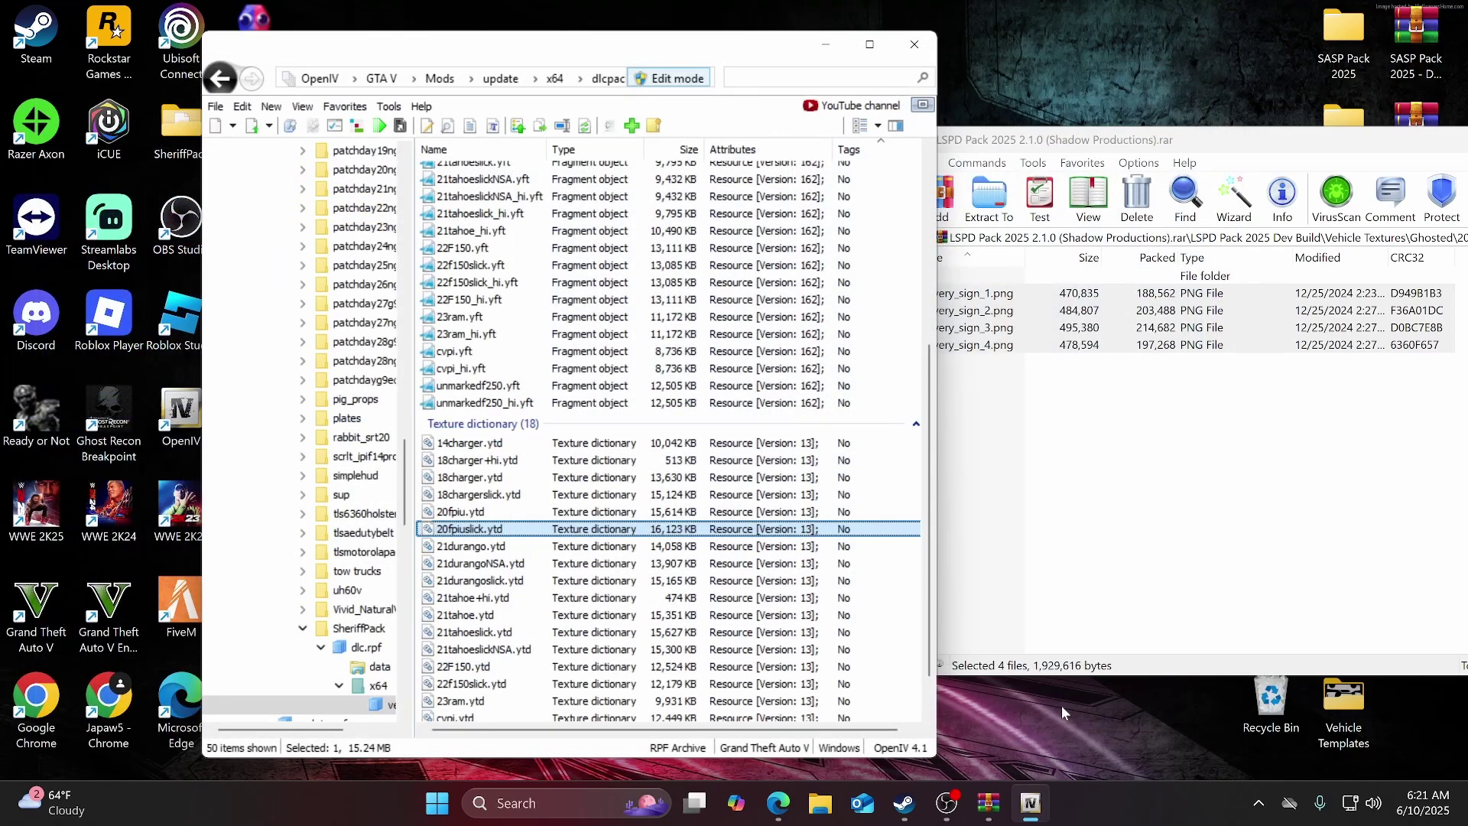
# Open the Ghosted 2021 Durango folder and 21durangoslick.ytd in the texture editor, filtering its textures by "sign".
pyautogui.click(1001, 301)
pyautogui.doubleClick(1013, 277)
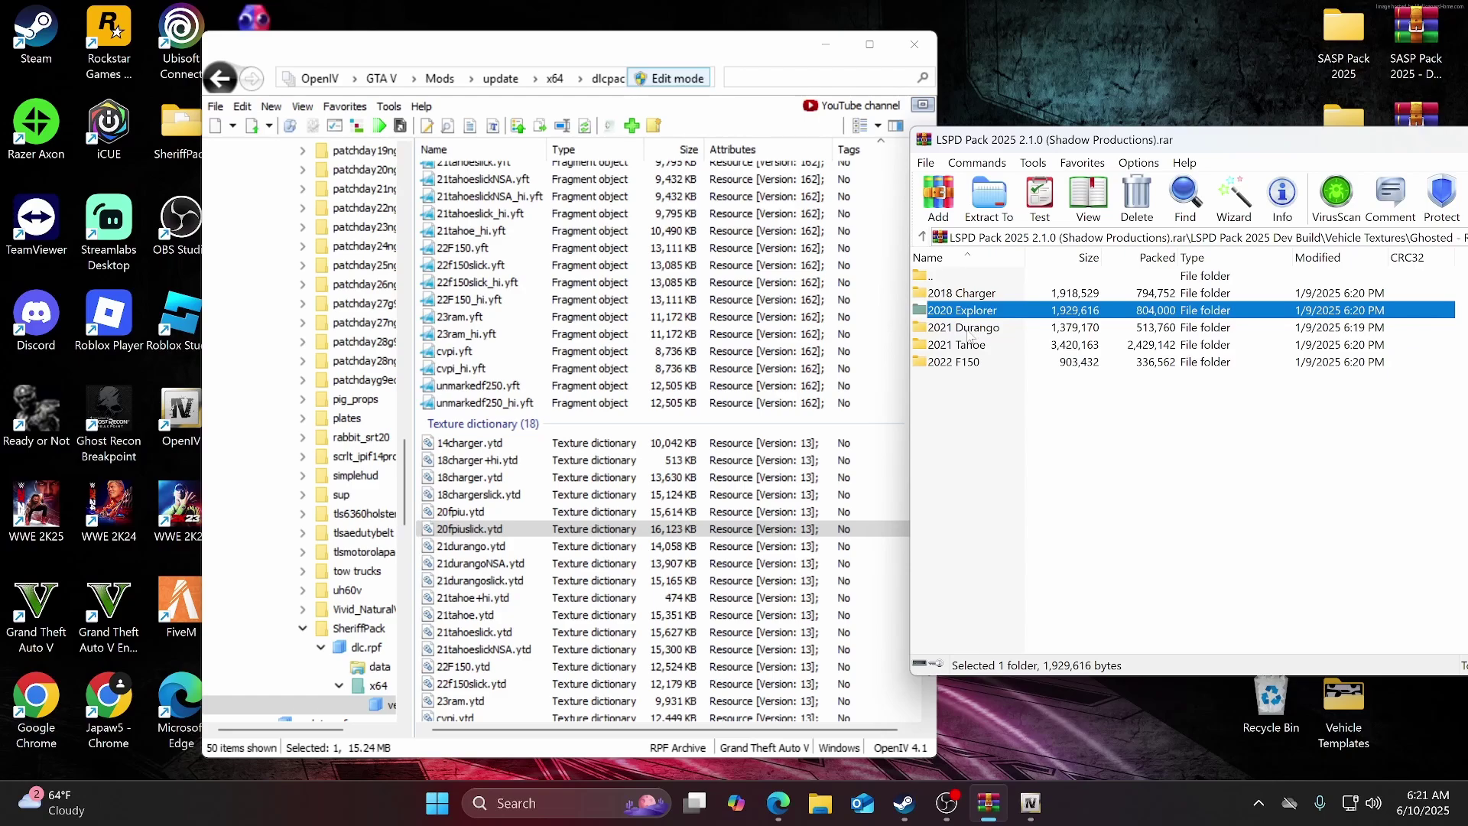
pyautogui.doubleClick(968, 330)
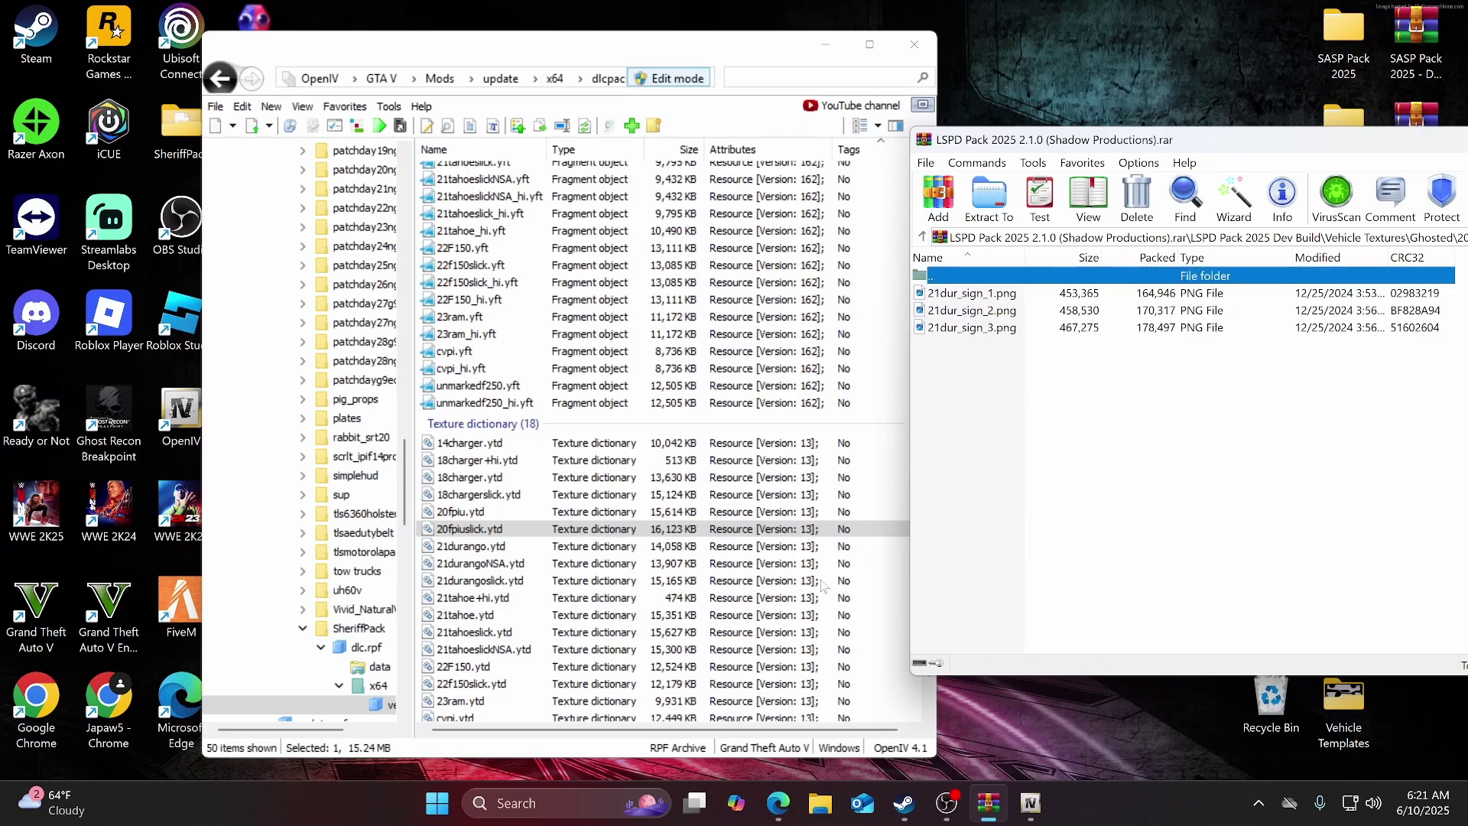
pyautogui.click(490, 583)
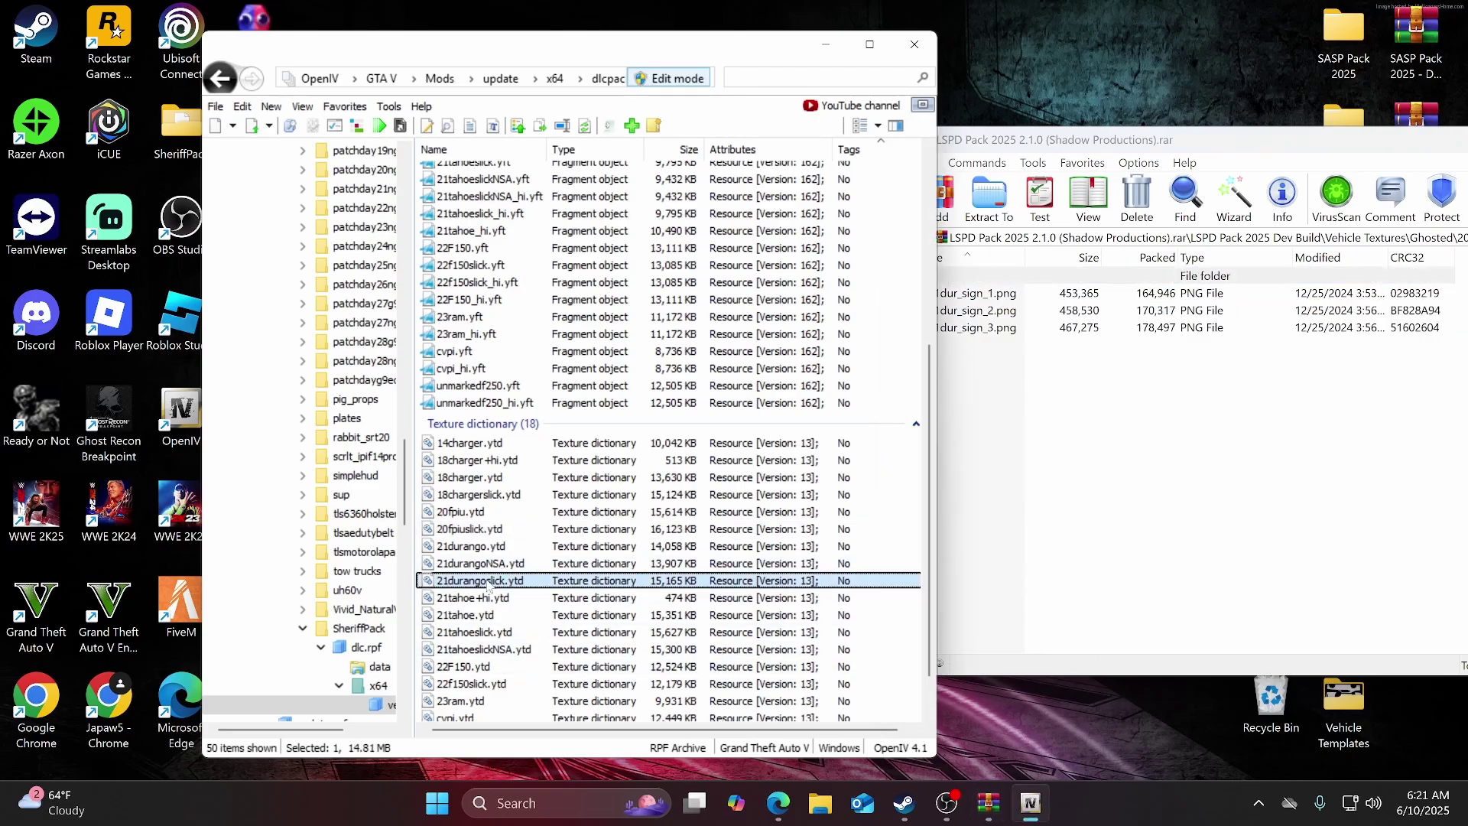
pyautogui.scroll(-1, 489, 585)
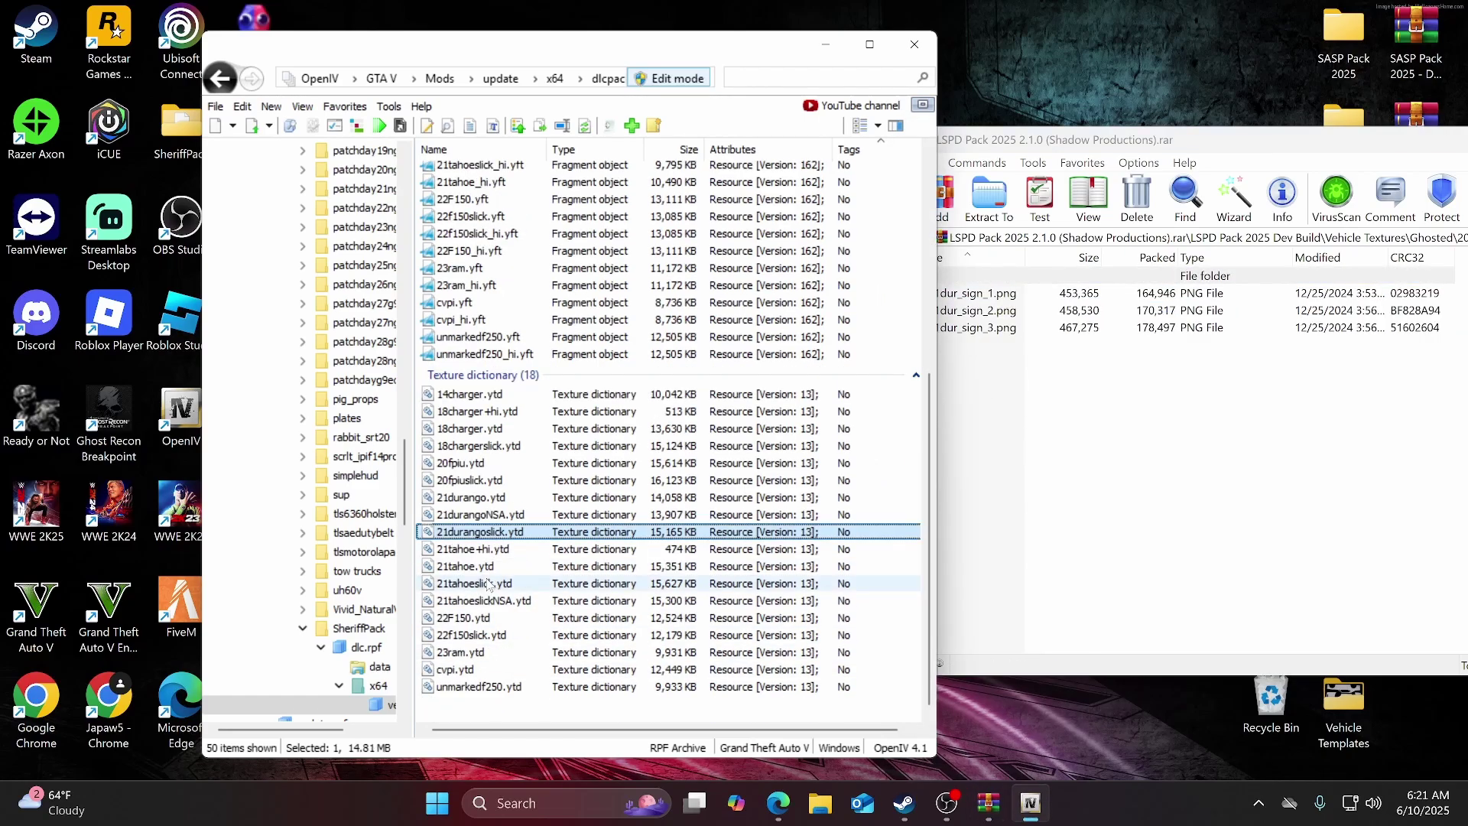
pyautogui.doubleClick(514, 537)
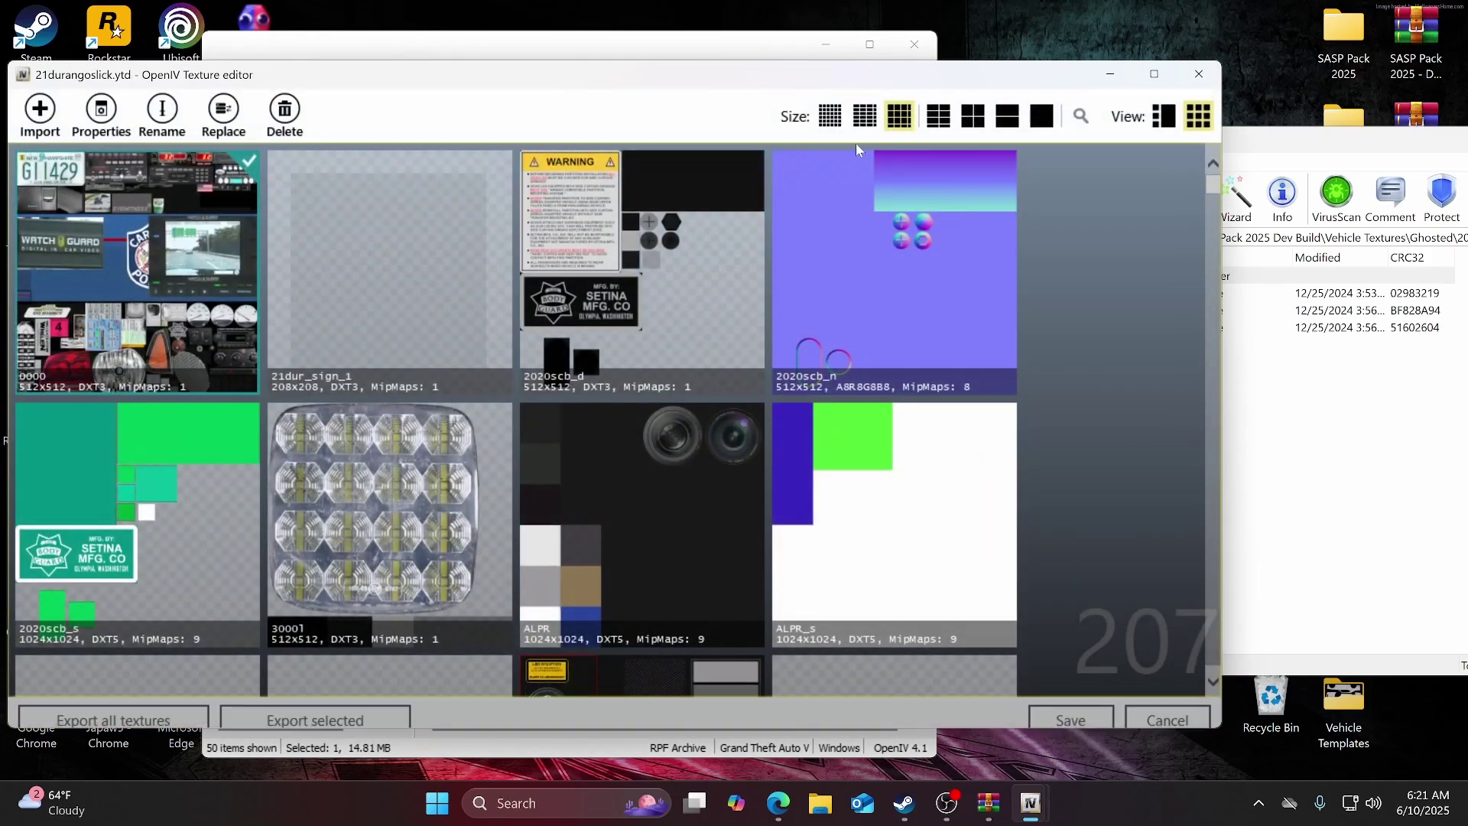
pyautogui.click(1081, 115)
pyautogui.write('sign')
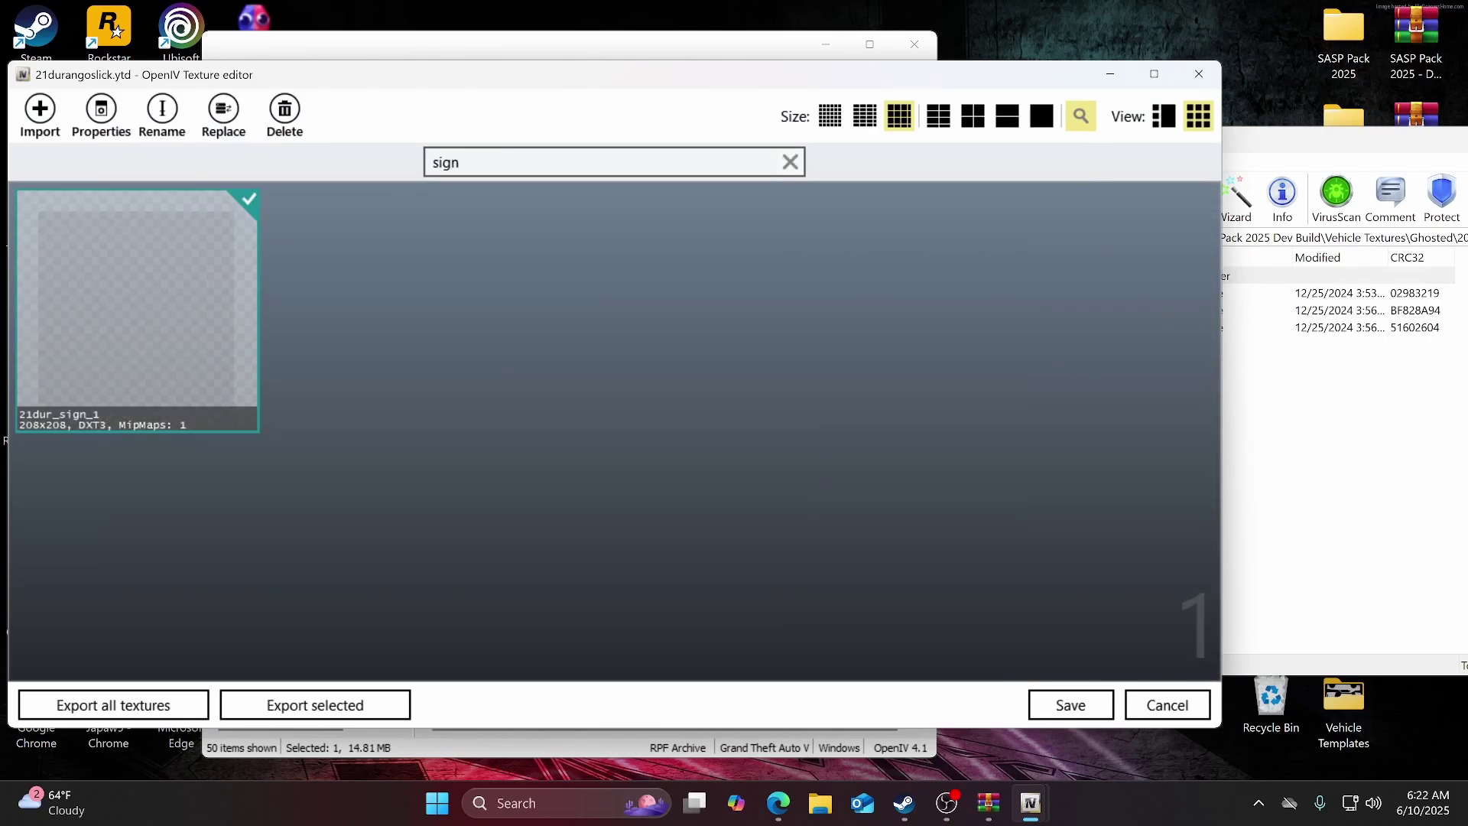
# Import 21dur_sign_1 through 21dur_sign_3 PNG files into 21durangoslick.ytd with automatic MipMaps and texture format, and save.
pyautogui.click(1367, 401)
pyautogui.moveTo(997, 374); pyautogui.dragTo(792, 353)
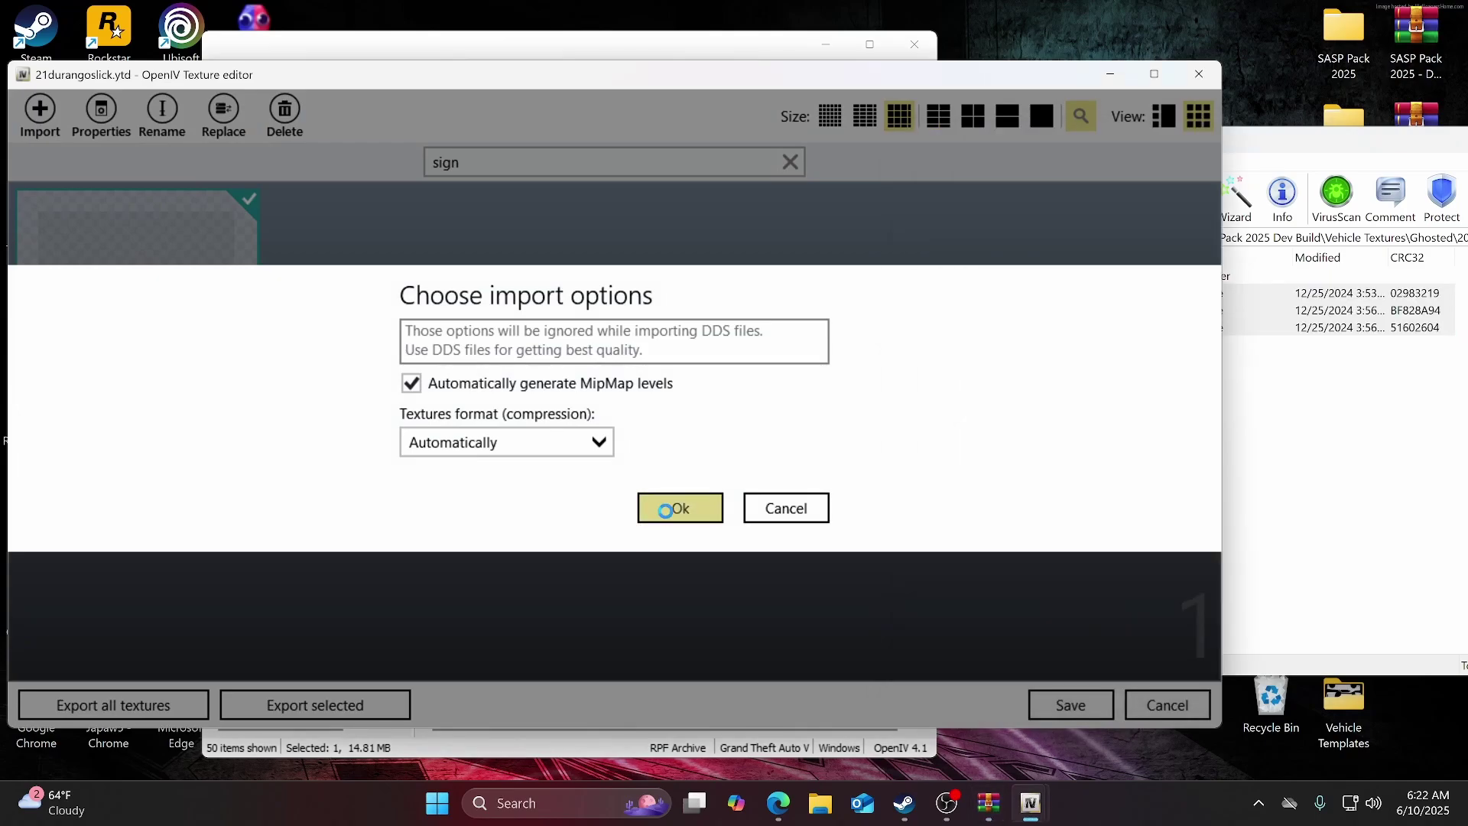
pyautogui.click(665, 508)
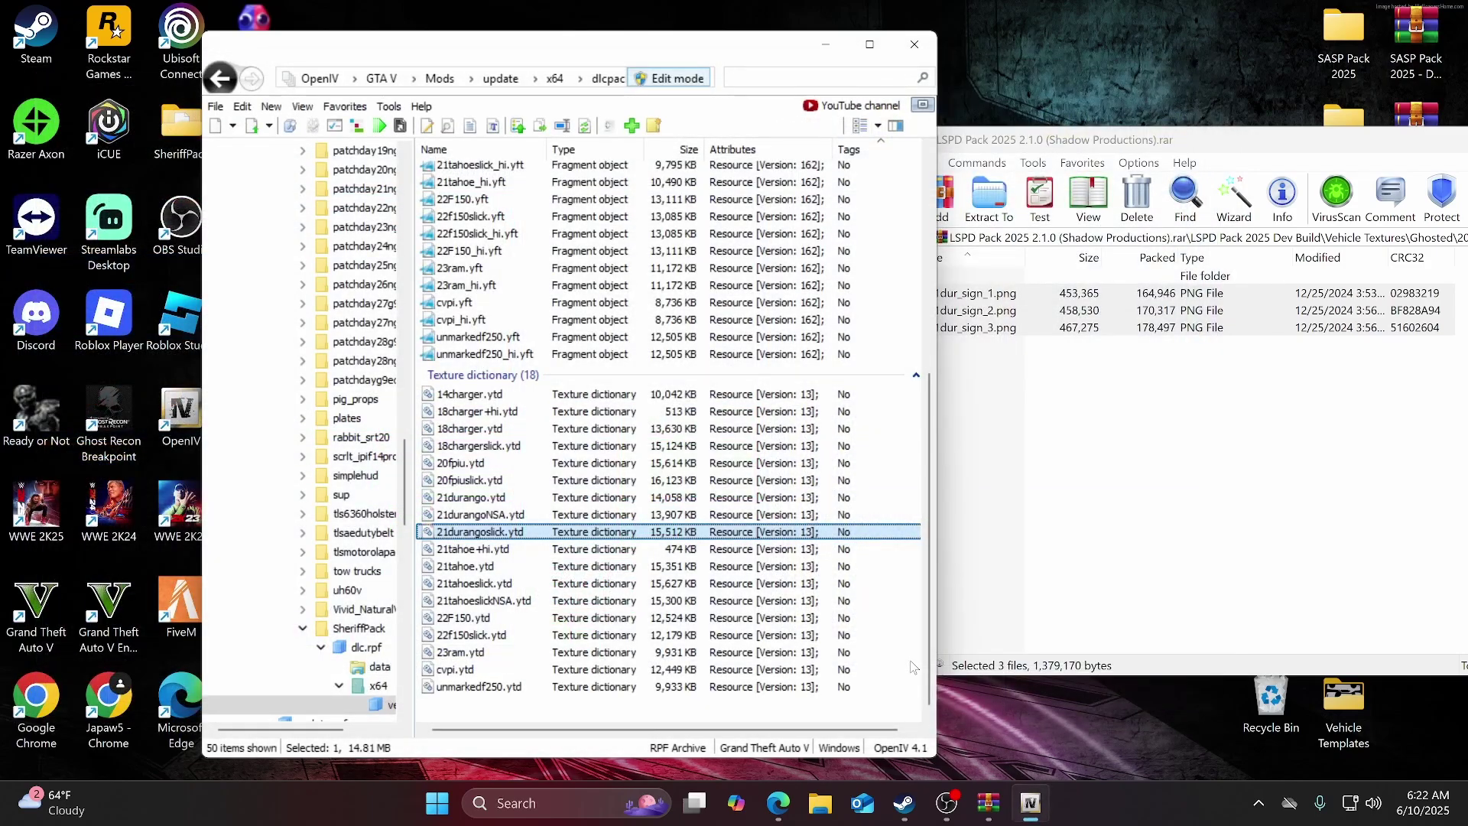
# Open the Ghosted 2021 Tahoe folder and 21tahoeslick.ytd in the texture editor, filtering its textures by "sign".
pyautogui.click(985, 271)
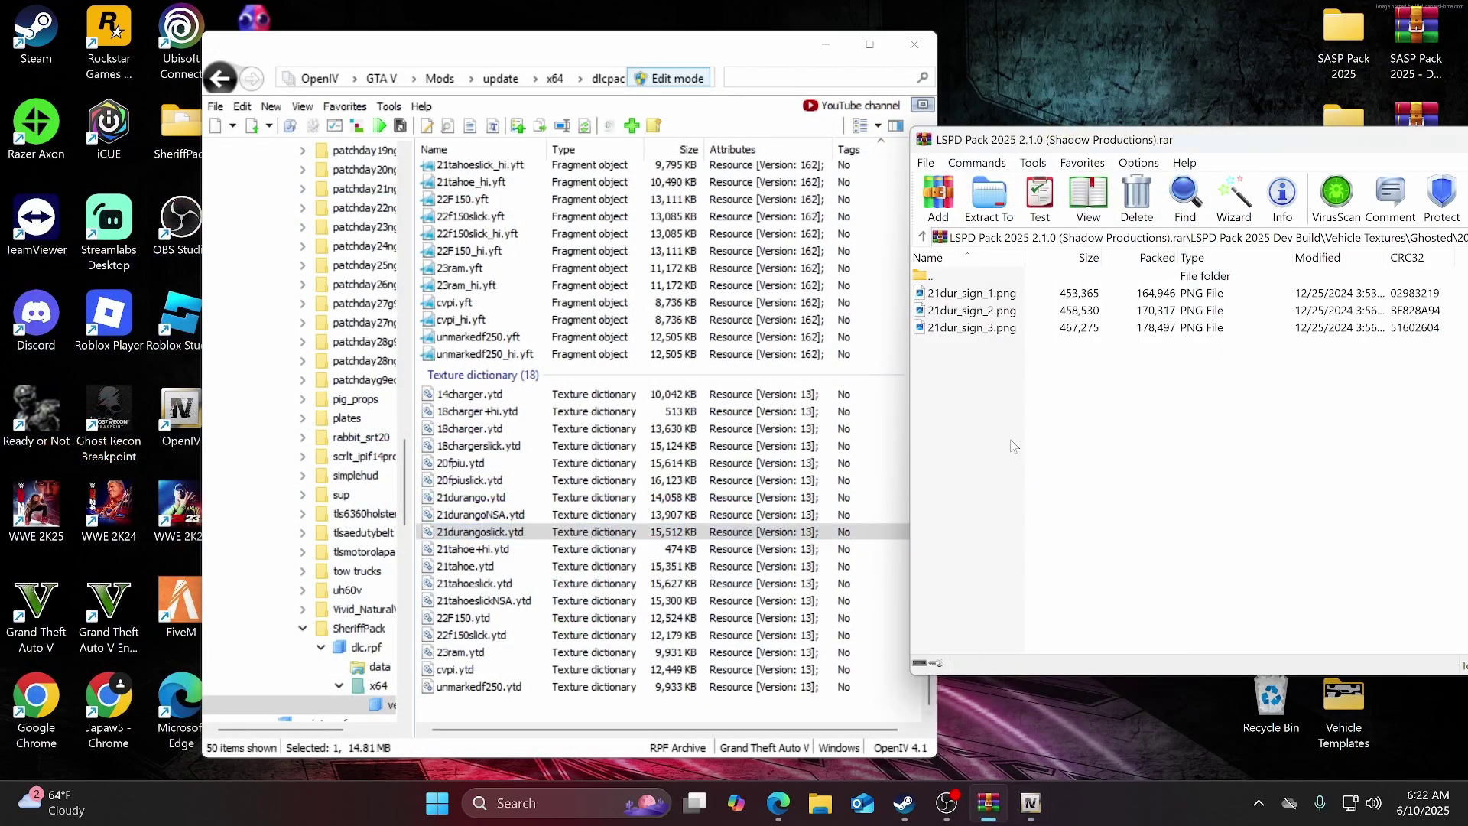
pyautogui.doubleClick(960, 280)
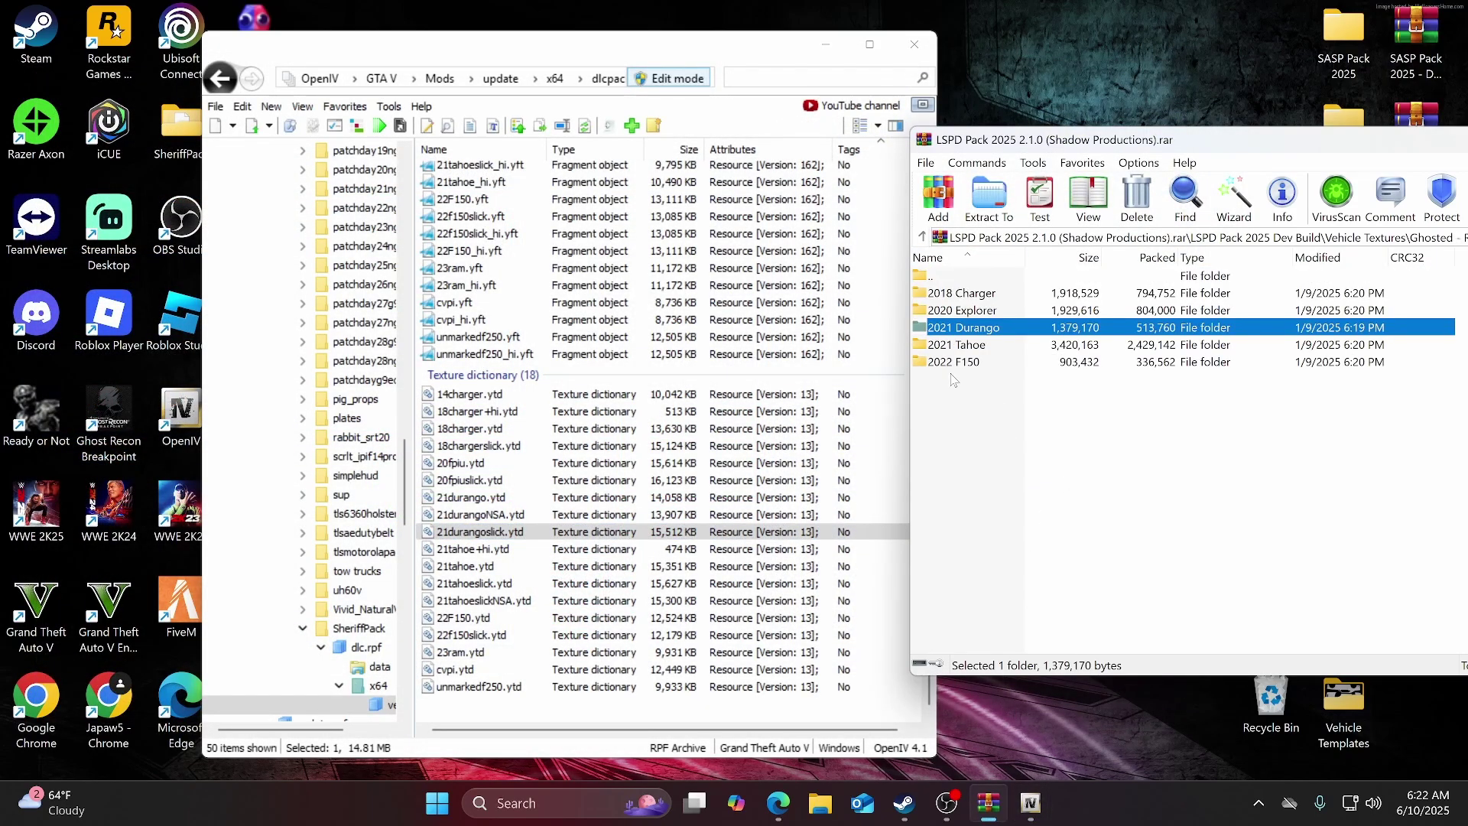
pyautogui.click(492, 722)
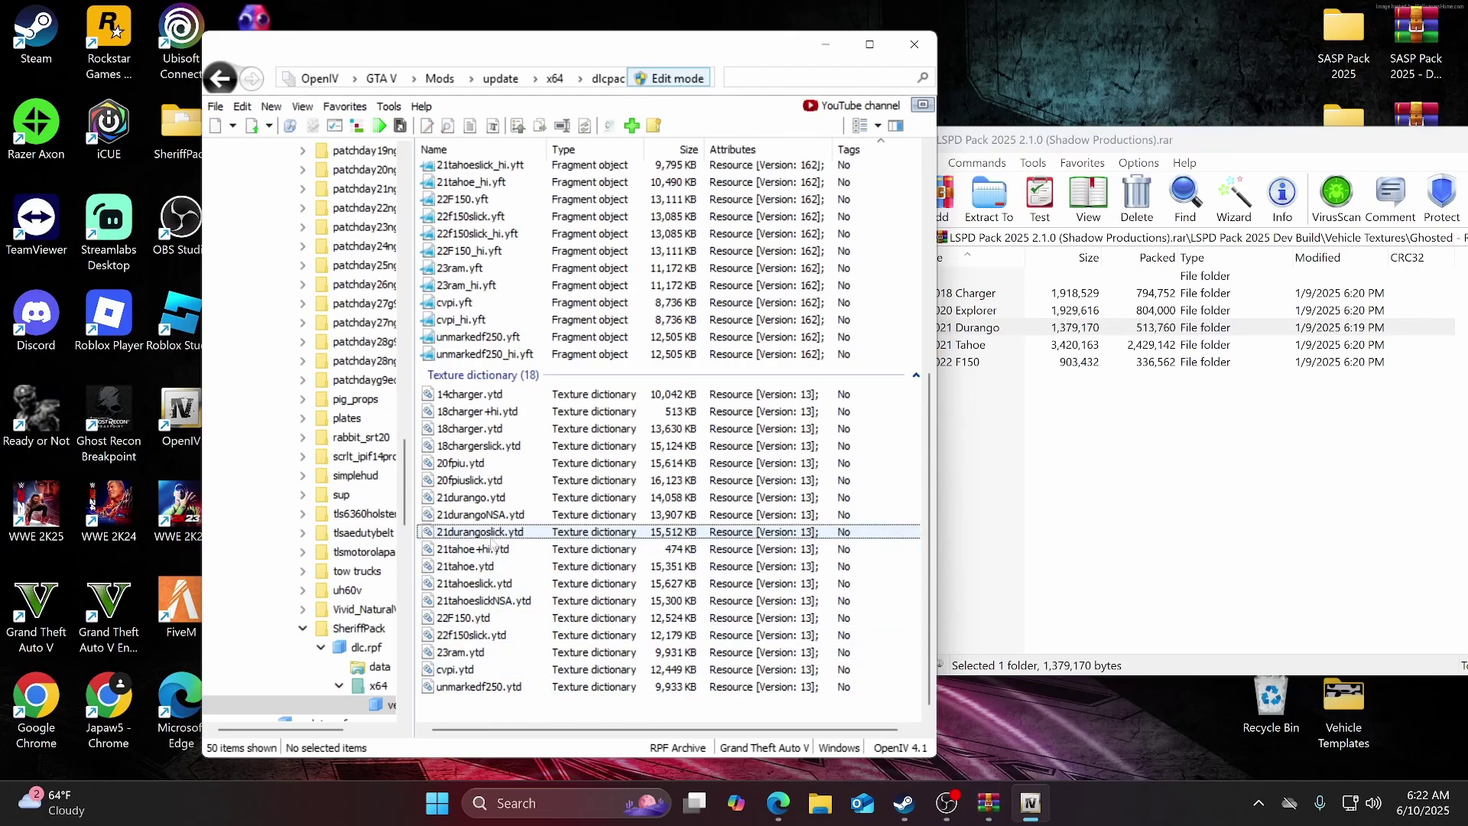
pyautogui.click(969, 328)
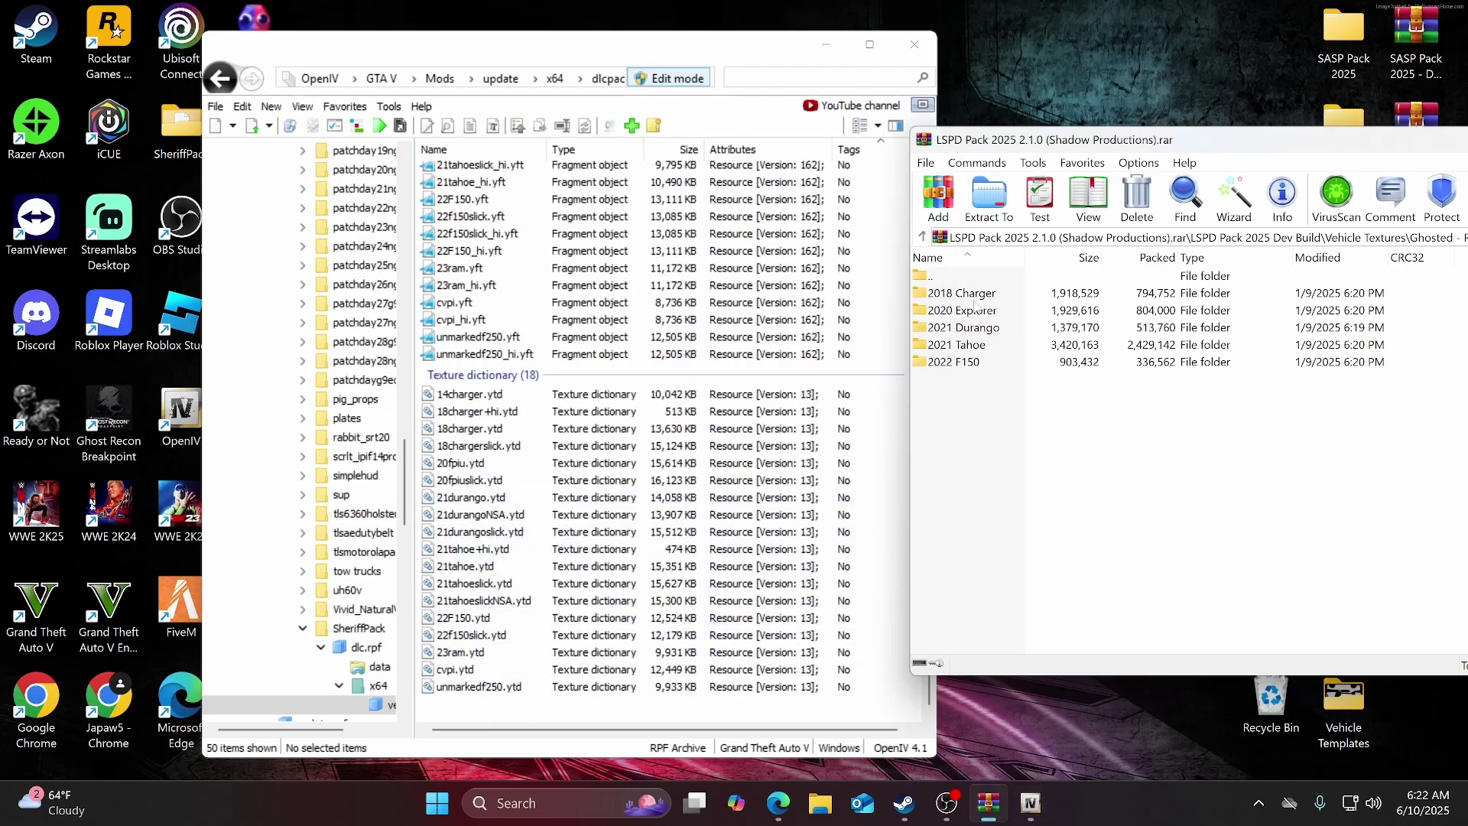
pyautogui.doubleClick(942, 346)
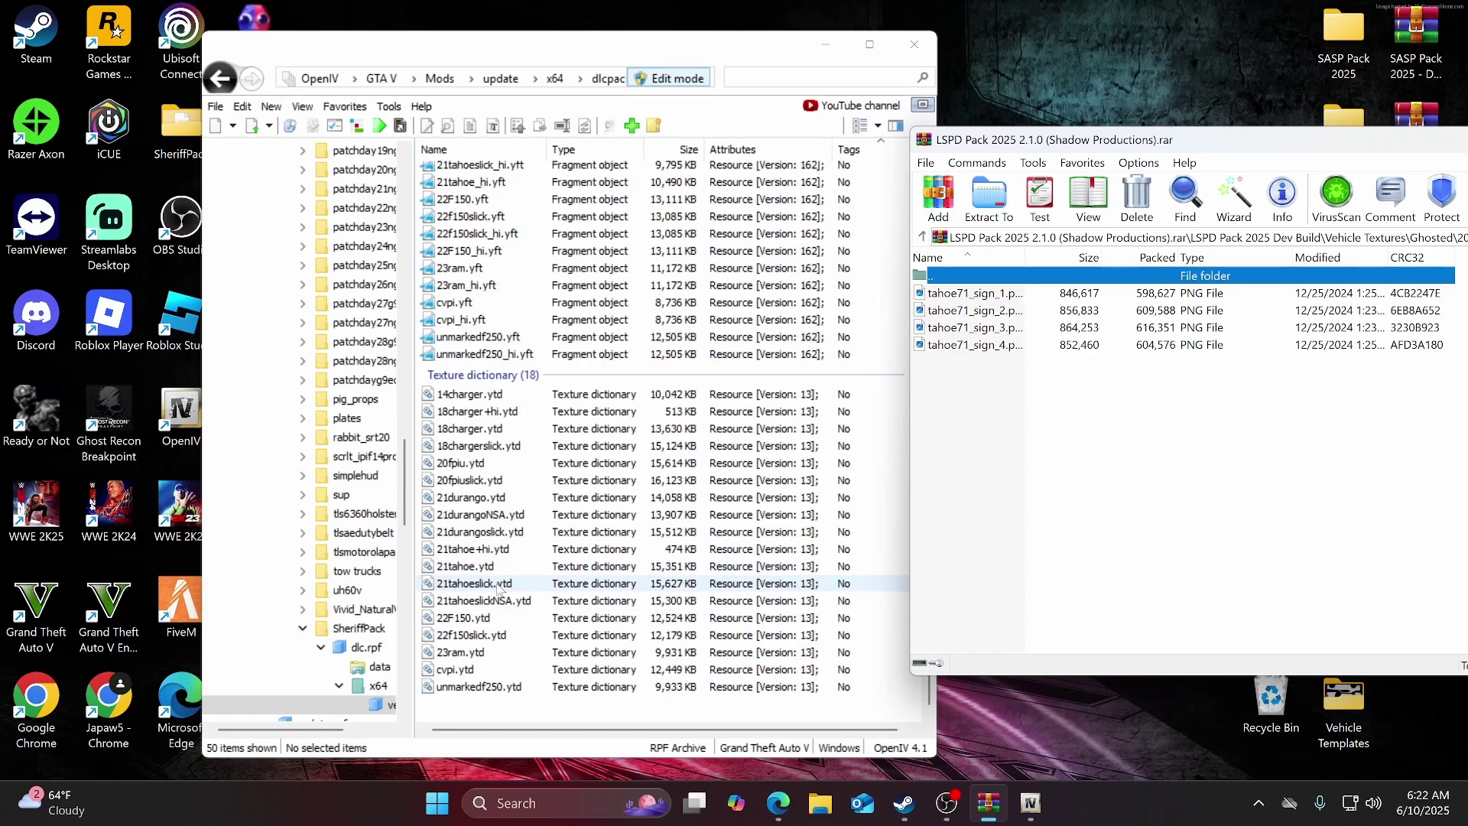
pyautogui.doubleClick(491, 584)
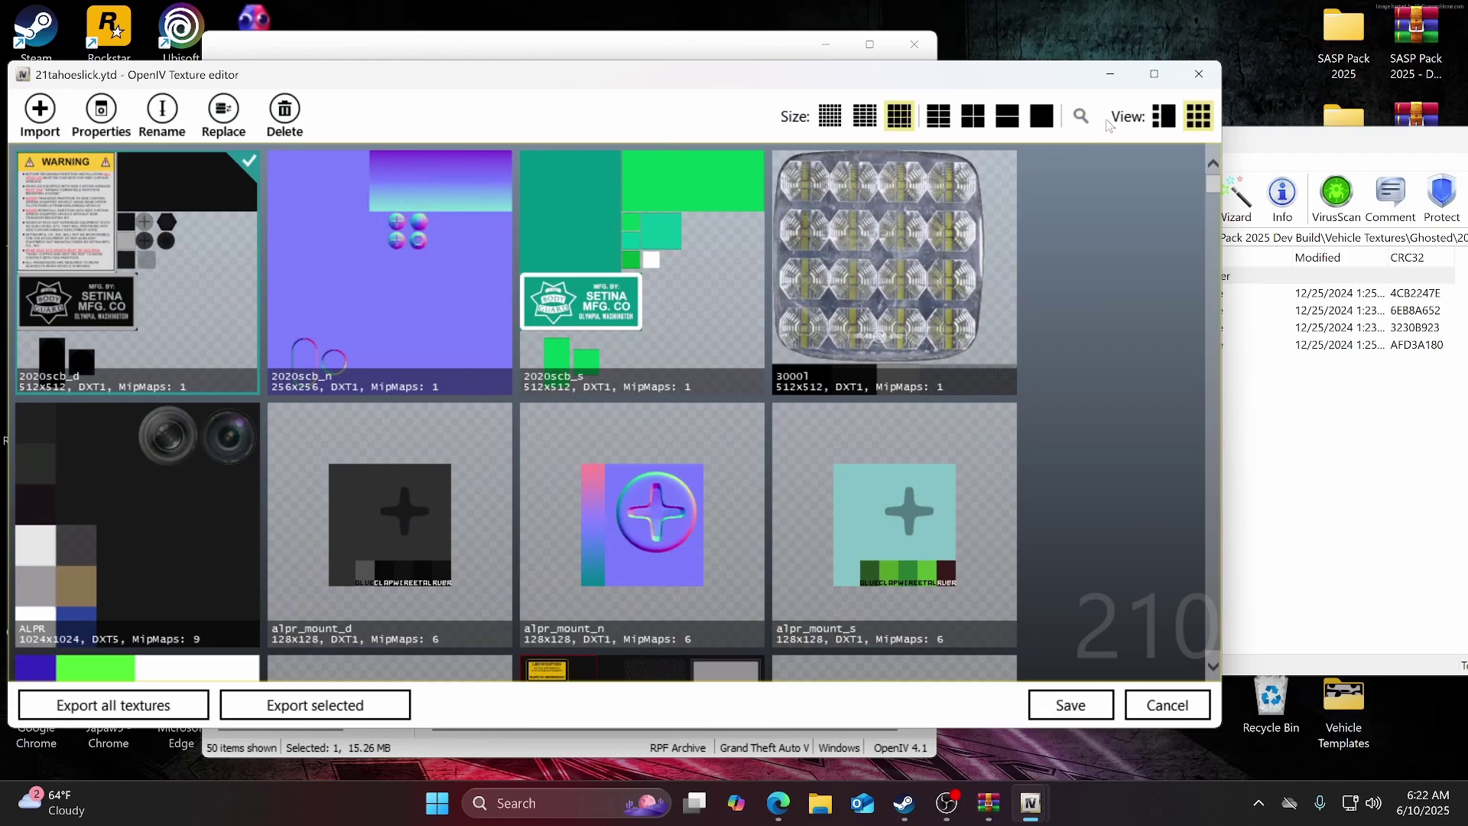
pyautogui.click(1080, 116)
pyautogui.write('sign')
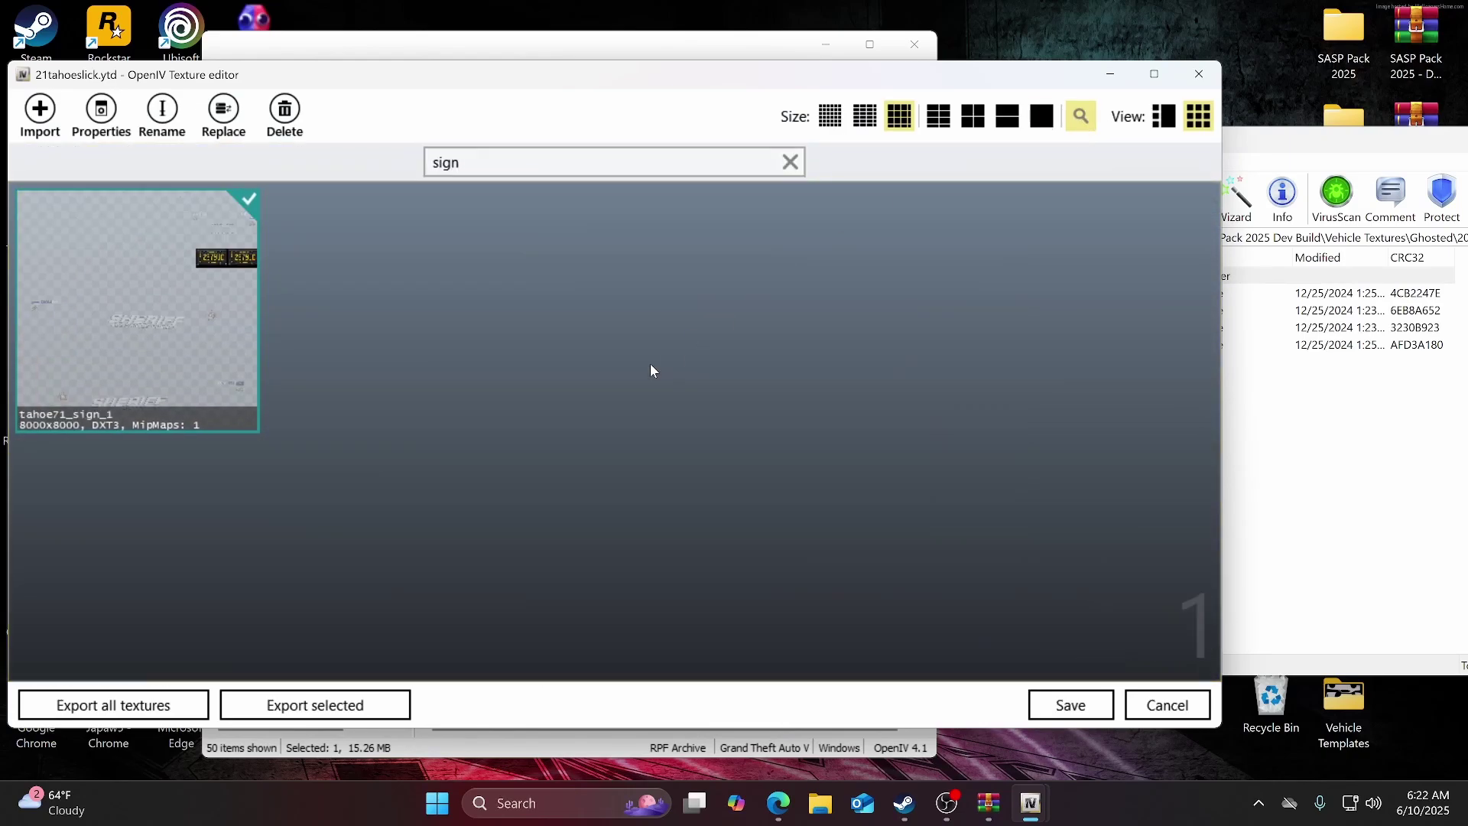
# Import the four tahoe71_sign PNG files into 21tahoeslick.ytd with automatic MipMaps and texture format, and save the dictionary.
pyautogui.click(1346, 458)
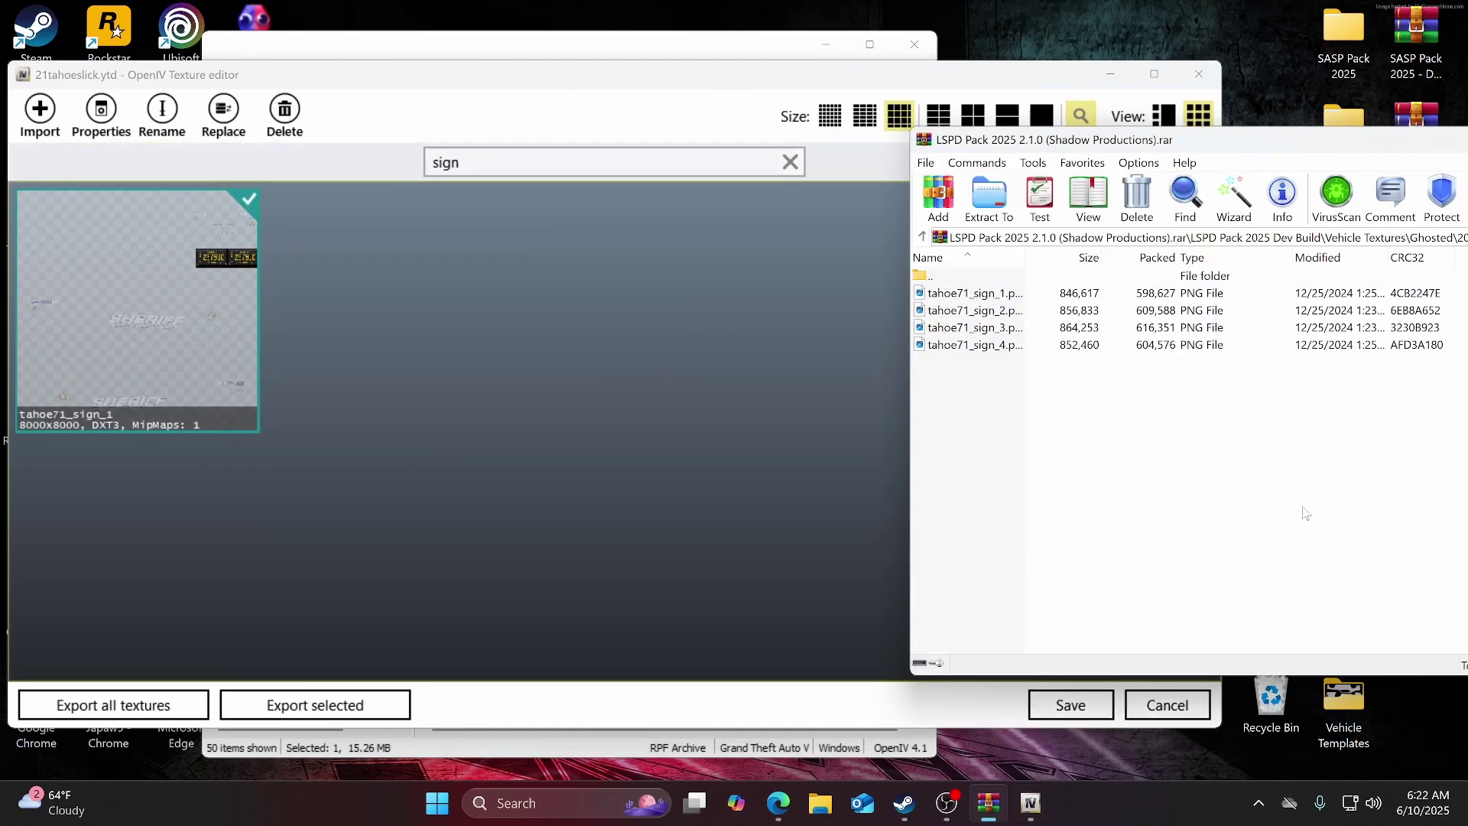
pyautogui.moveTo(1004, 441); pyautogui.dragTo(717, 360)
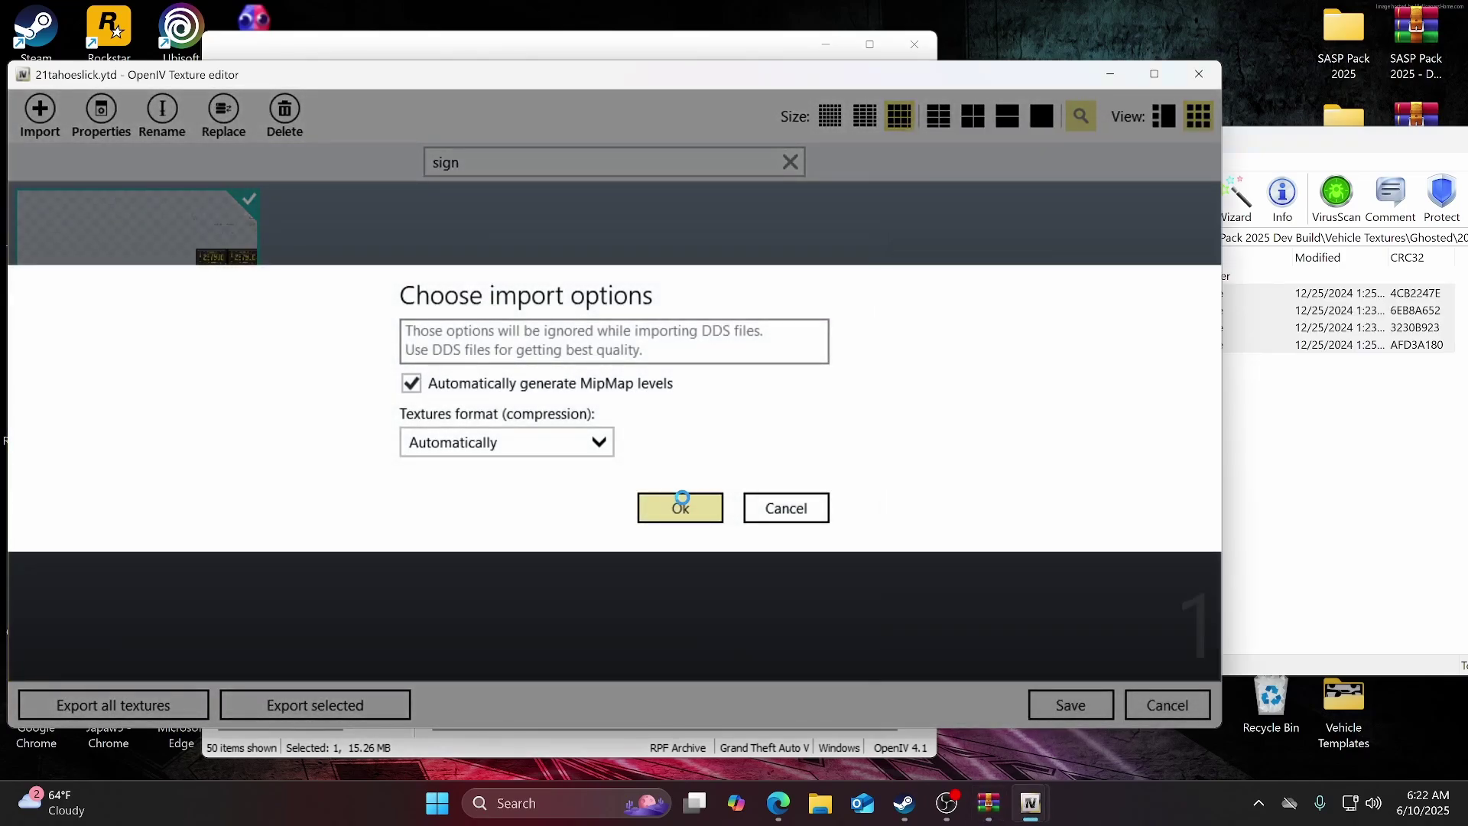
pyautogui.click(680, 507)
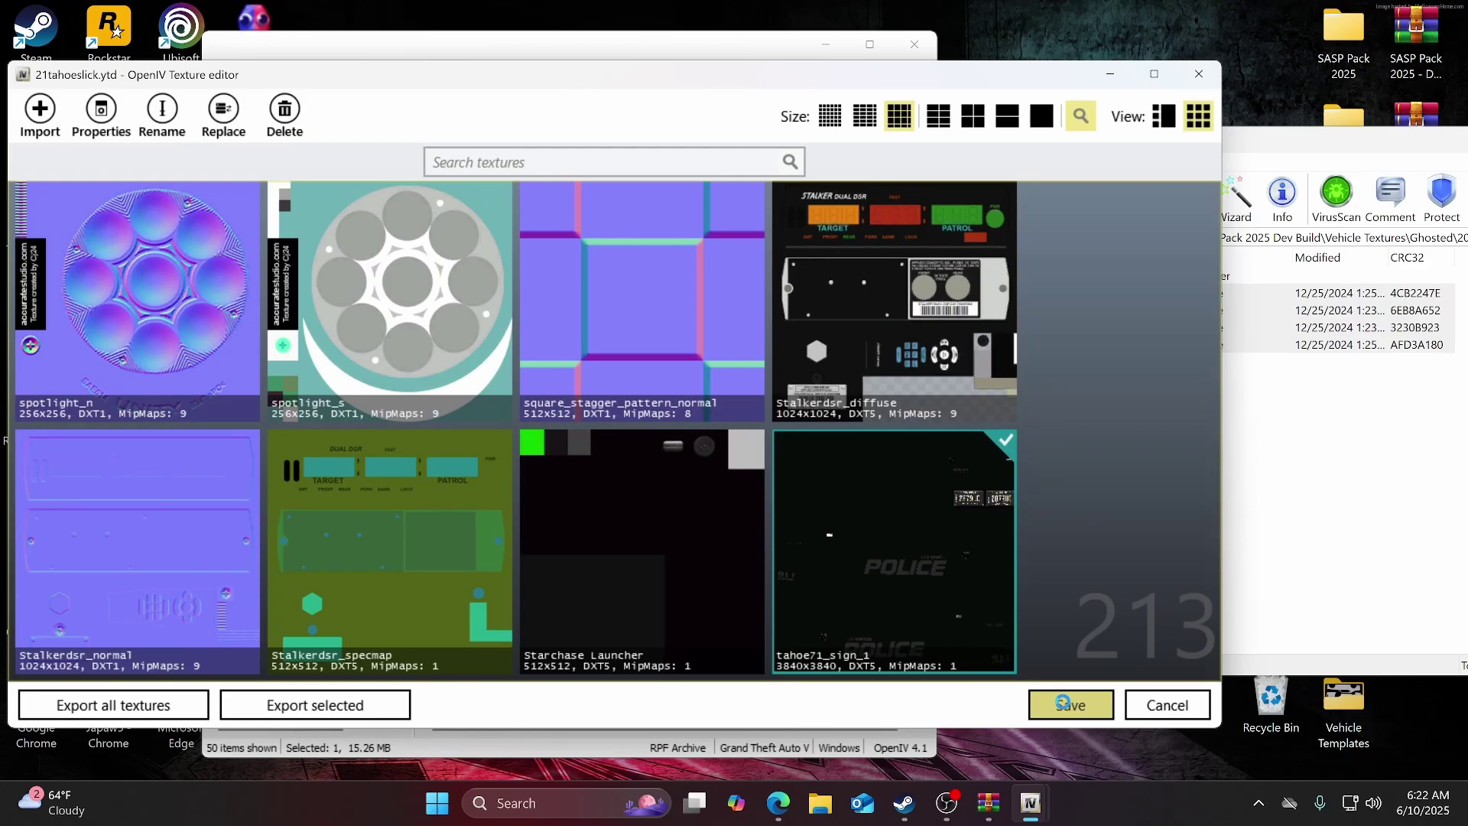
pyautogui.click(1062, 701)
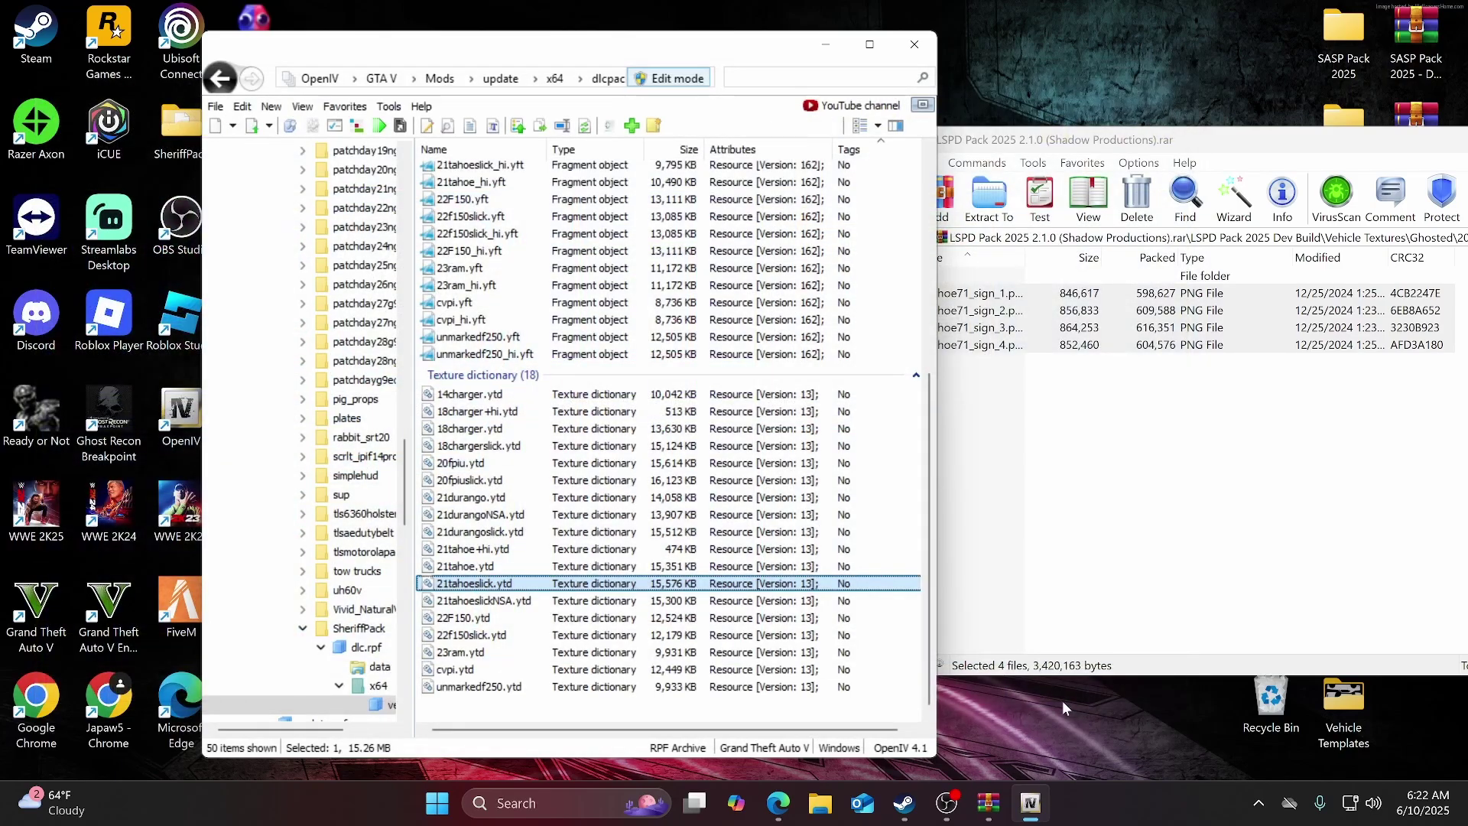
# Open the Ghosted 2022 F150 folder and 22f150slick.ytd in the texture editor, filtering its textures by "sign".
pyautogui.doubleClick(998, 275)
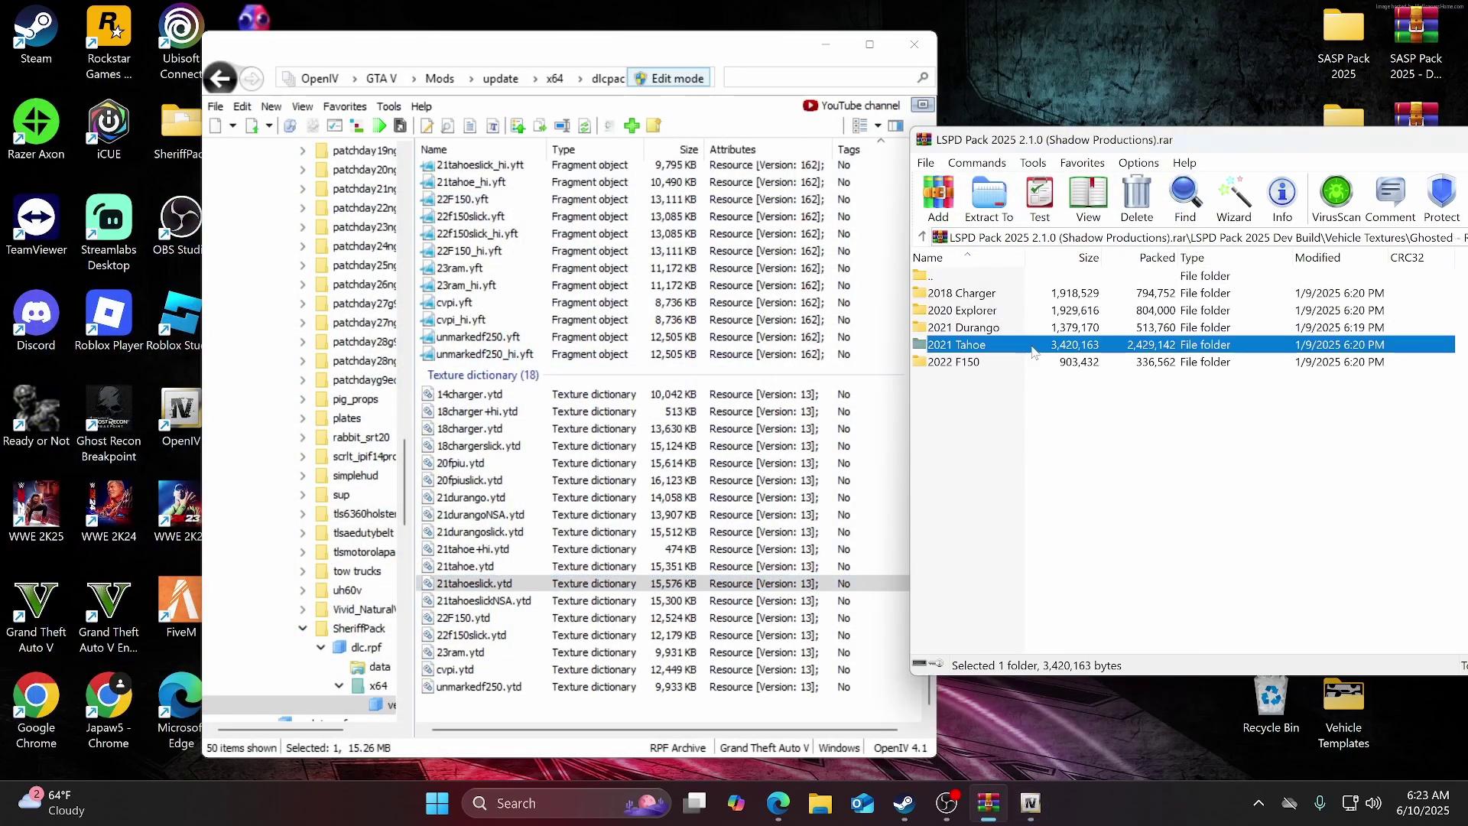
pyautogui.doubleClick(991, 362)
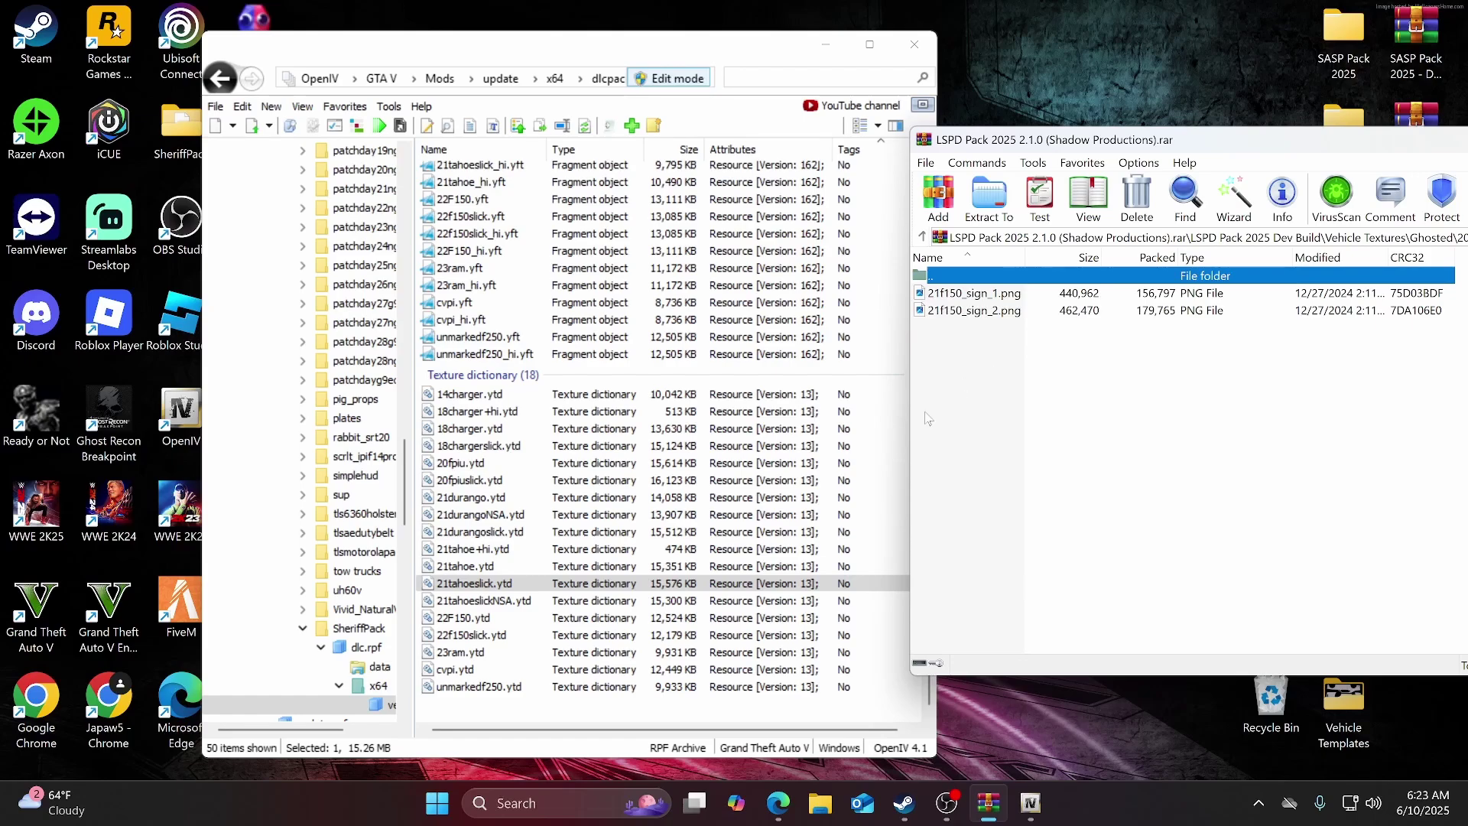
pyautogui.click(509, 710)
pyautogui.click(510, 710)
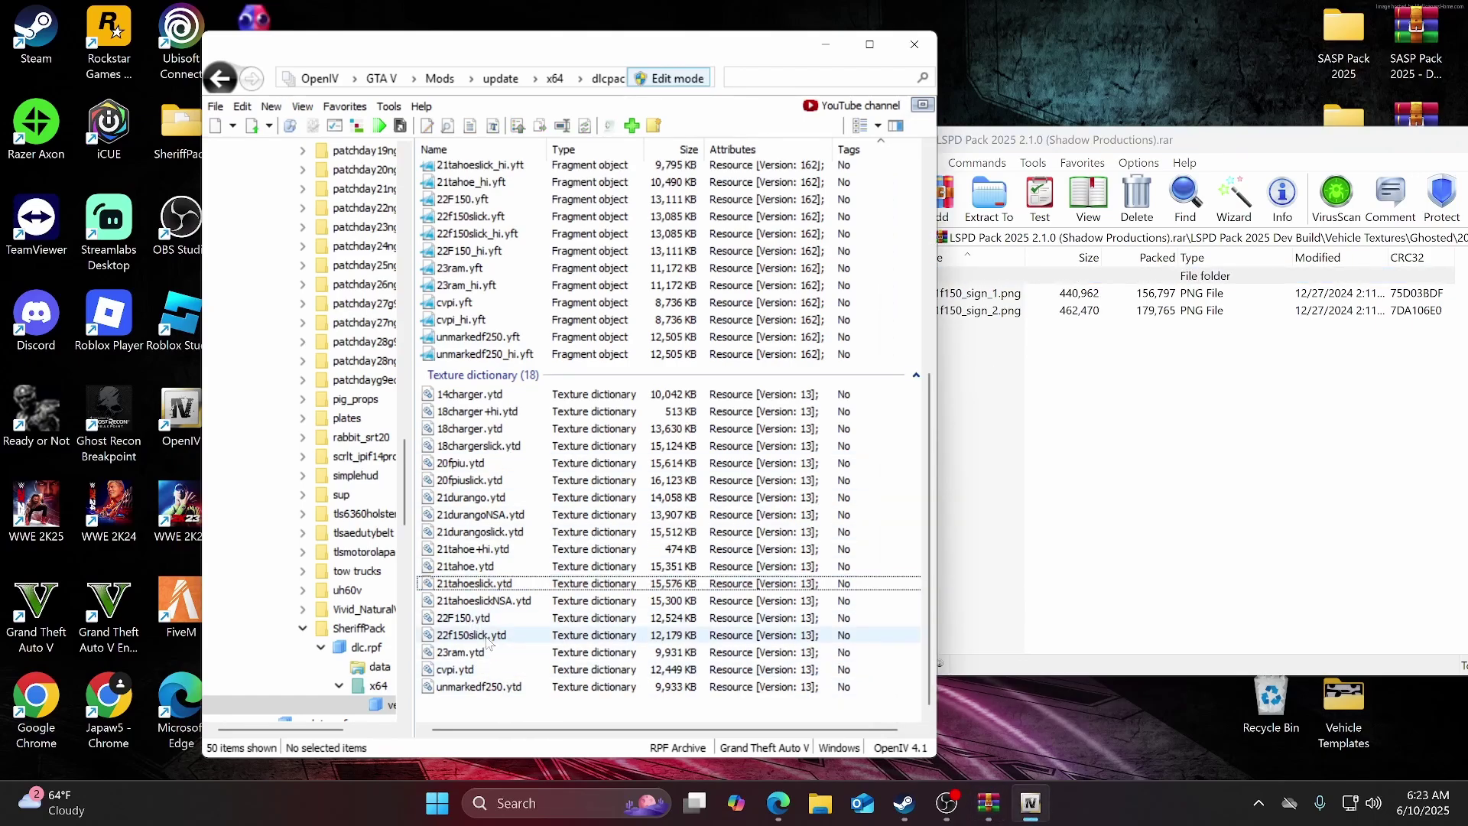
pyautogui.click(487, 641)
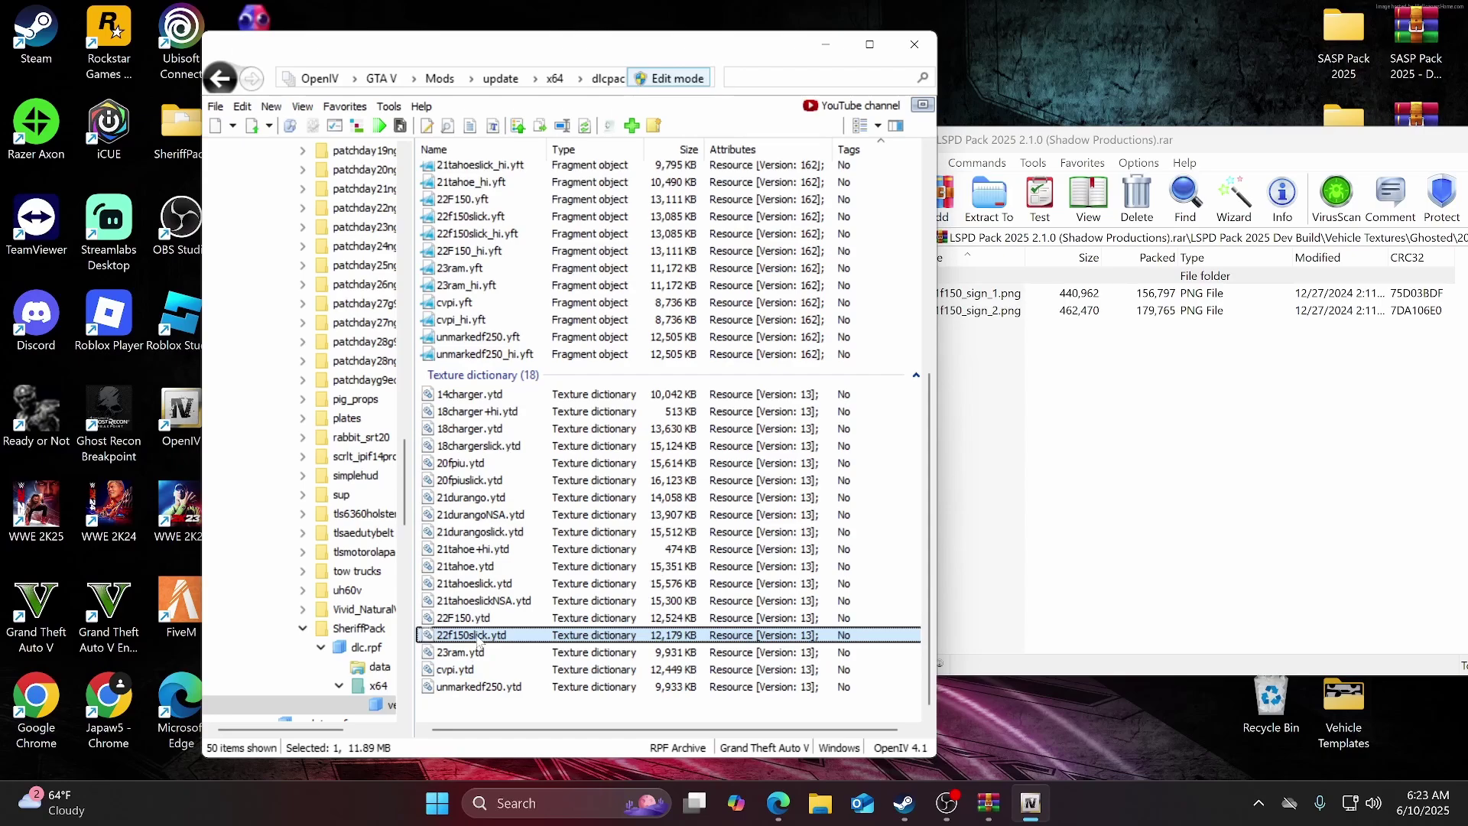
pyautogui.doubleClick(477, 642)
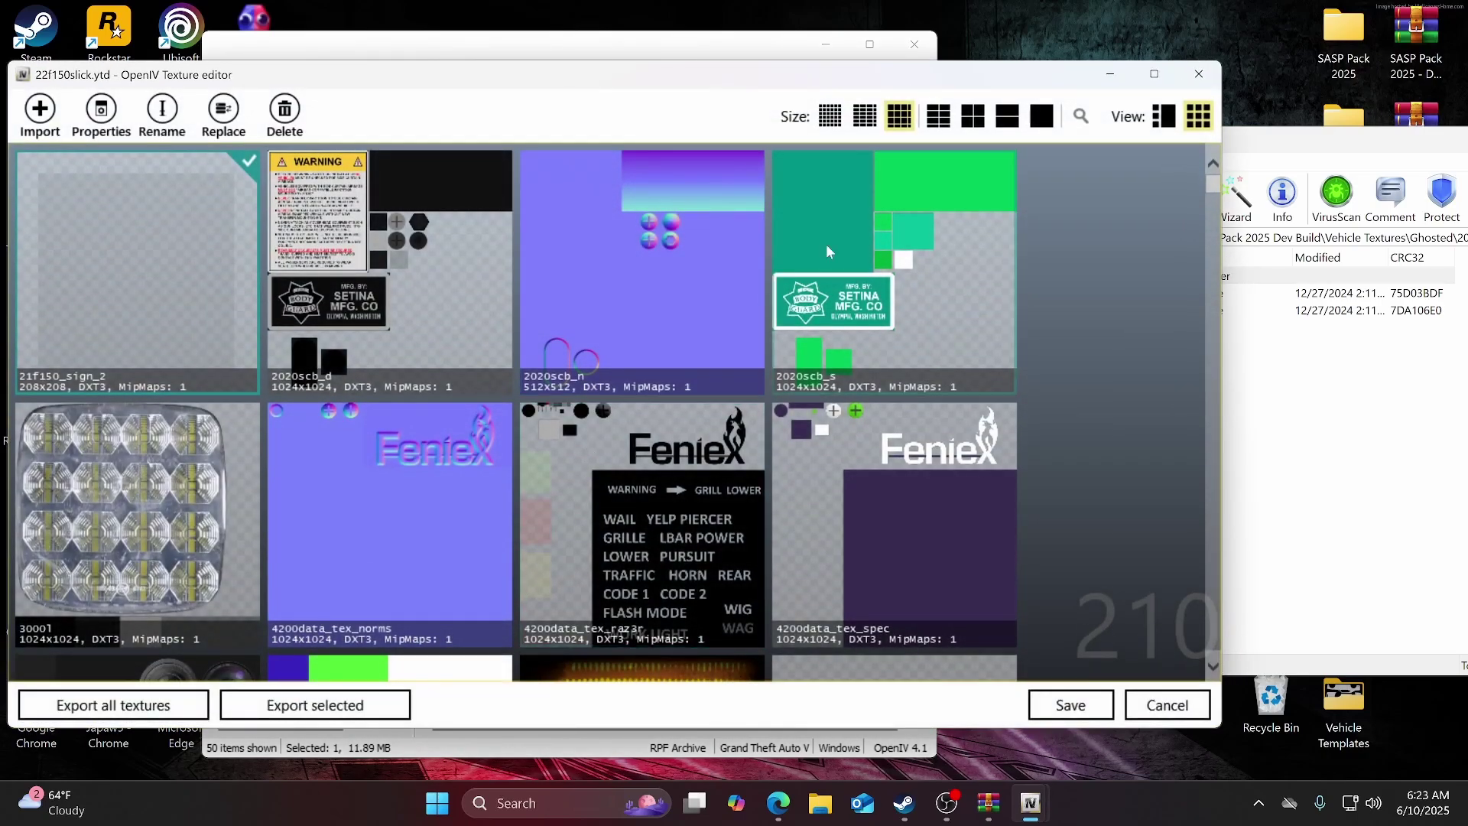
pyautogui.click(1080, 115)
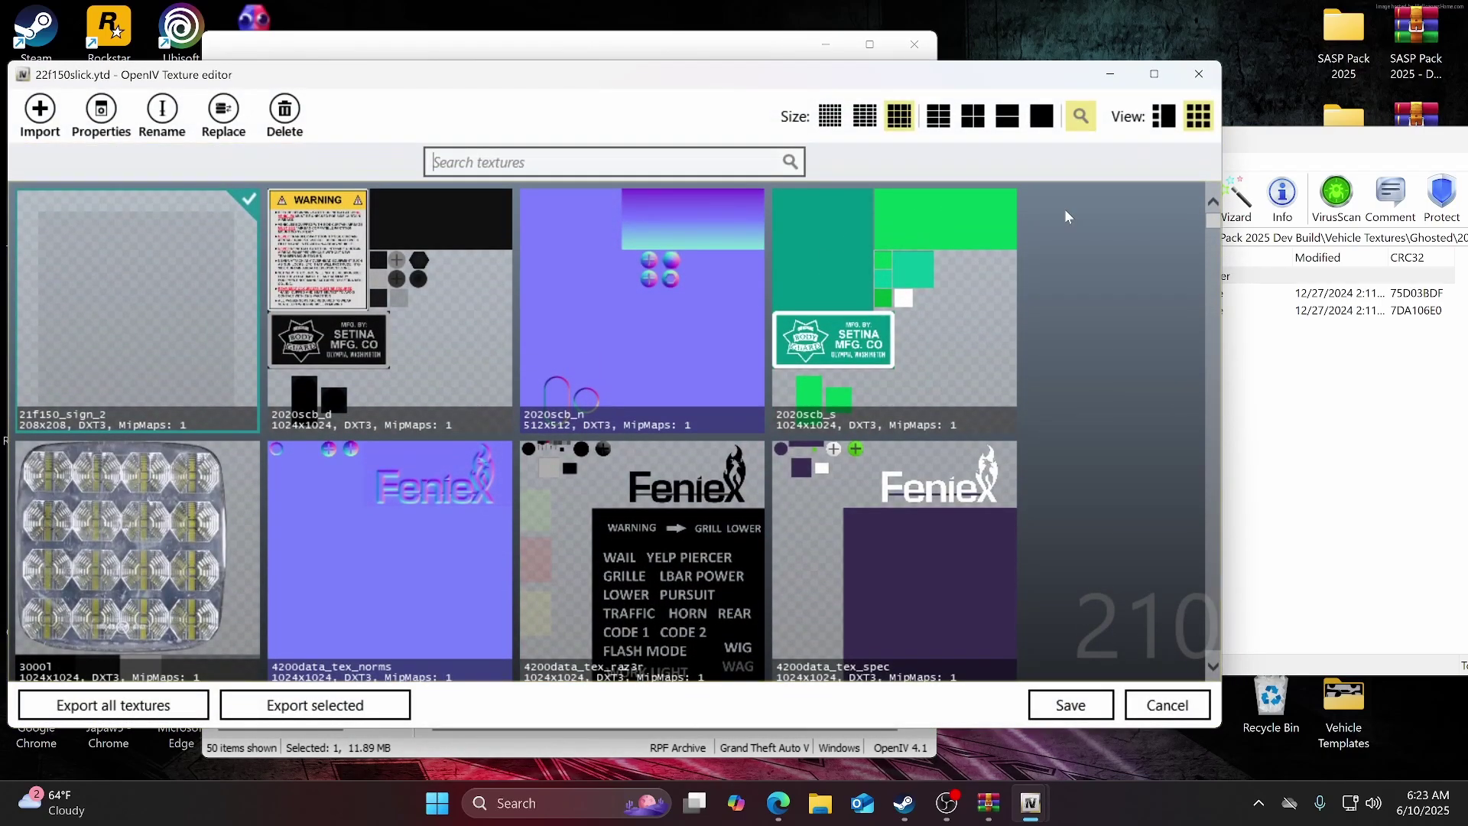
pyautogui.write('sign')
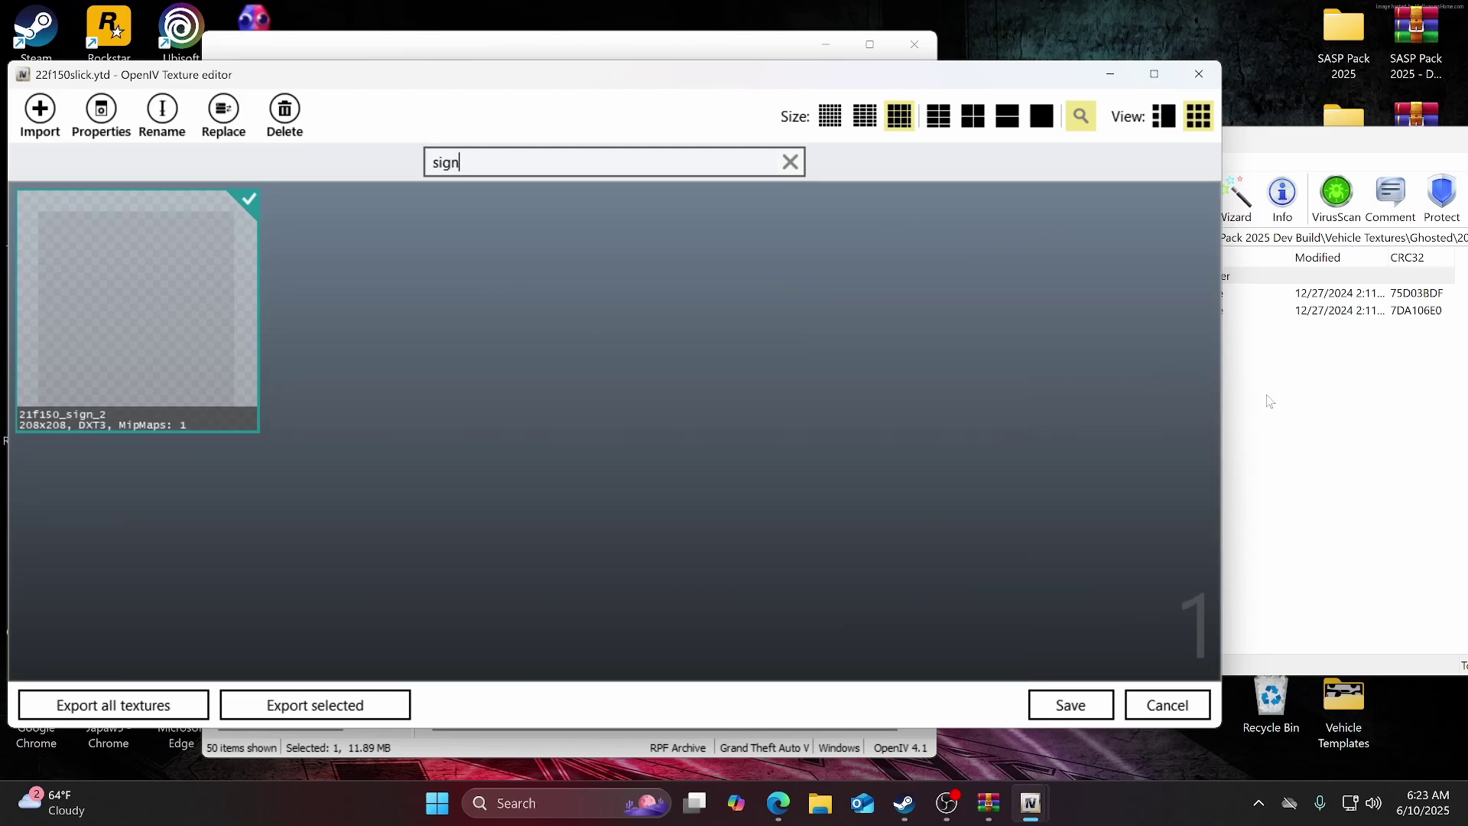
# Import 21f150_sign_1.png and 21f150_sign_2.png into 22f150slick.ytd with automatic MipMaps and texture format, and save.
pyautogui.click(1269, 400)
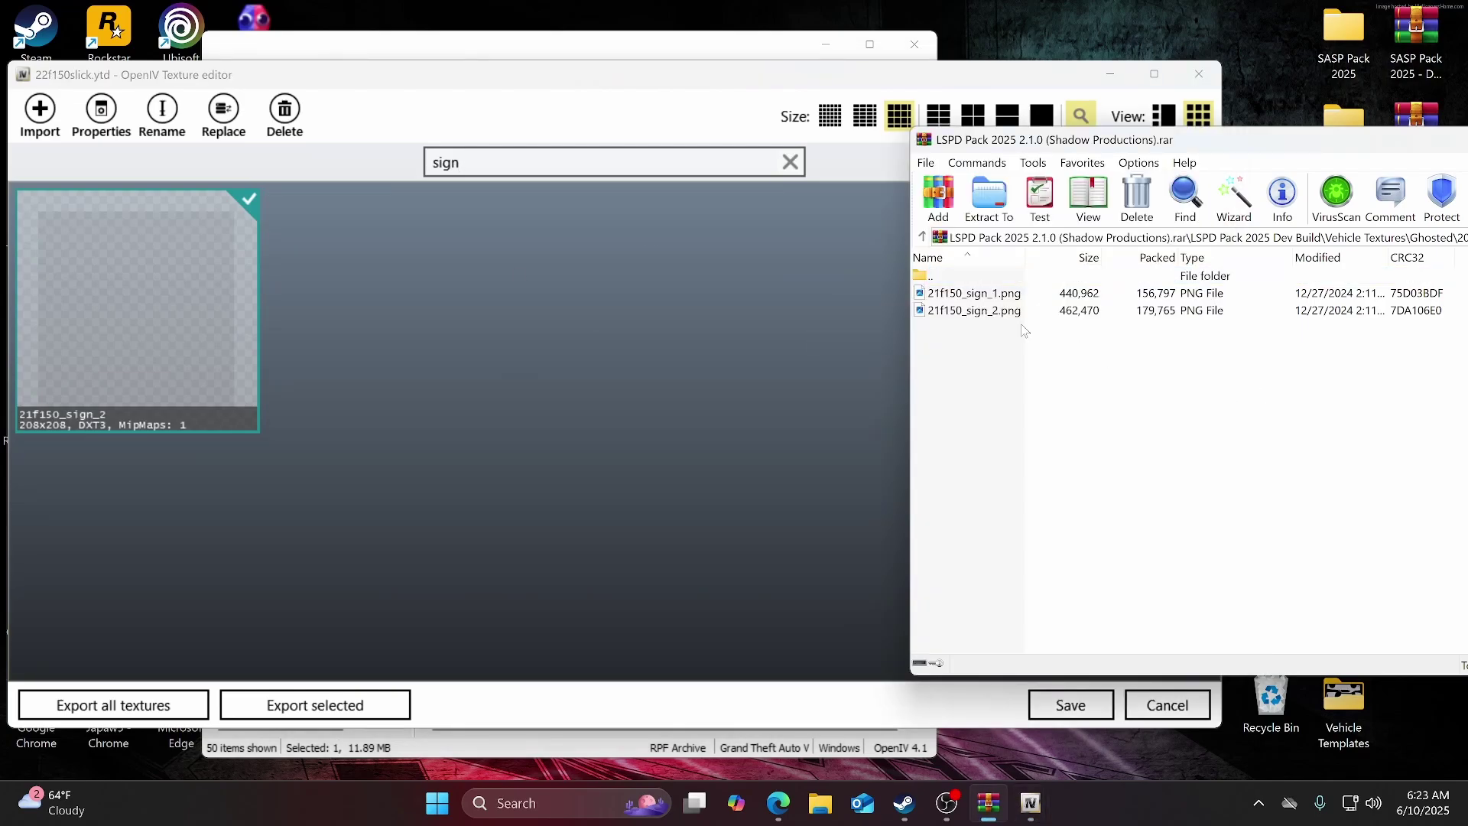
pyautogui.moveTo(977, 338); pyautogui.dragTo(666, 346)
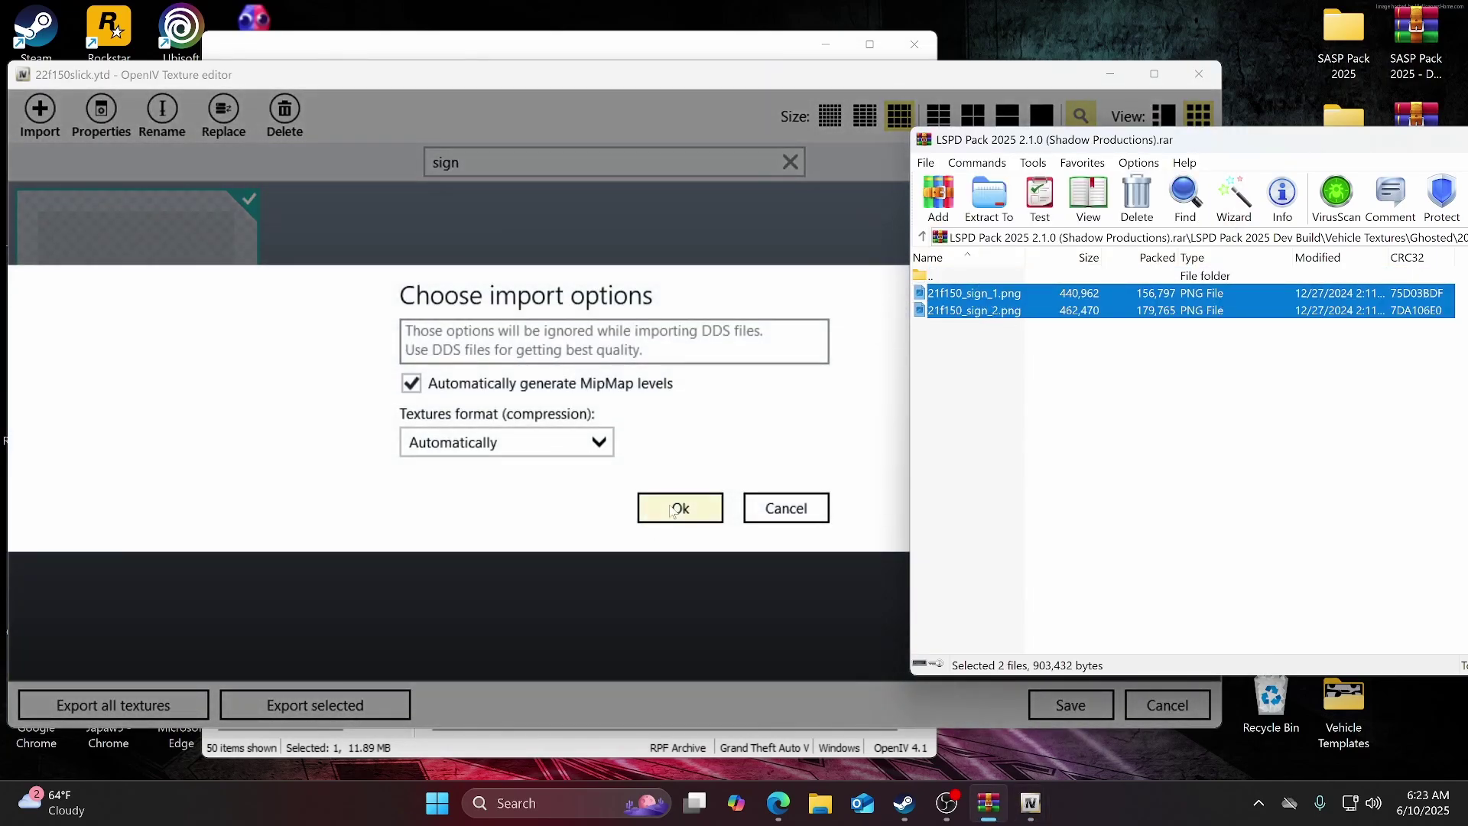
pyautogui.press('Return')
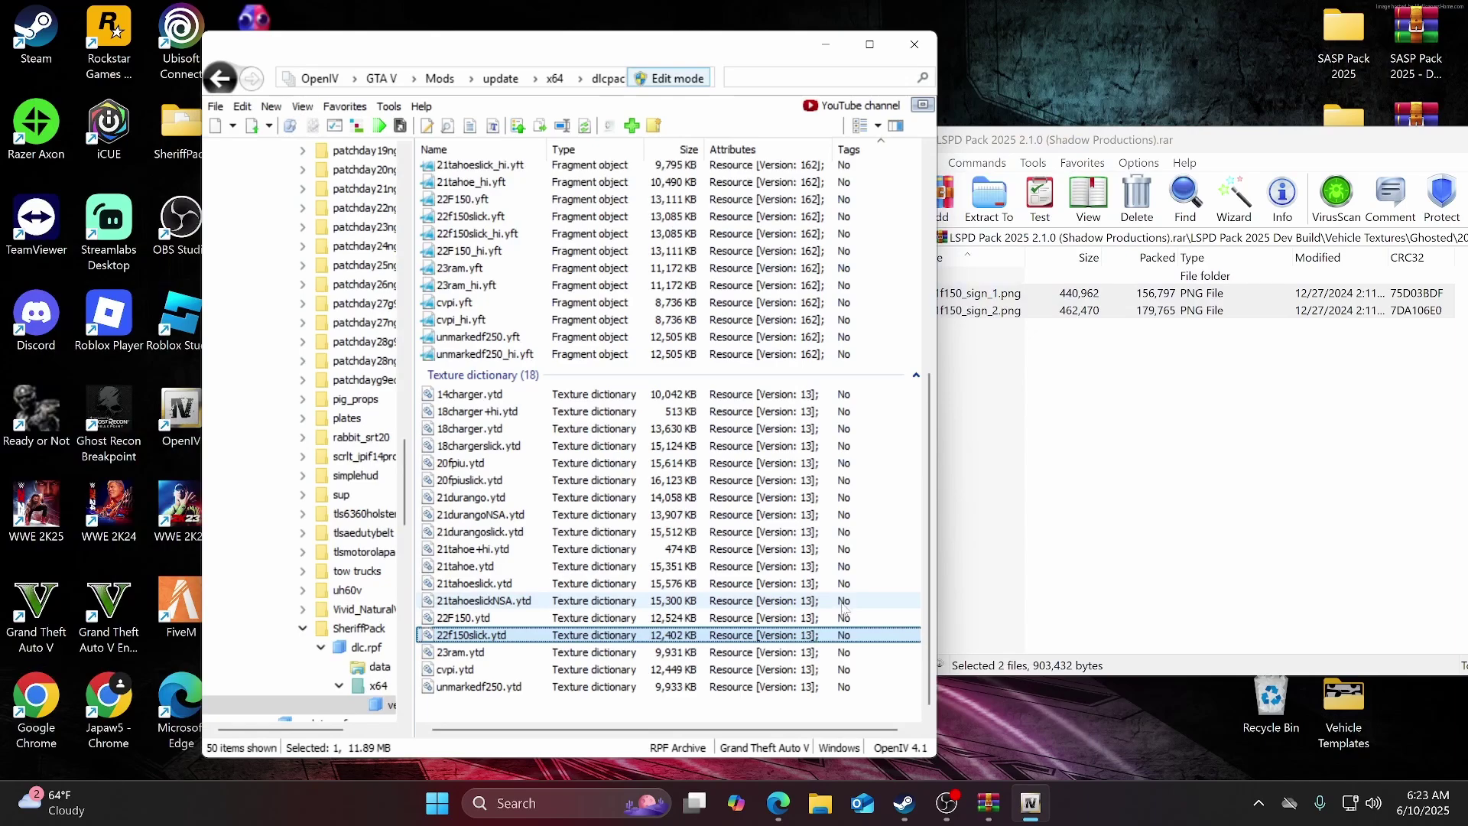
# Return to the archive's LSPD Pack 2025 Dev Build folder and open the Red and Blue folder inside Meta Fix (required).
pyautogui.click(1110, 459)
pyautogui.press('BackSpace')
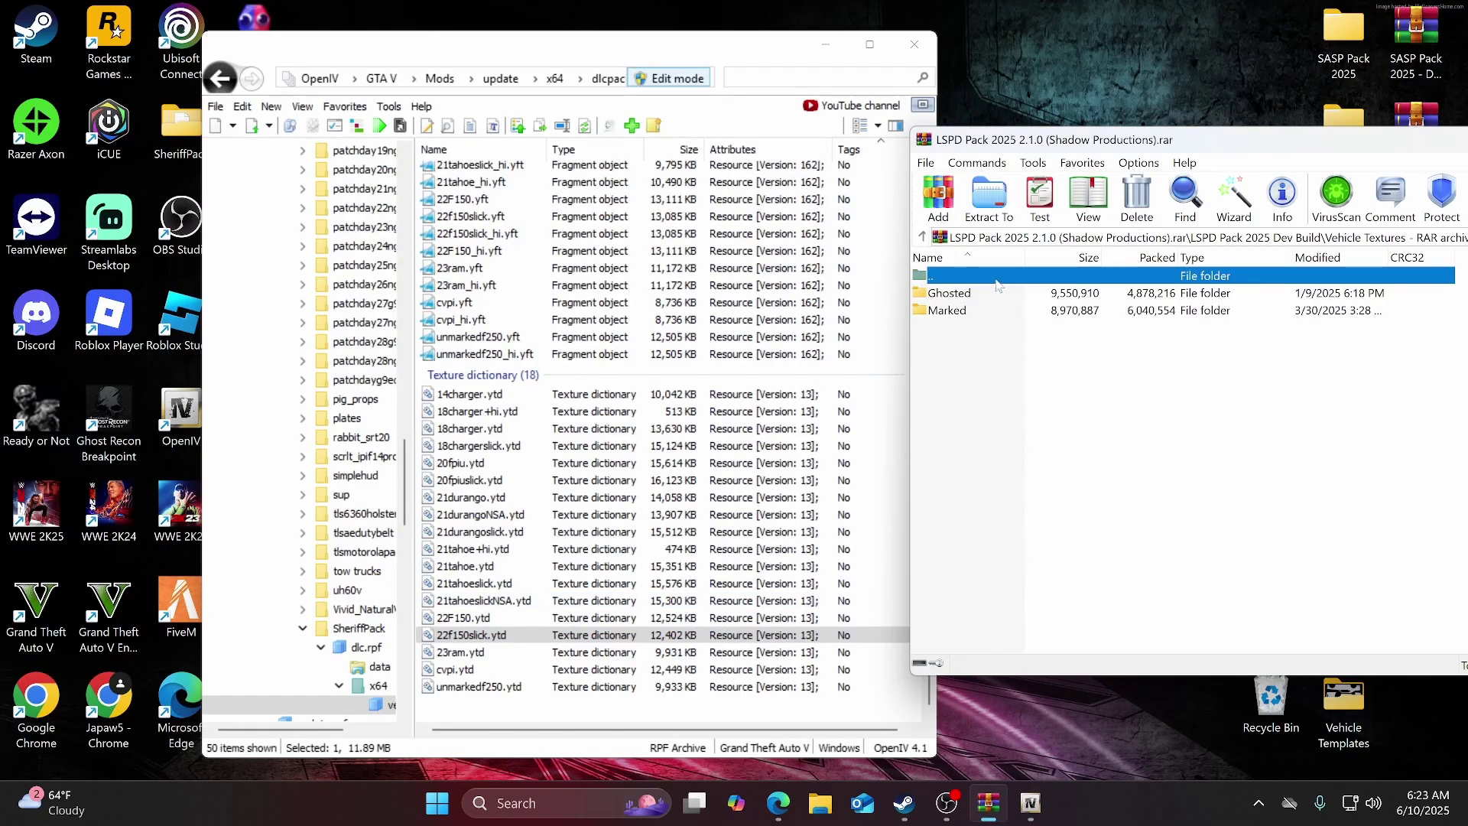
pyautogui.doubleClick(996, 279)
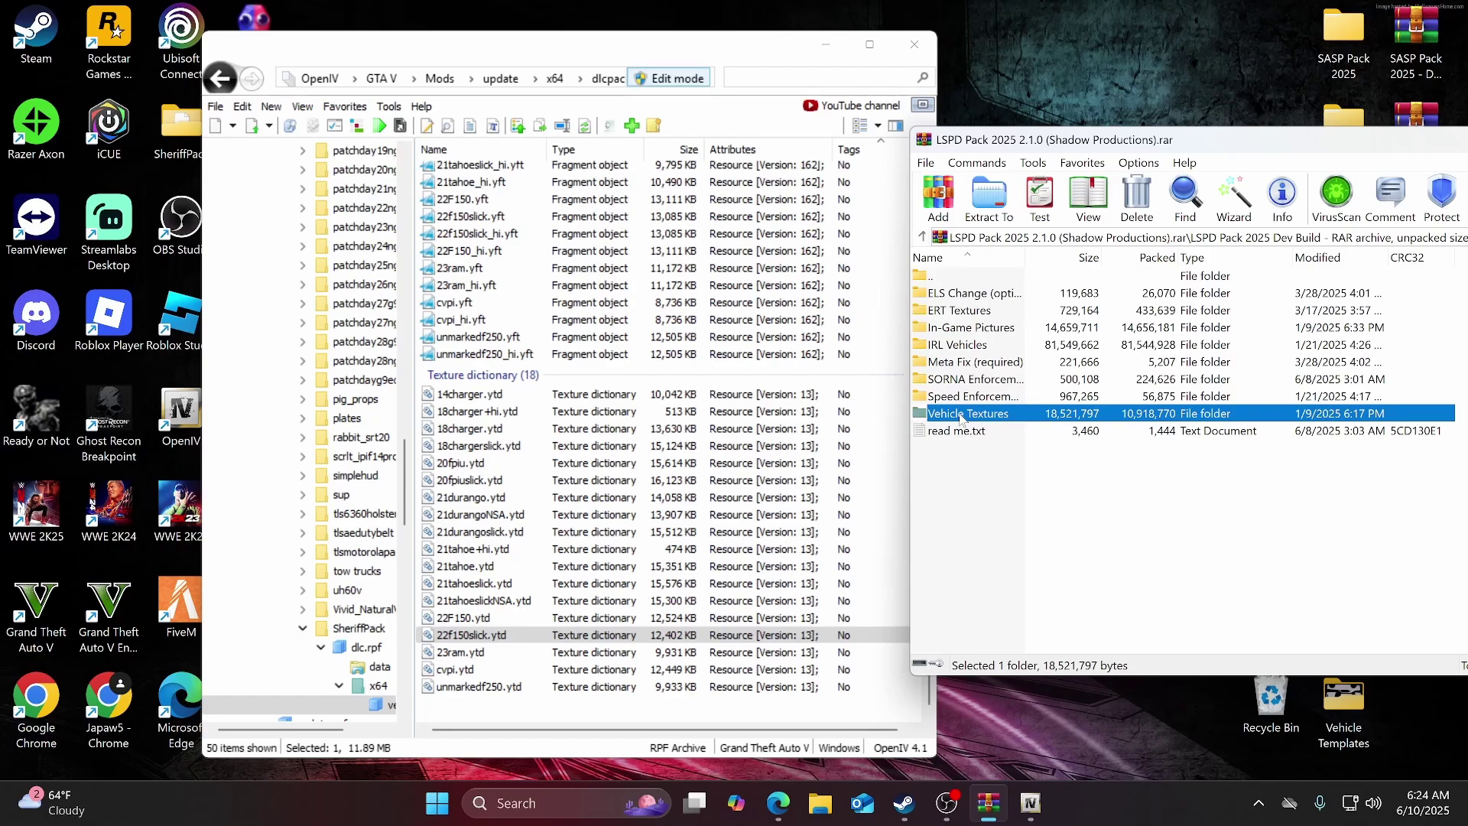
pyautogui.doubleClick(977, 364)
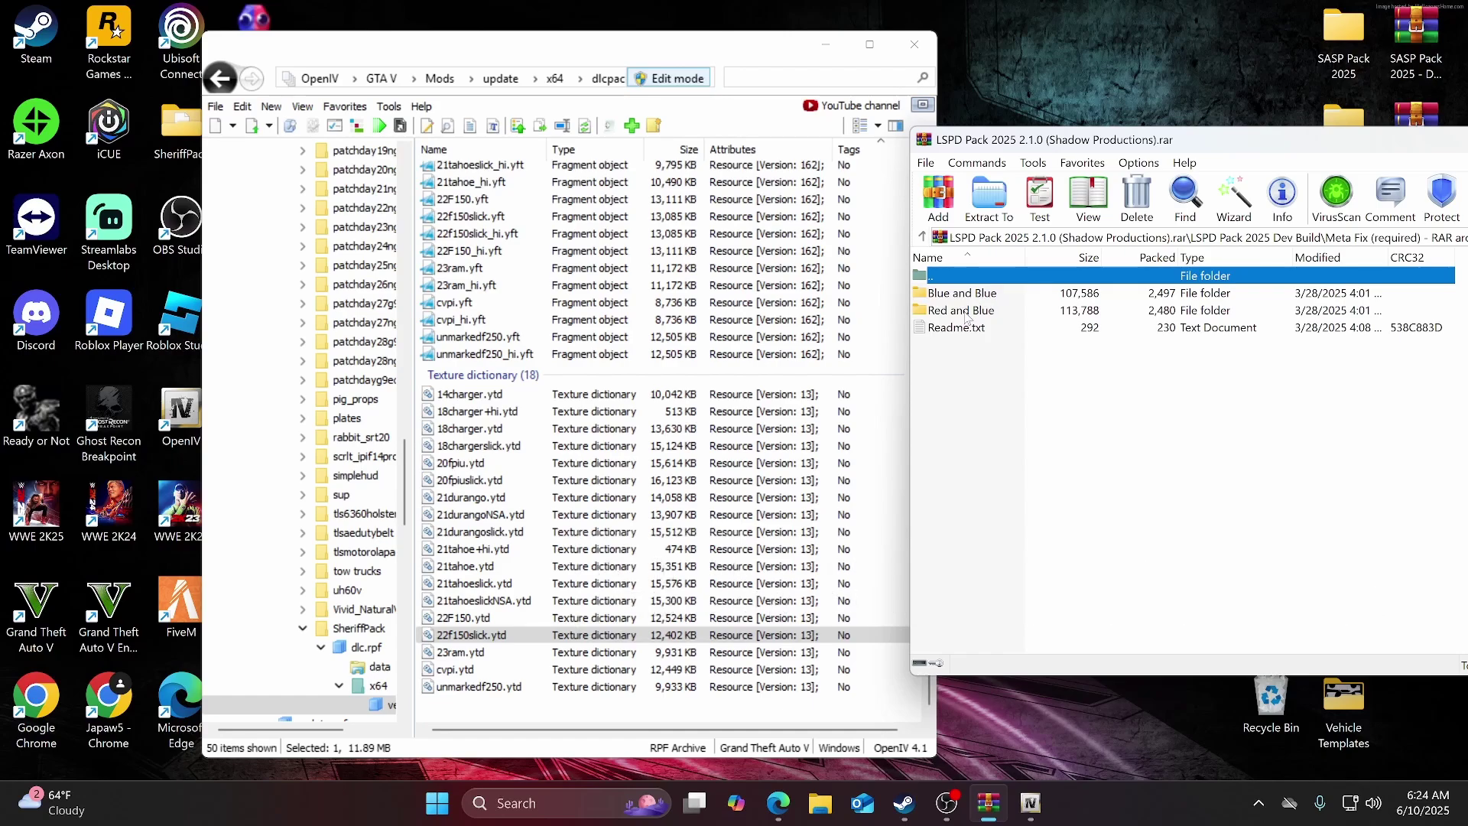
pyautogui.doubleClick(966, 311)
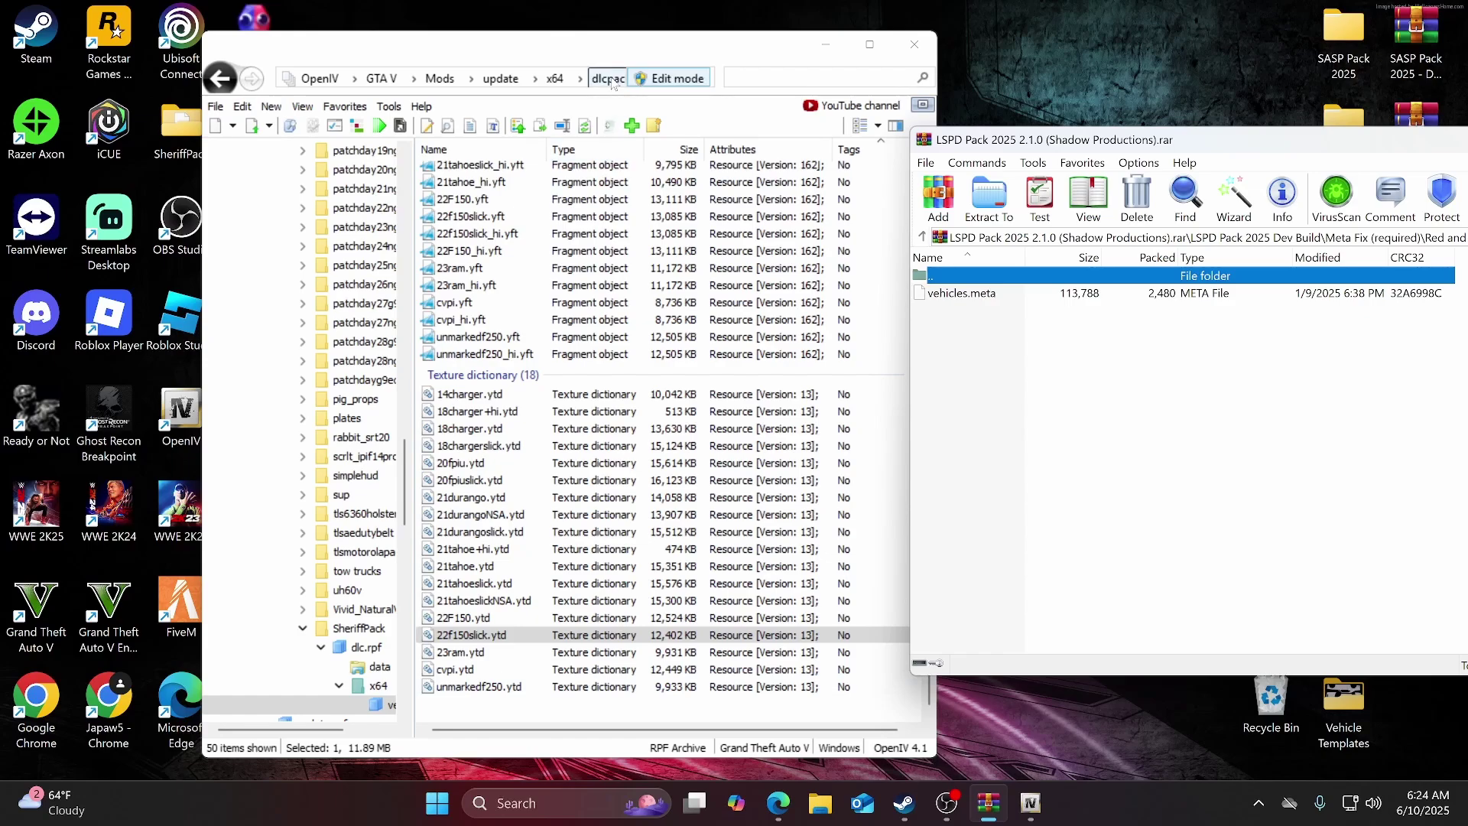
# In OpenIV, return from vehicles.rpf to the SheriffPack folder and open the data folder inside dlc.rpf.
pyautogui.click(619, 53)
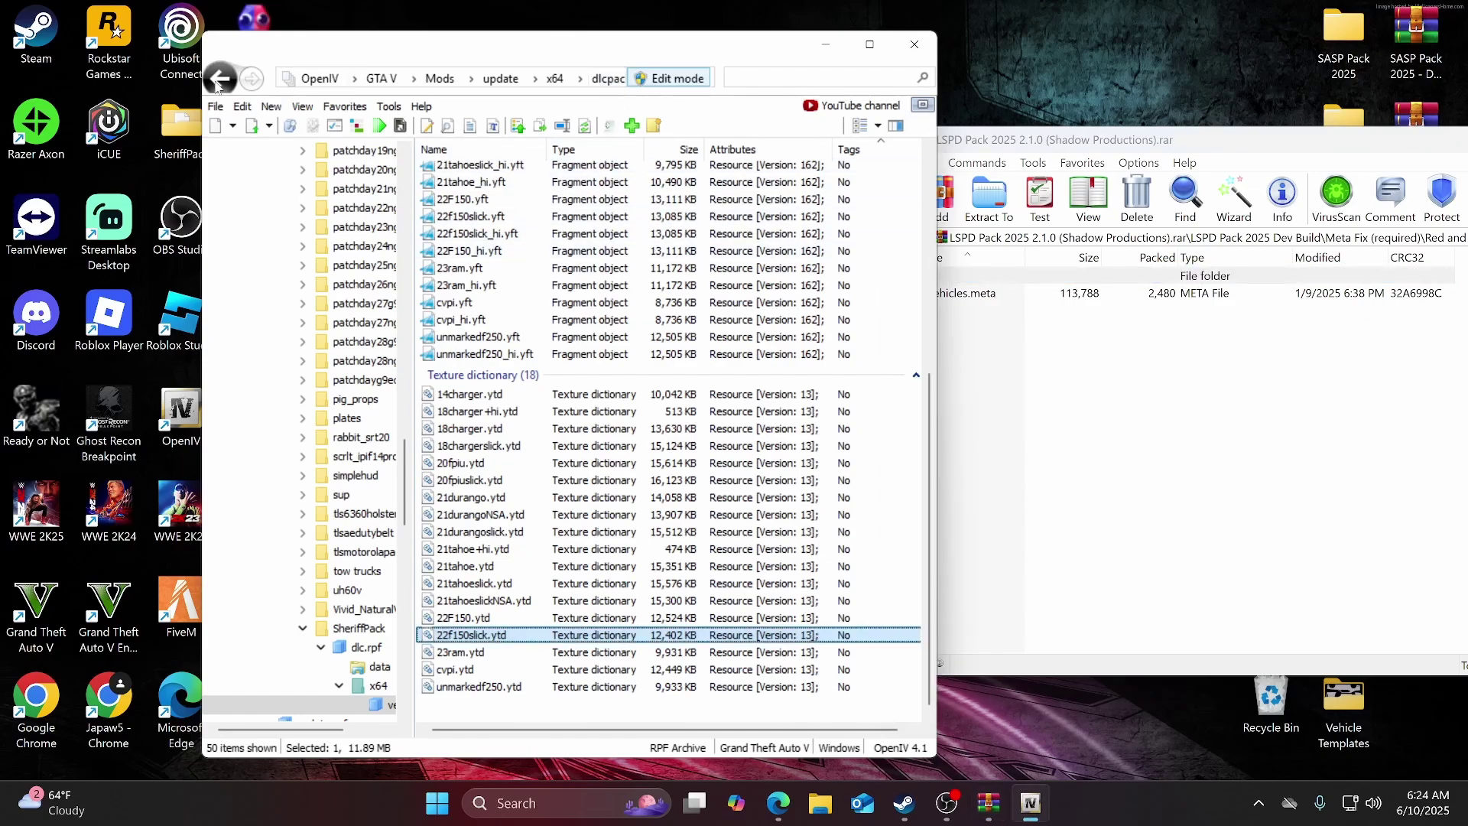
pyautogui.click(219, 78)
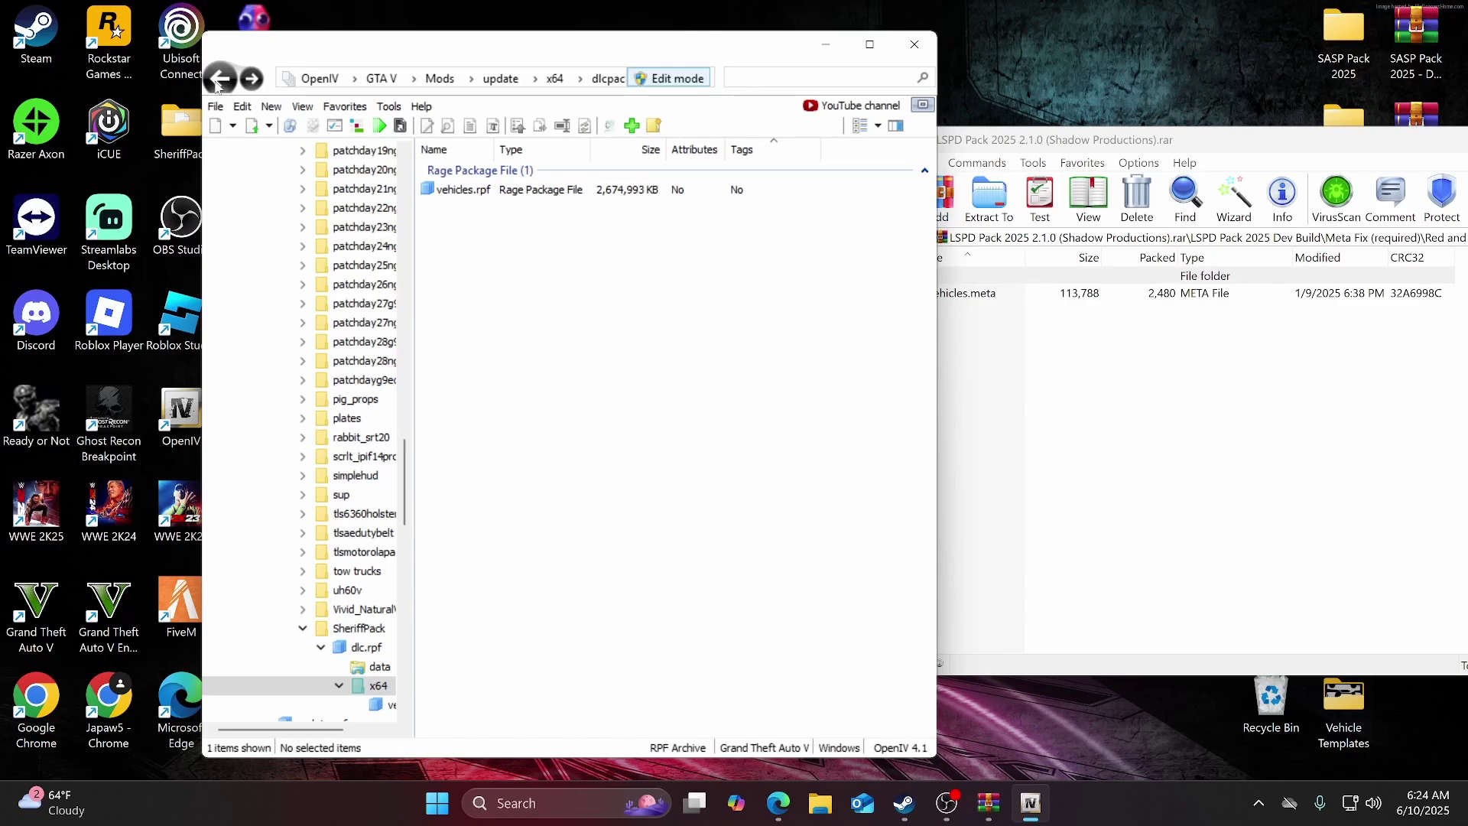
pyautogui.click(219, 79)
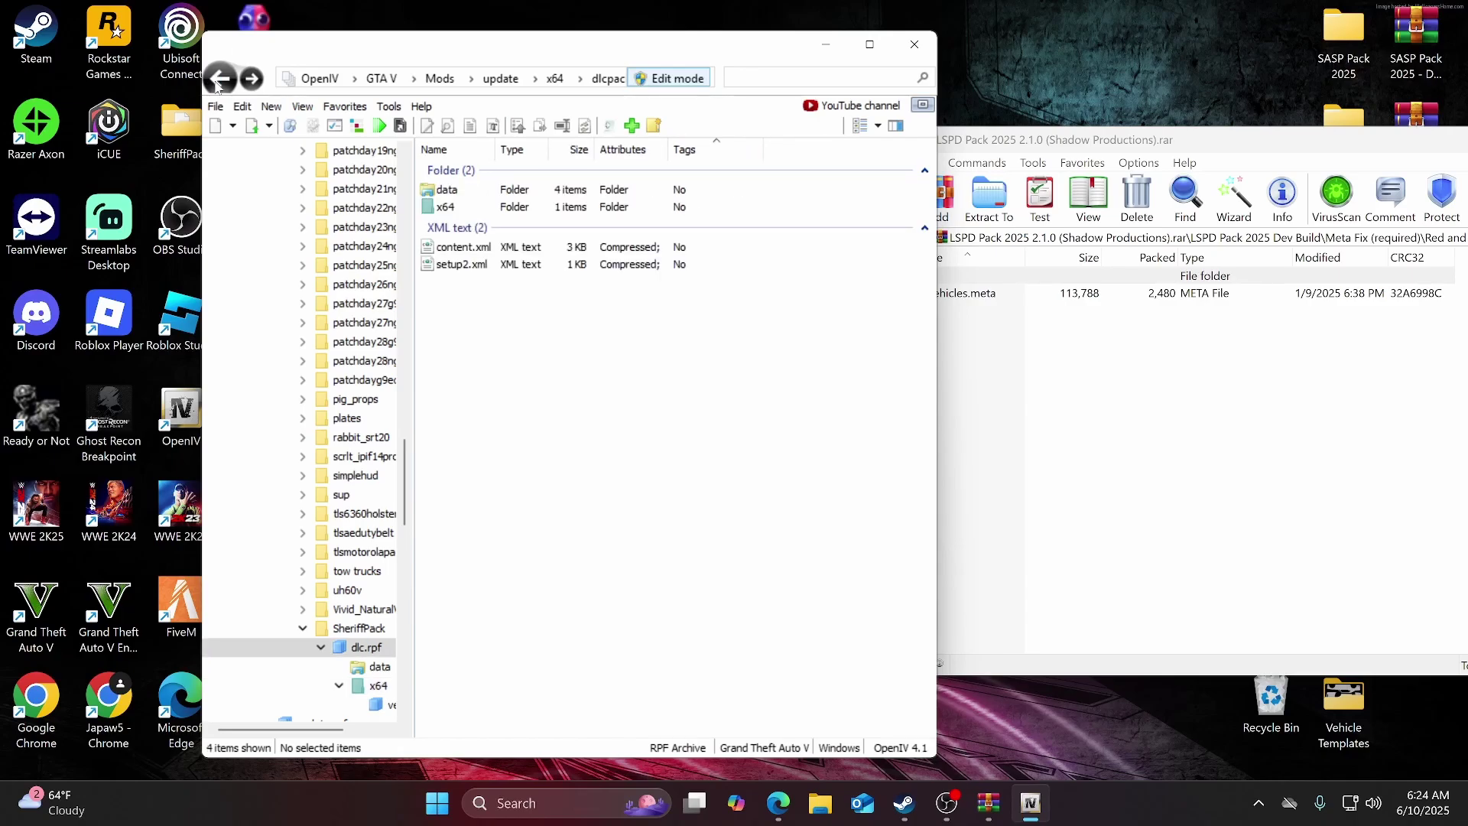
pyautogui.click(219, 79)
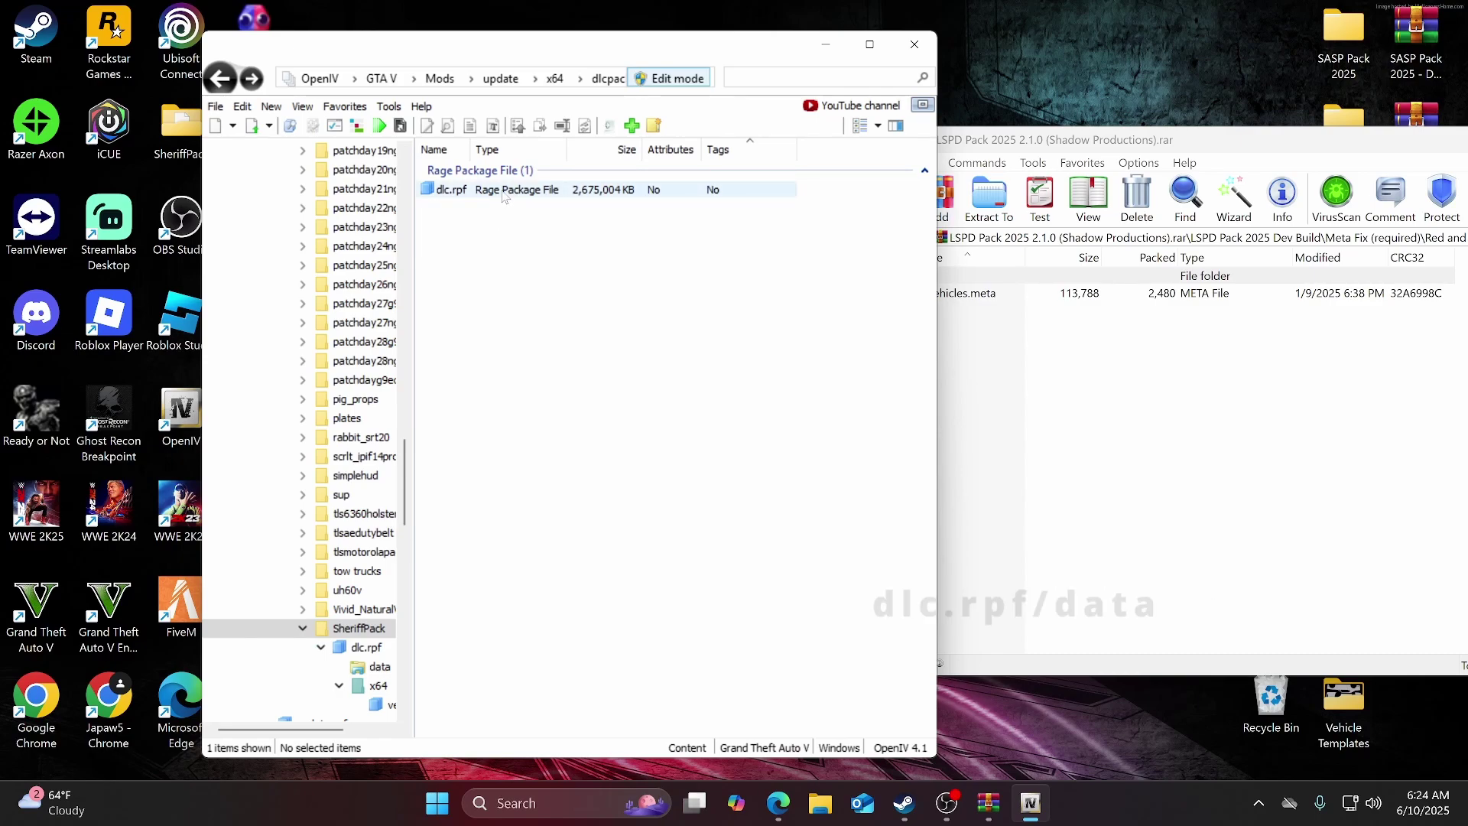
pyautogui.doubleClick(497, 192)
pyautogui.doubleClick(464, 191)
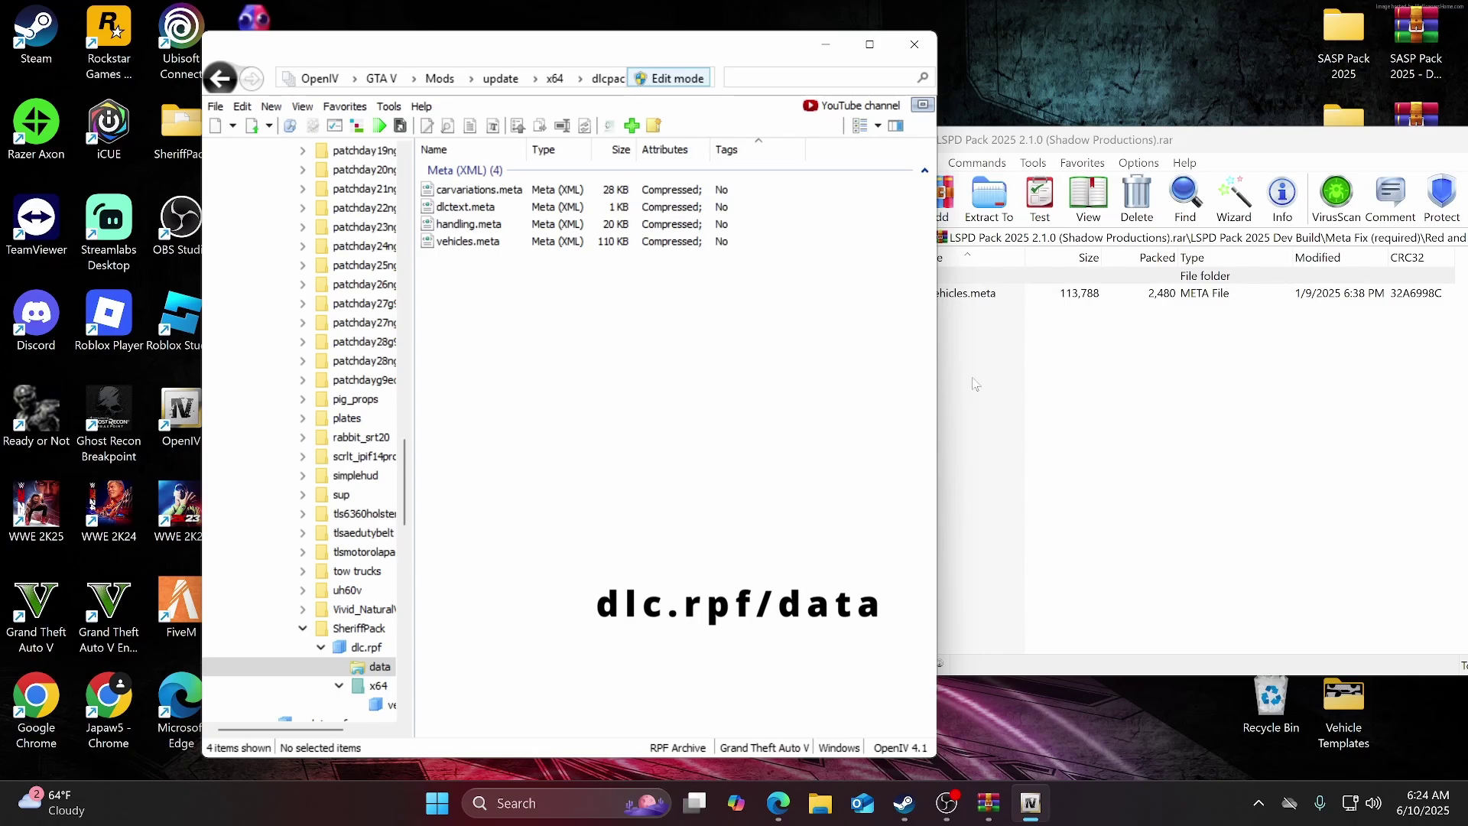
# Copy vehicles.meta from the archive's Red and Blue meta fix folder into dlc.rpf/data, replacing the existing file.
pyautogui.click(987, 345)
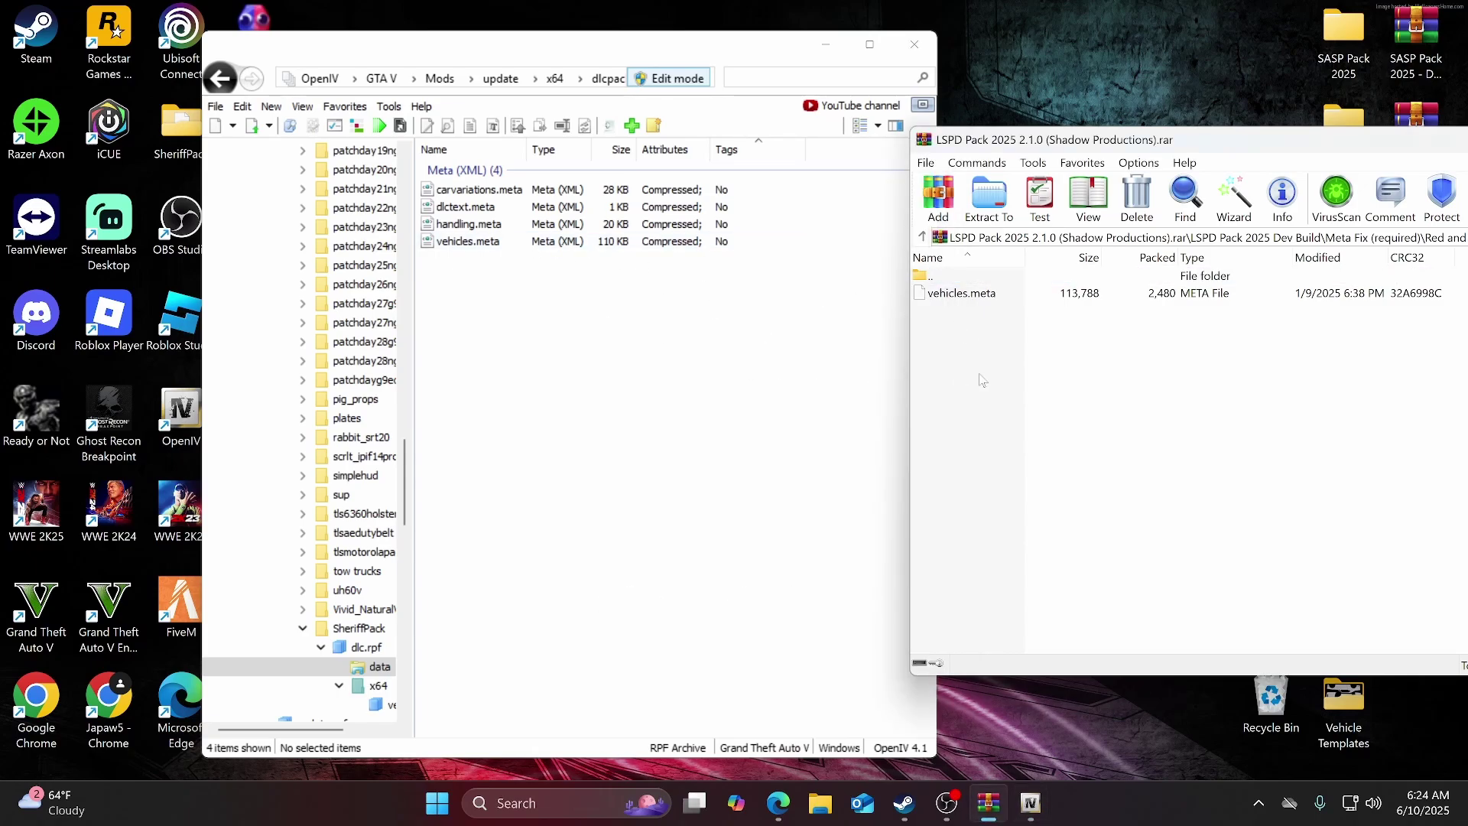
pyautogui.moveTo(1010, 296); pyautogui.dragTo(550, 307)
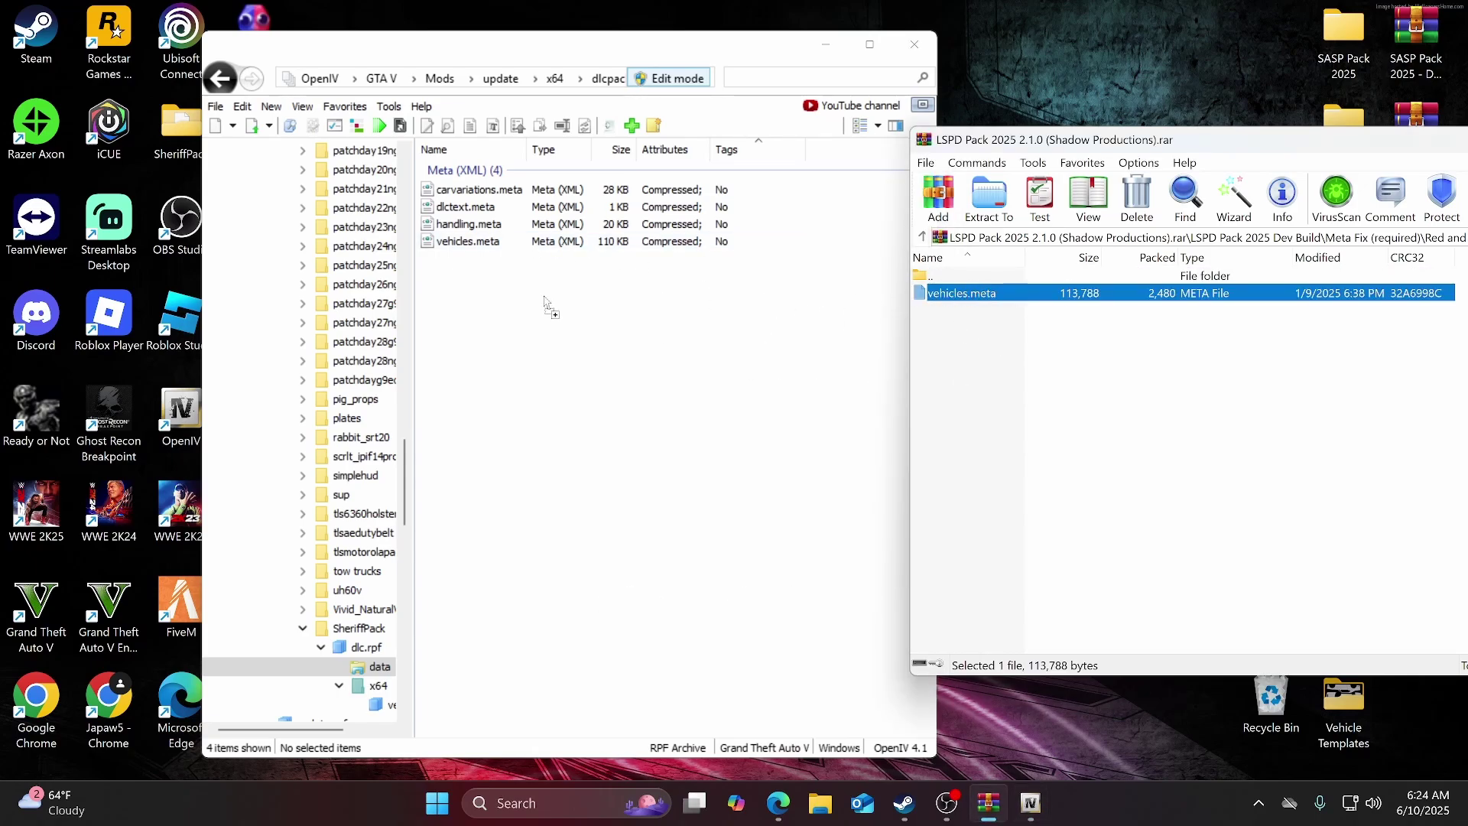
pyautogui.click(547, 302)
pyautogui.click(1055, 348)
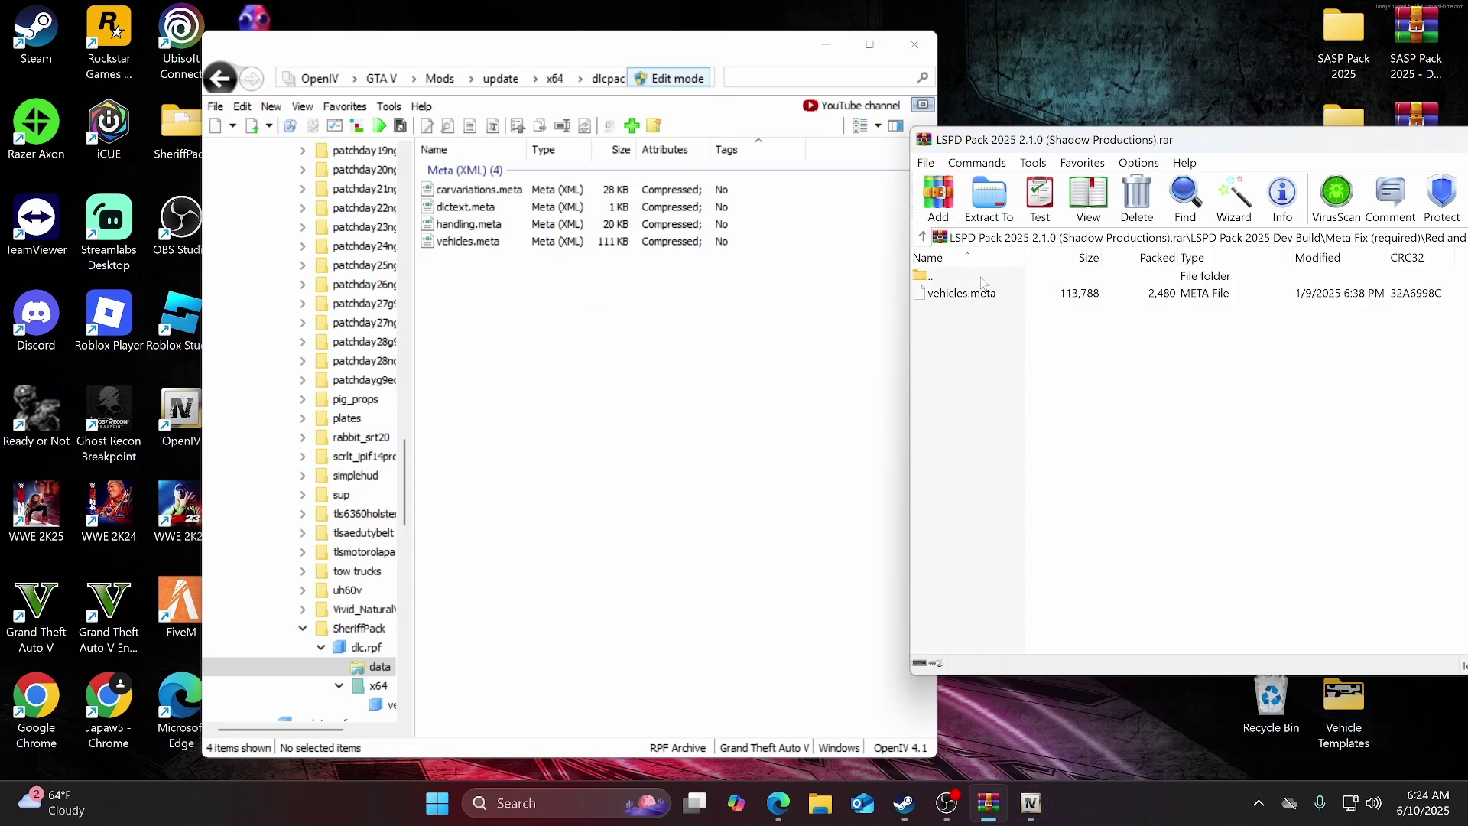
# Go back to the archive's LSPD Pack 2025 Dev Build folder, minimize OpenIV, and open Red and Blue inside ELS Change (optional).
pyautogui.doubleClick(981, 278)
pyautogui.doubleClick(981, 278)
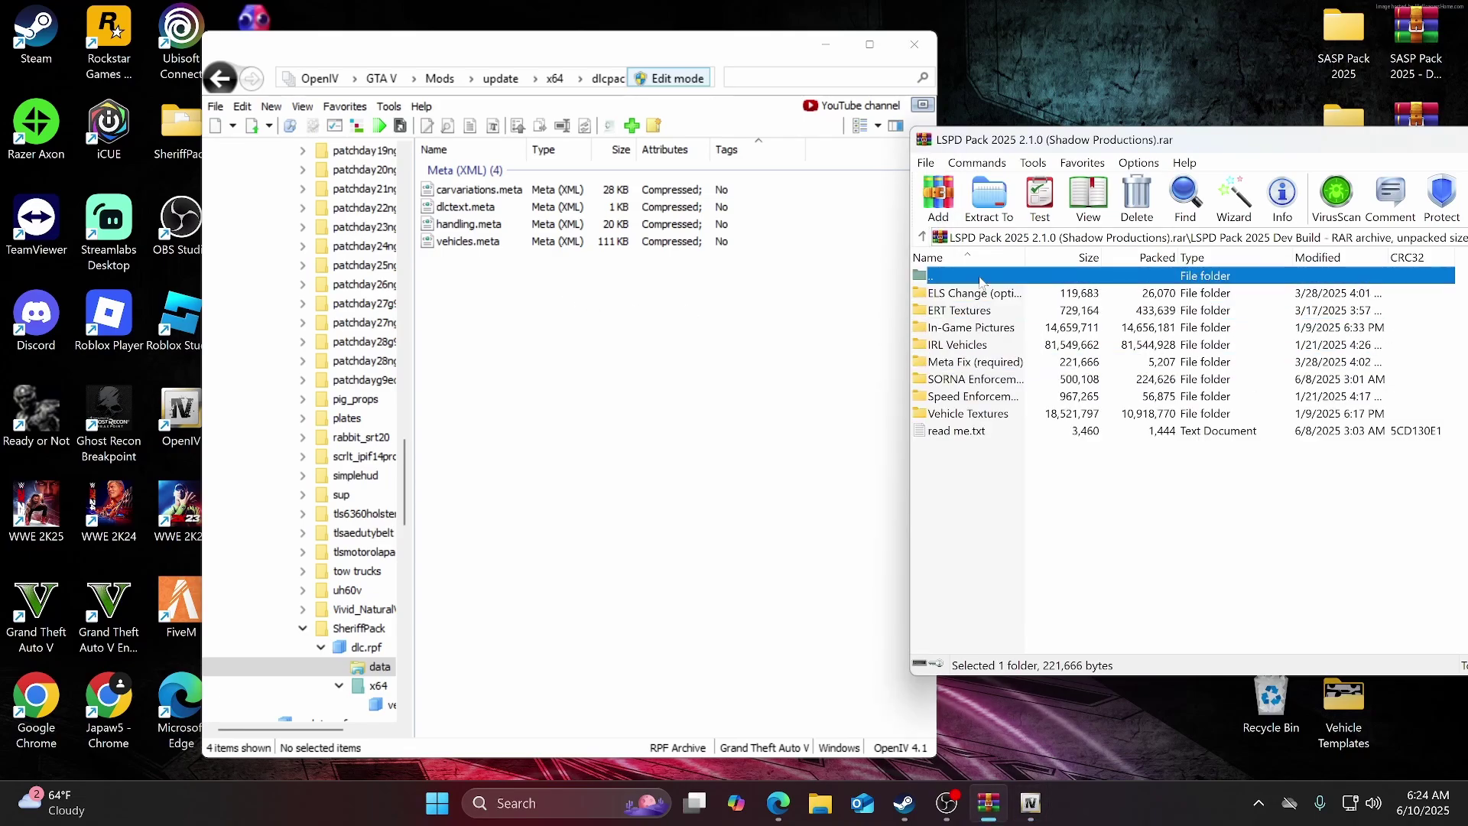
pyautogui.click(991, 448)
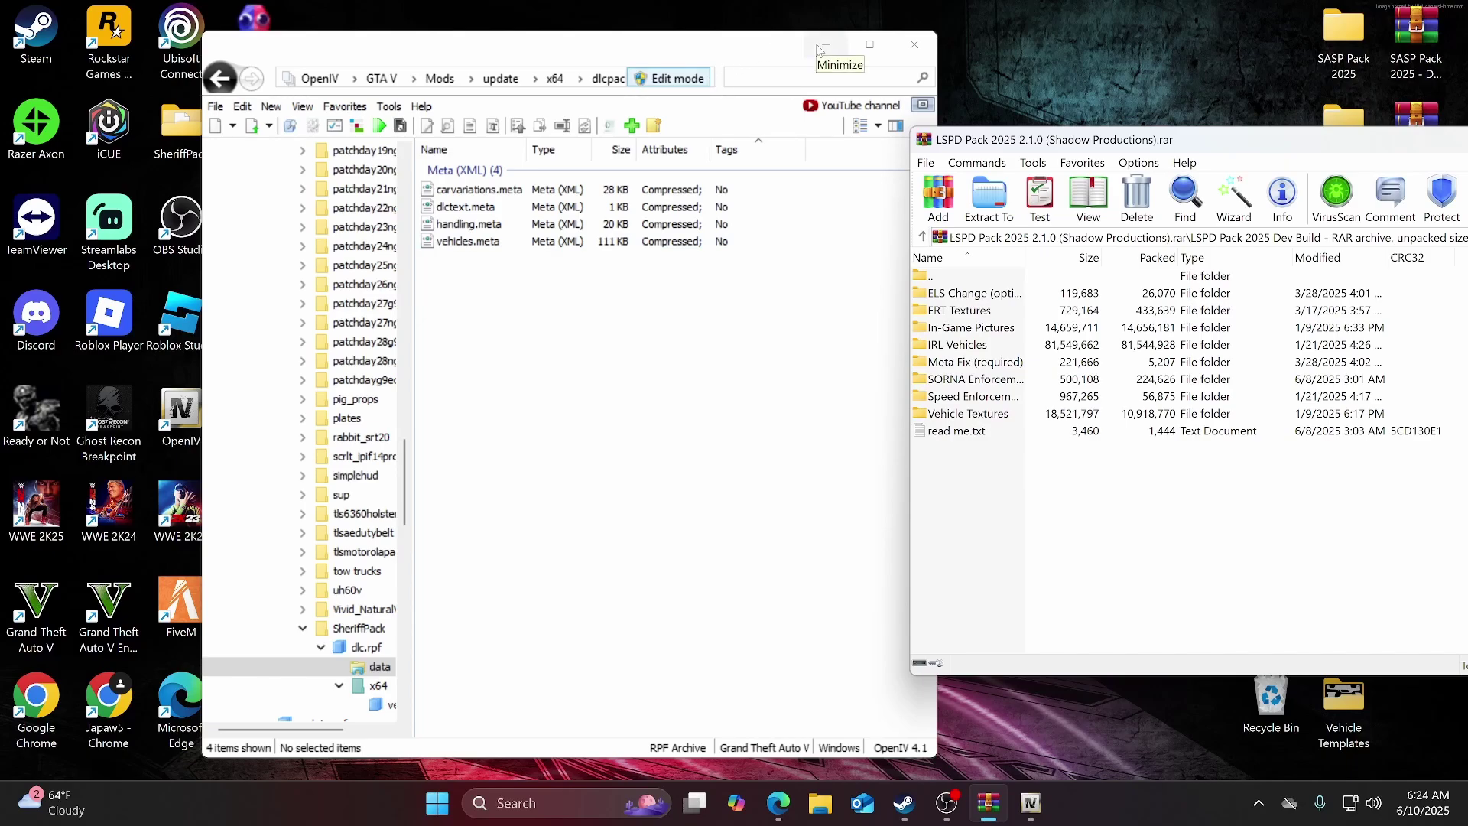
pyautogui.click(818, 49)
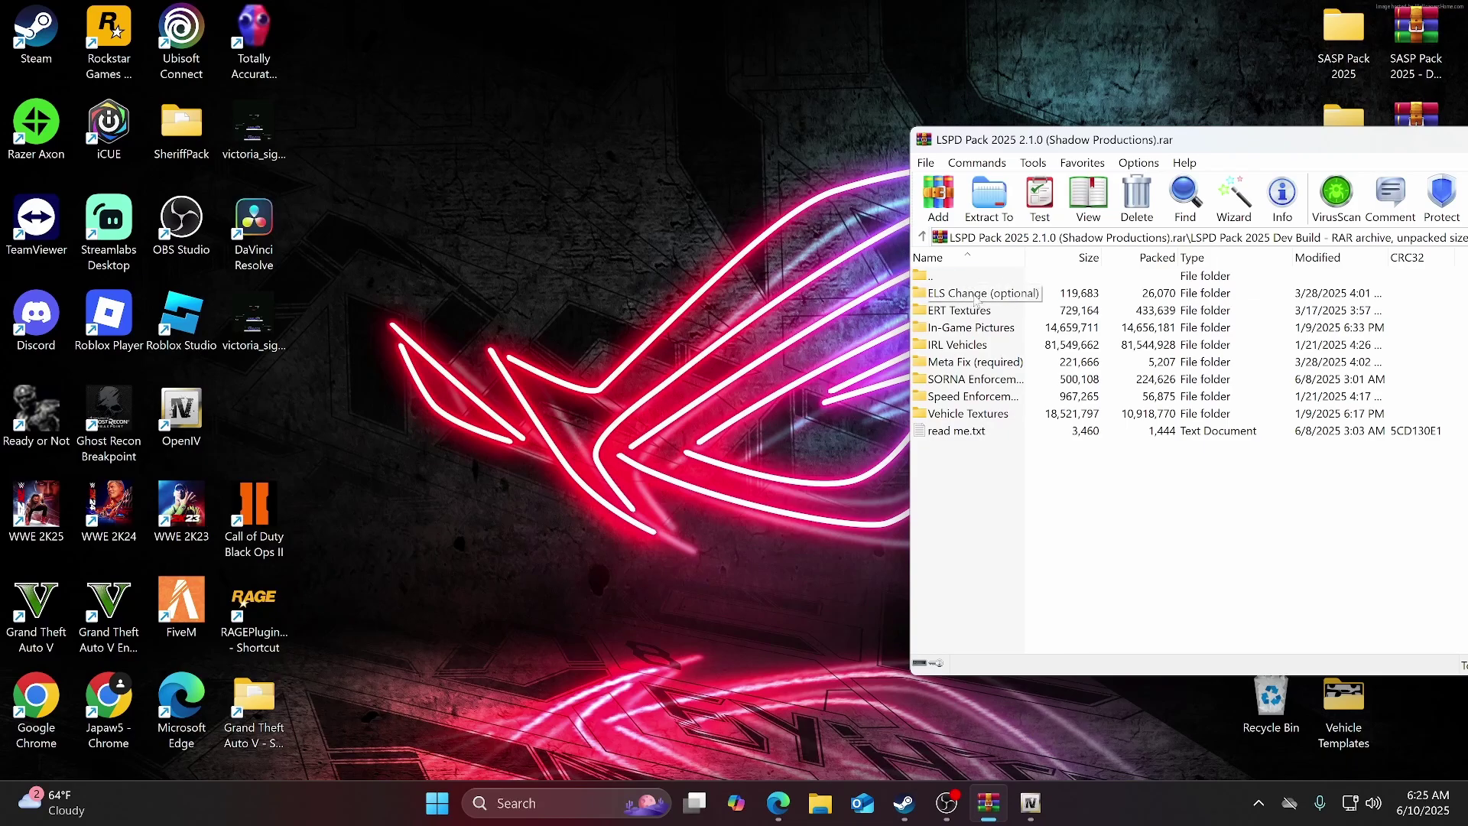
pyautogui.doubleClick(976, 301)
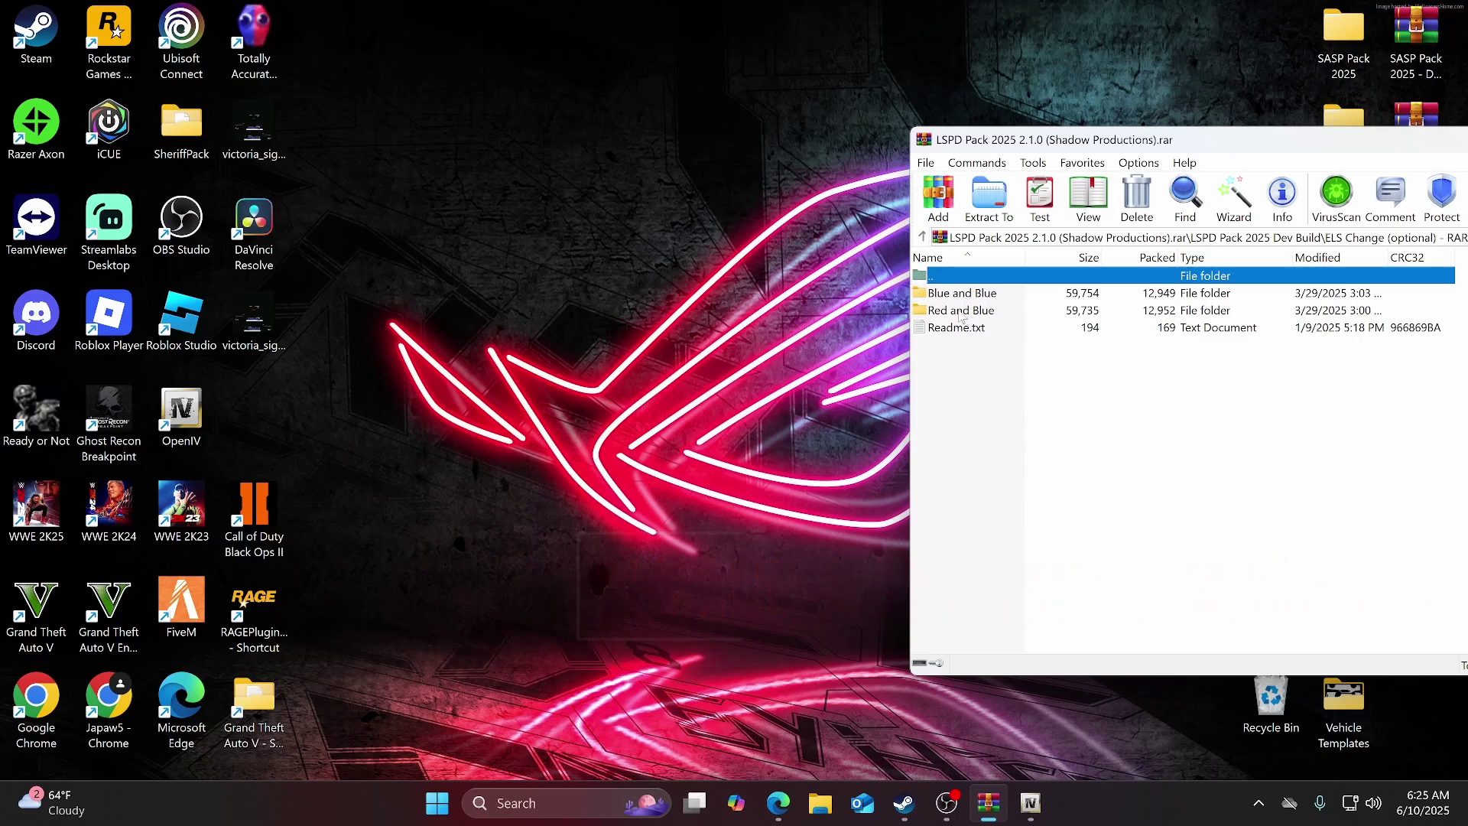
pyautogui.doubleClick(961, 312)
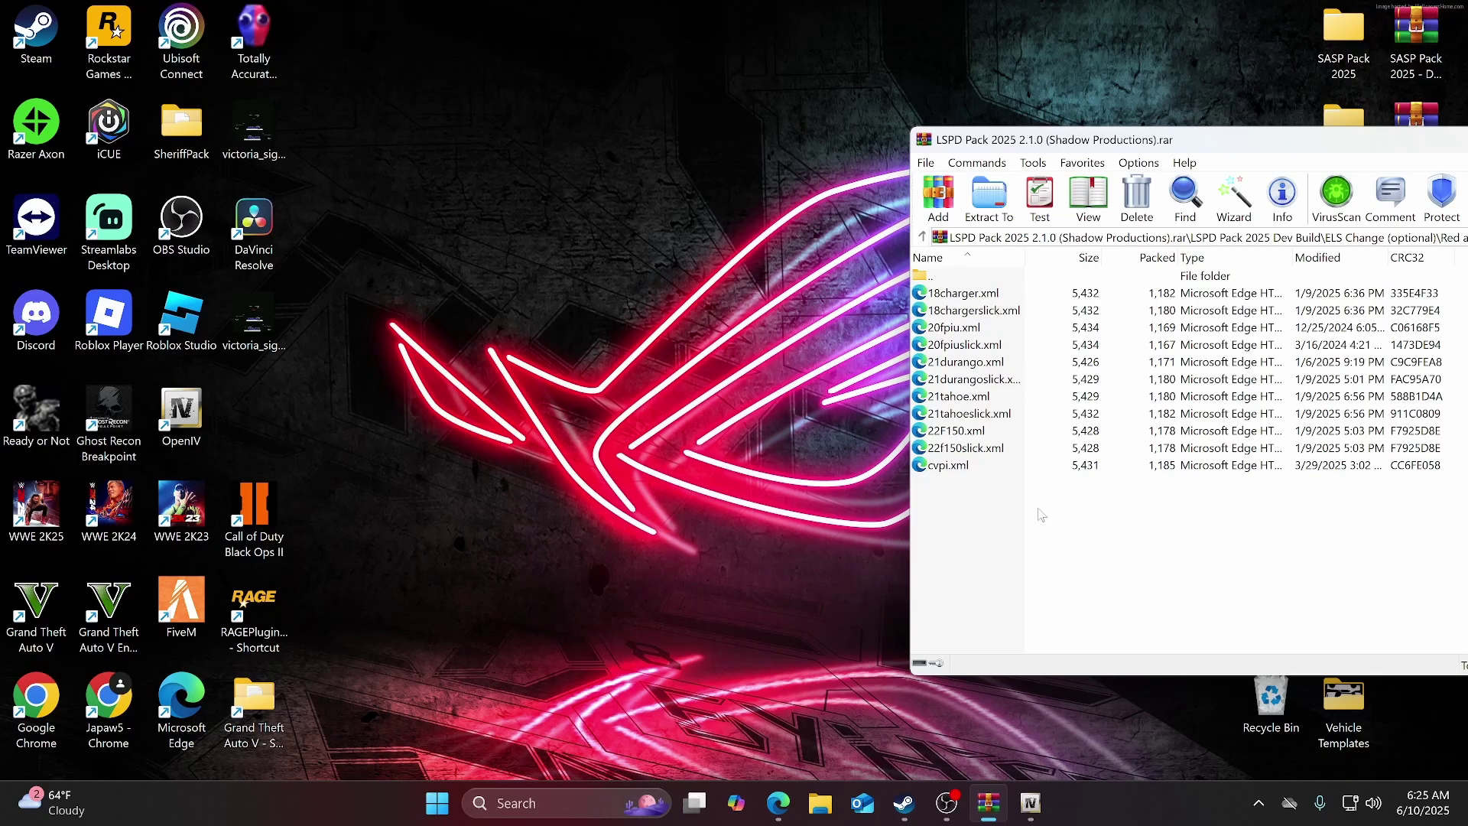
# Open ELS/pack_default in the Grand Theft Auto V game folder as the destination for the Red and Blue ELS files.
pyautogui.click(332, 701)
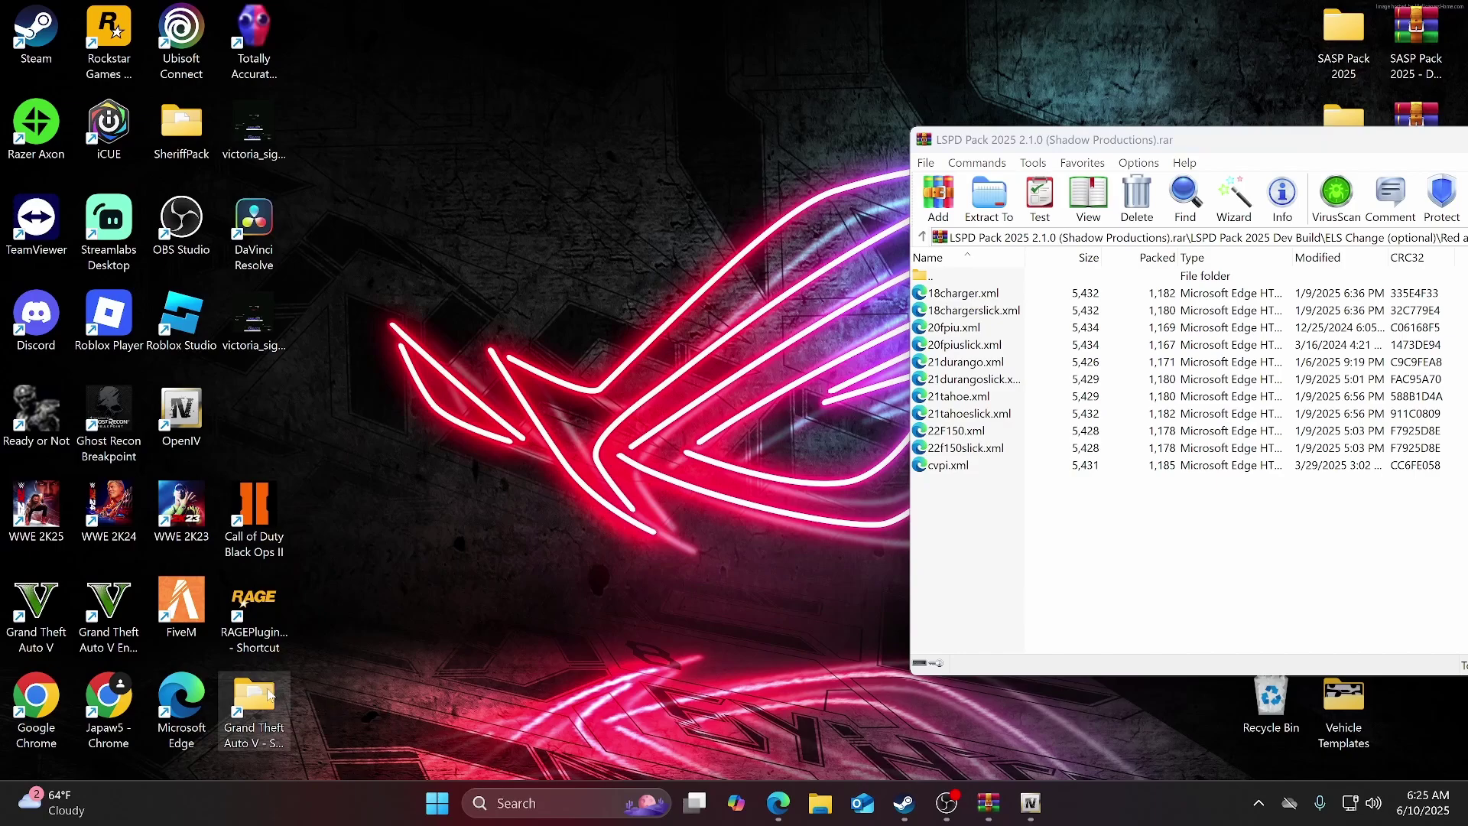
pyautogui.doubleClick(269, 693)
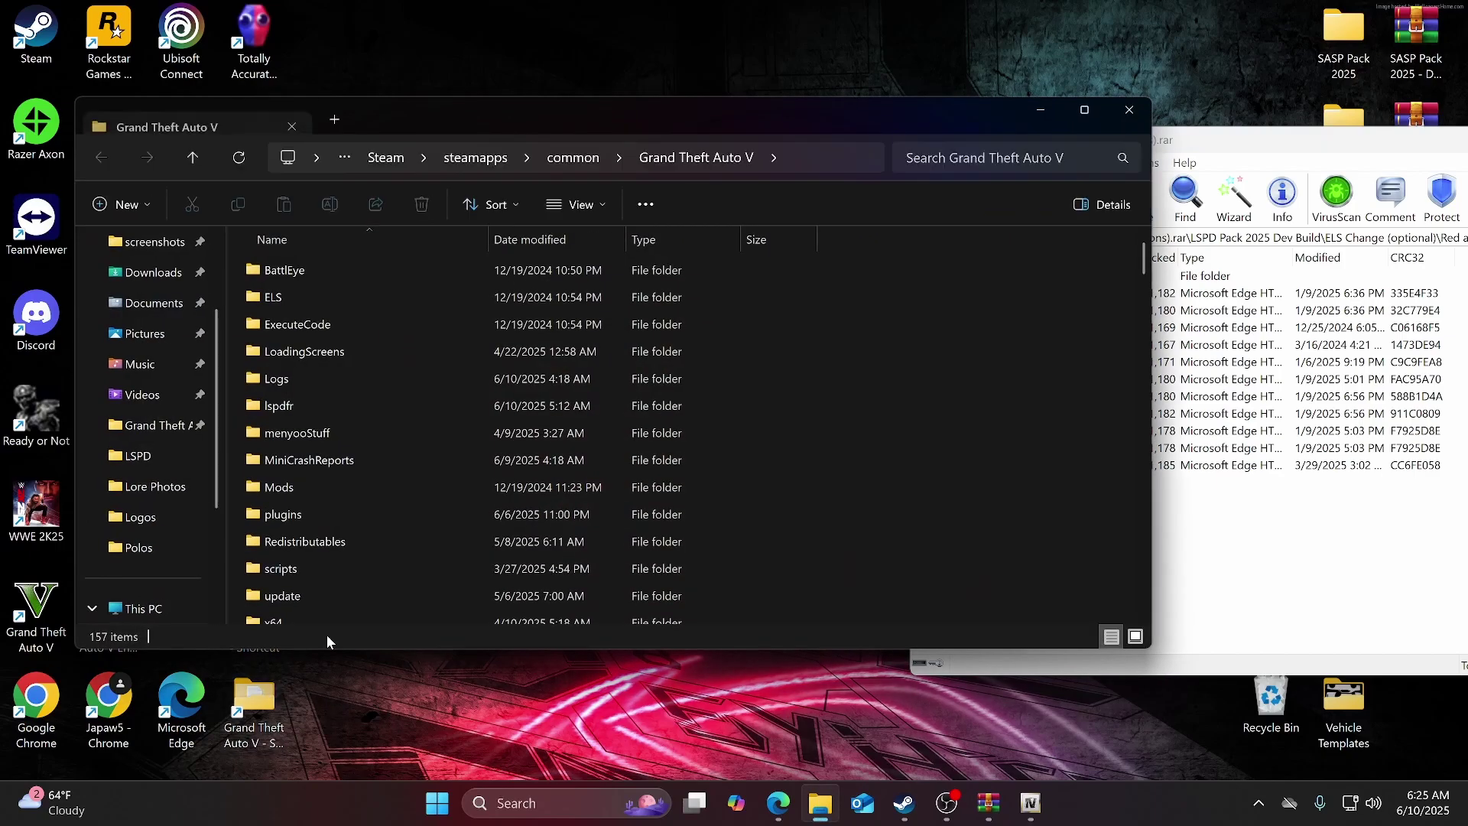
pyautogui.click(1227, 533)
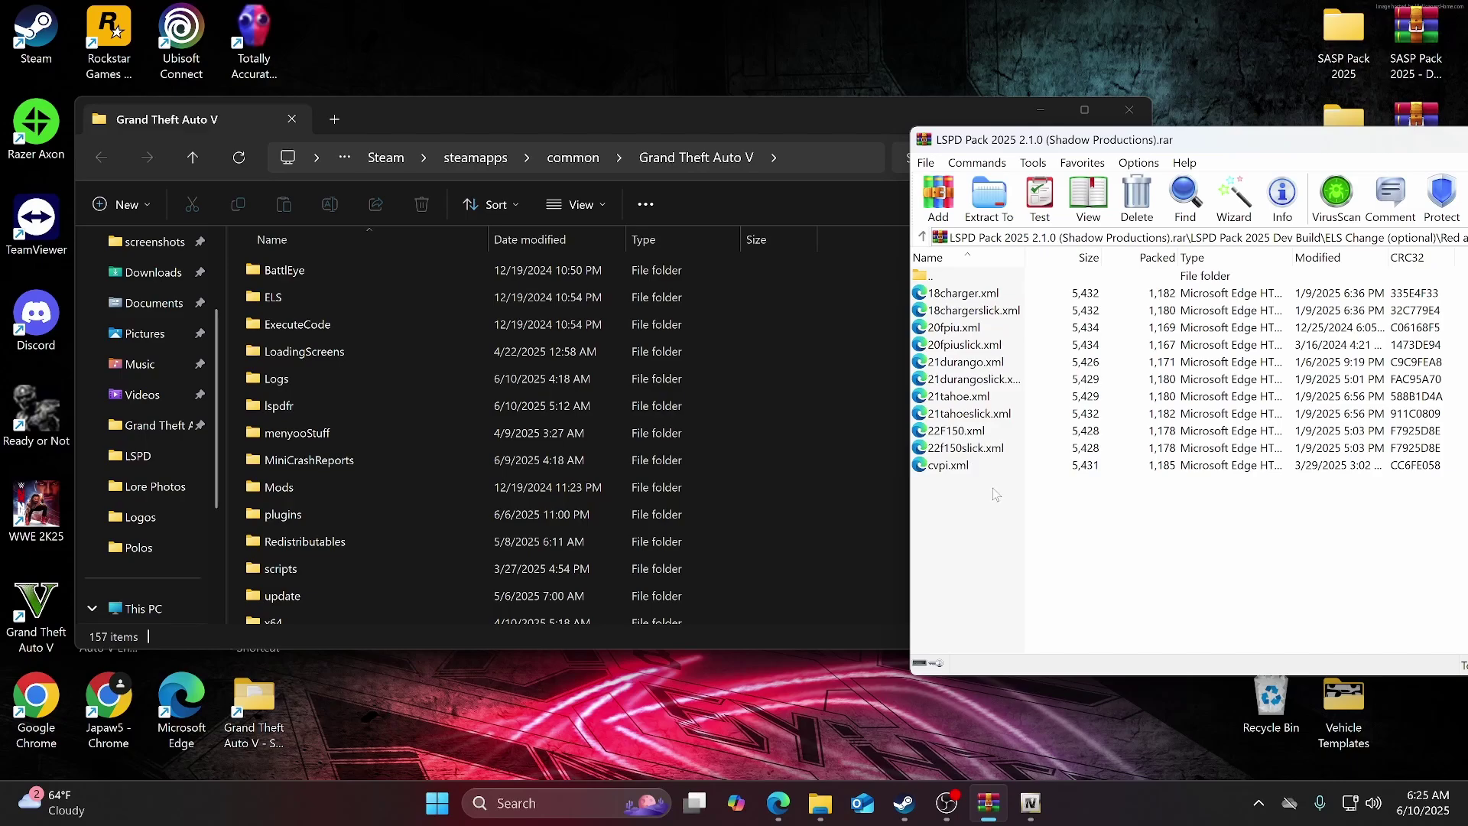
pyautogui.doubleClick(289, 296)
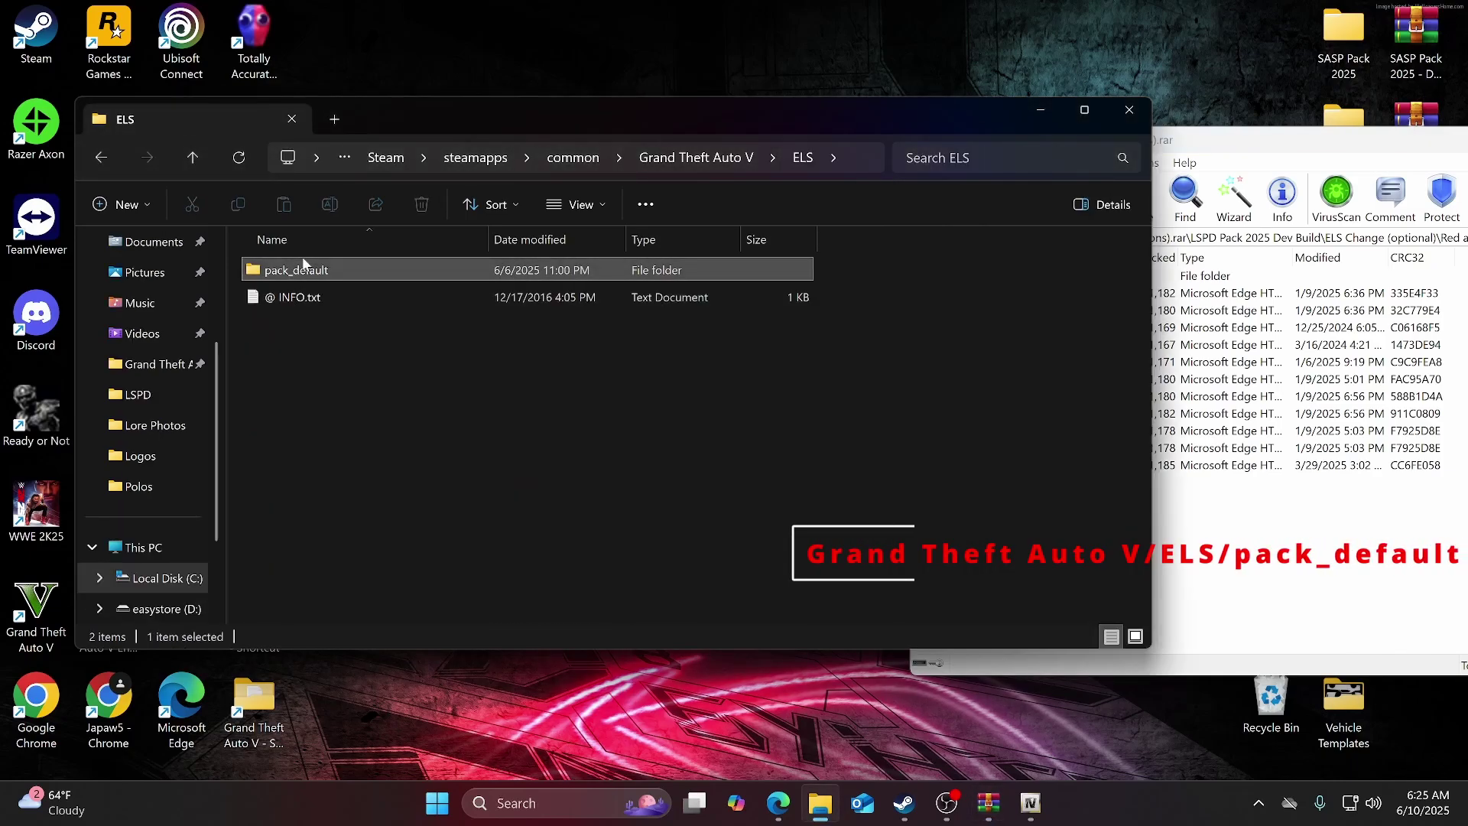
pyautogui.doubleClick(299, 269)
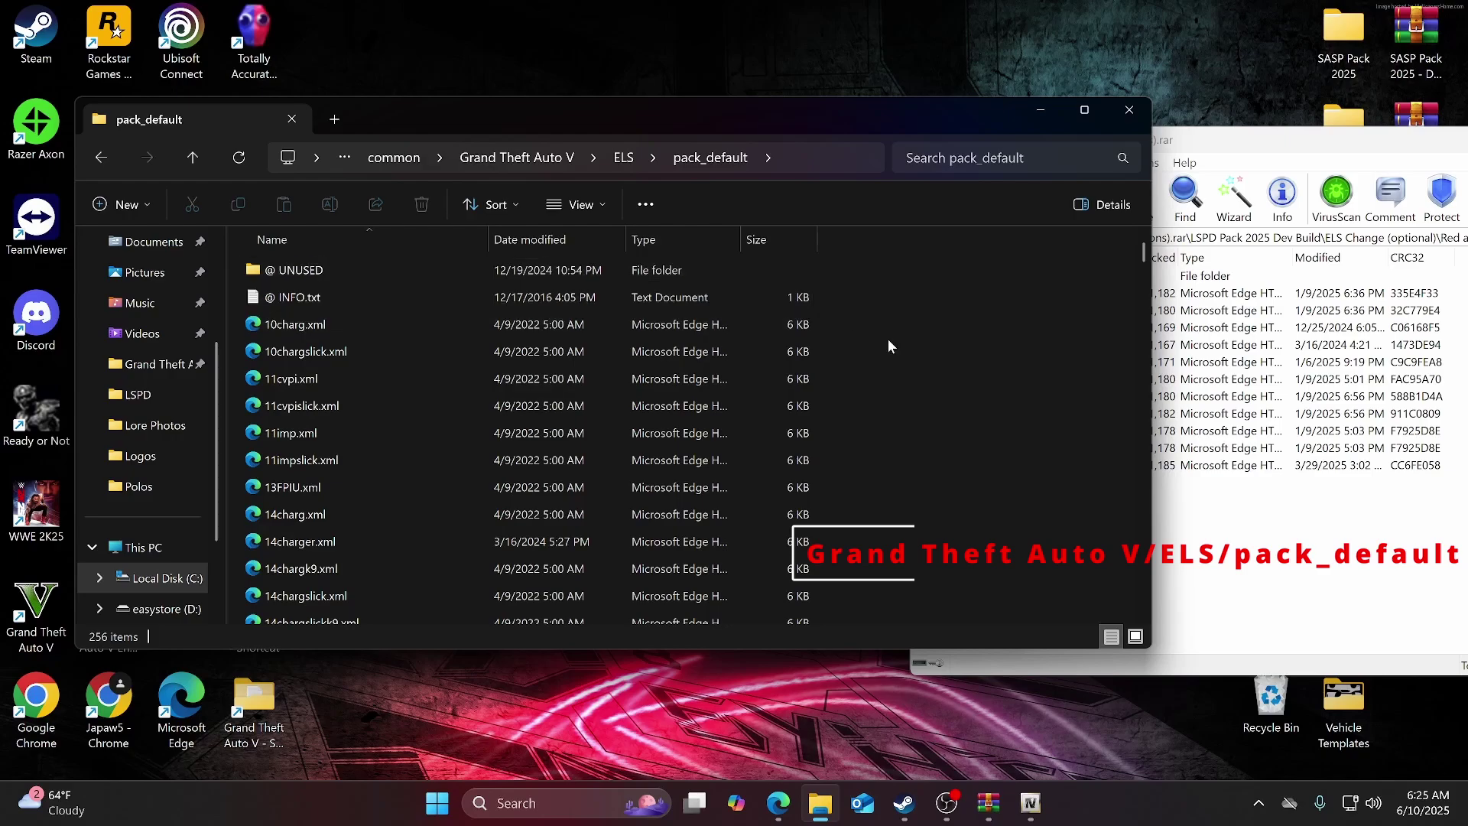
pyautogui.click(1169, 520)
pyautogui.moveTo(989, 547); pyautogui.dragTo(833, 396)
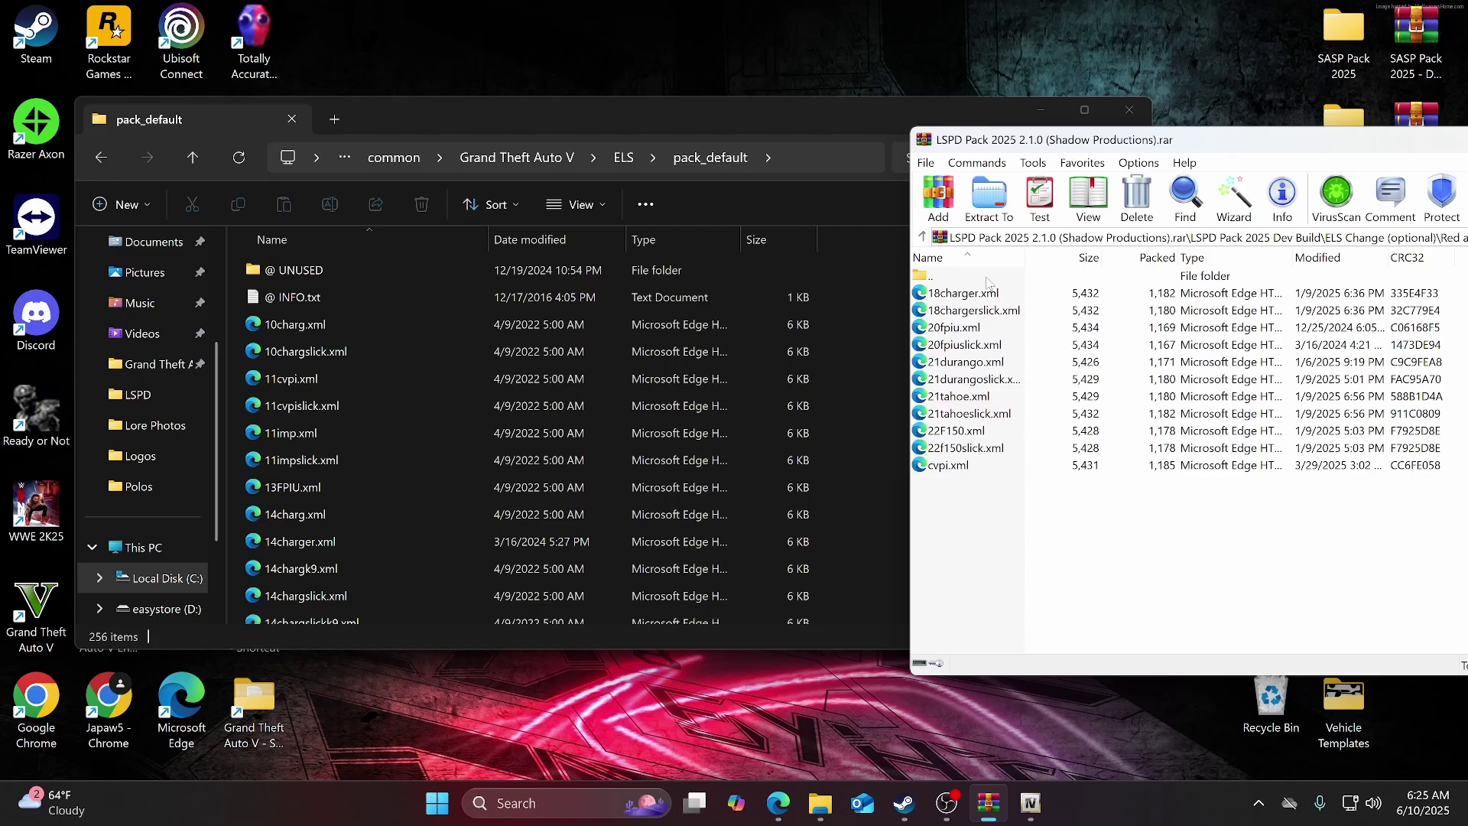
# Return the archive to LSPD Pack 2025 Dev Build, select the SORNA folder, reposition the archive window, and minimize it.
pyautogui.doubleClick(987, 279)
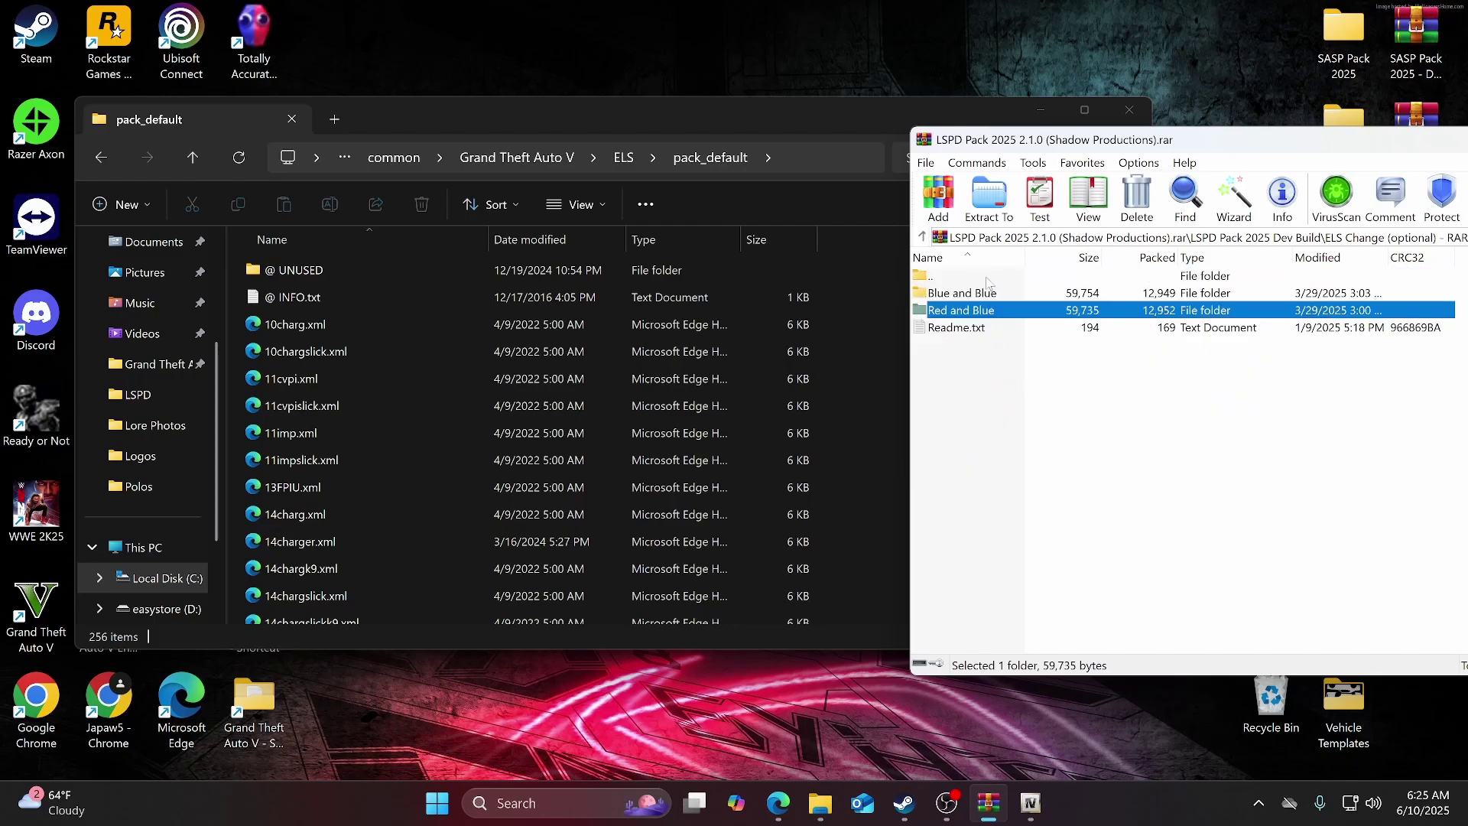
pyautogui.doubleClick(987, 279)
pyautogui.click(936, 490)
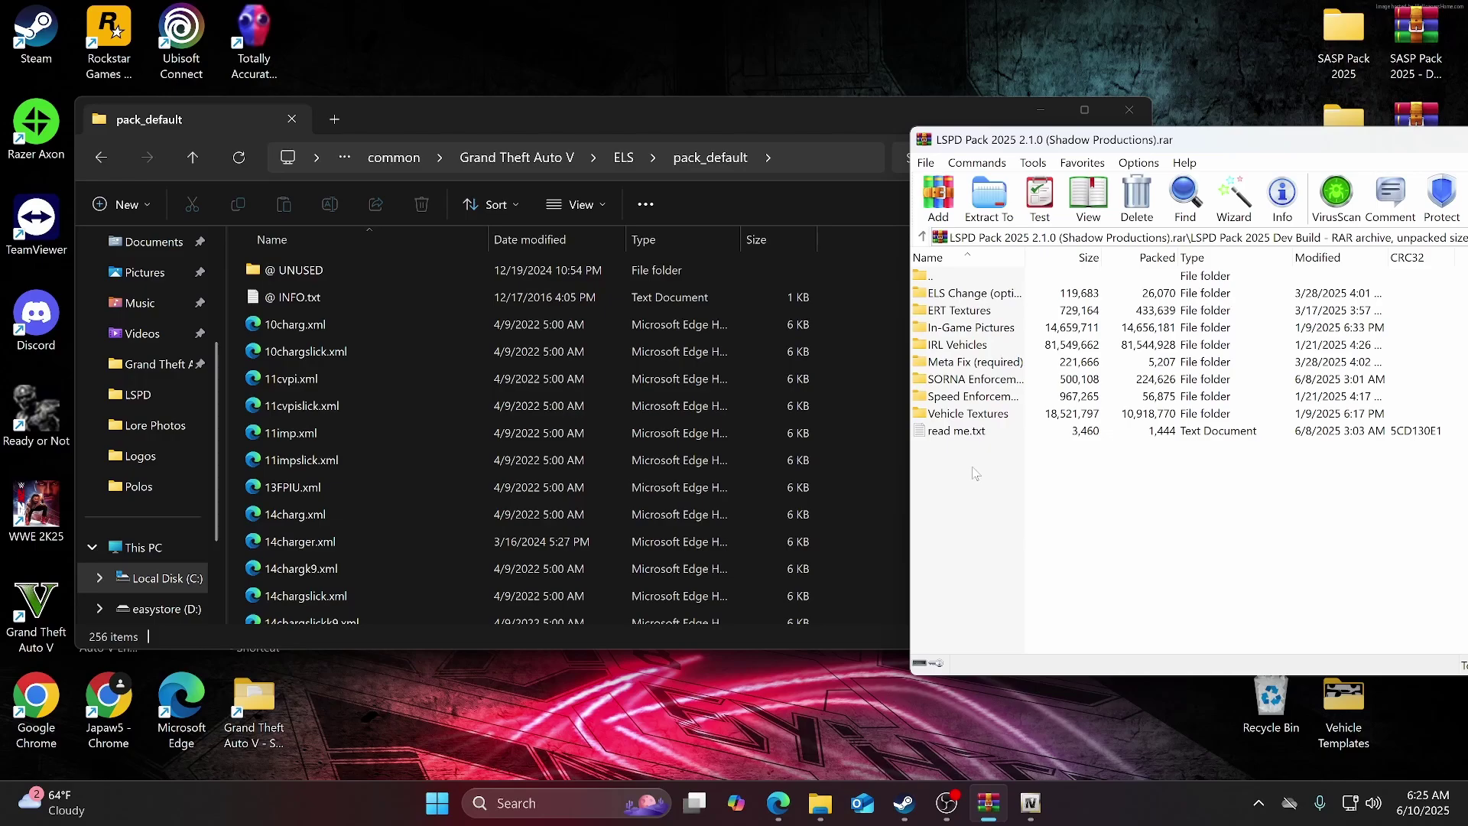
pyautogui.click(971, 379)
pyautogui.moveTo(1371, 139); pyautogui.dragTo(1026, 145)
pyautogui.moveTo(1117, 152); pyautogui.dragTo(952, 138)
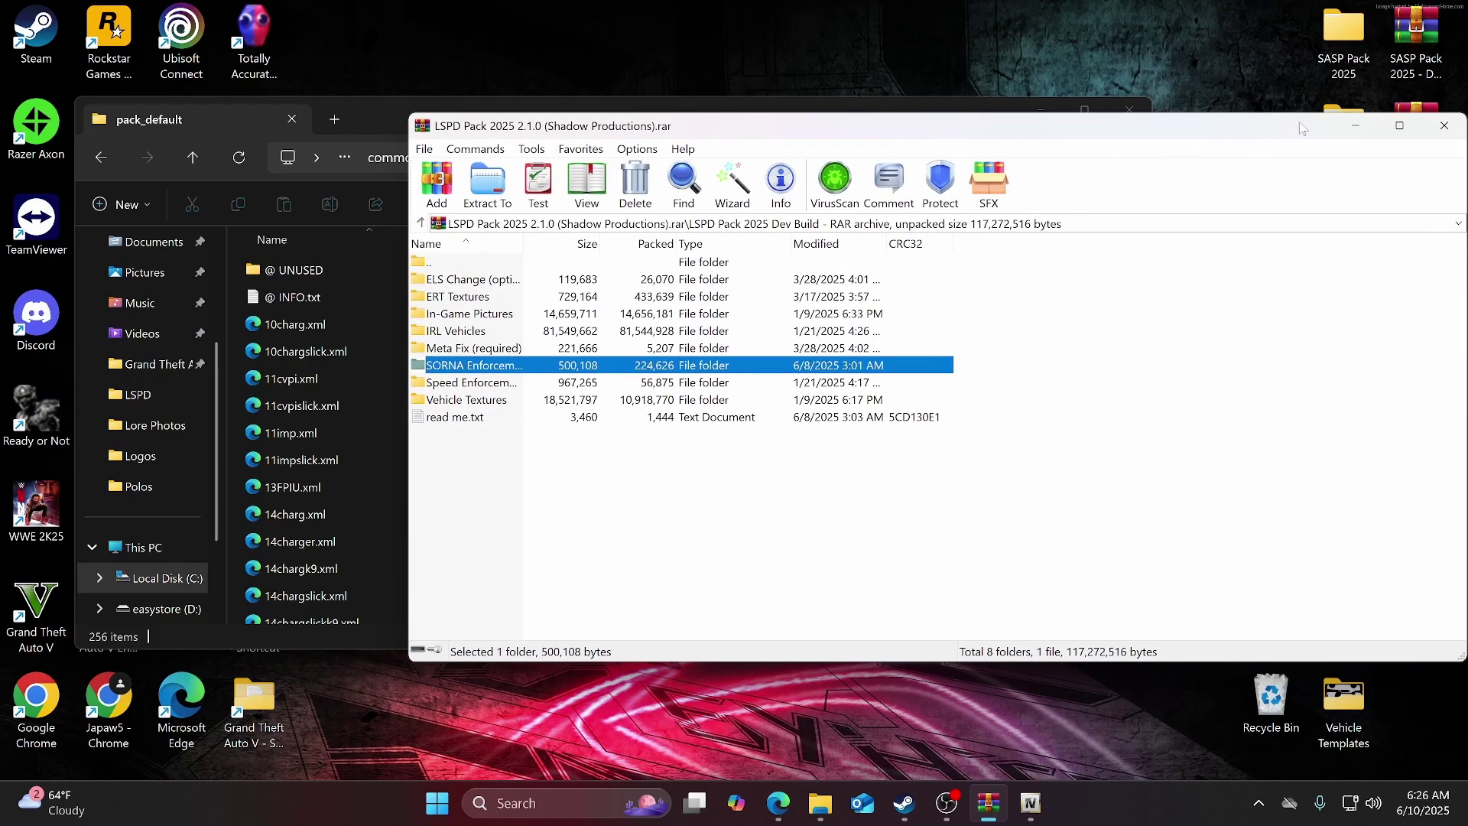
pyautogui.click(1355, 126)
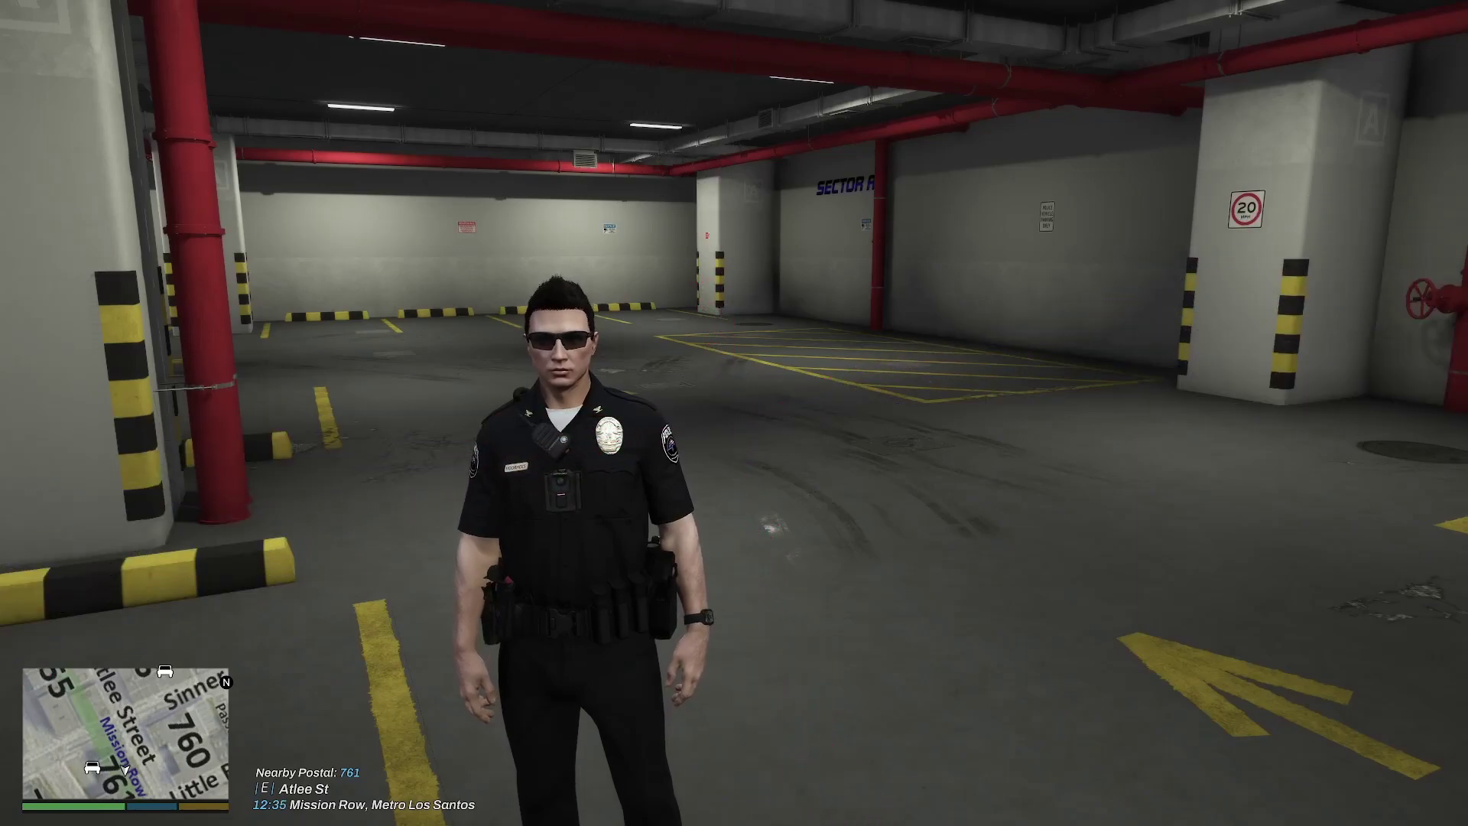
# Switch to Grand Theft Auto V and bring up the trainer's Vehicle Spawning options.
pyautogui.press('F5')
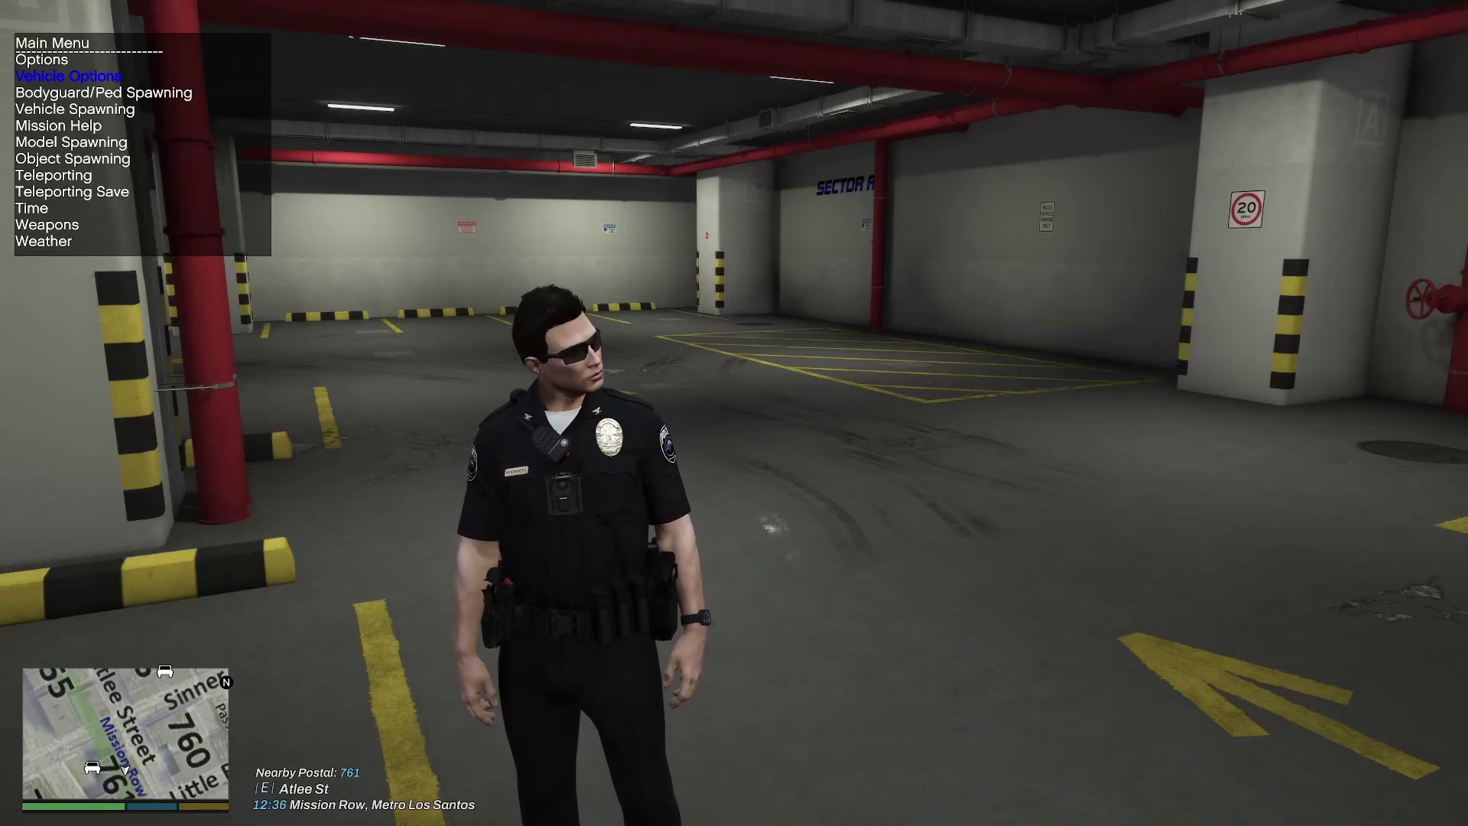
pyautogui.press('w')
pyautogui.press('Down')
pyautogui.press('Down')
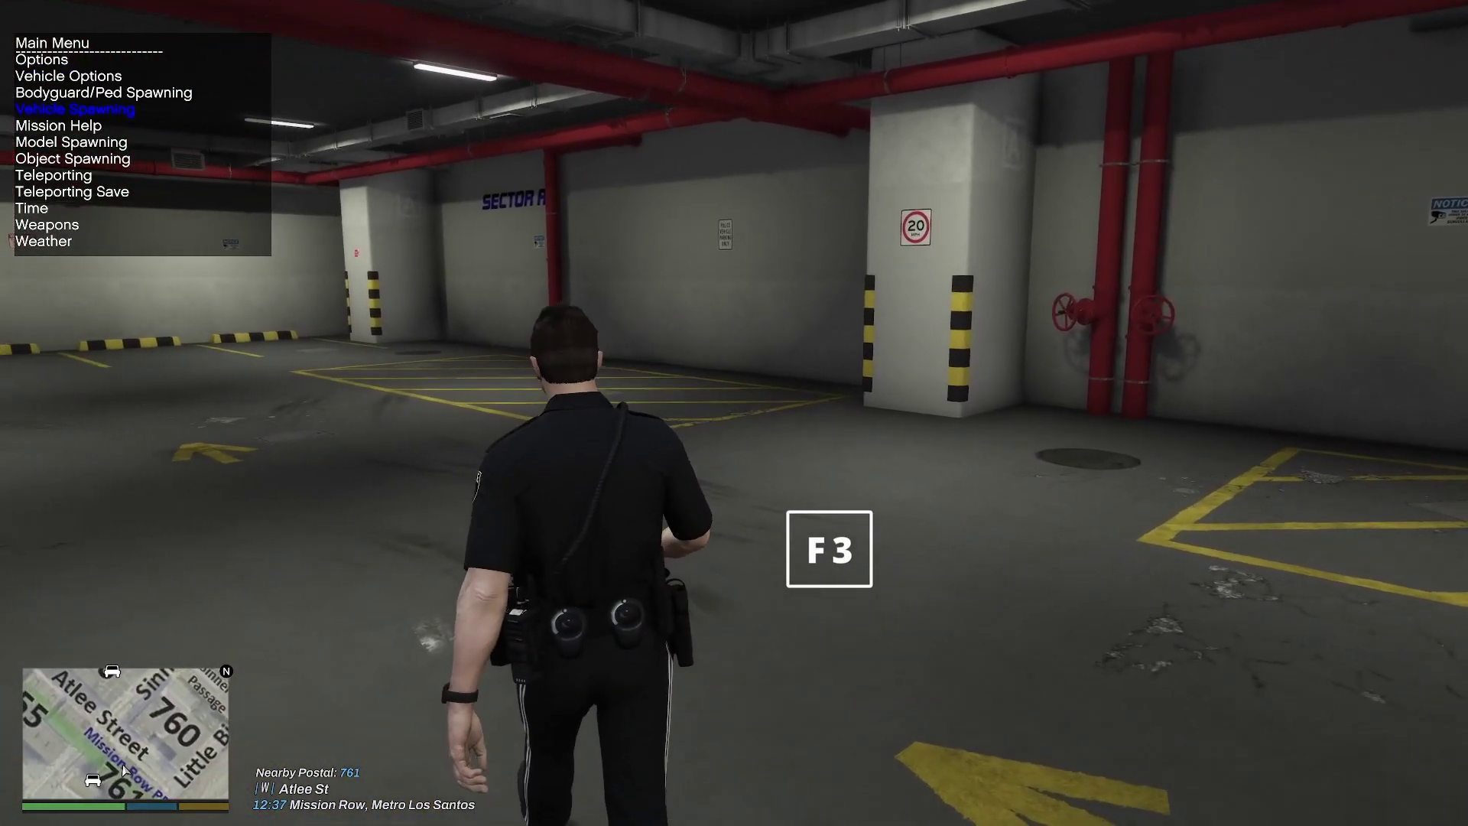
pyautogui.press('Return')
# Spawn the 18charger emergency vehicle from the trainer's added vehicles list.
pyautogui.press('Down')
pyautogui.press('Down')
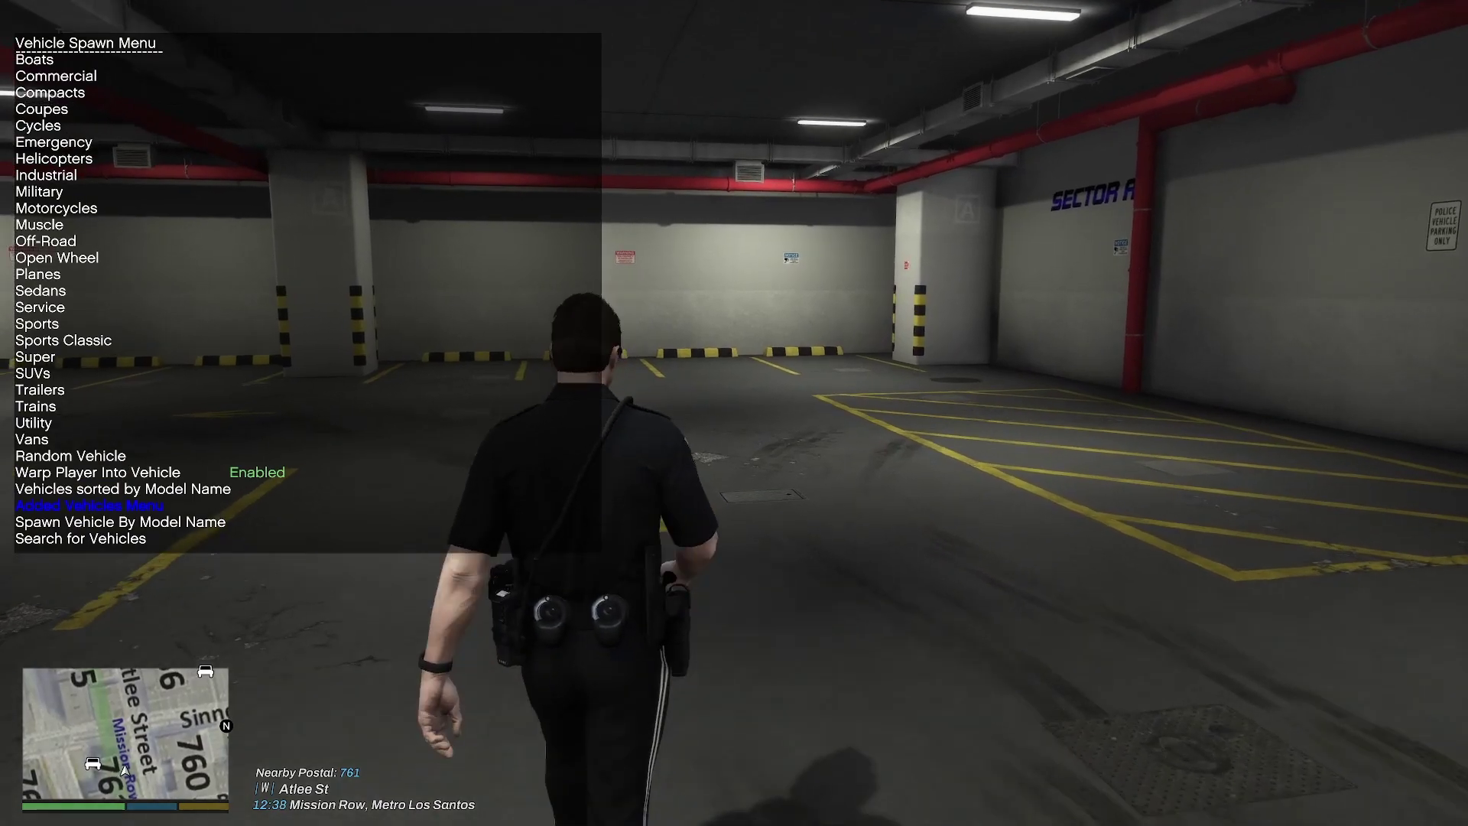
pyautogui.press('Up')
pyautogui.press('Up')
pyautogui.press('Up')
pyautogui.press('Up')
pyautogui.press('Up')
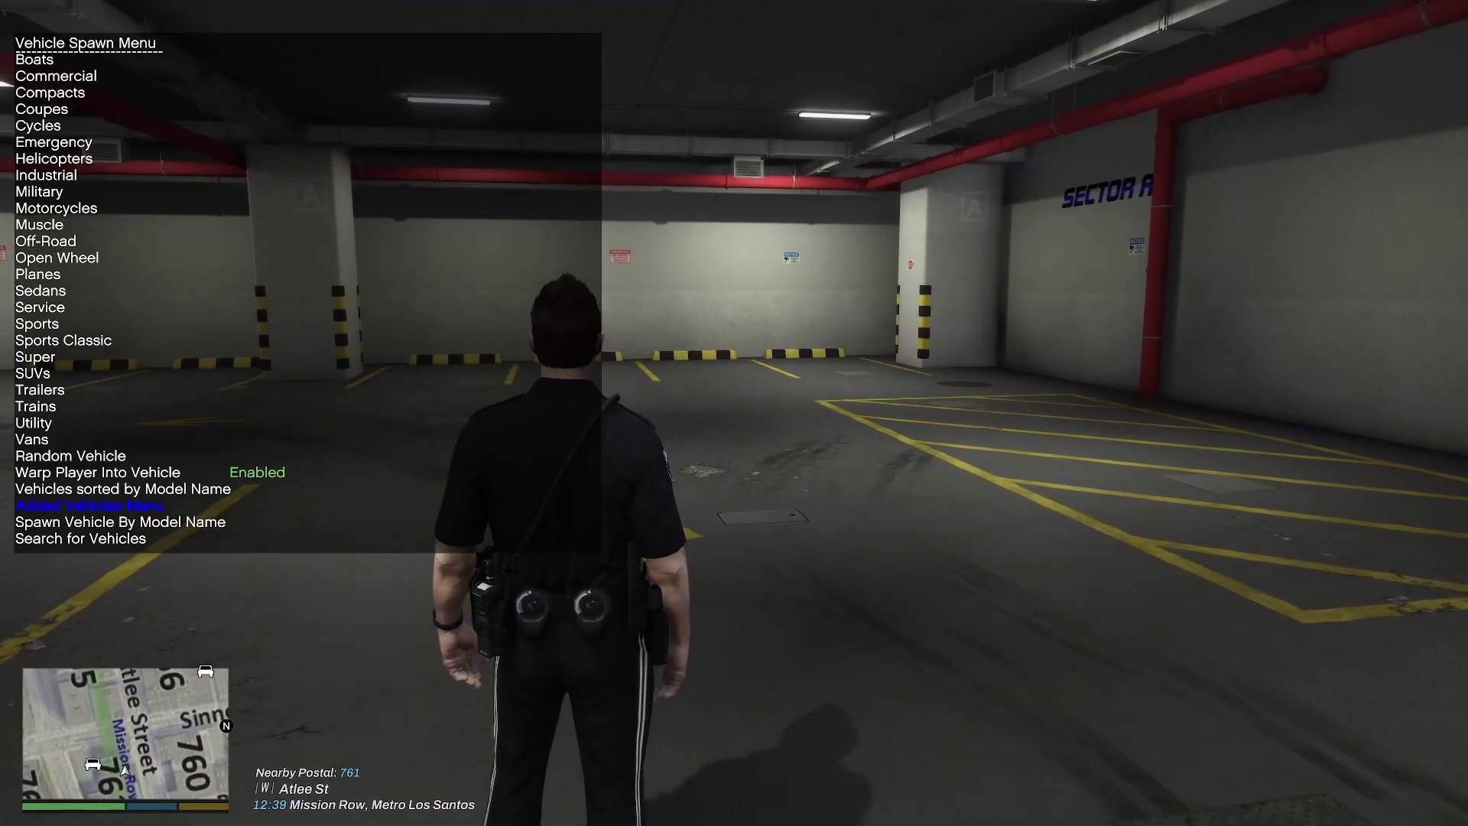
pyautogui.press('Return')
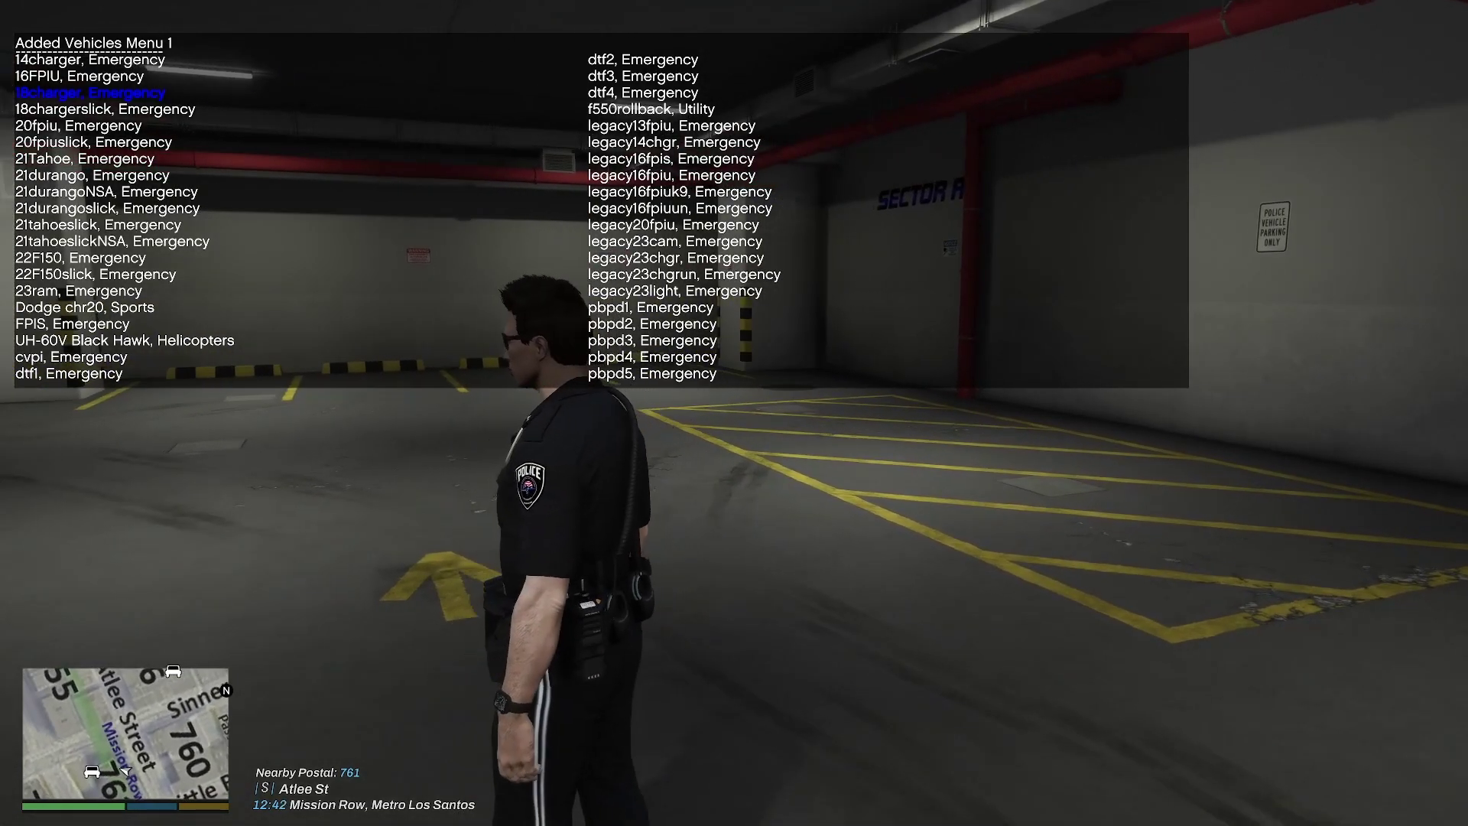
pyautogui.press('w')
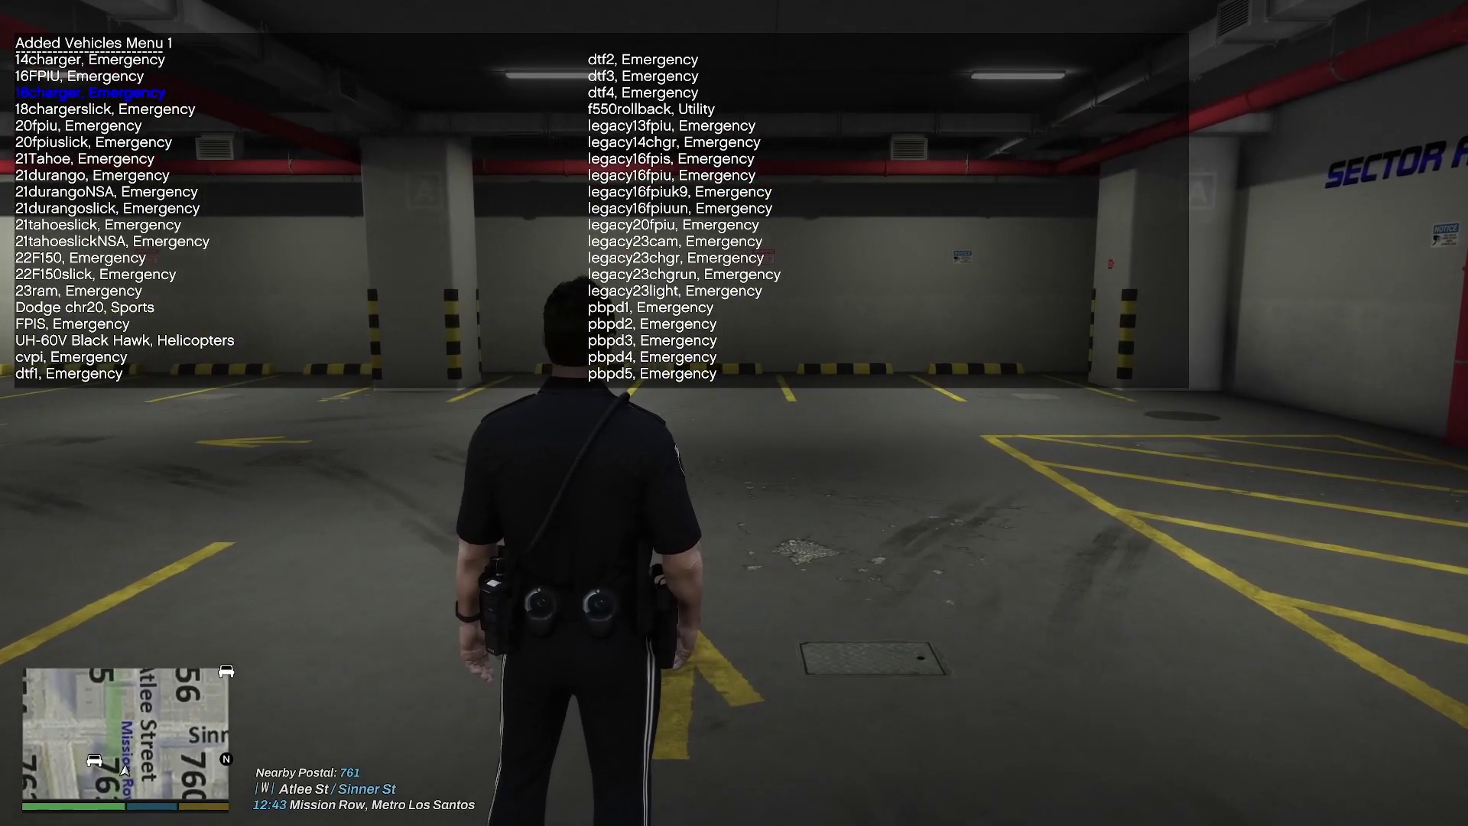
pyautogui.press('Return')
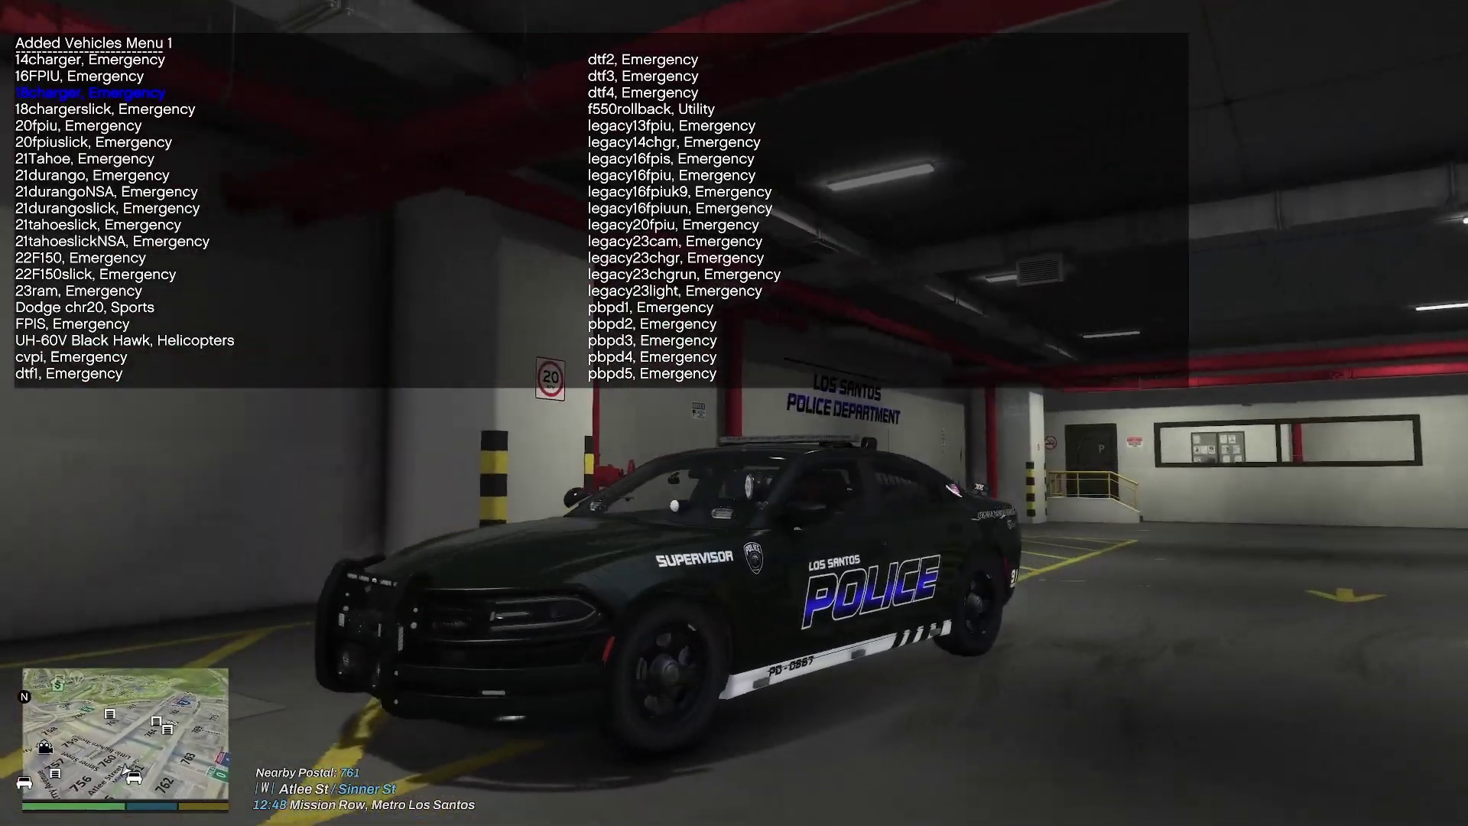
# Open the livery settings in the trainer's Vehicle Options and set the Charger's Vehicle Livery to 0.
pyautogui.press('BackSpace')
pyautogui.press('BackSpace')
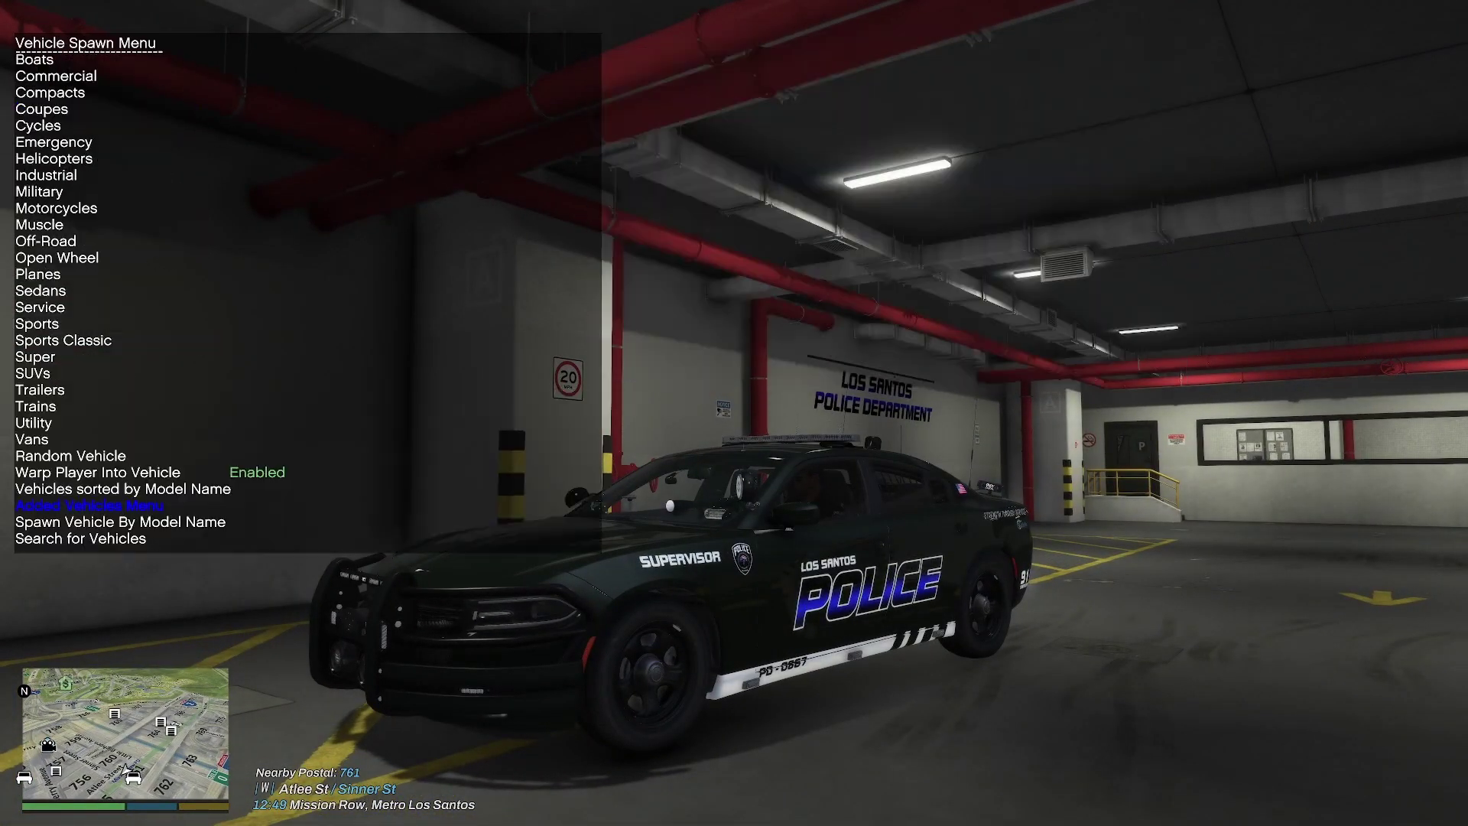
pyautogui.press('Return')
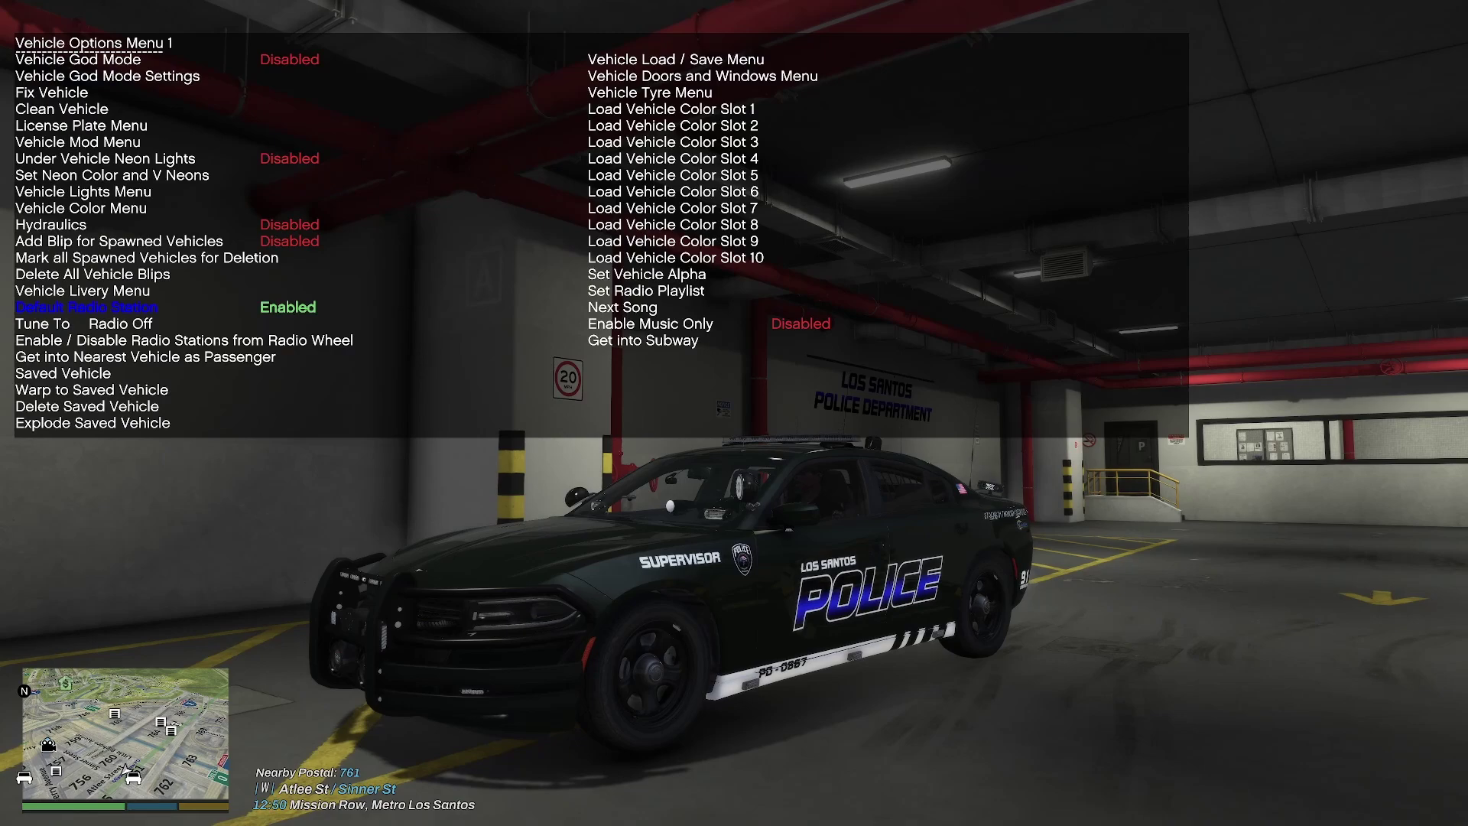
pyautogui.press('Return')
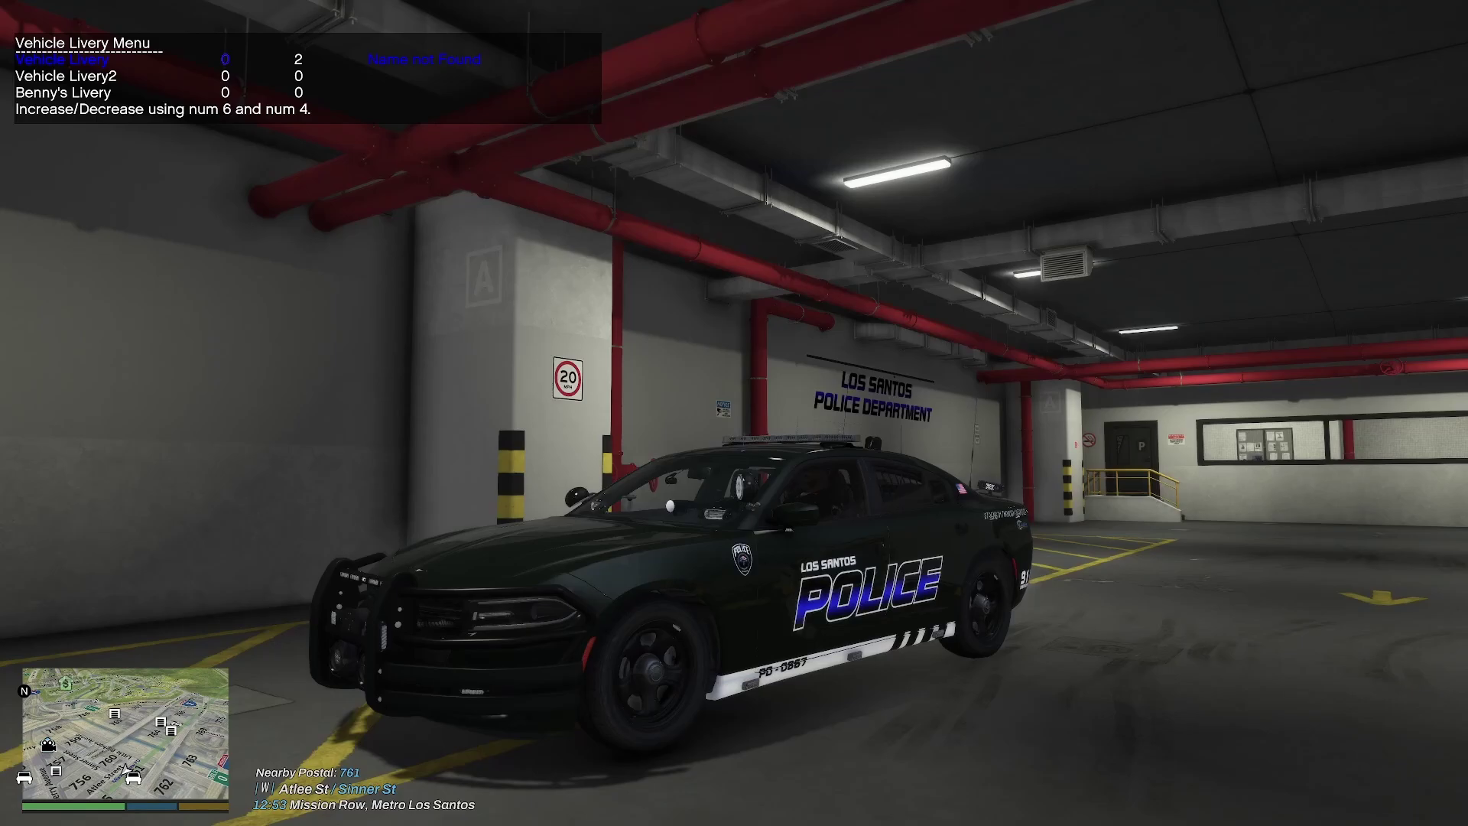
# Close the trainer, get out of the Charger, and walk around it to inspect its textures.
pyautogui.press('BackSpace')
pyautogui.press('BackSpace')
pyautogui.press('BackSpace')
pyautogui.press('f')
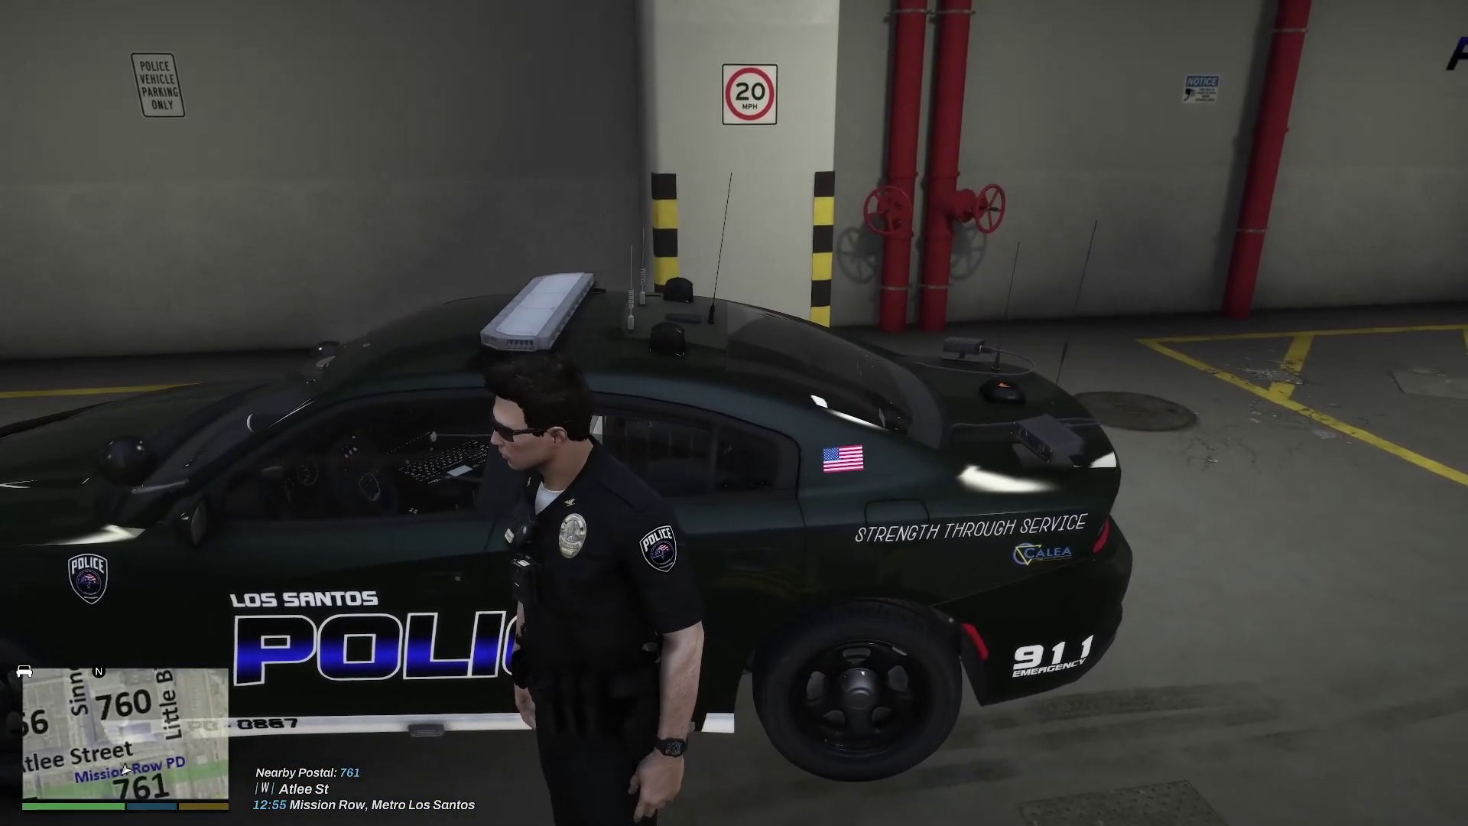
pyautogui.press('w')
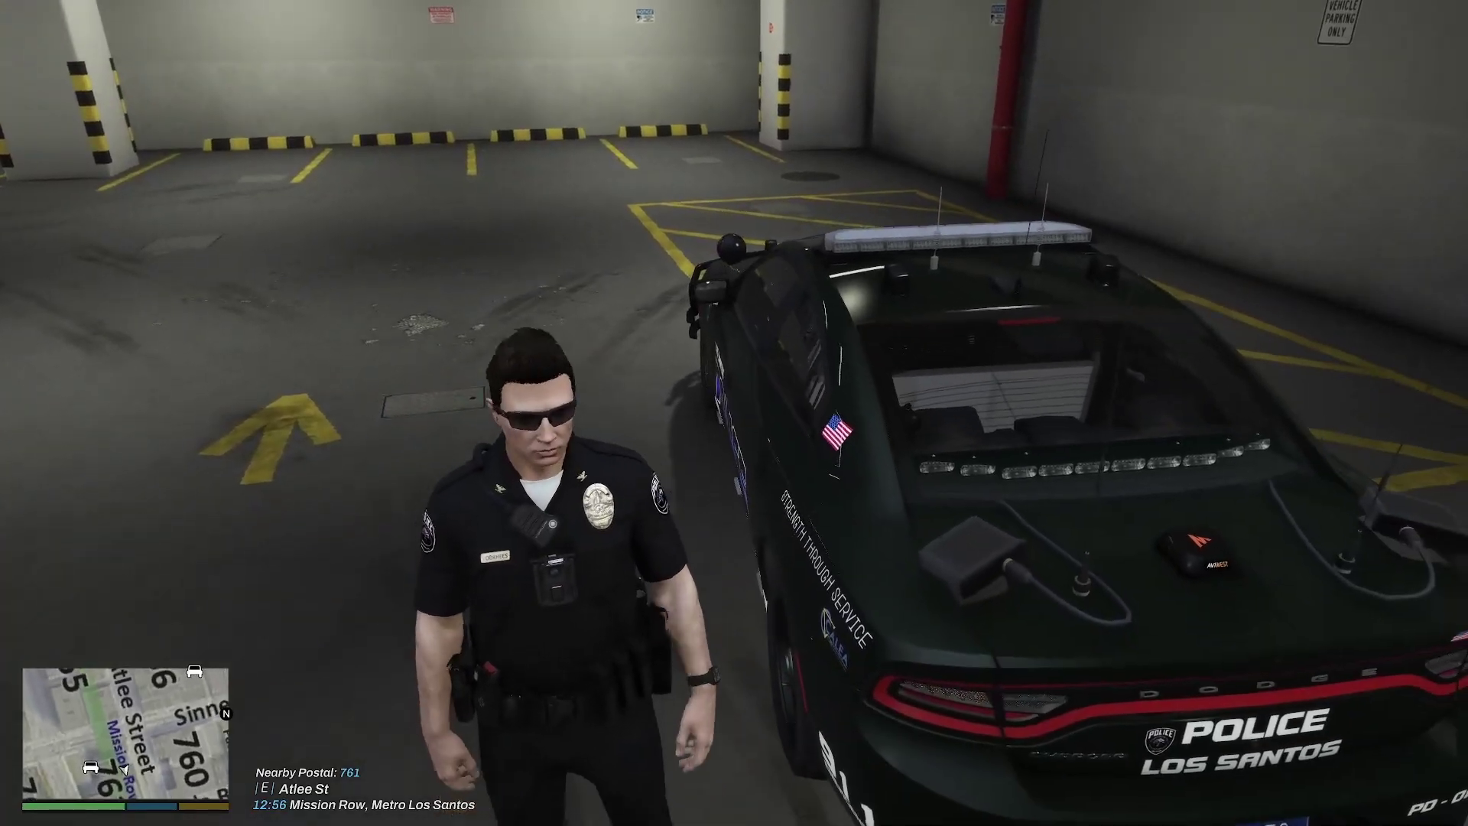
# Delete the parked Charger using the trainer's object spooner mode, and return to the normal player view.
pyautogui.press('F7')
pyautogui.press('w')
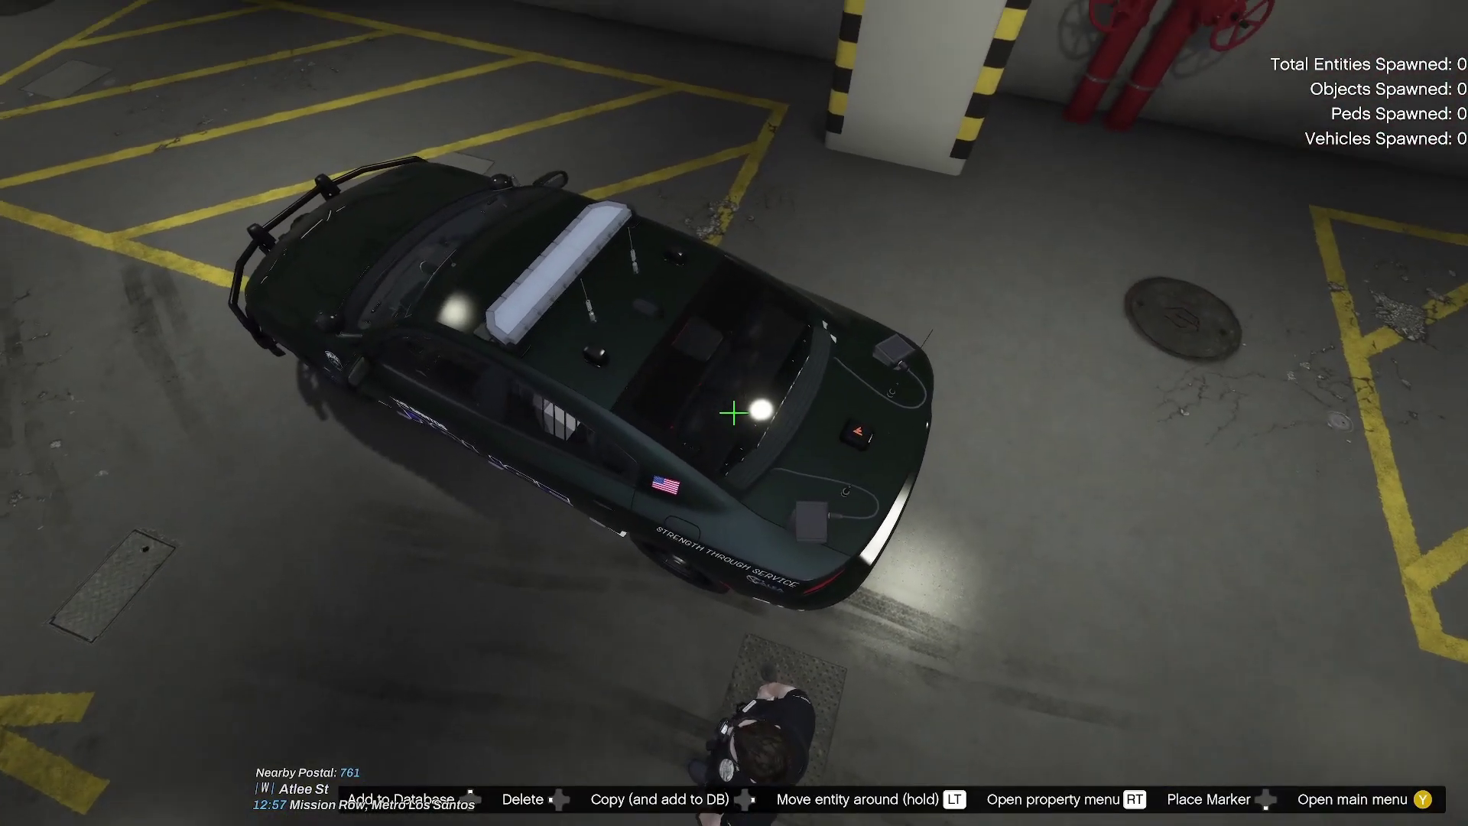
pyautogui.press('F7')
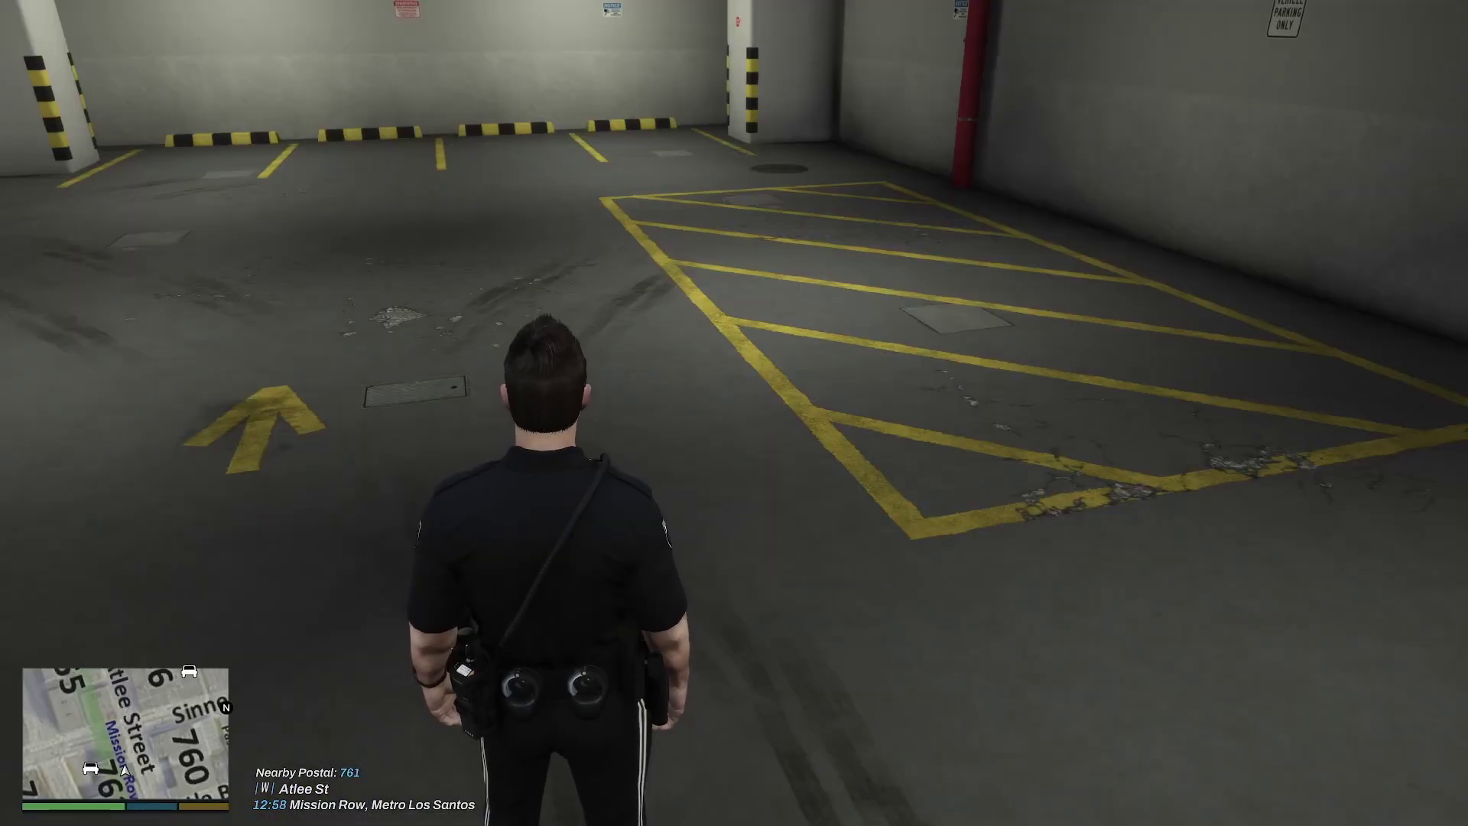
# Spawn the 20fpiu emergency vehicle from the trainer's added vehicles list and leave that list.
pyautogui.press('m')
pyautogui.press('w')
pyautogui.press('Return')
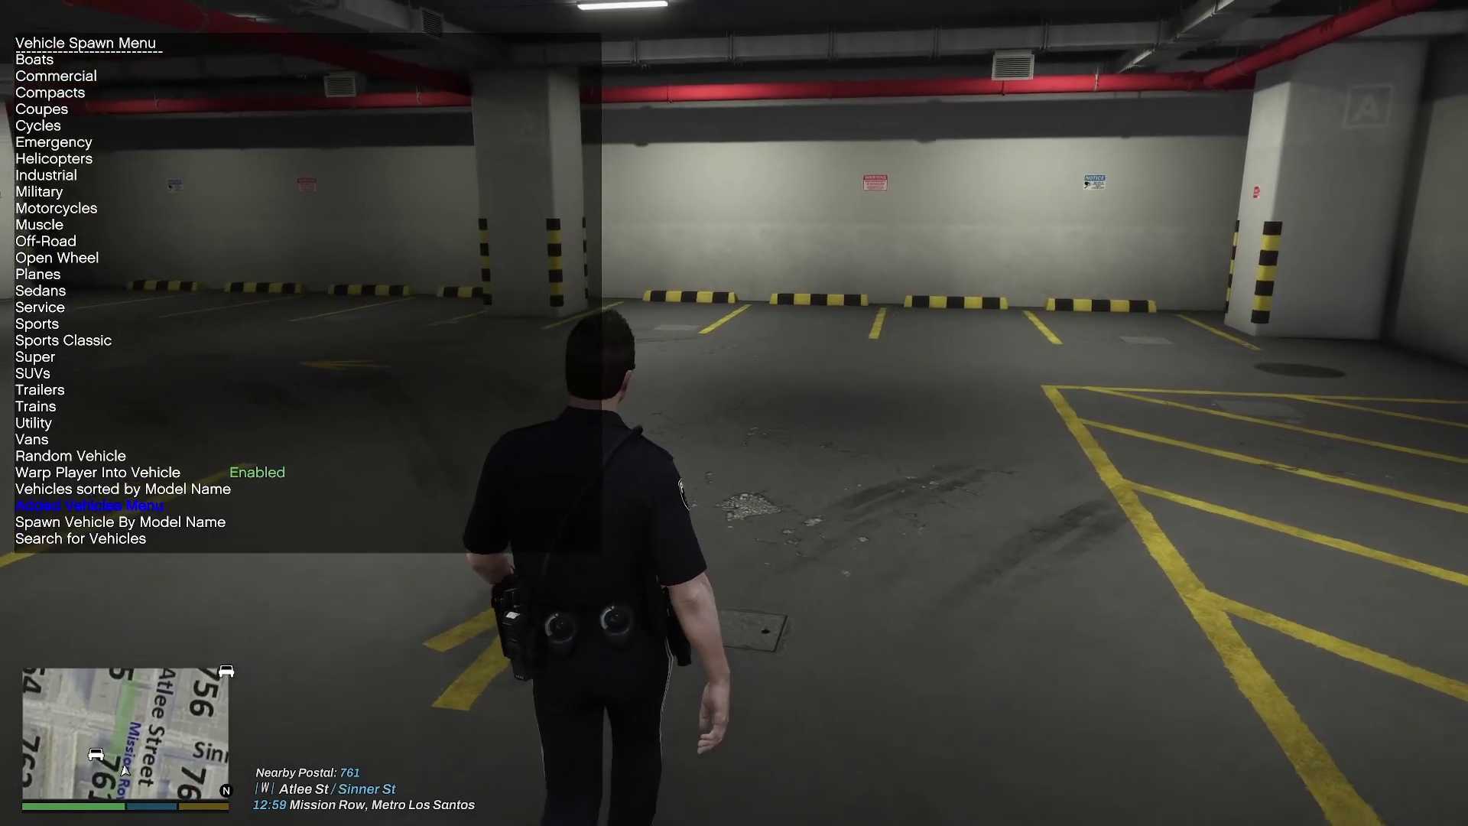
pyautogui.press('Return')
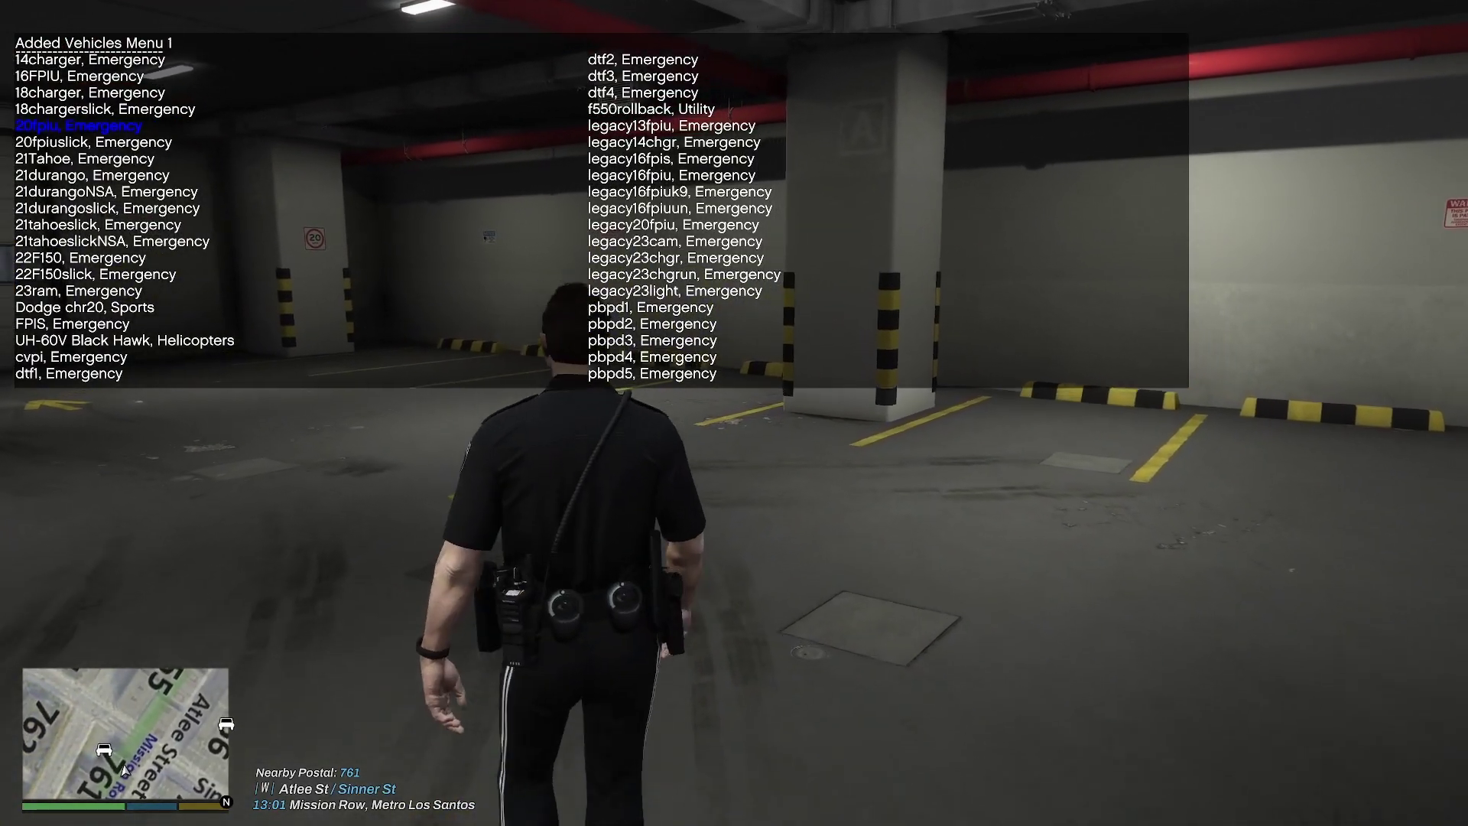
pyautogui.press('Return')
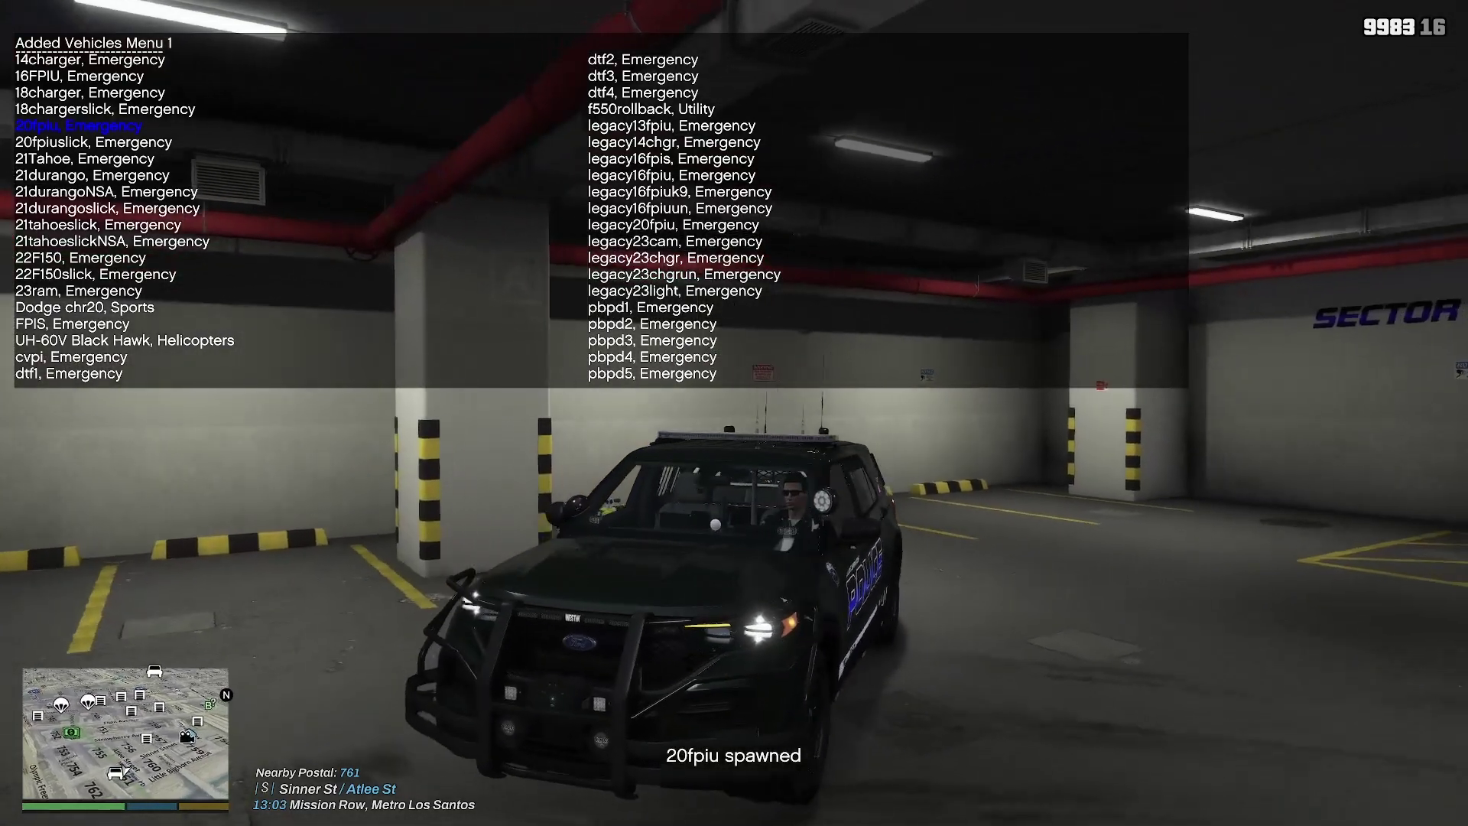
pyautogui.press('BackSpace')
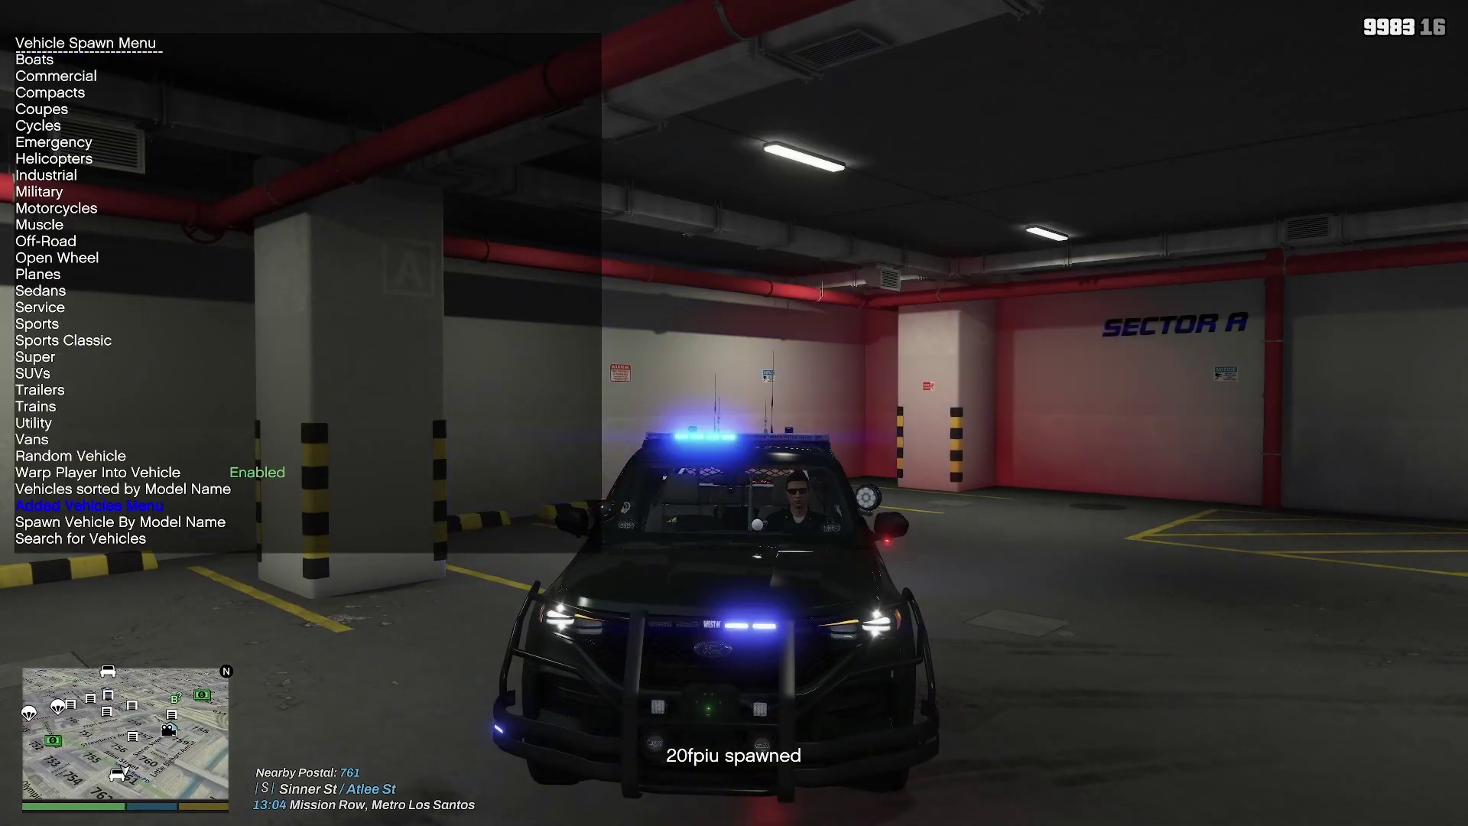